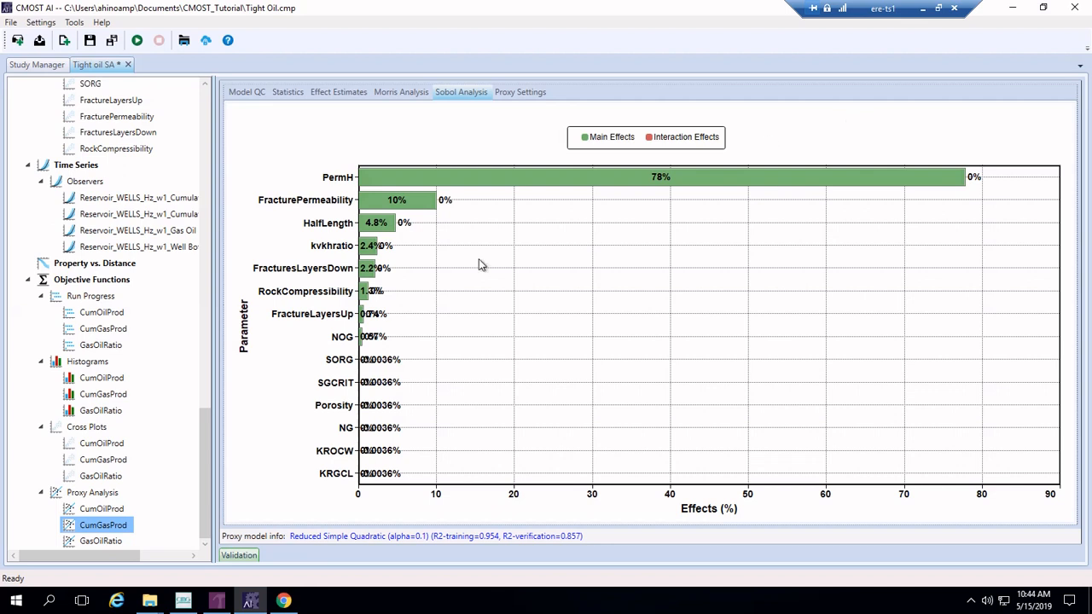
View the base model in Builder and the Hz_w1 cumulative gas time series in CMOST AI.
left_click(220, 602)
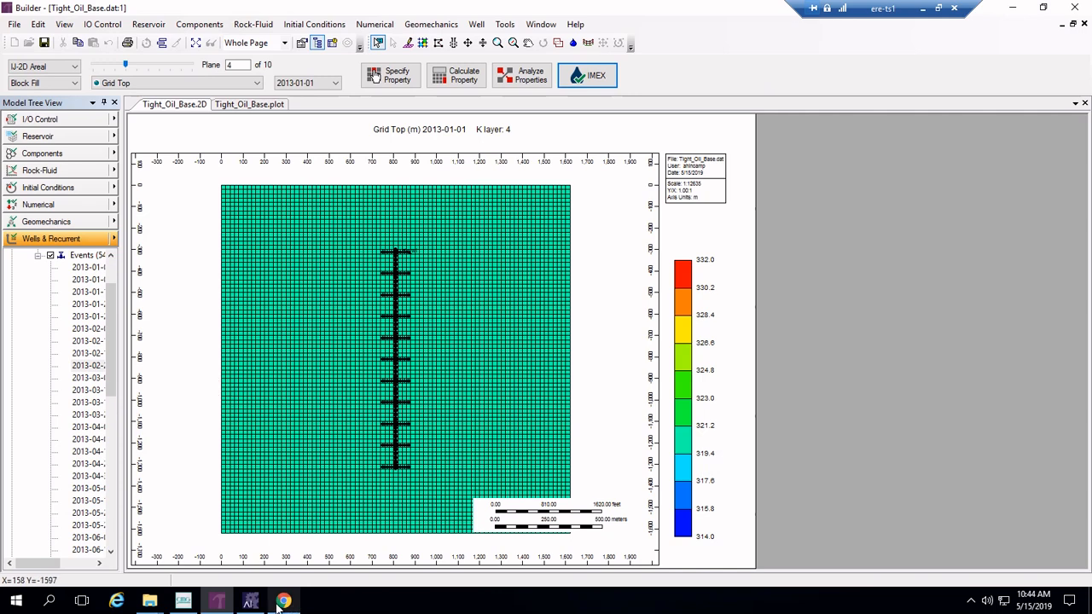
mouse_move(258, 603)
left_click(284, 515)
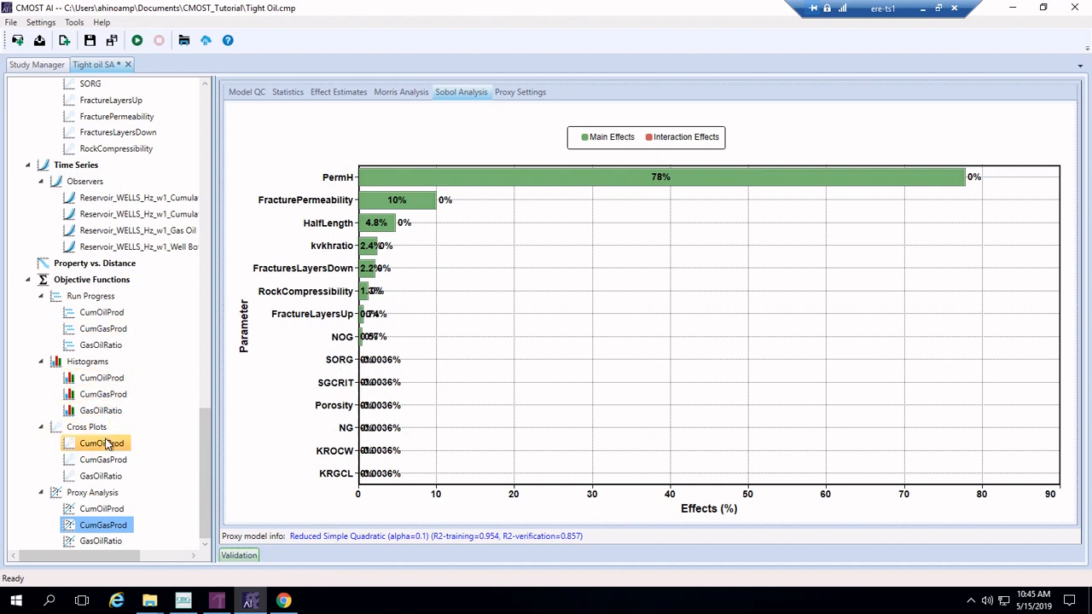
left_click(148, 205)
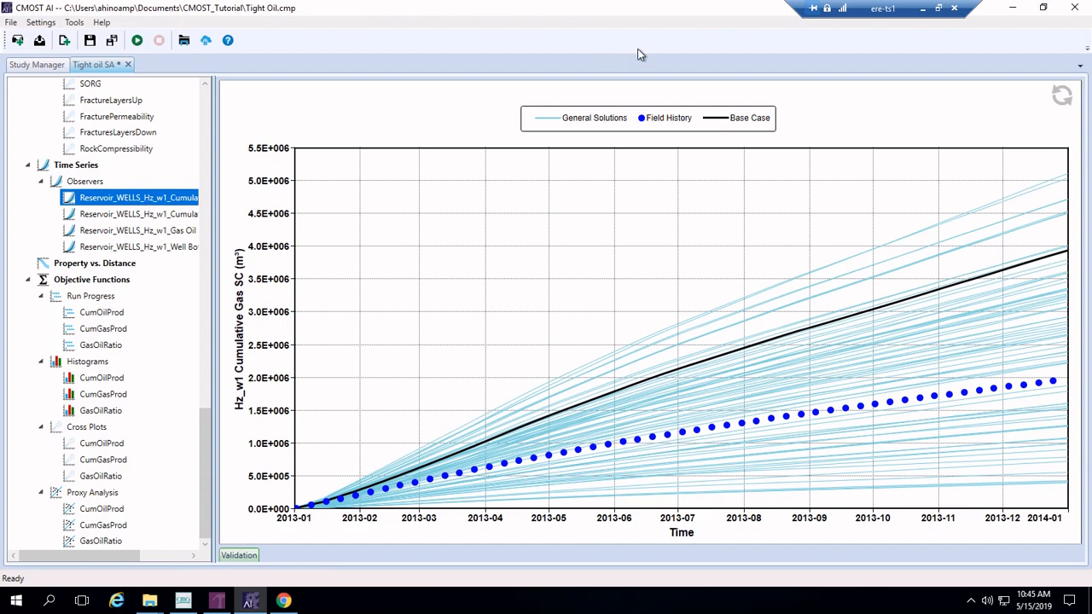
Minimise CMOST AI and Builder, and check the CMG_CMOST_Tutorial_1_Files download page in Chrome.
left_click_drag(909, 8, 499, 7)
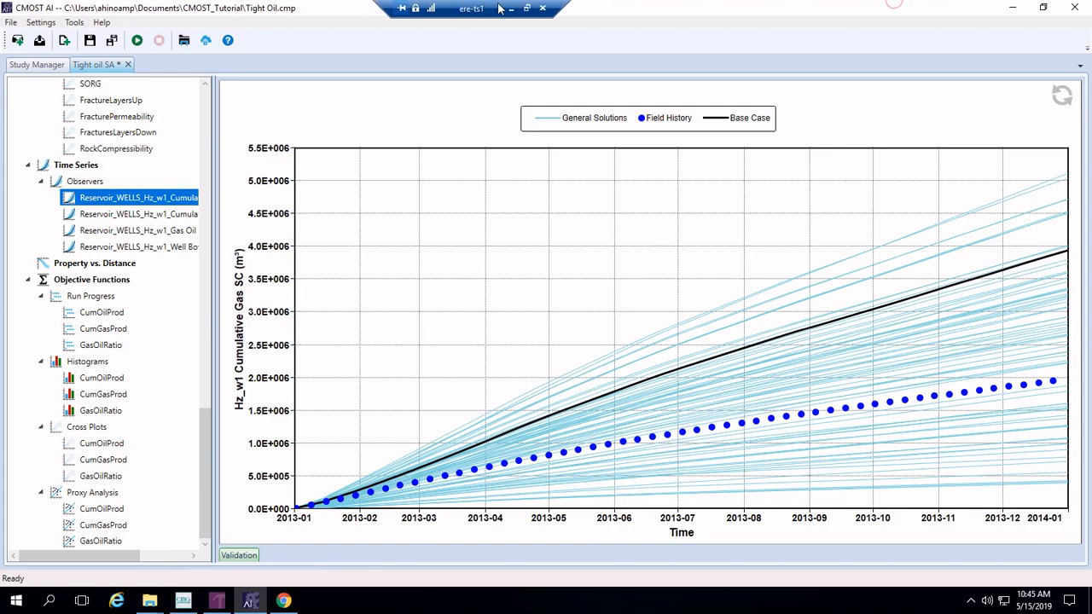
left_click(1012, 6)
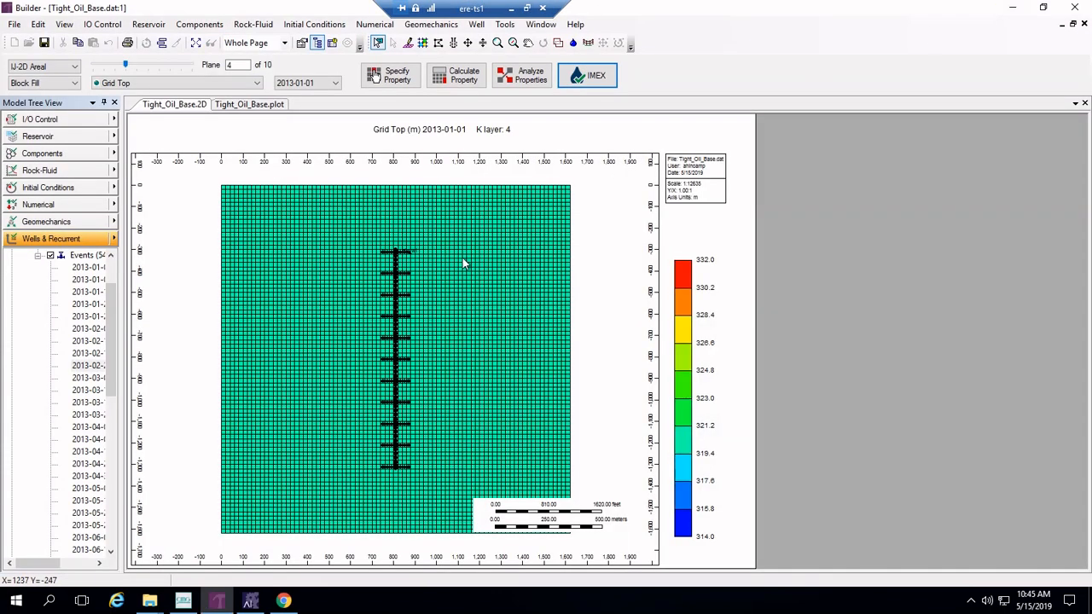
left_click(1015, 7)
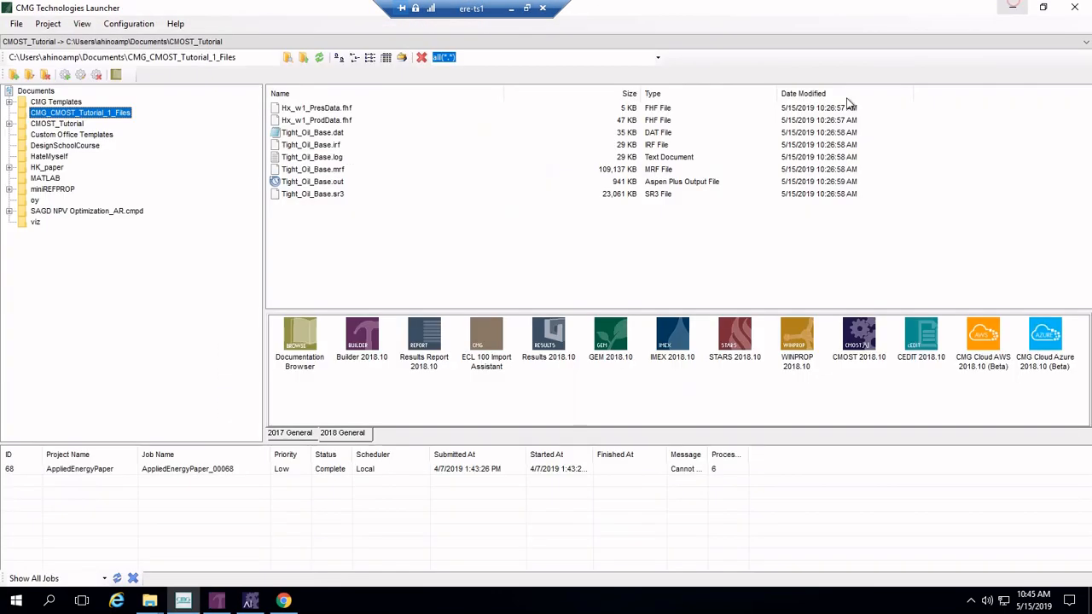
left_click(282, 601)
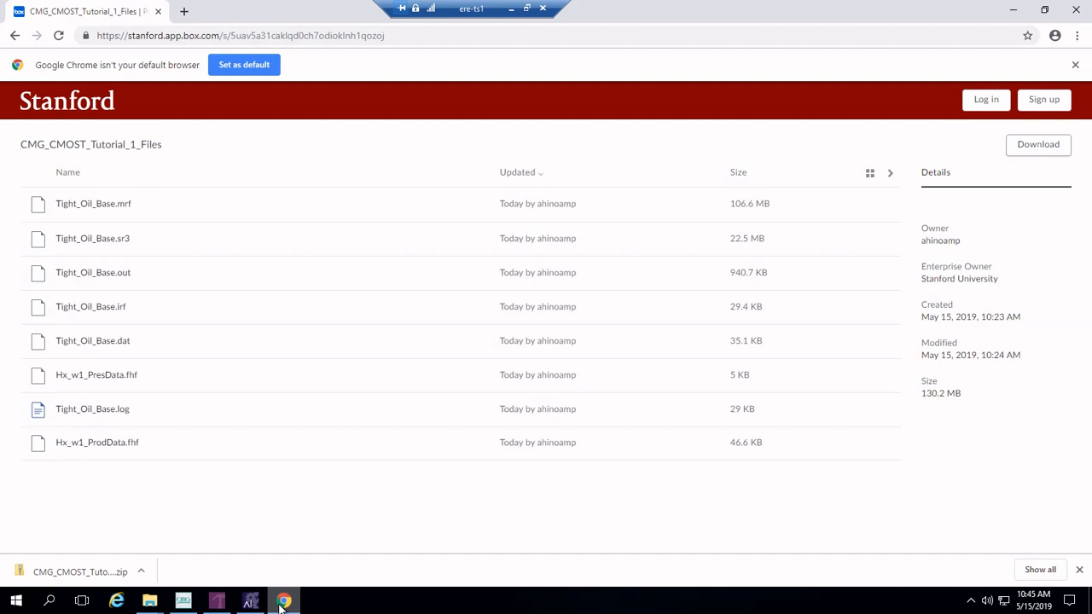
left_click(1012, 16)
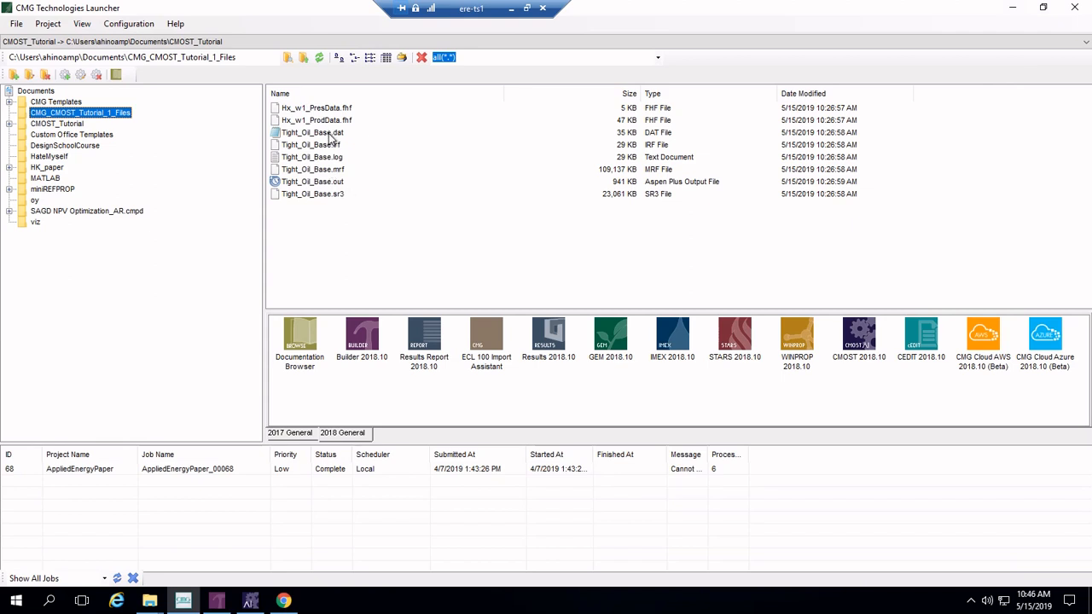
Close the open Builder session of the Tight_Oil_Base model.
left_click(218, 600)
right_click(221, 599)
left_click(223, 571)
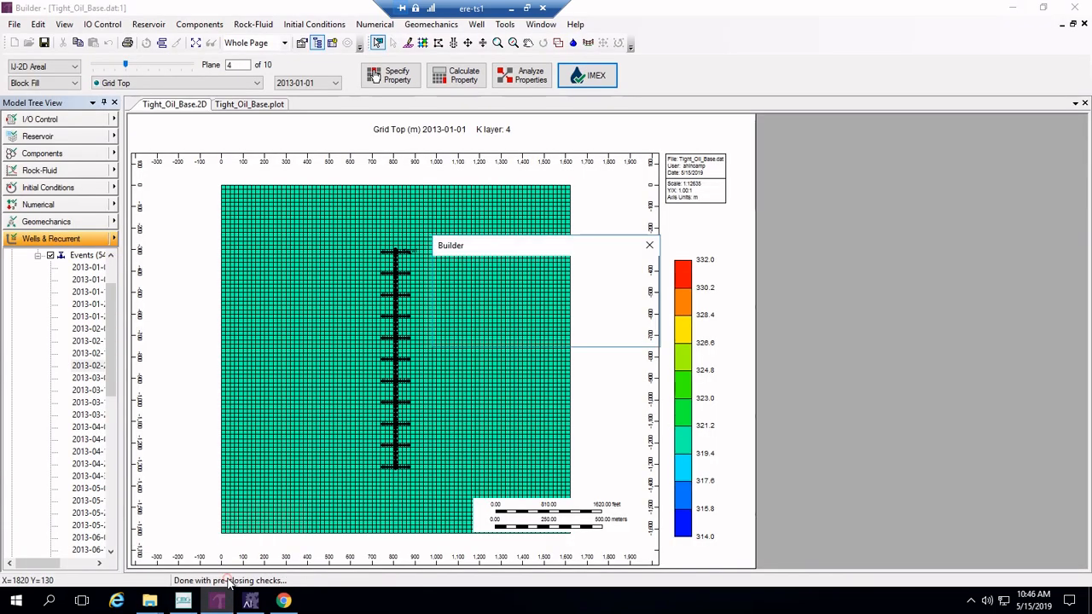
left_click(550, 331)
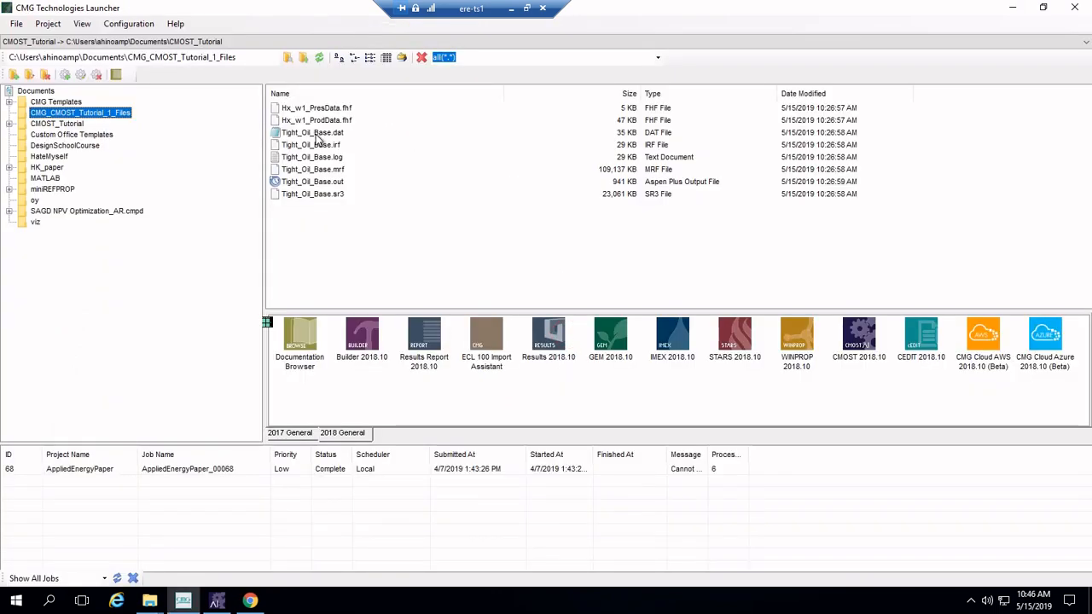
Open Tight_Oil_Base.dat in Builder 2018.10 from the CMG Launcher and show plane 4 of the grid.
left_click_drag(316, 136, 360, 338)
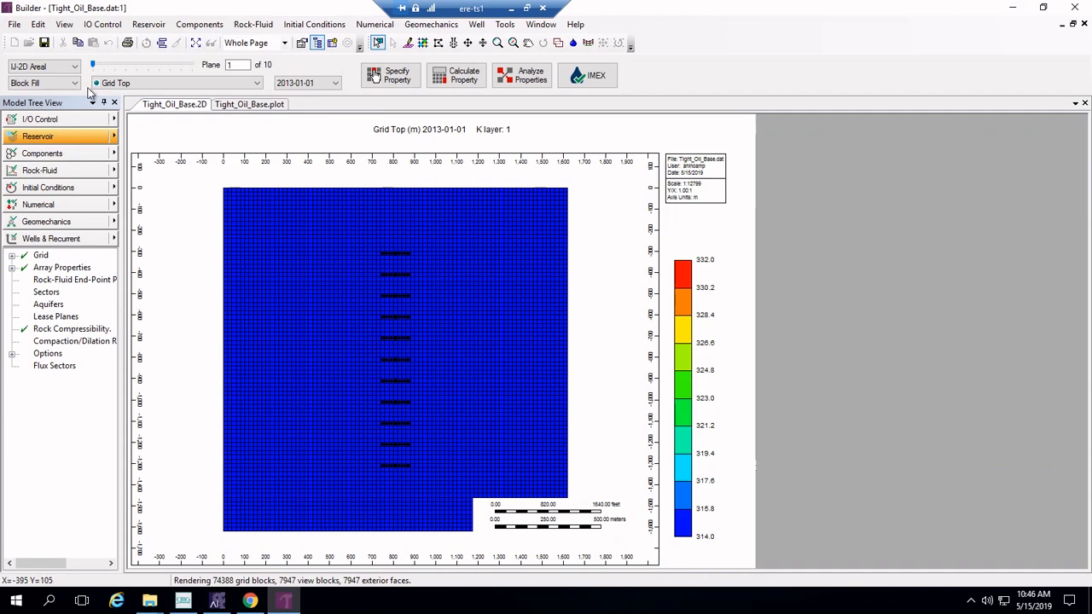
left_click_drag(93, 64, 124, 71)
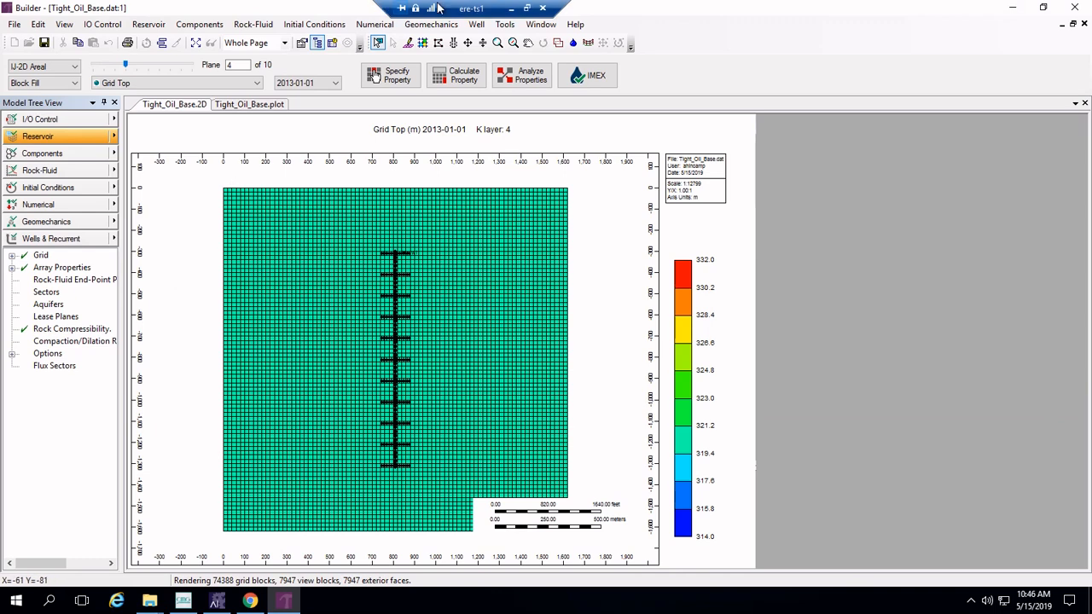
Start the CMOST Master Dataset Creator for the Tight_Oil_Base model.
left_click_drag(468, 7, 762, 23)
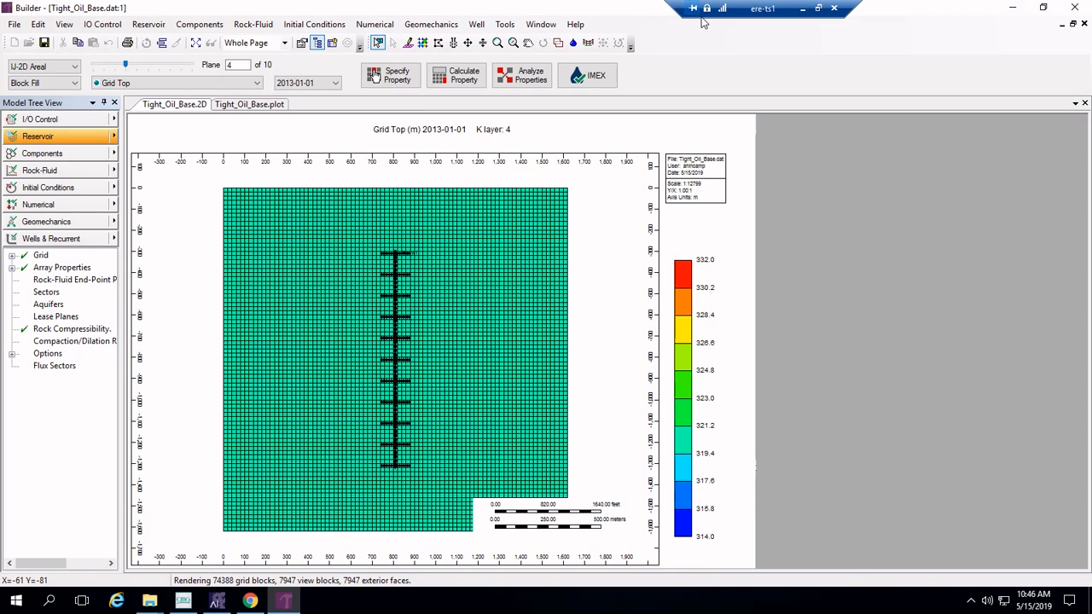
left_click(461, 24)
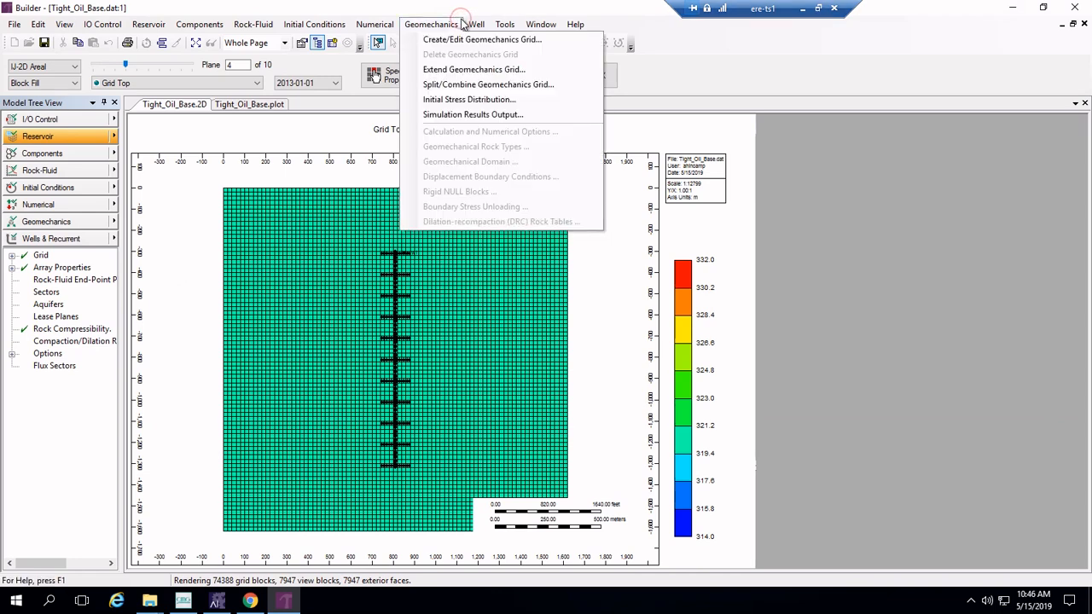
mouse_move(504, 25)
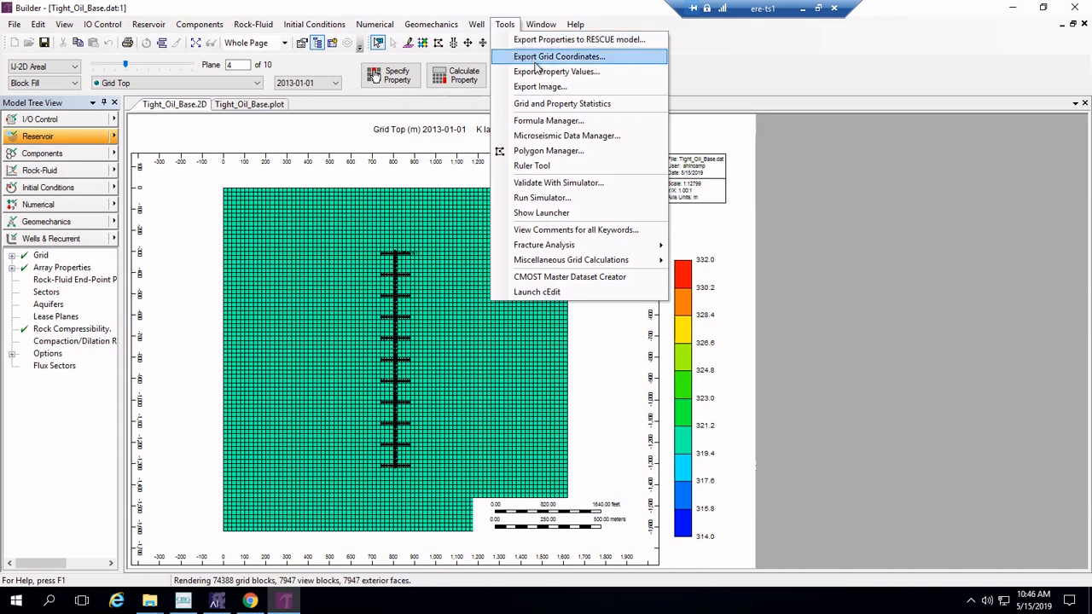
left_click(587, 285)
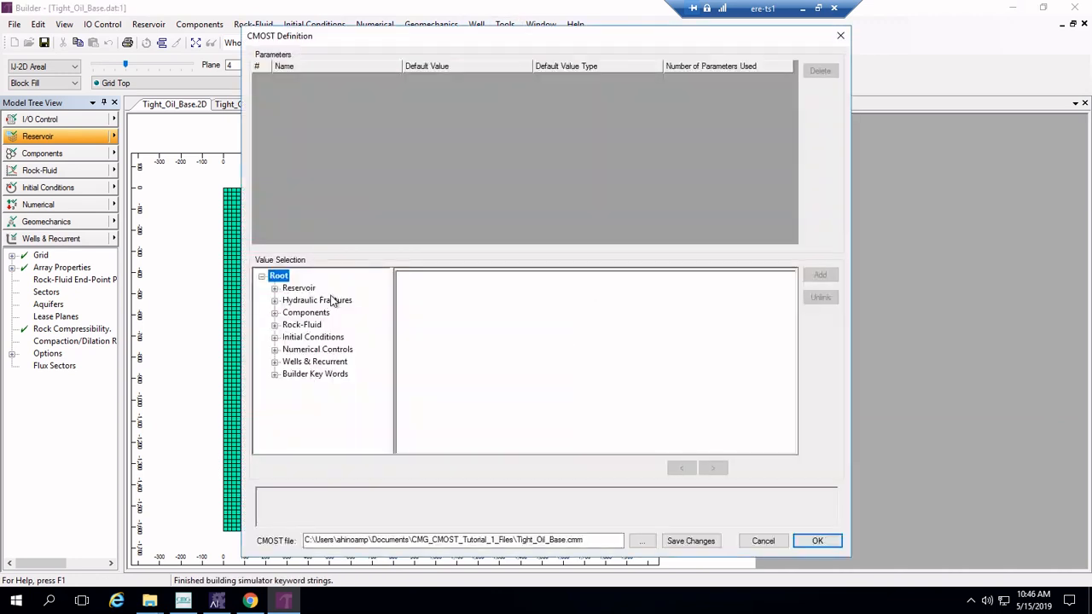
Add the constant porosity value from the reservoir's array properties as a CMOST parameter.
left_click(274, 289)
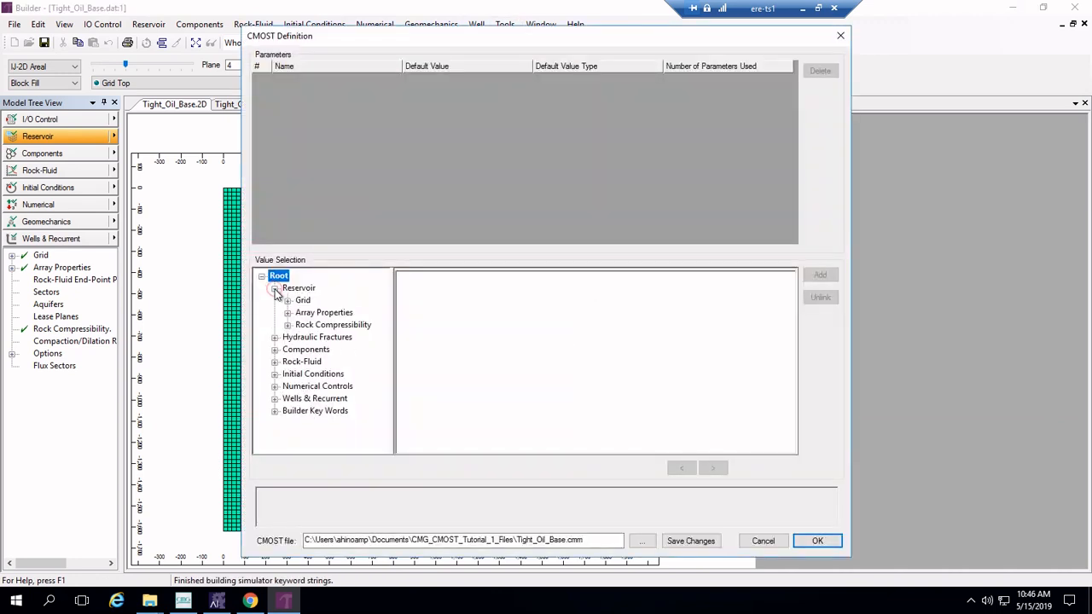
left_click(288, 300)
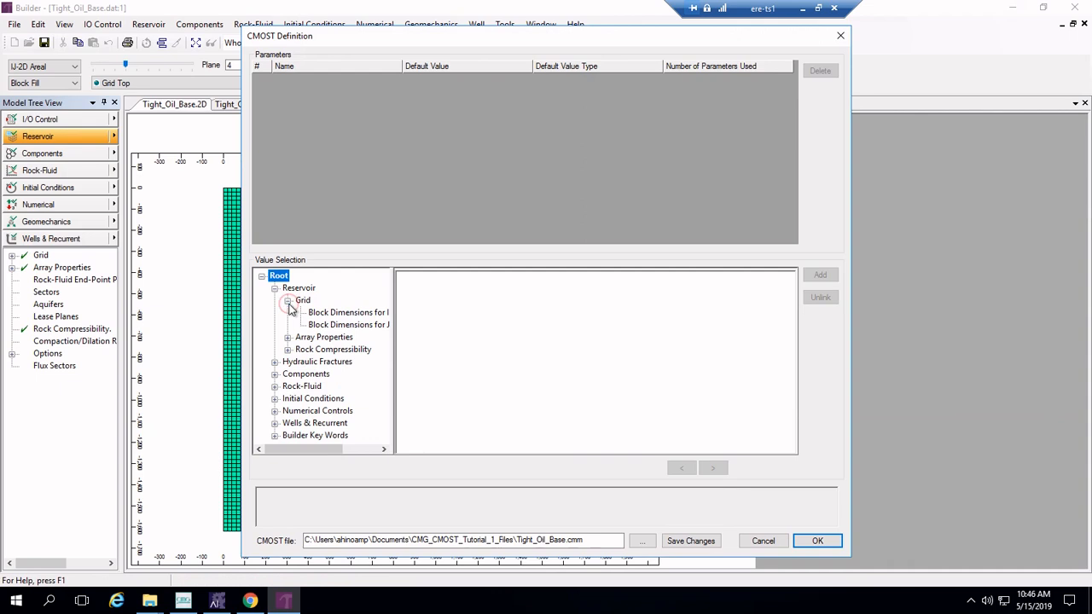
left_click(287, 337)
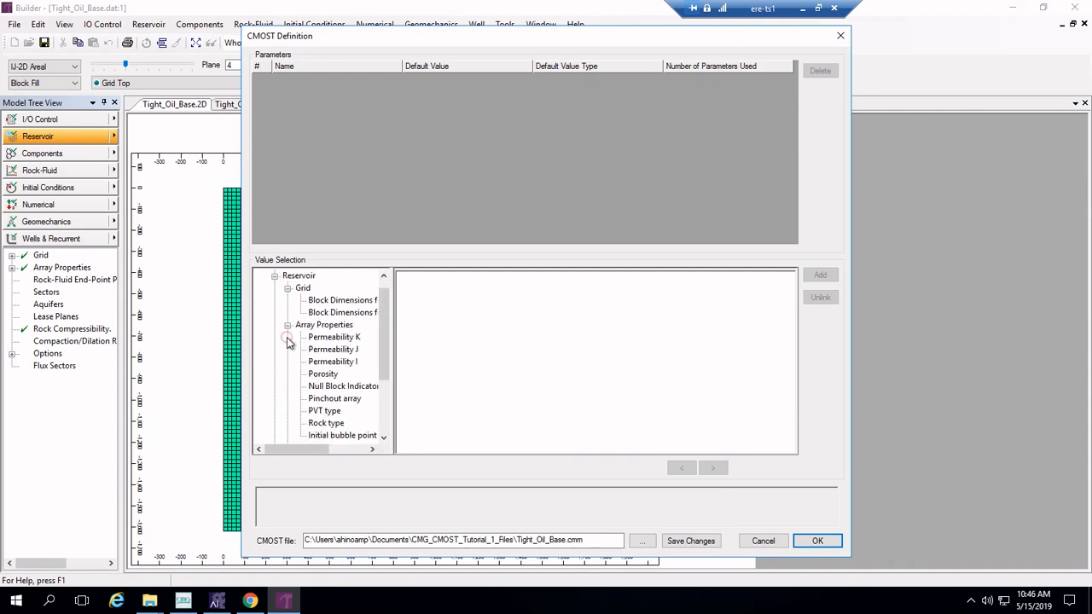
left_click(324, 374)
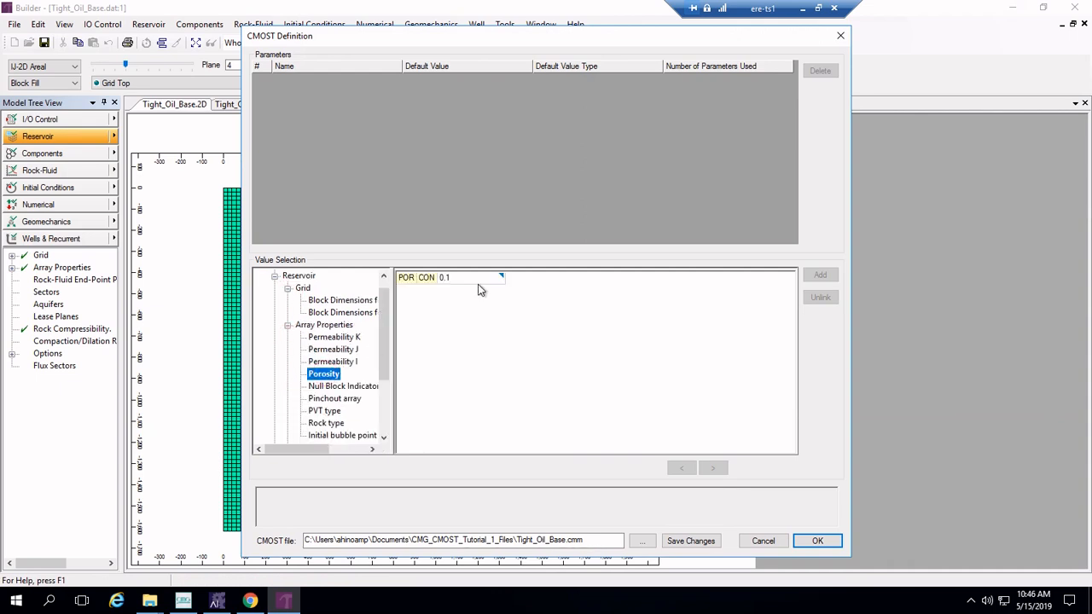
left_click(492, 284)
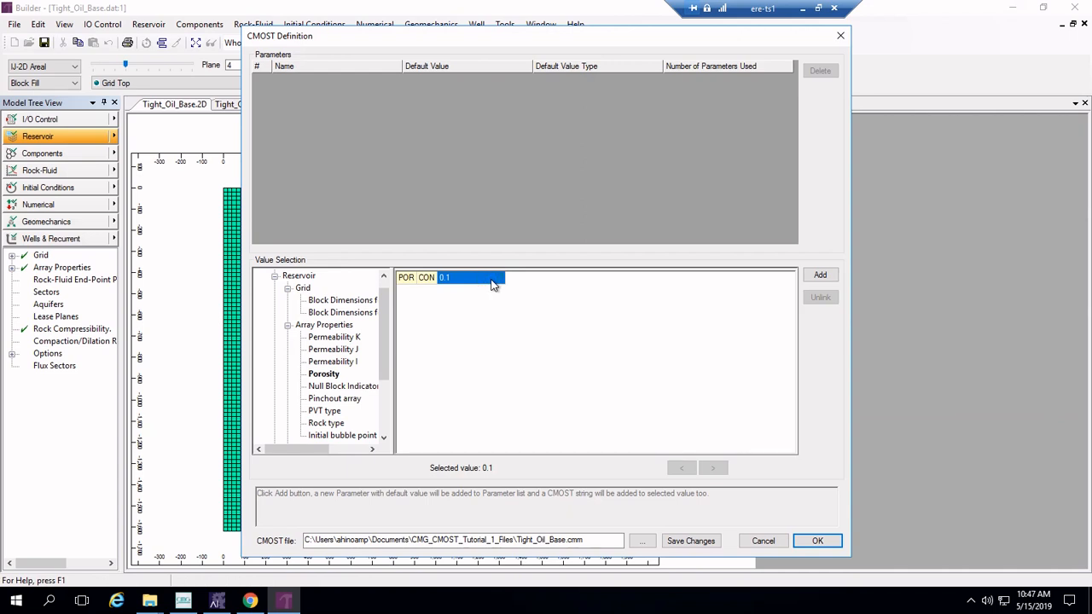
left_click(820, 275)
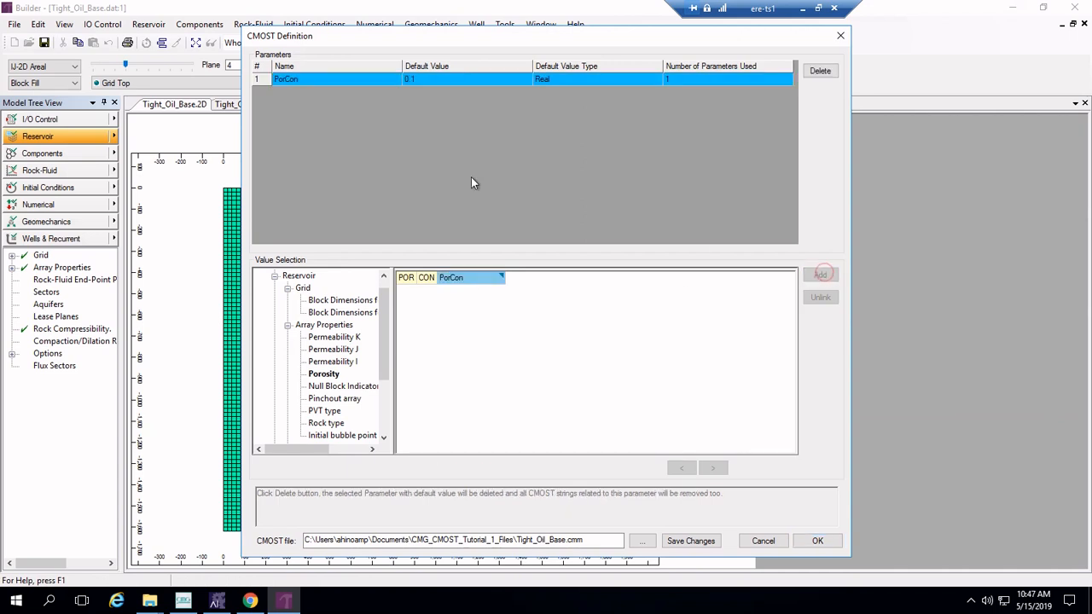
Rename the new porosity parameter to Porosity.
left_click(347, 80)
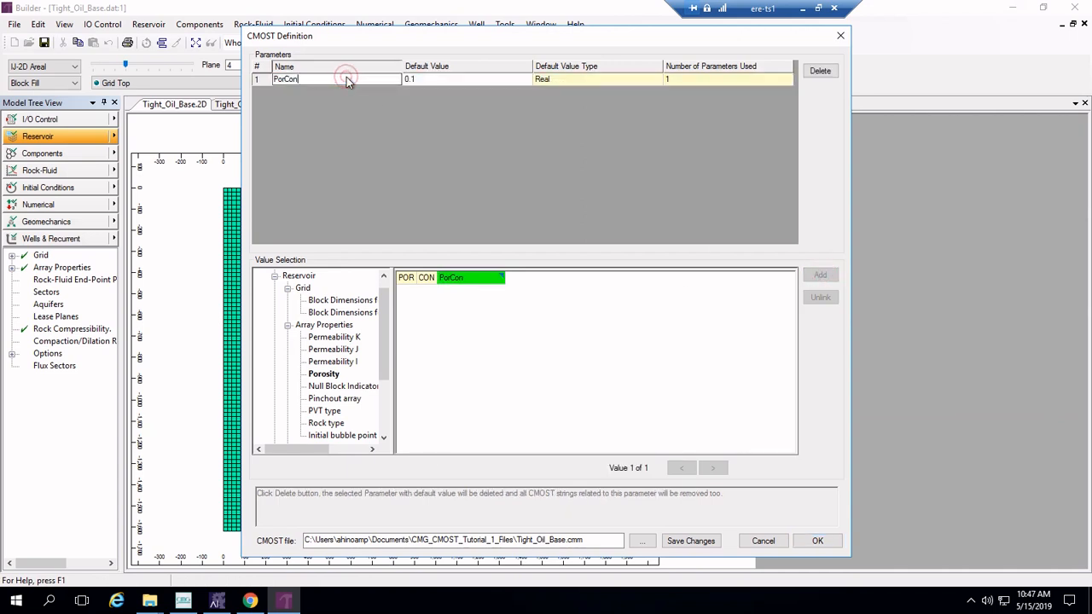
key("BackSpace")
key("BackSpace")
key("BackSpace")
key("BackSpace")
key("BackSpace")
key("BackSpace")
type("Porosity")
left_click(372, 164)
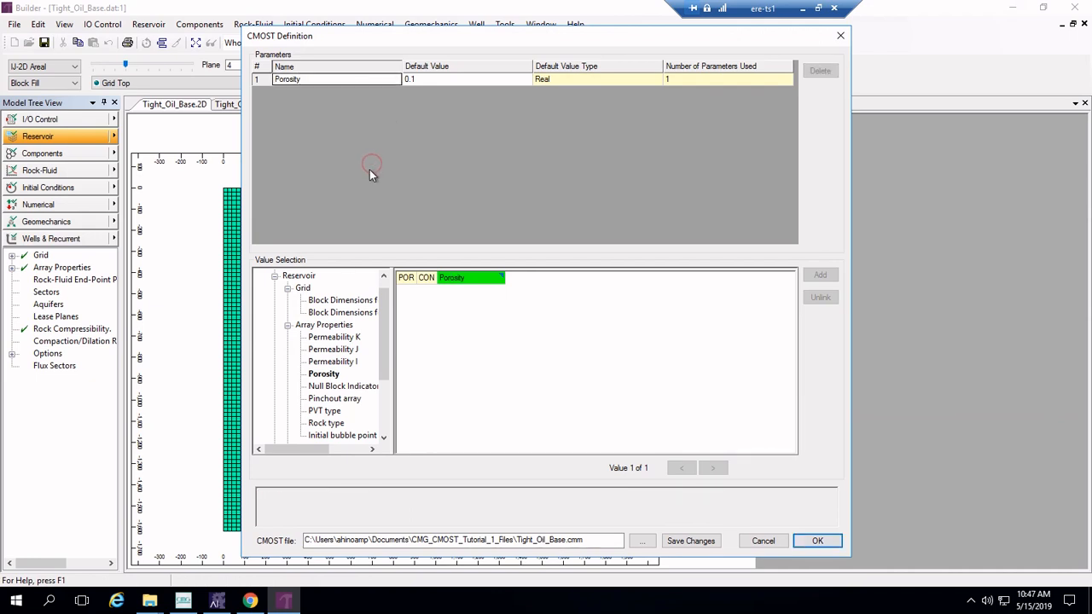
Add the constant Permeability J value as a CMOST parameter and name it PermH.
left_click(334, 349)
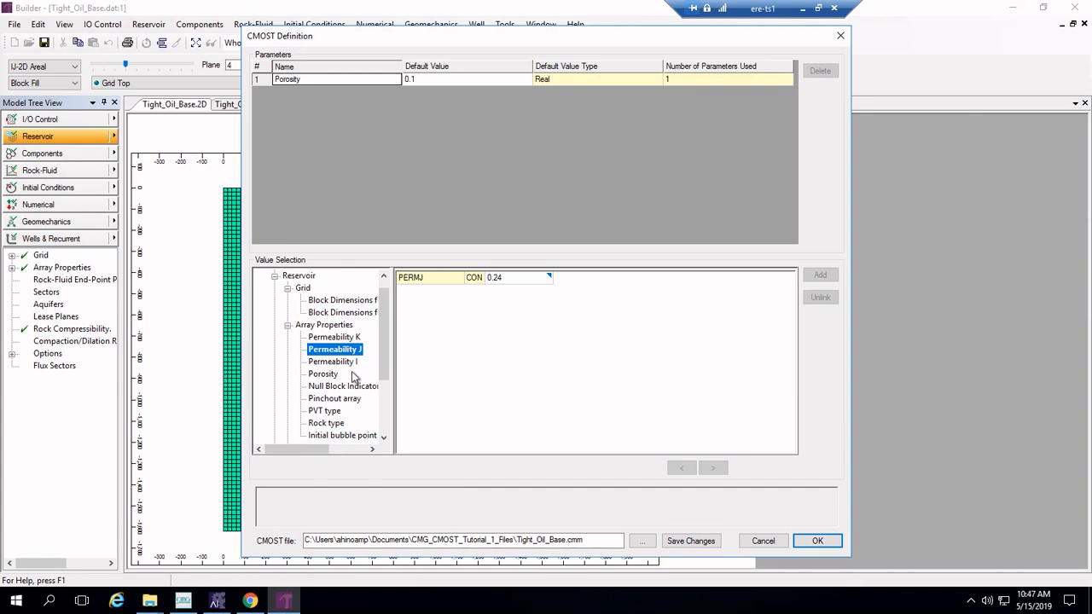
left_click(509, 278)
left_click(509, 278)
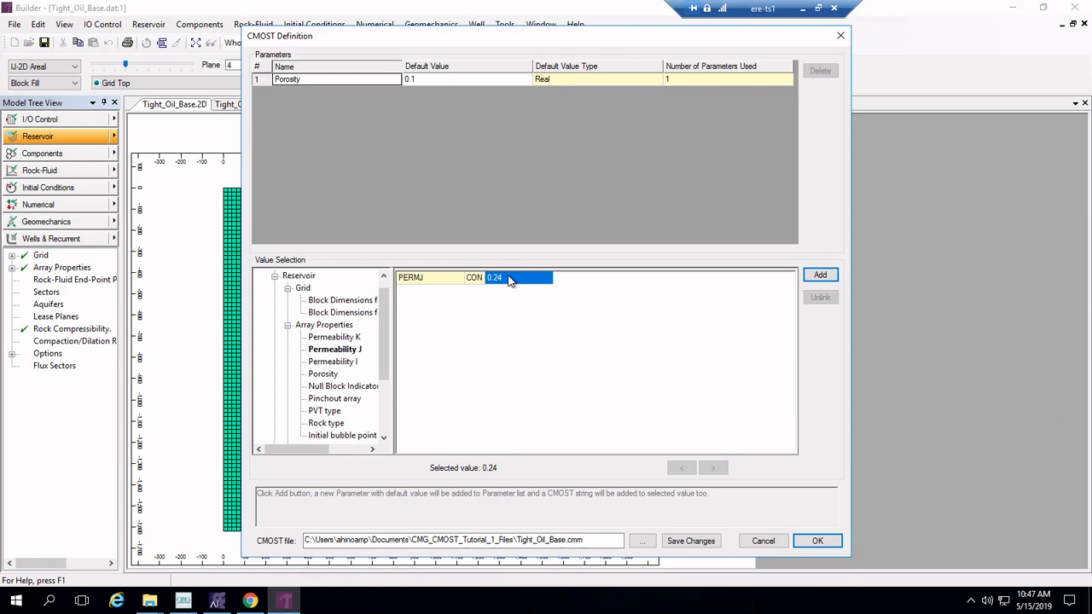
left_click(819, 274)
left_click(359, 78)
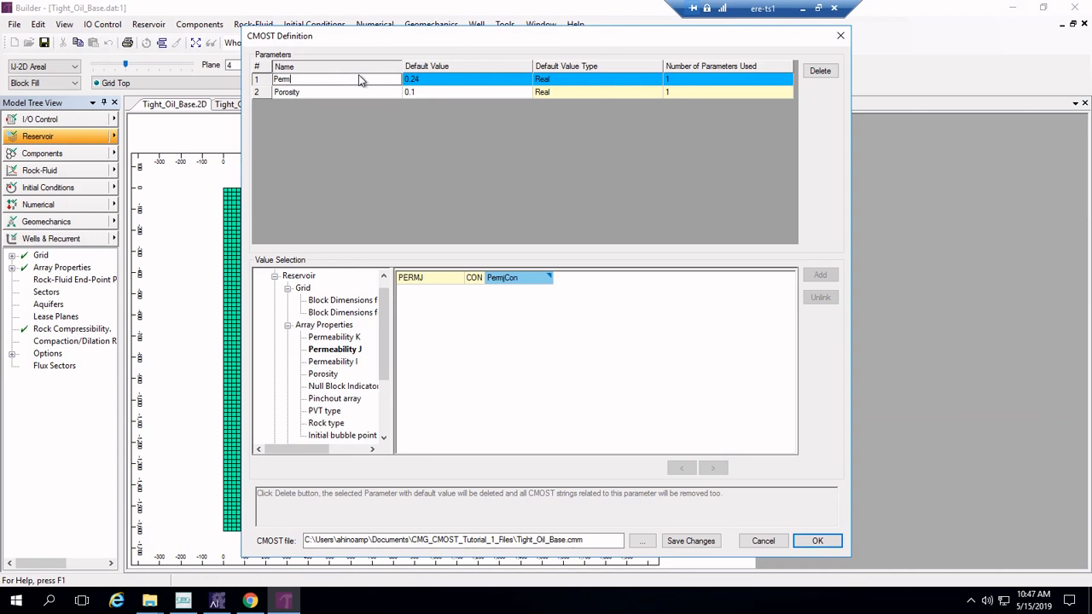
type("H")
left_click(367, 139)
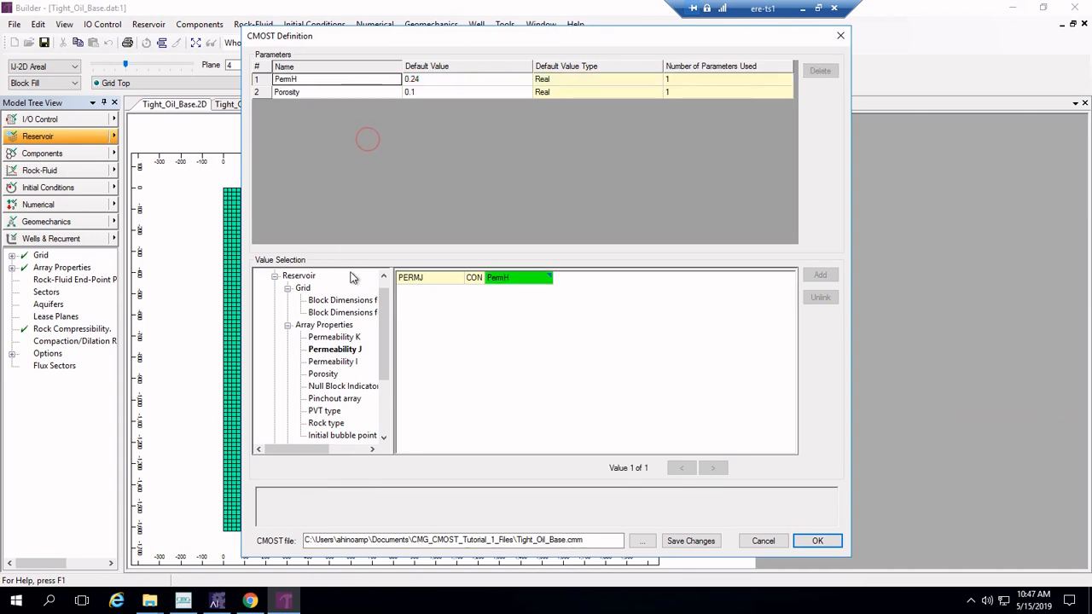
Link the constant Permeability I value to the existing PermH parameter.
left_click(345, 362)
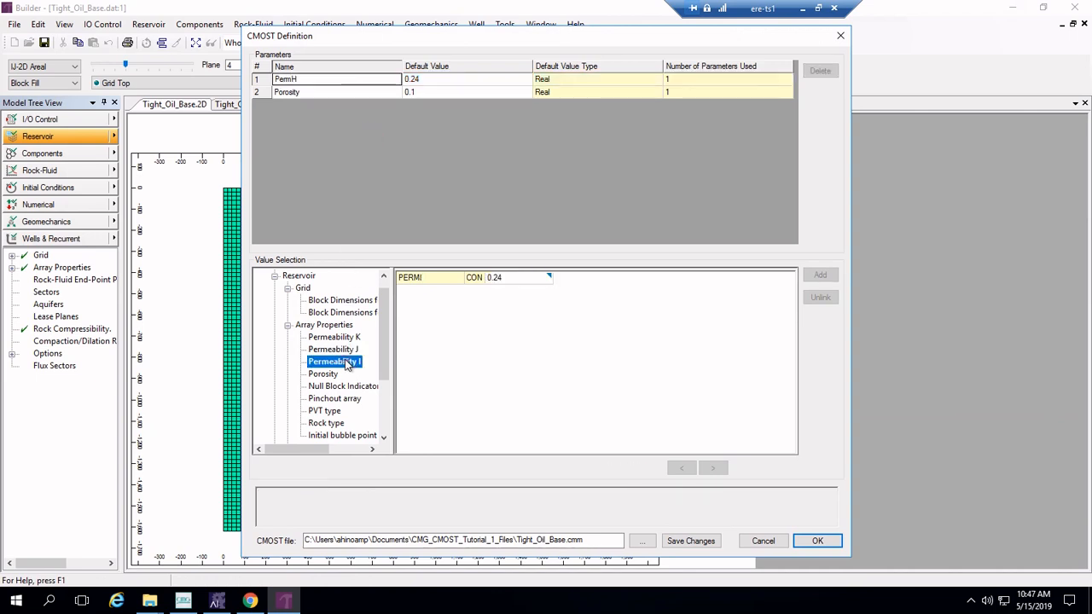
left_click(545, 281)
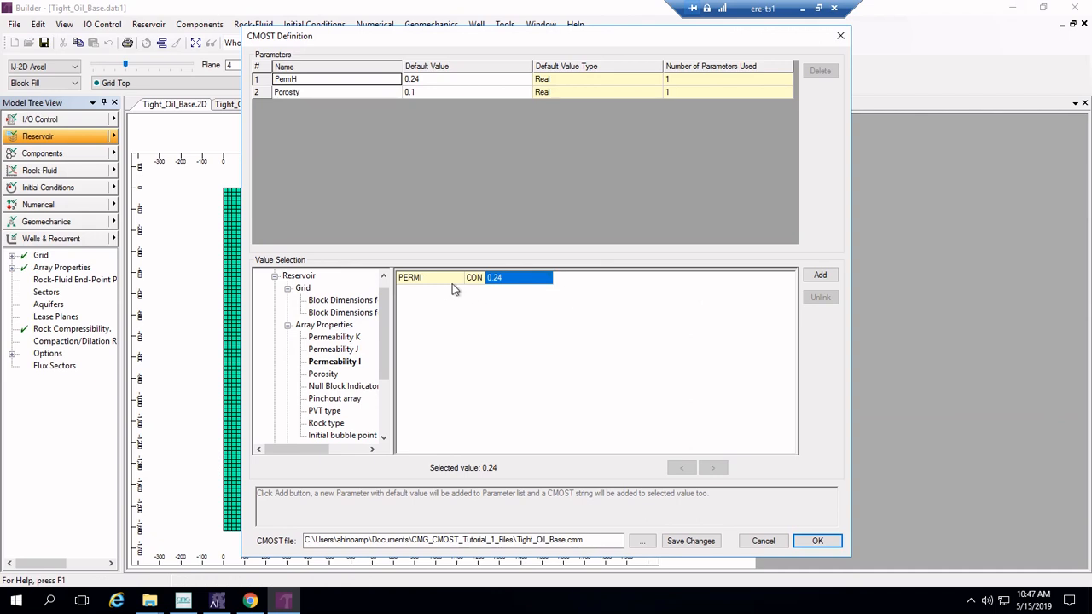
left_click(530, 284)
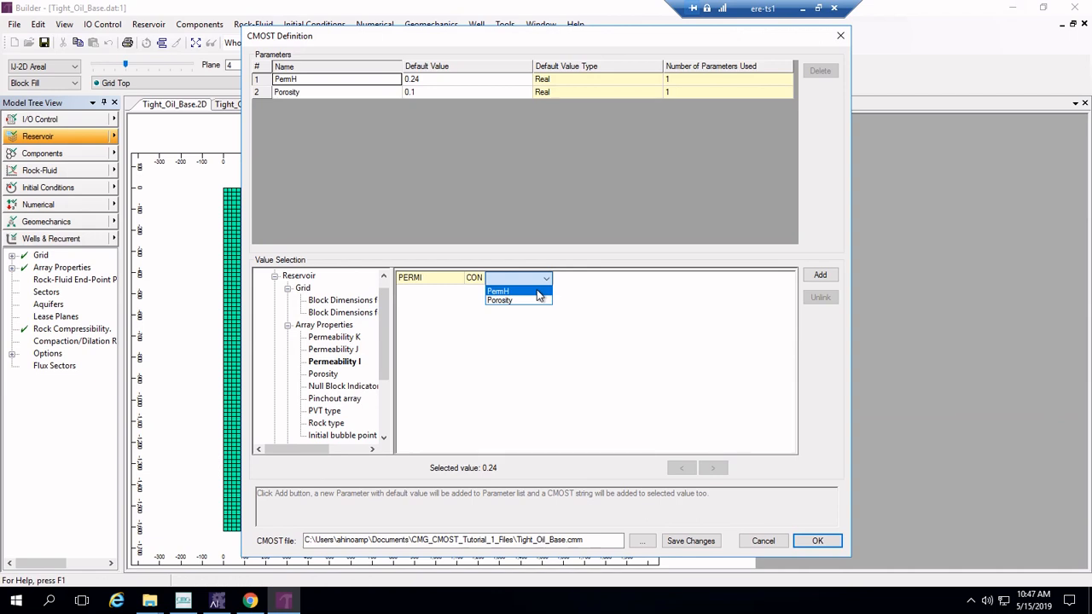
left_click(508, 290)
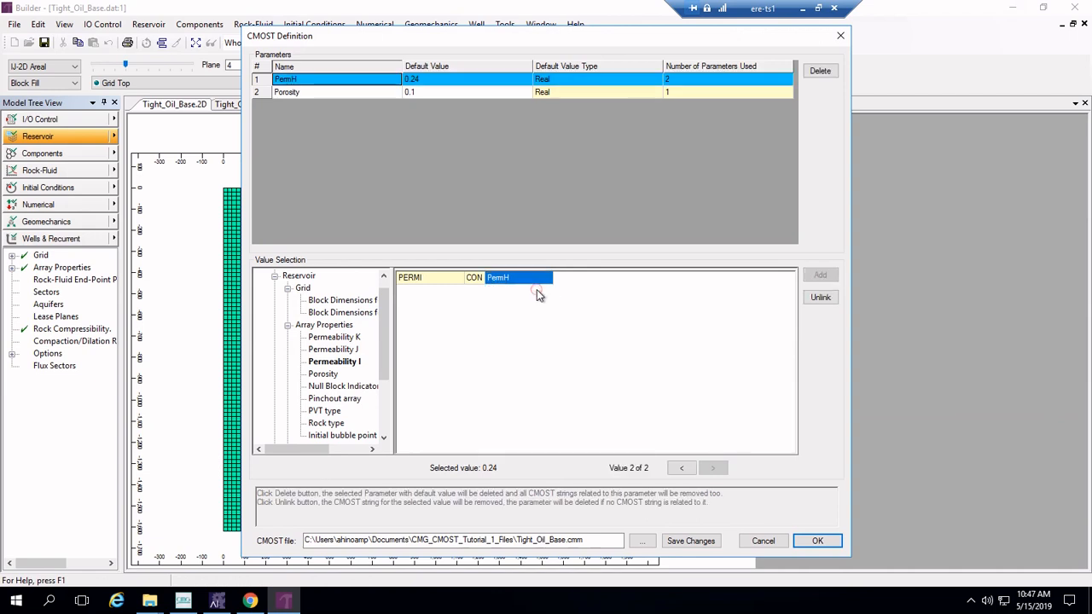
left_click(462, 340)
Add the constant Permeability K value as a CMOST parameter.
left_click(347, 339)
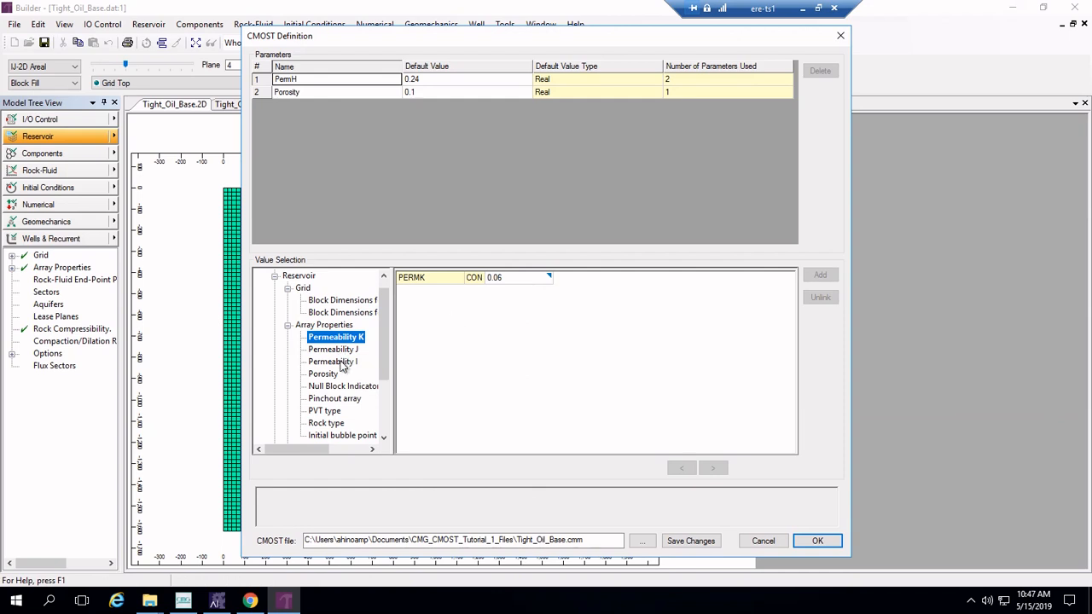
left_click(528, 281)
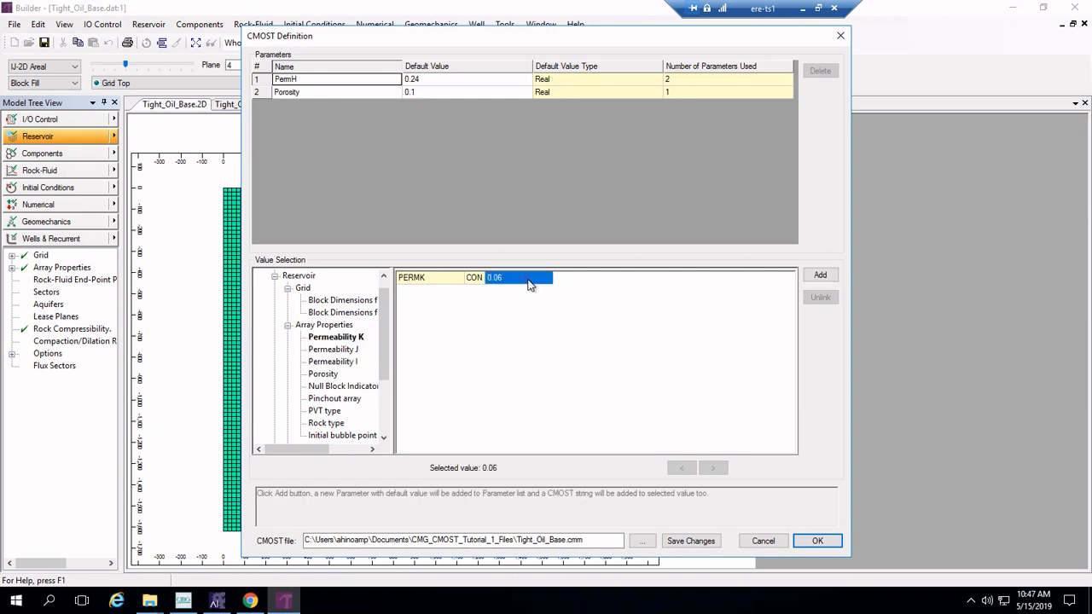
left_click(820, 275)
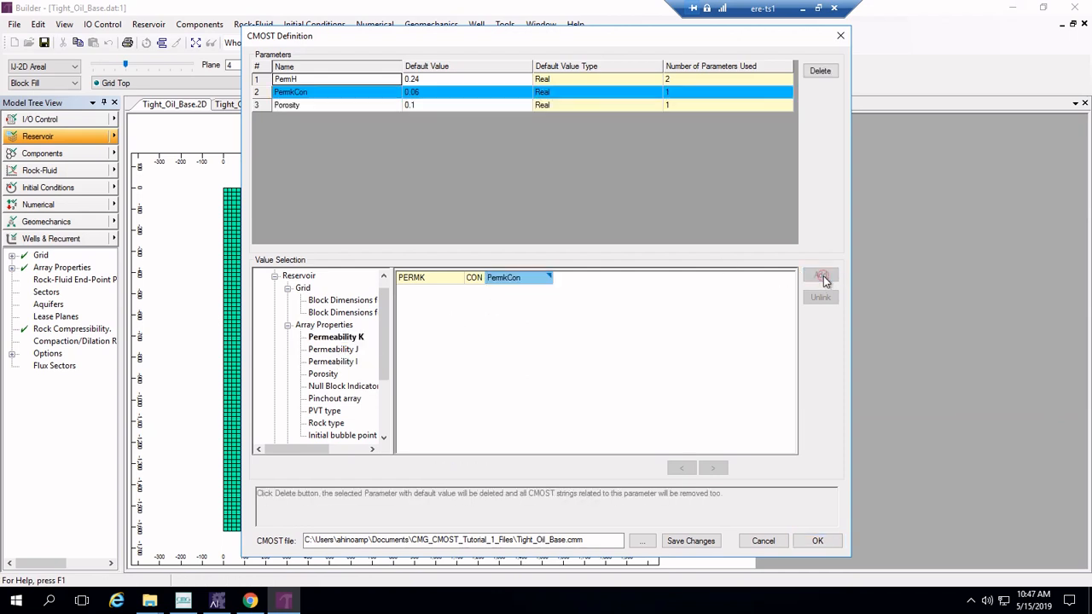
Rename the new Permeability K parameter to PermV.
left_click(341, 92)
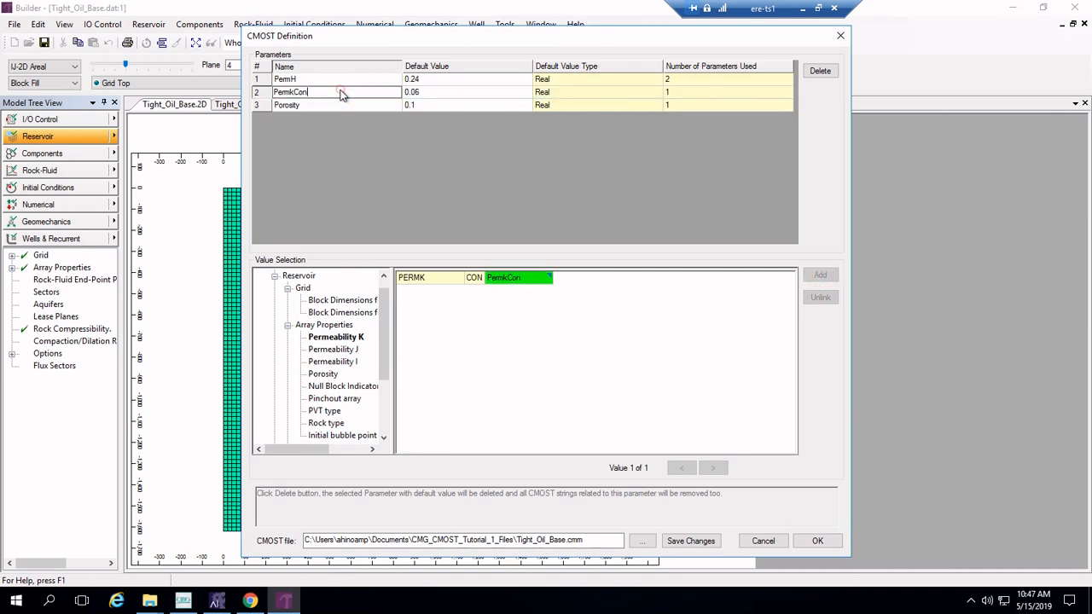
key("BackSpace")
type("V")
left_click(350, 173)
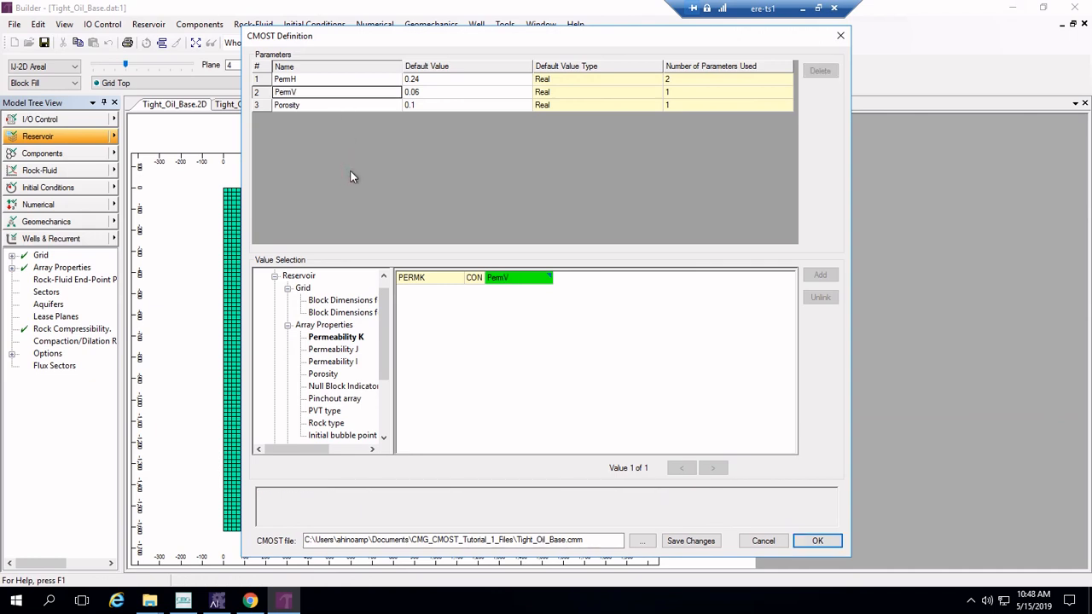
Add the CPOR value for pressure dependence of formation porosity, under Rock Compressibility, as a CMOST parameter.
left_click(287, 329)
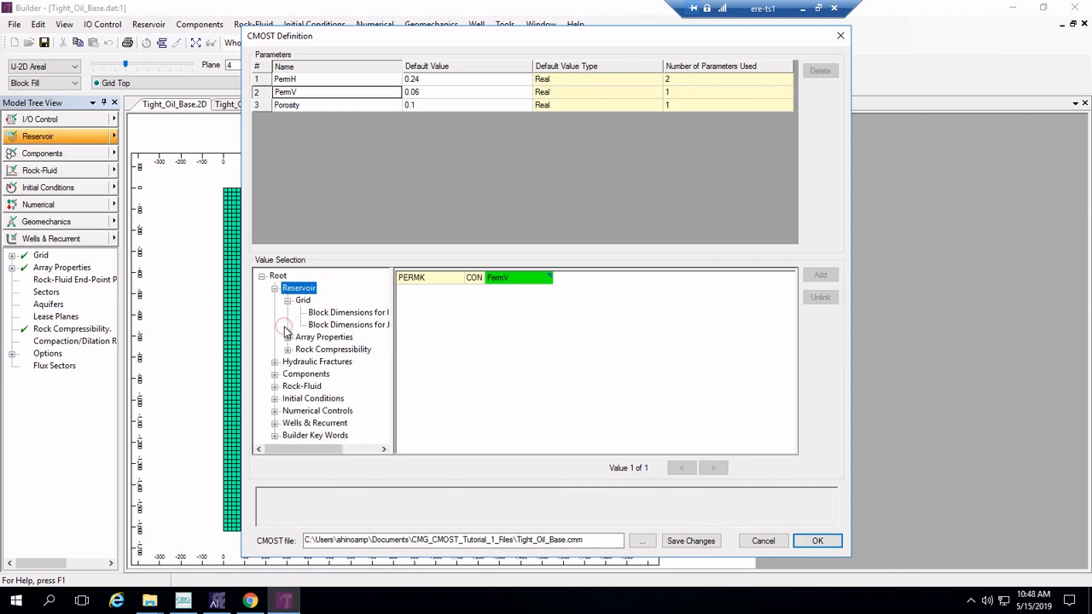
left_click(288, 349)
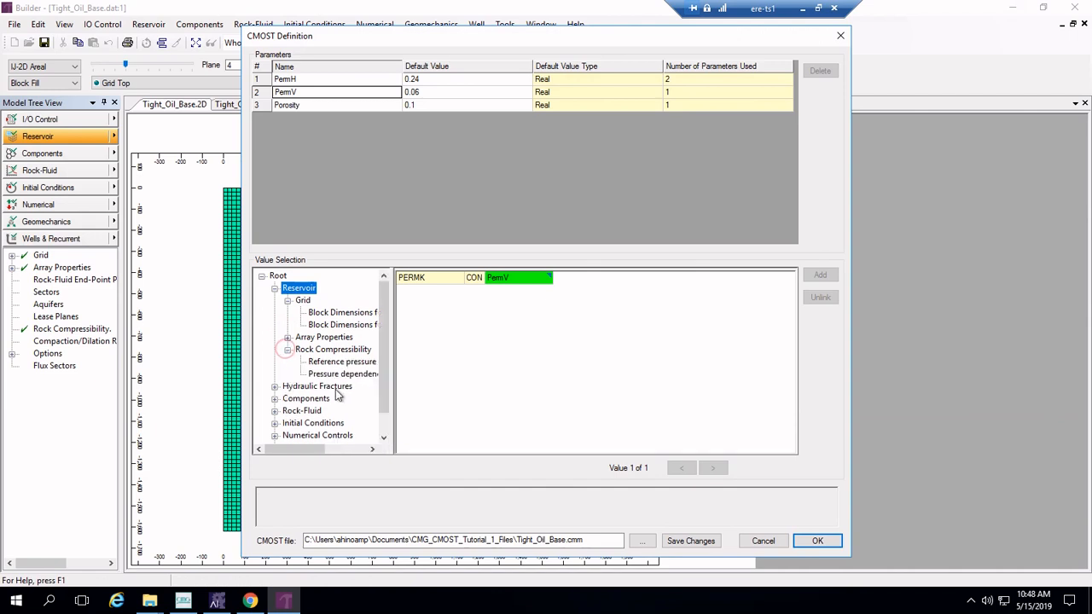
left_click(342, 374)
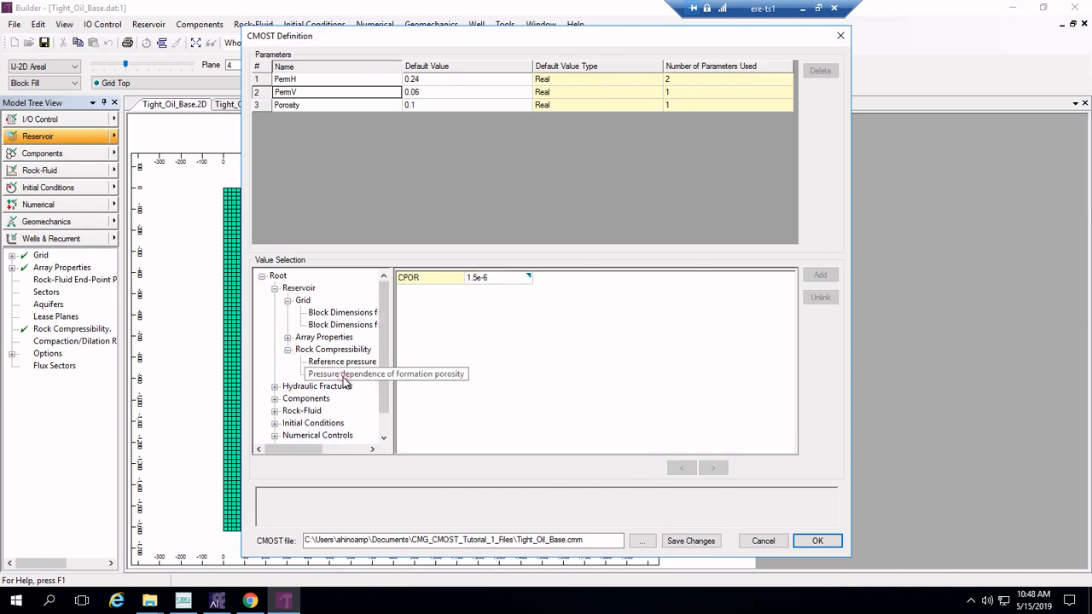
left_click(503, 278)
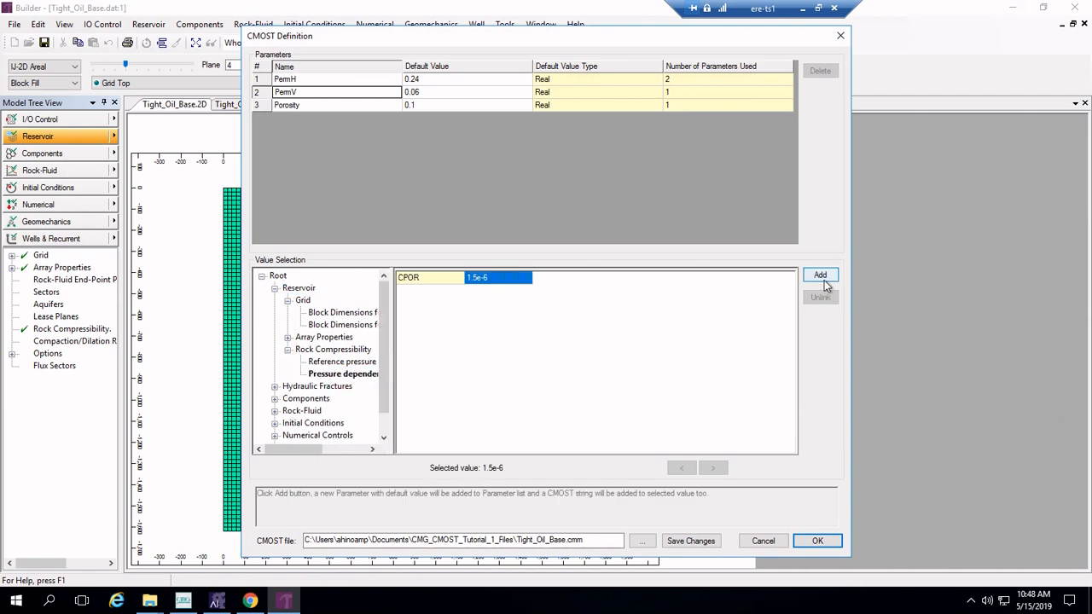
left_click(821, 276)
Rename the new CPOR parameter to RockCompressibility.
left_click(368, 79)
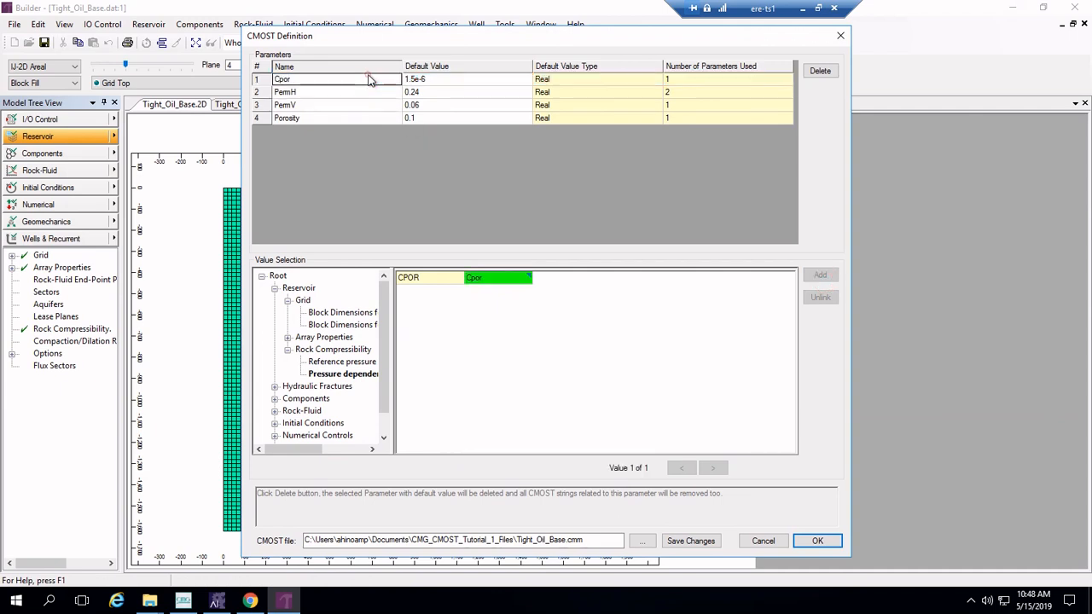
key("BackSpace")
key("BackSpace")
type("RockCompres")
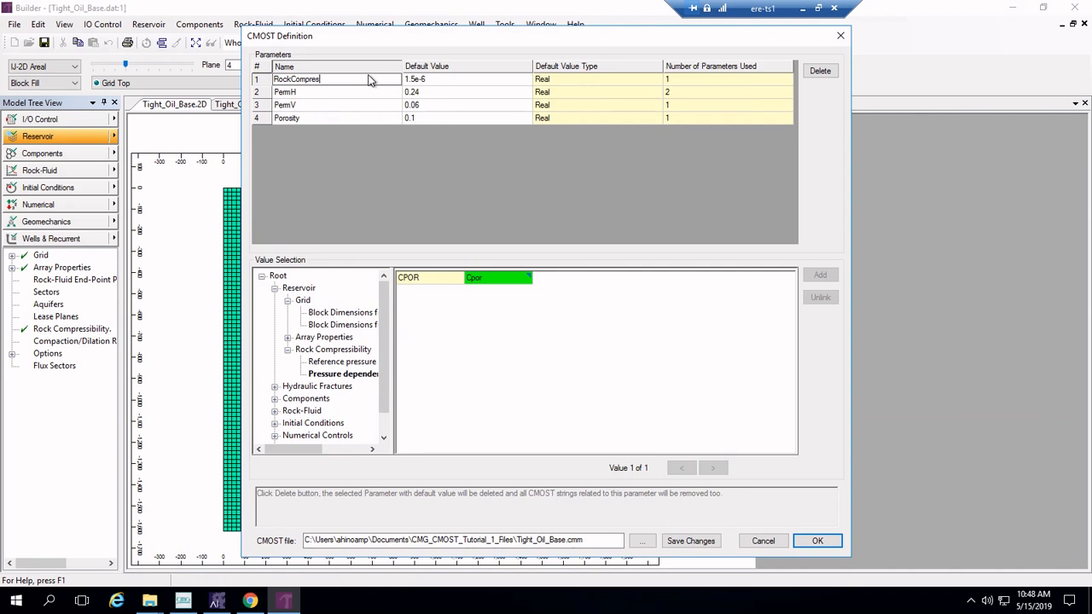
type("sibility")
key("Return")
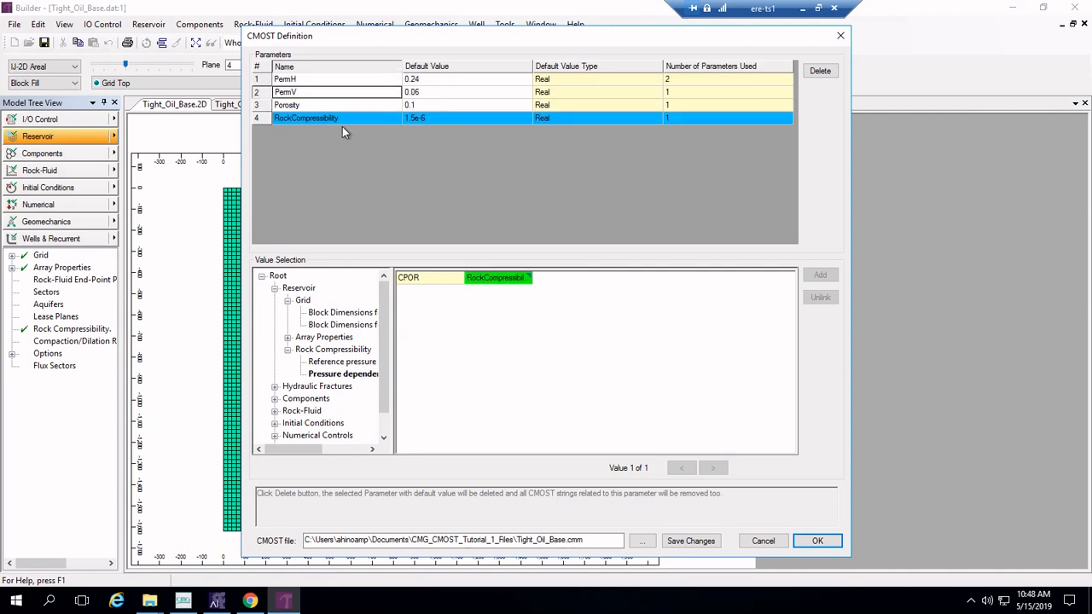
Add the BWHLEN value from the planar fracture template parameters under Hydraulic Fractures as a CMOST parameter.
left_click(274, 289)
left_click(275, 300)
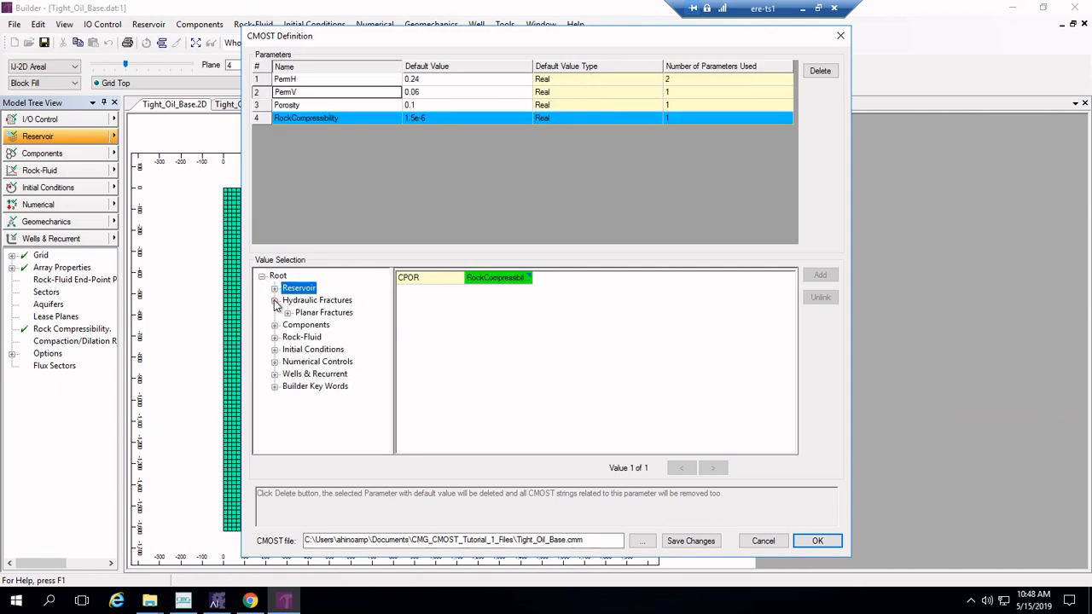
left_click(288, 313)
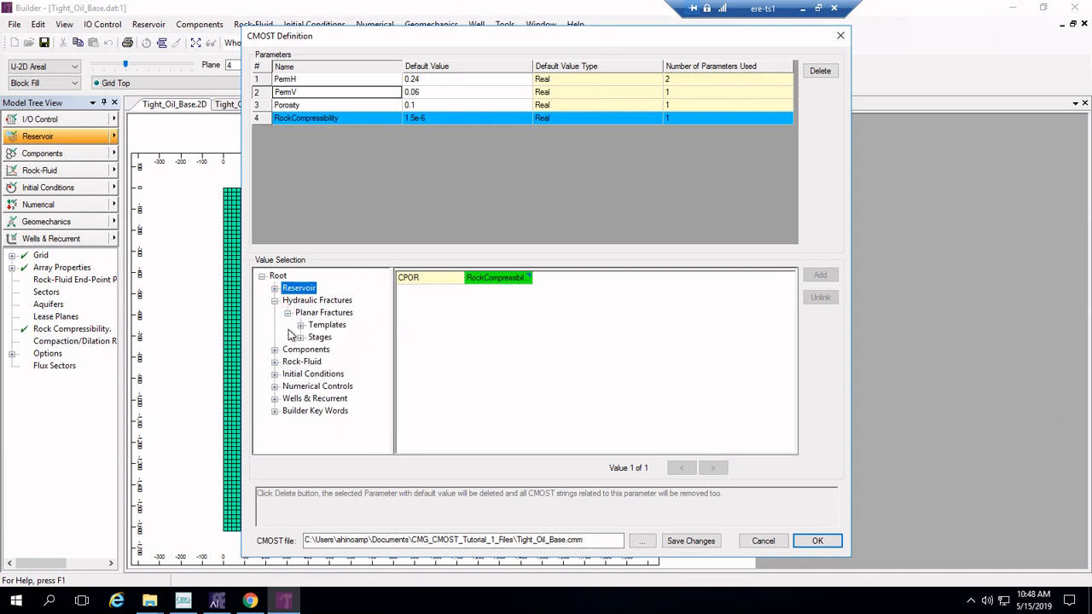
left_click(301, 325)
left_click(314, 337)
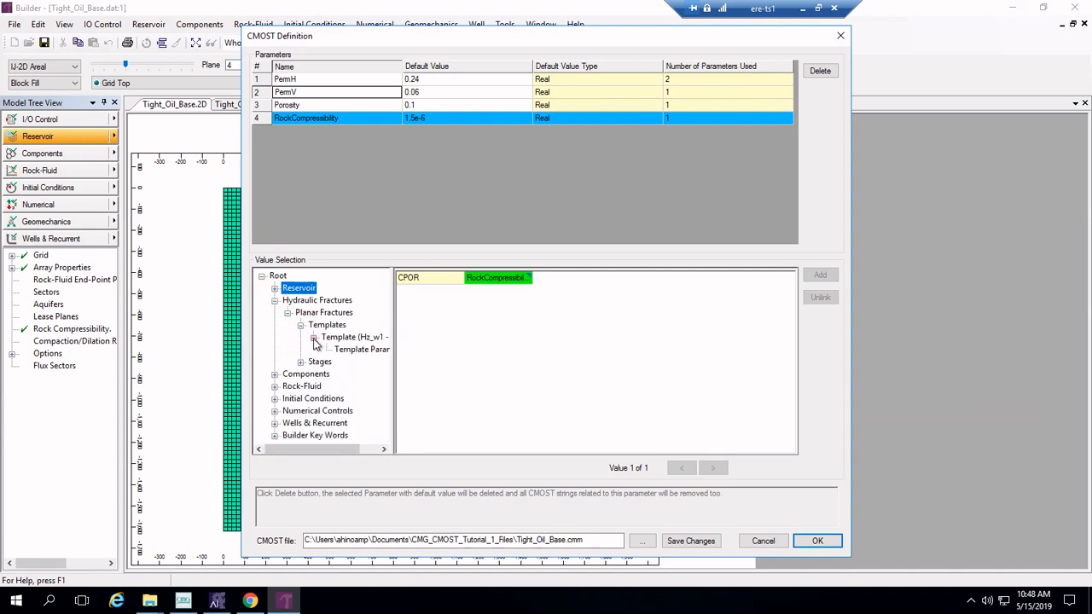
left_click(344, 350)
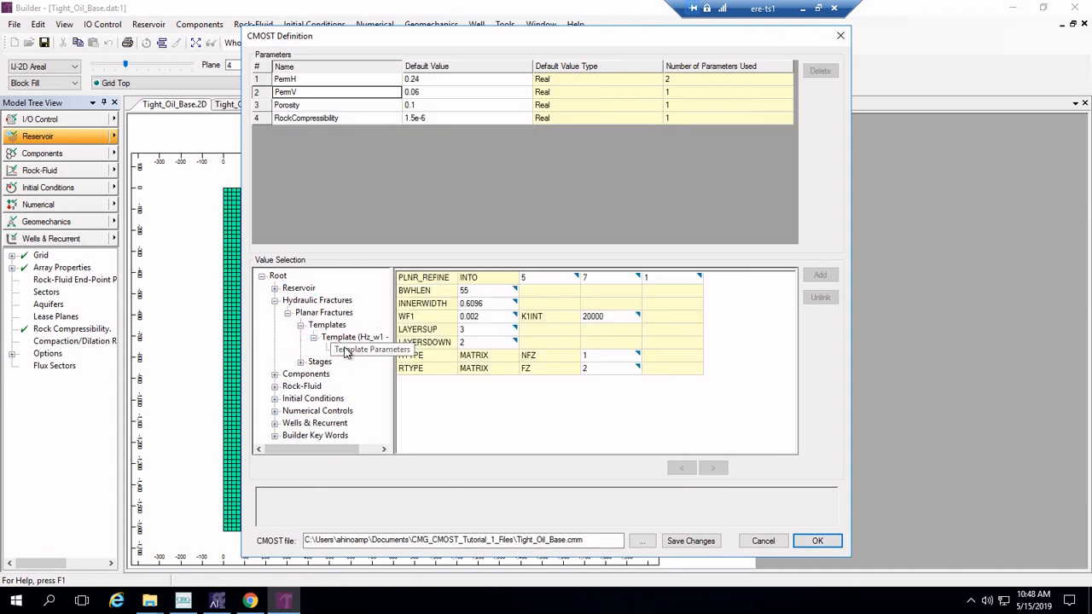
left_click(488, 292)
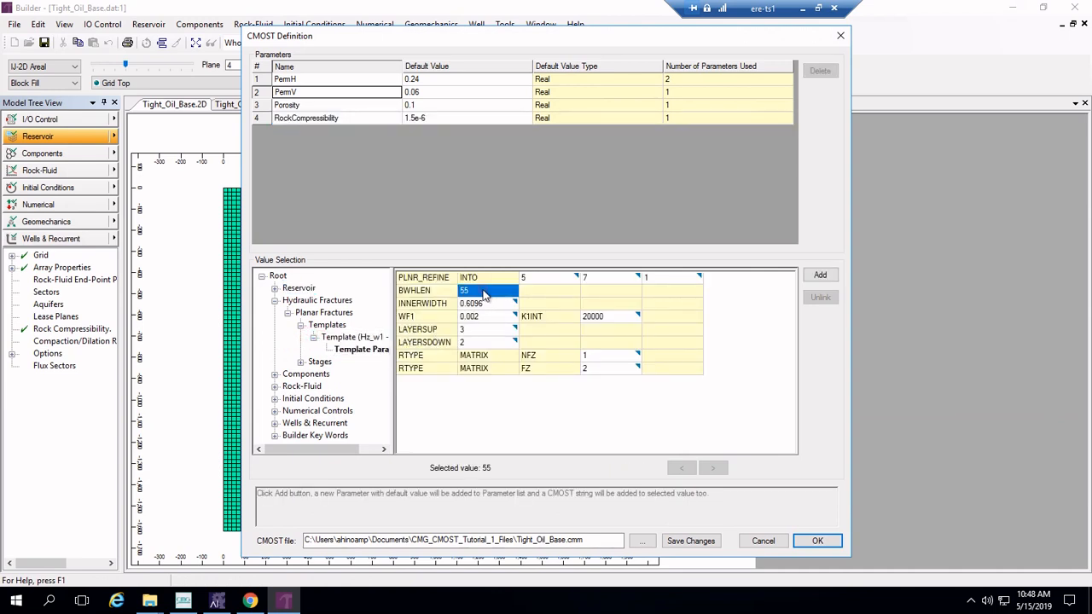
left_click(819, 275)
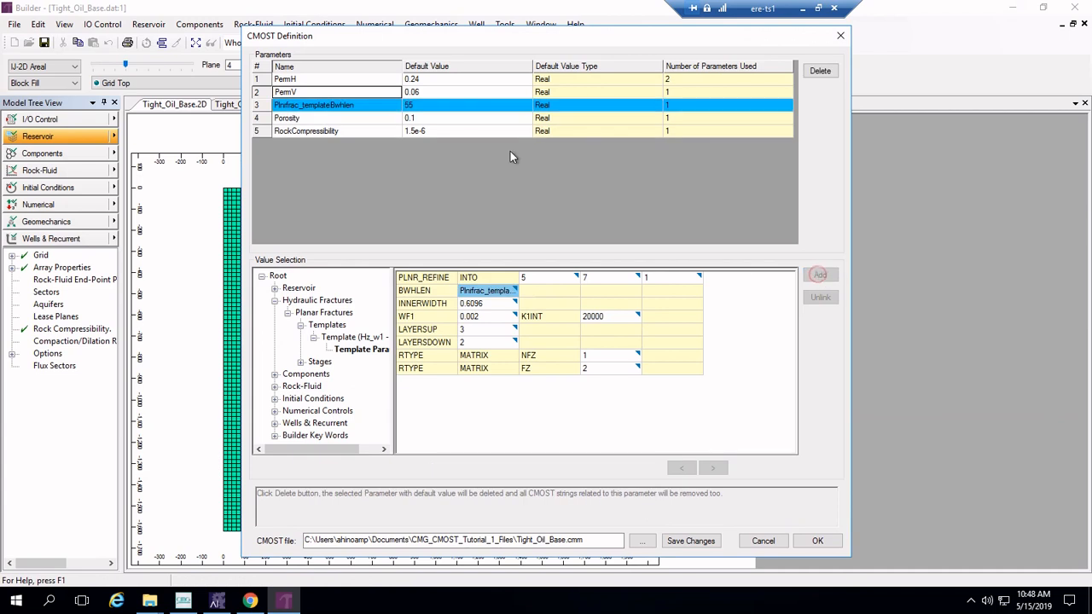
Rename the new BWHLEN parameter to HalfLength.
left_click(373, 105)
double_click(373, 104)
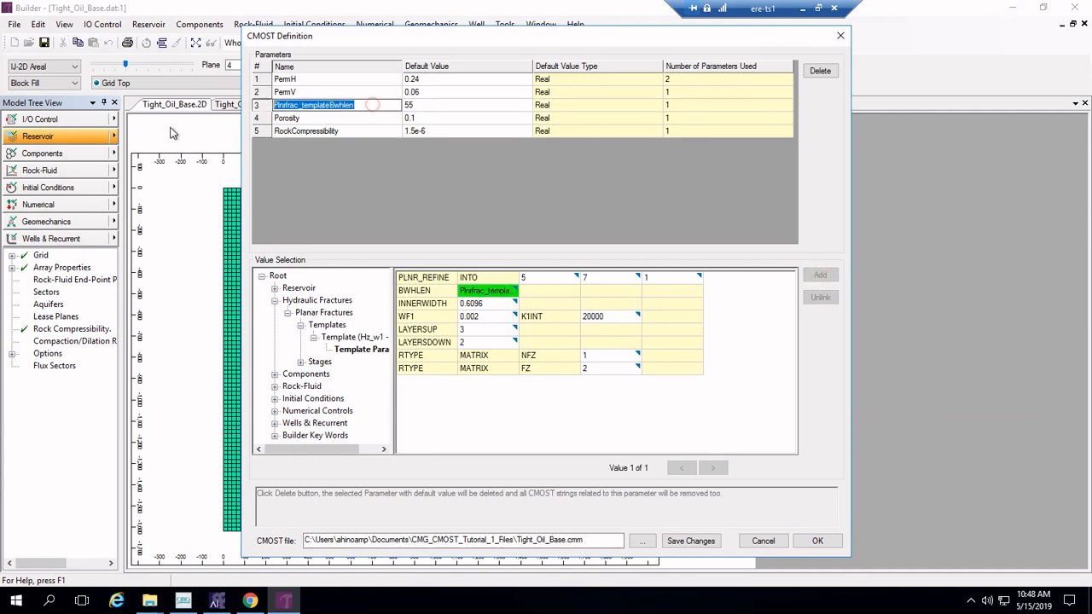
type("HalfLength")
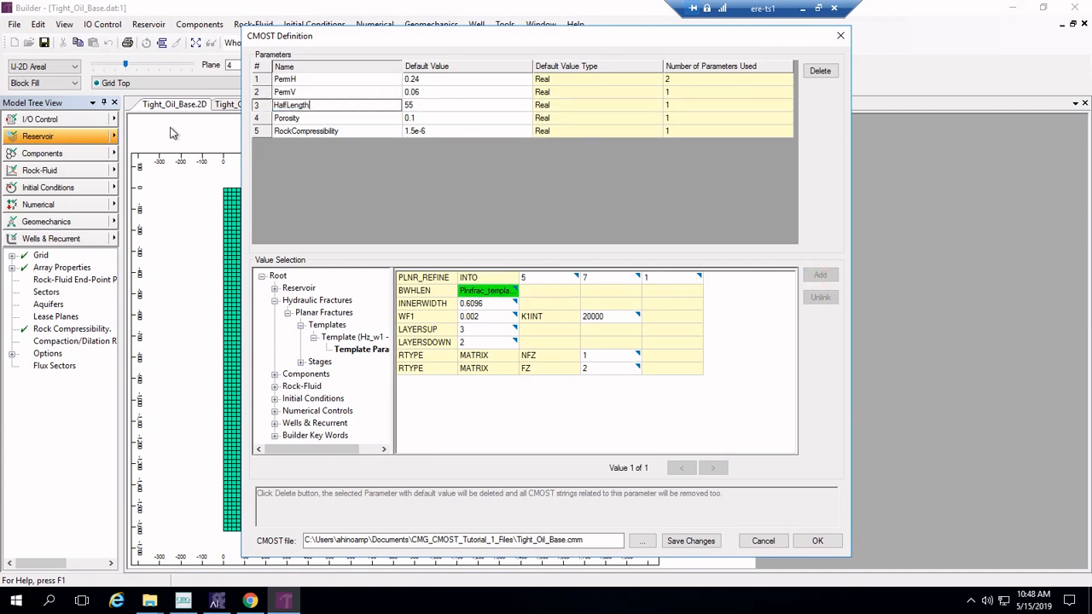
key("Return")
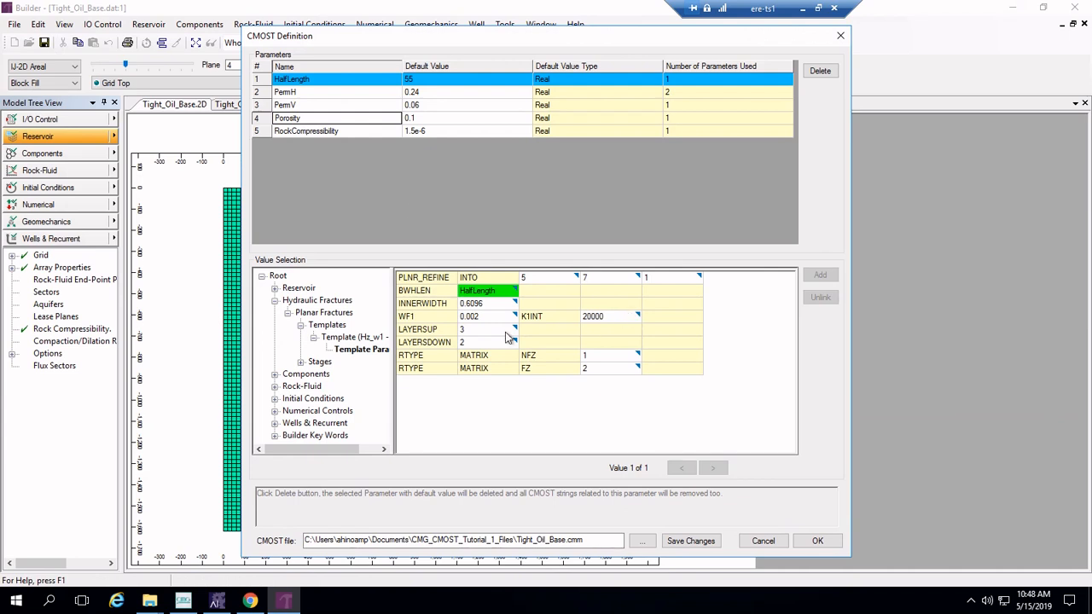
Add the fracture template's K1INT value as a CMOST parameter and name it FracturePermeability.
left_click(626, 316)
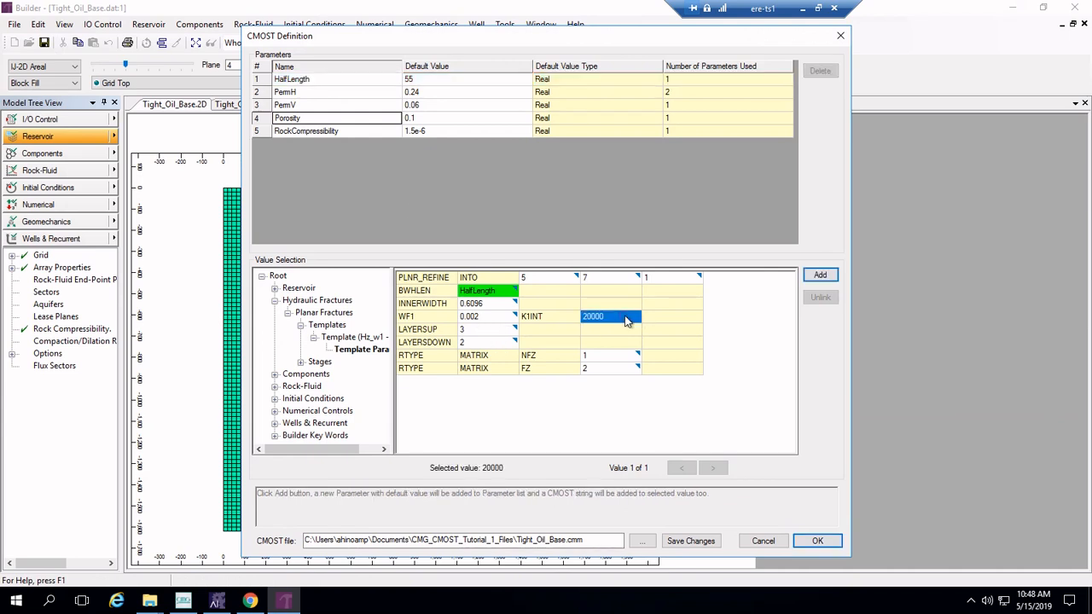
left_click(817, 278)
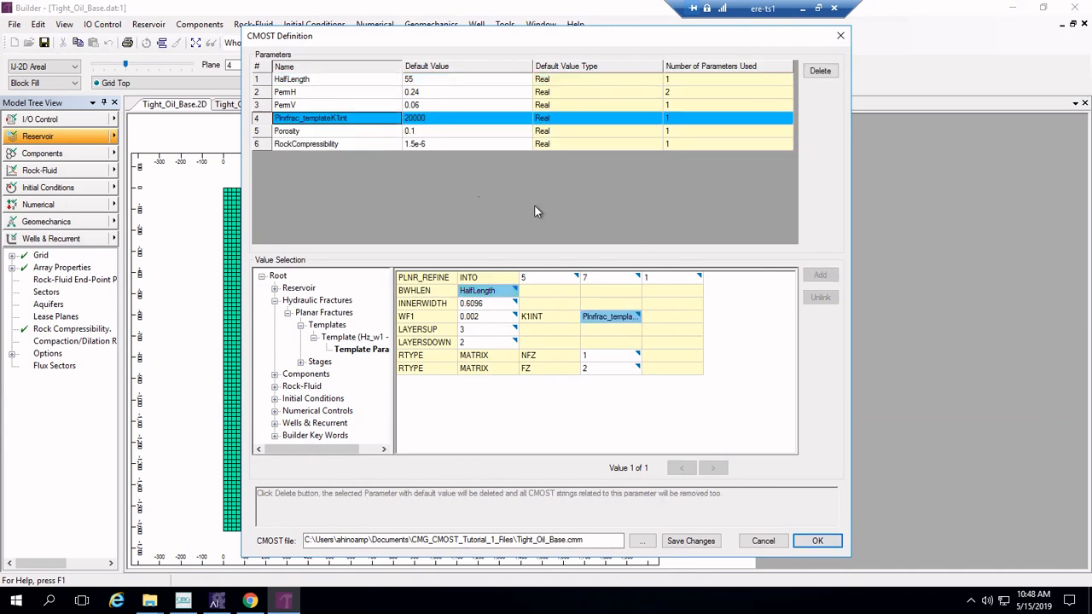
left_click(359, 118)
double_click(357, 118)
type("F")
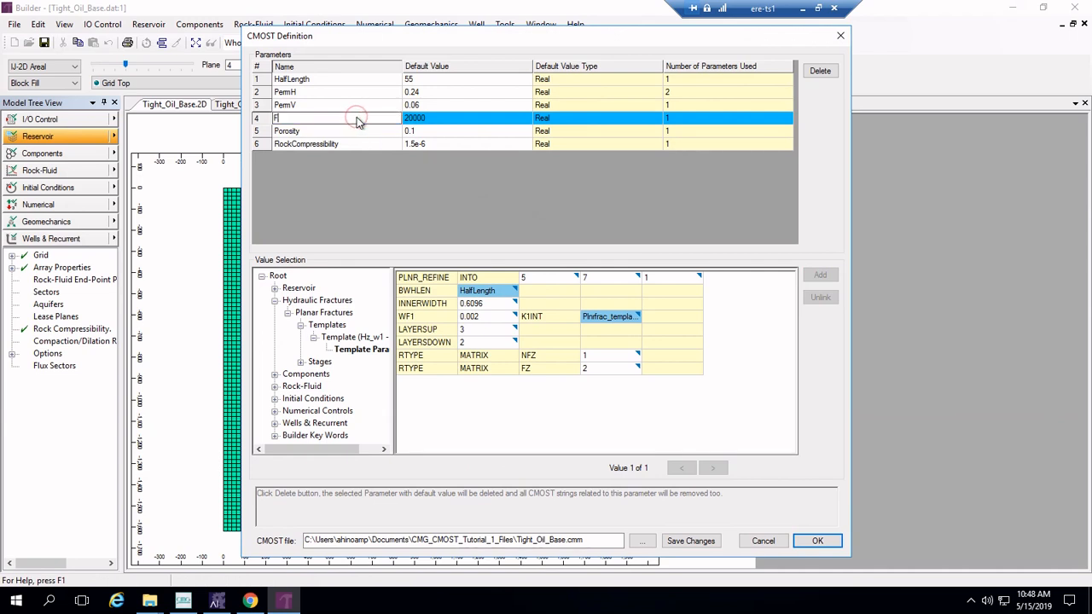
type("racturePermeability")
key("Return")
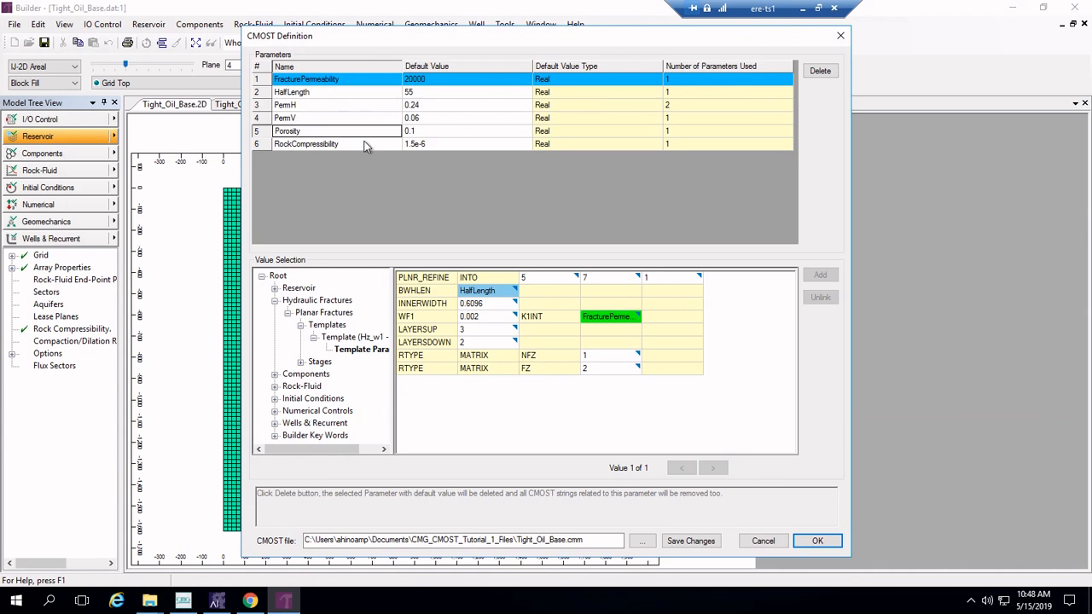
Add the fracture template's LAYERSUP value as a CMOST parameter and name it FractureLayersUp.
left_click(467, 329)
left_click(822, 275)
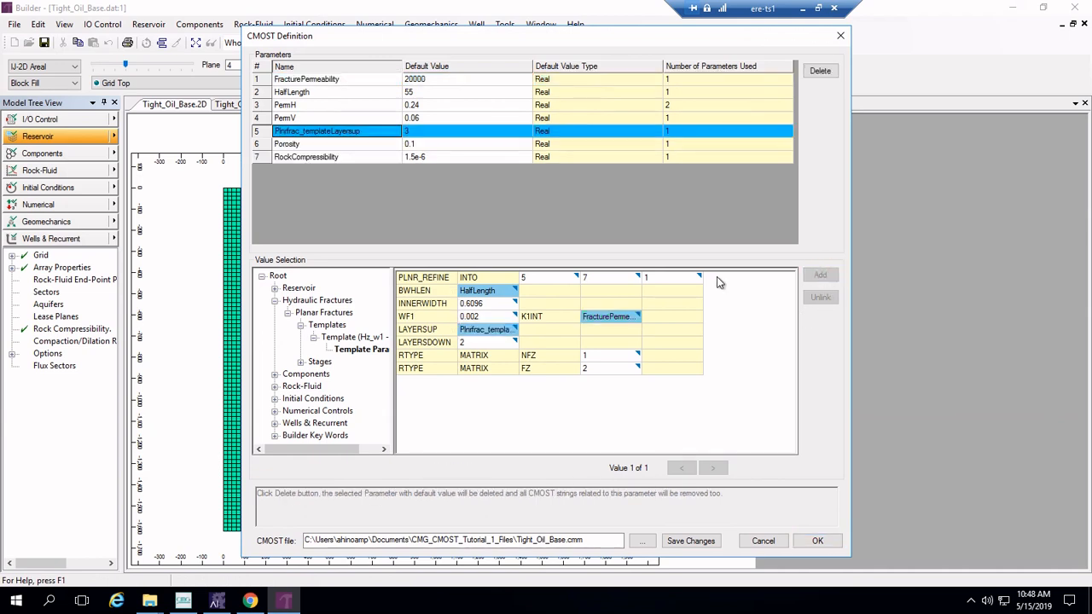
left_click(360, 133)
double_click(360, 133)
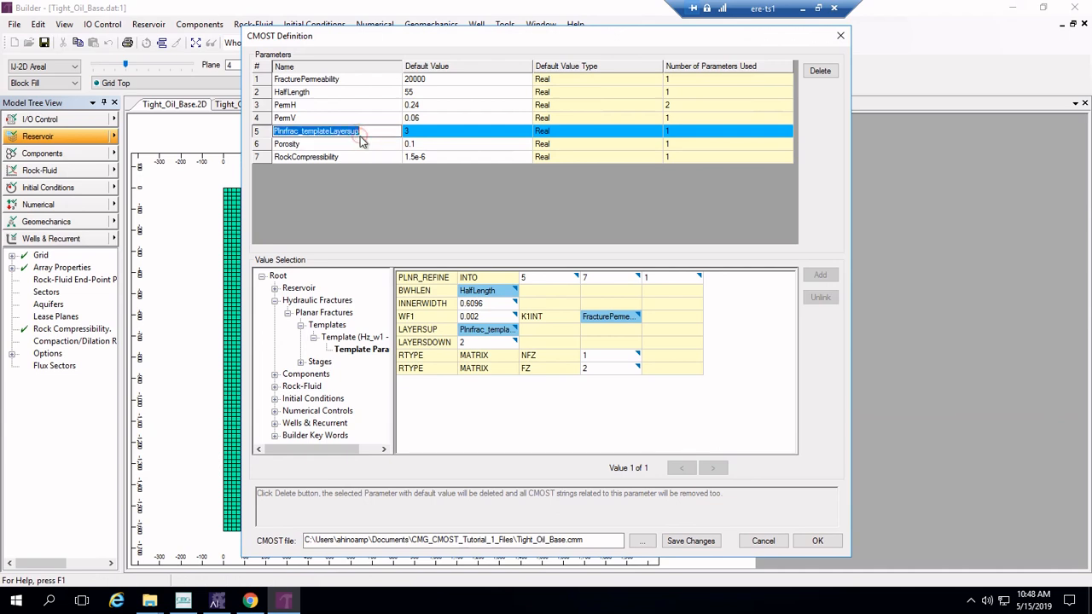
type("FractureLa")
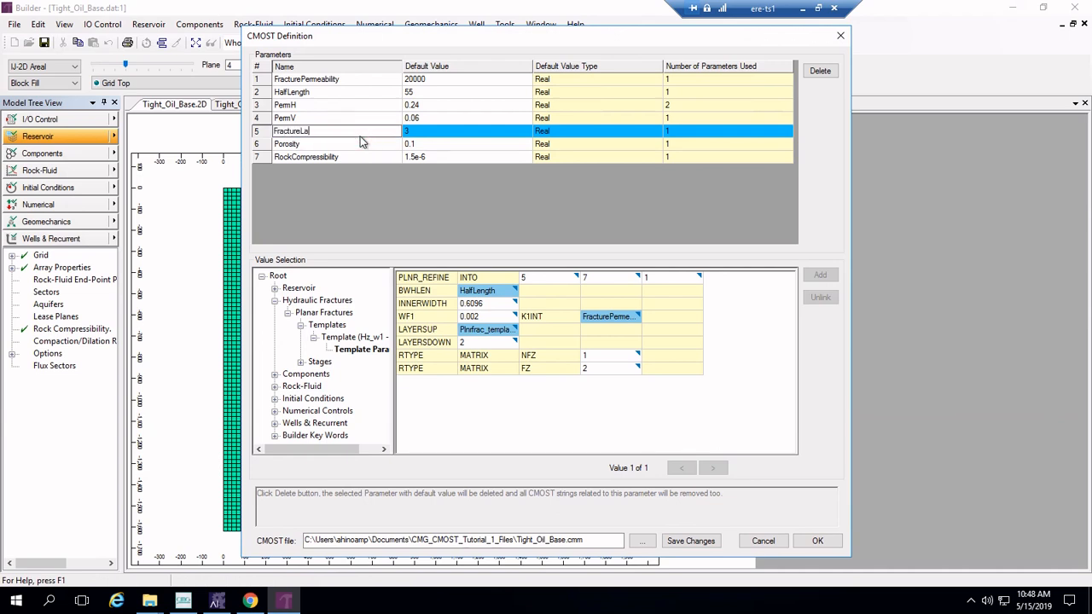
type("yersUp")
key("Return")
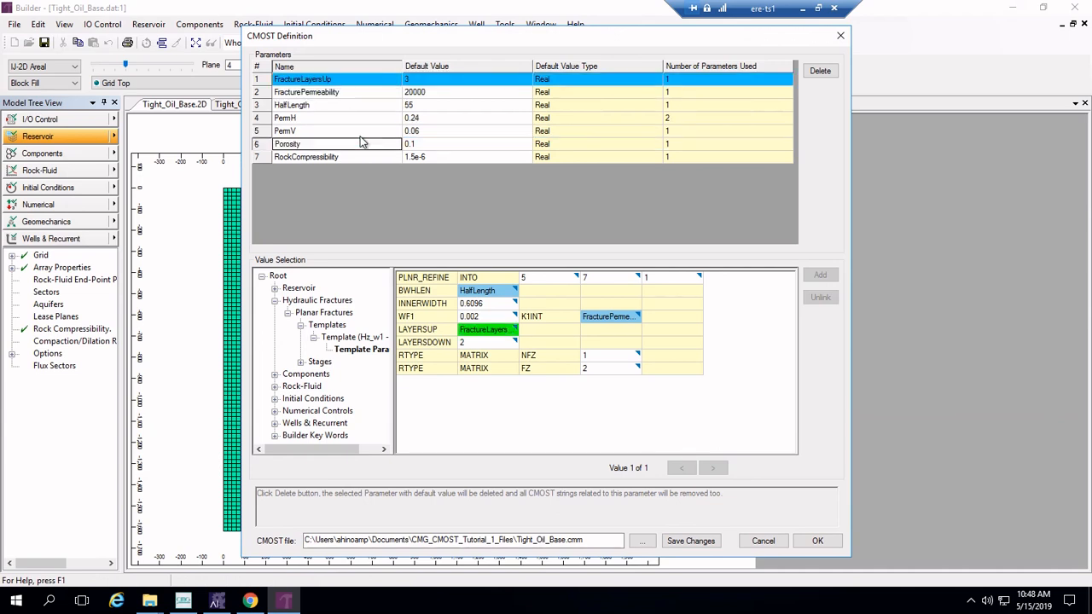
Add the fracture template's LAYERSDOWN value as a CMOST parameter and name it FractureLayersDown.
left_click(487, 344)
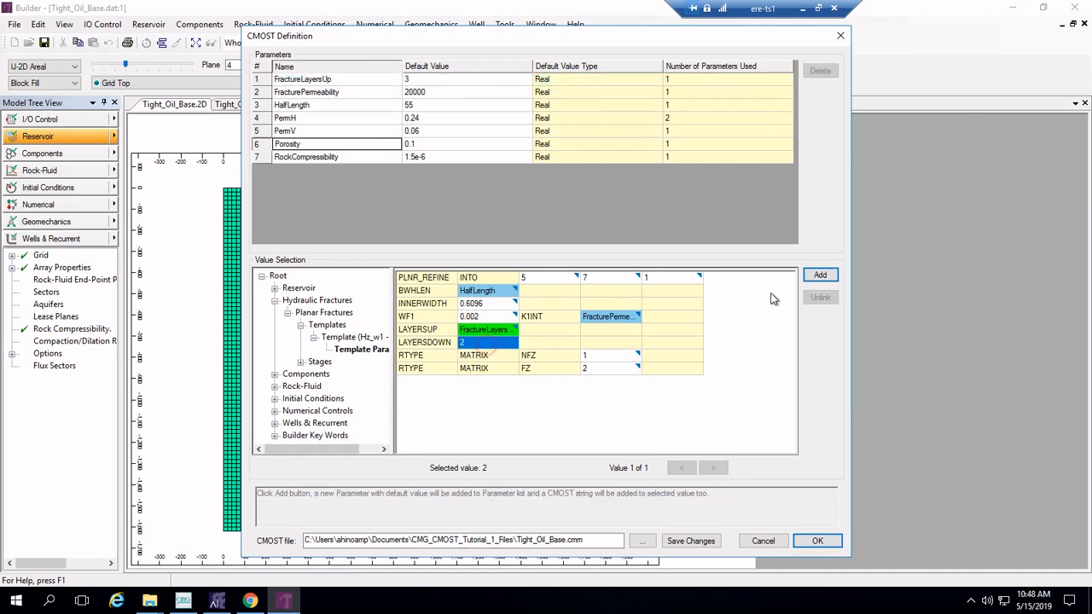
left_click(819, 274)
left_click(362, 143)
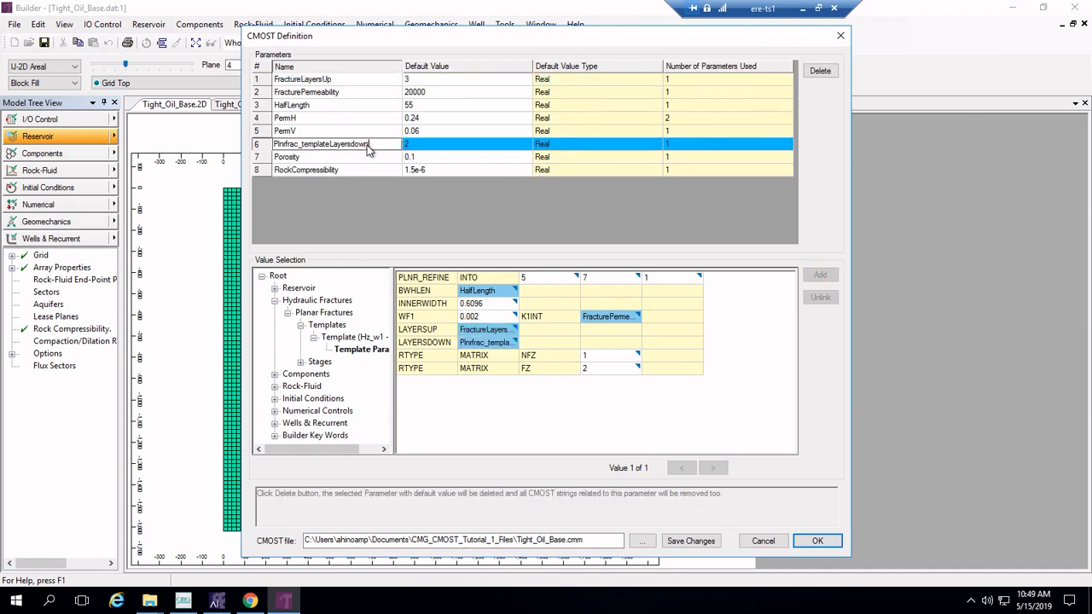
double_click(361, 143)
type("FractureLayersDo")
key("Return")
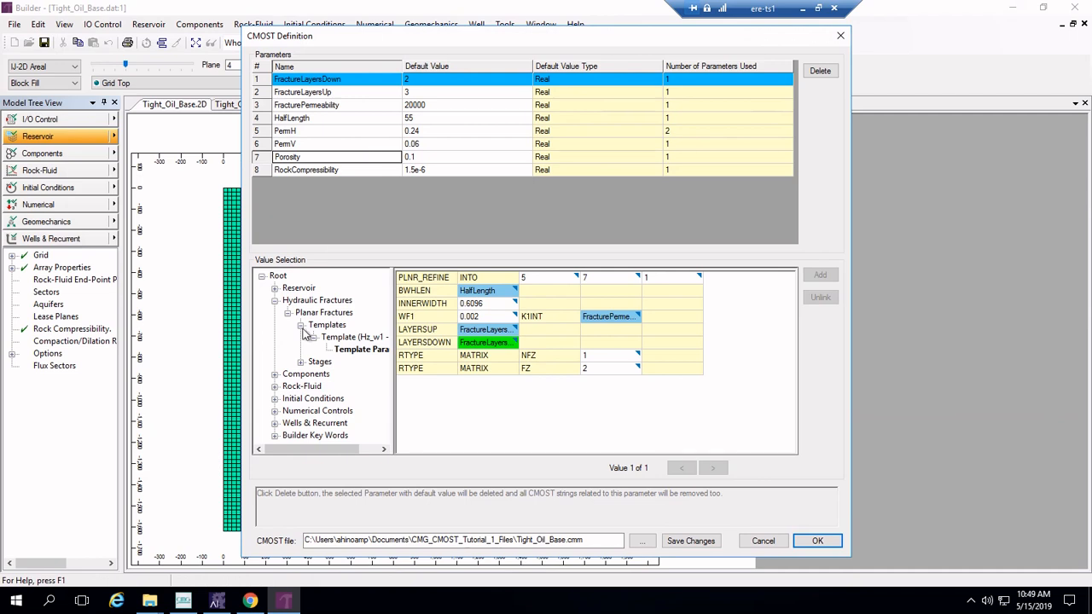
Display the relative permeability correlation data for Set 1 of Rock Type 1 under Builder Key Words.
left_click(274, 300)
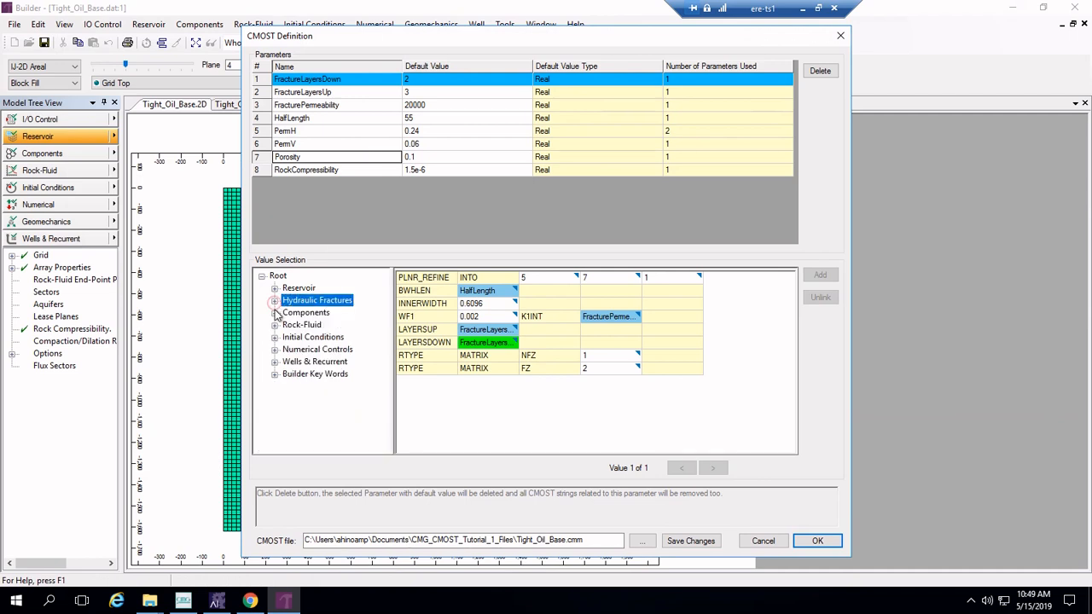
left_click(274, 374)
left_click(287, 387)
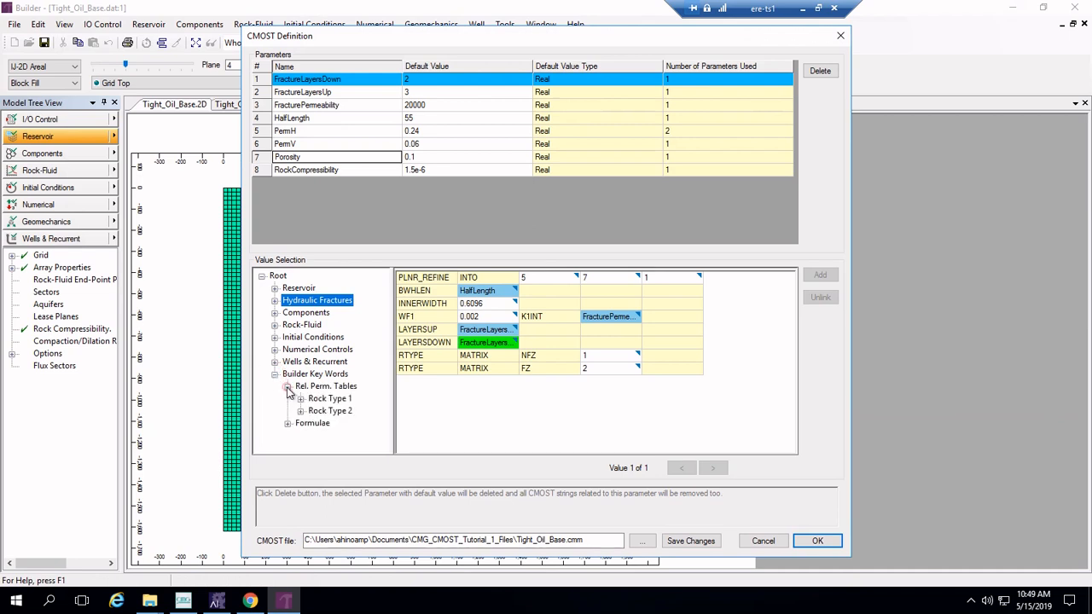
left_click(300, 398)
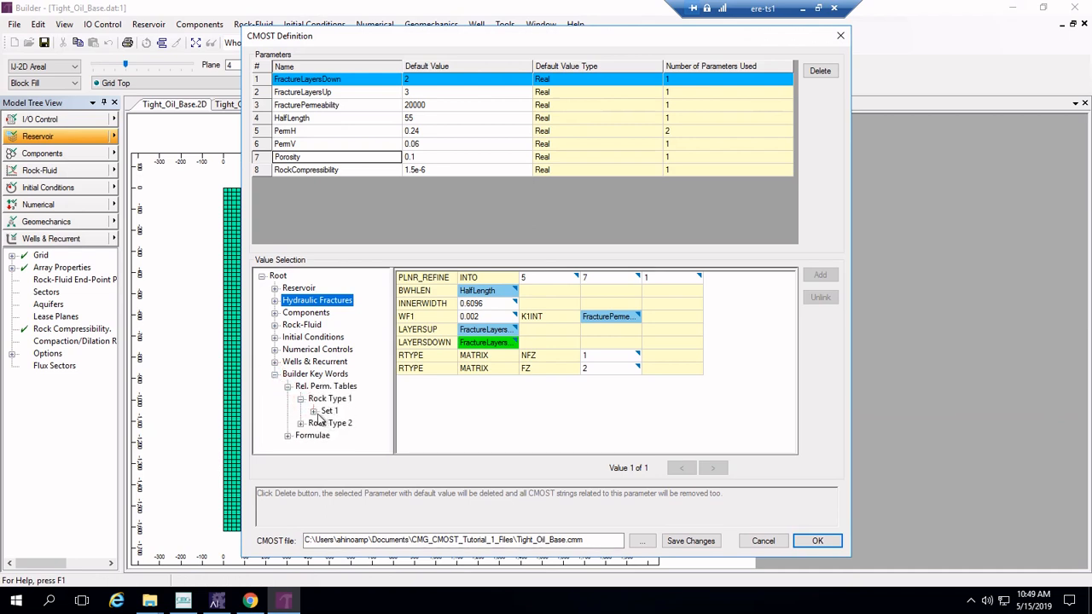
left_click(314, 411)
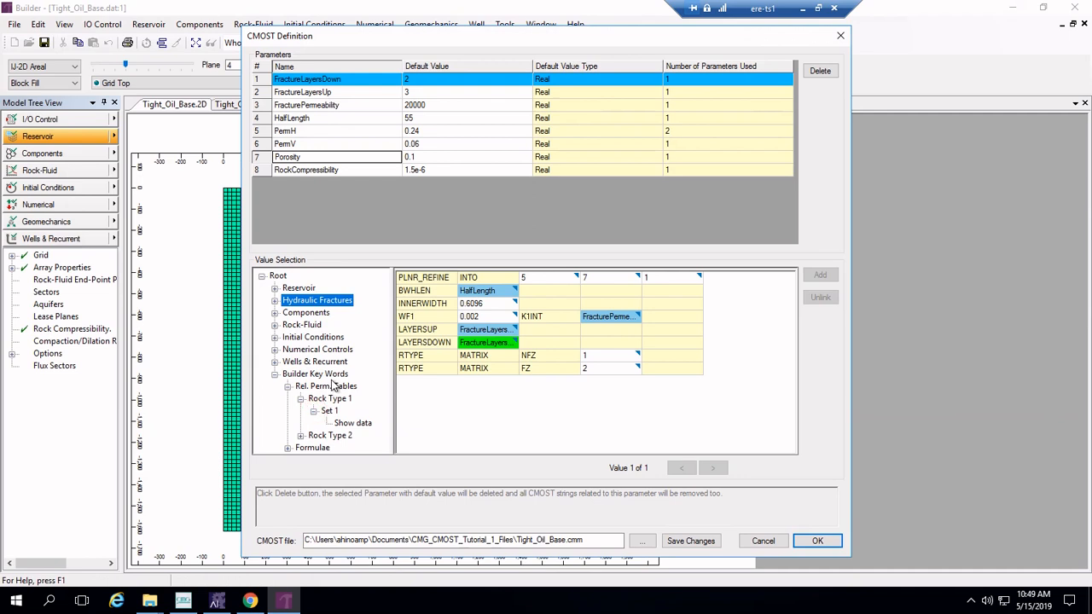
left_click(352, 424)
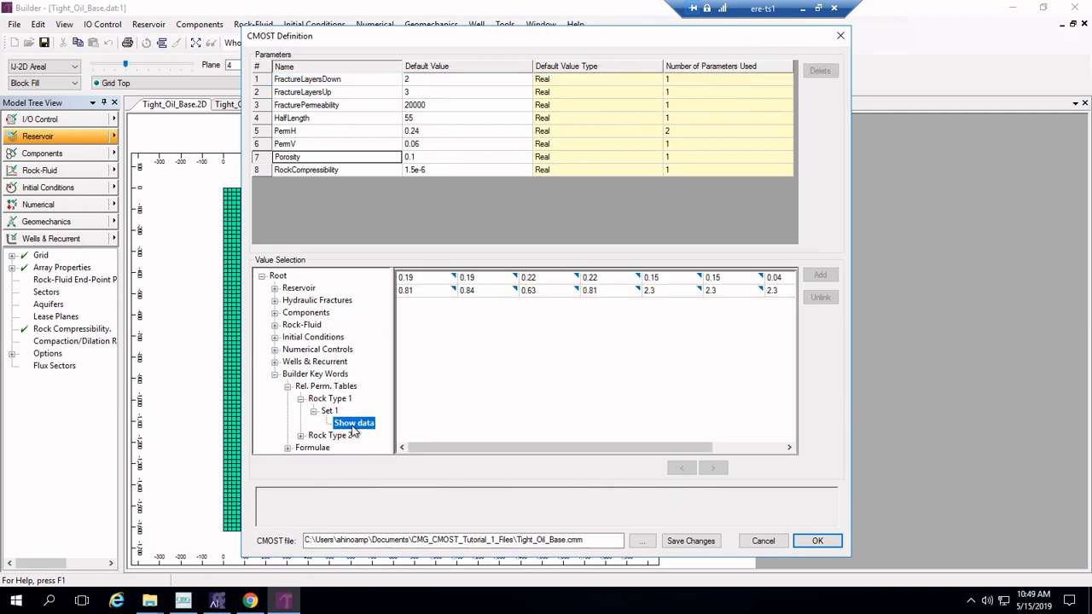
Add Rock Type 1's KROCW value as a CMOST parameter and name it KROCW.
left_click(431, 294)
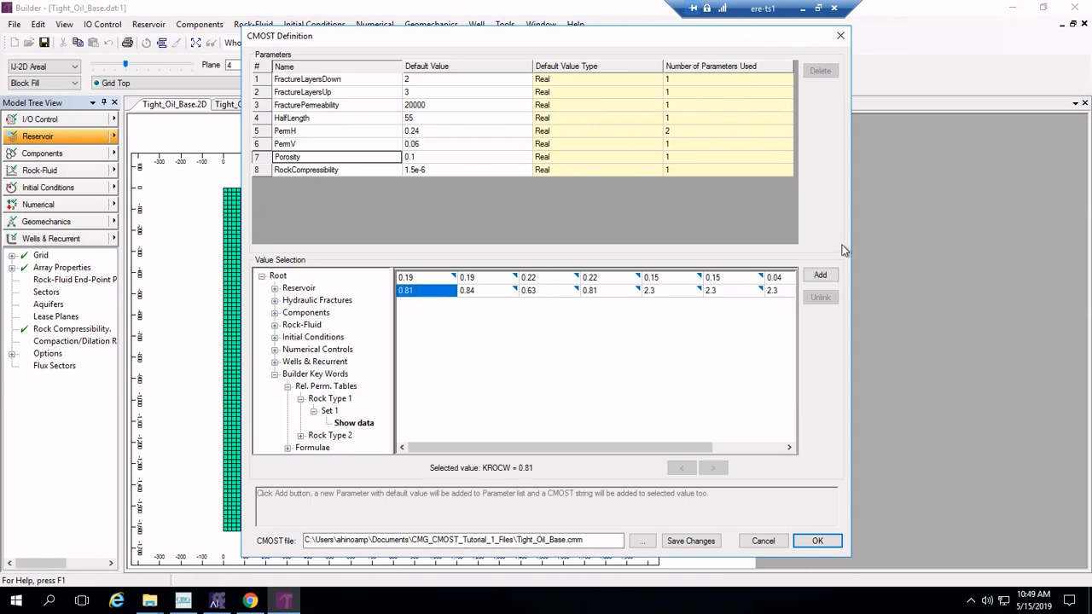
left_click(820, 275)
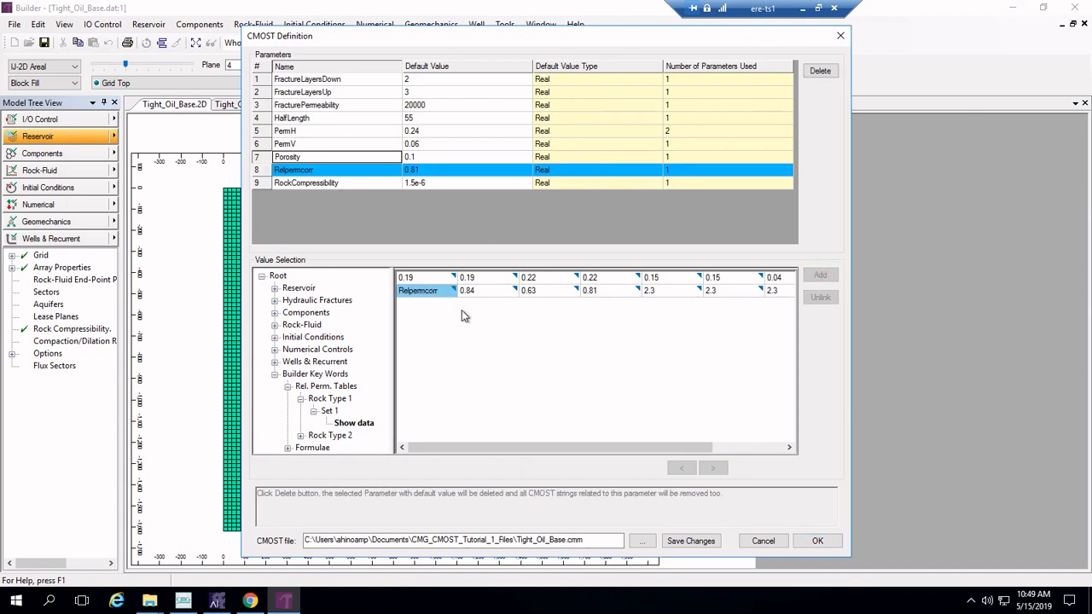
left_click(428, 292)
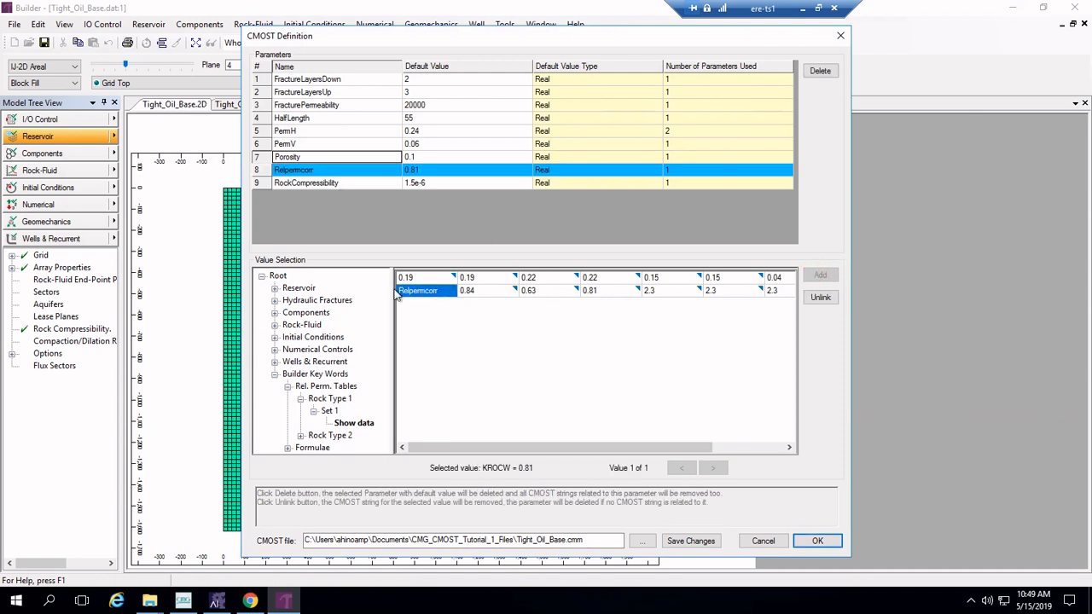
left_click(327, 171)
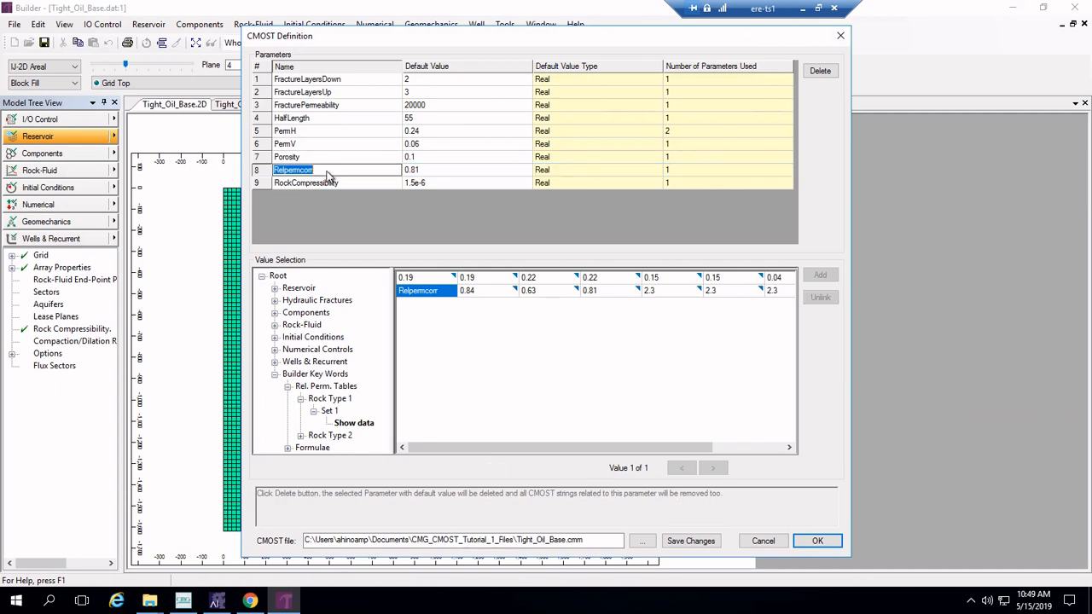
type("KROCW")
key("Return")
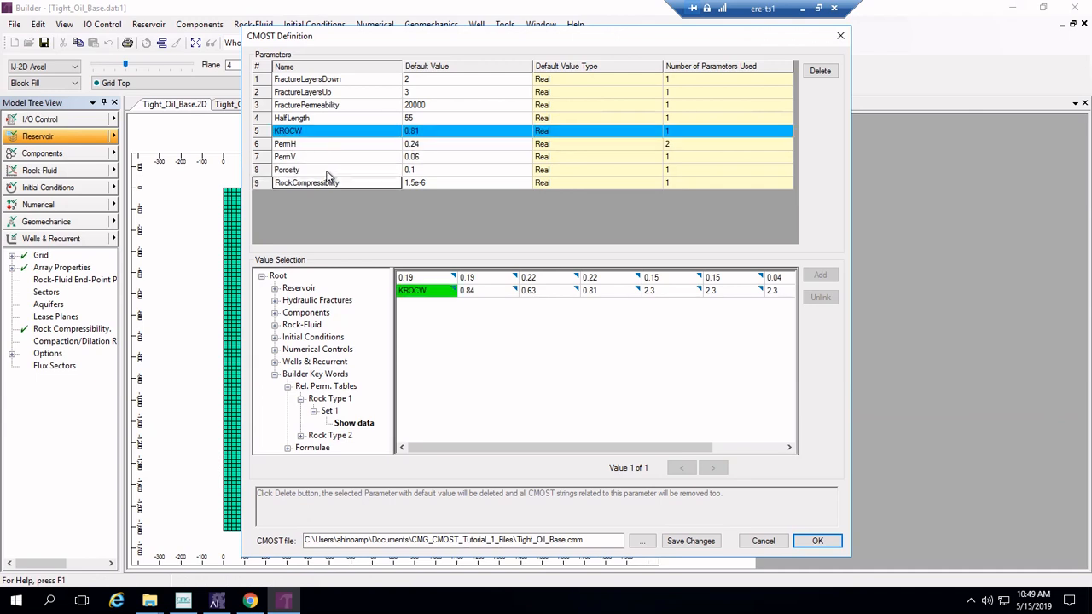
left_click(426, 291)
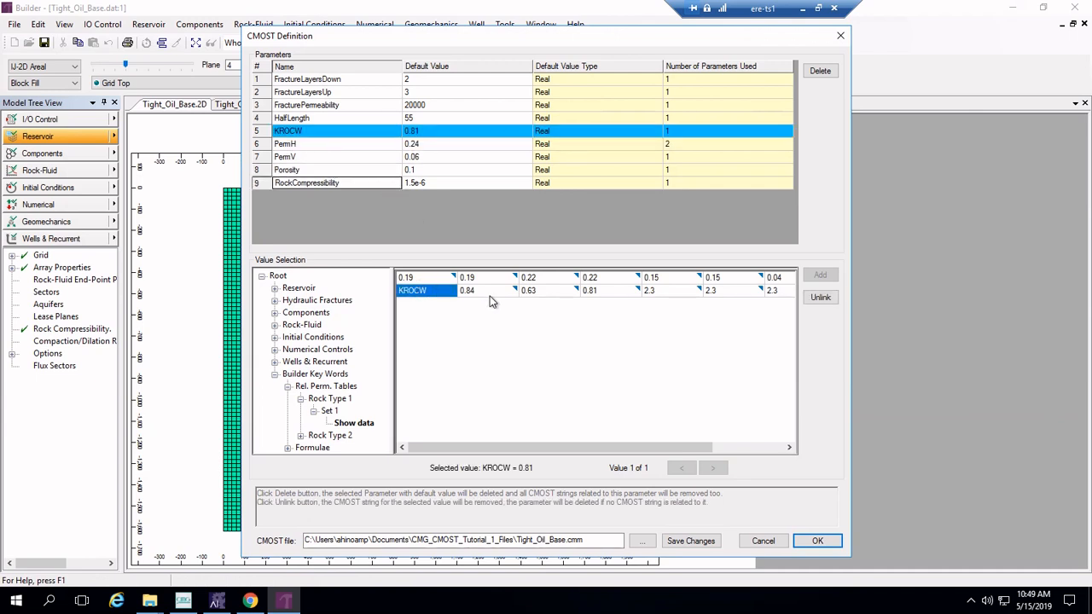
Add Rock Type 1's KRGCL value as a CMOST parameter and name it KRGCL.
left_click(539, 294)
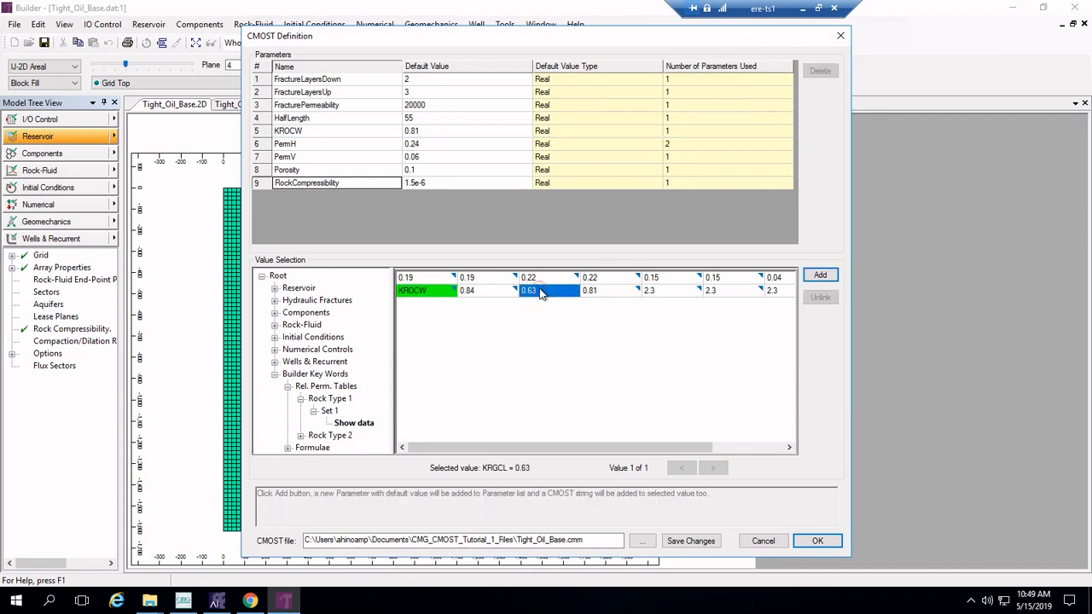
left_click(820, 276)
left_click(377, 183)
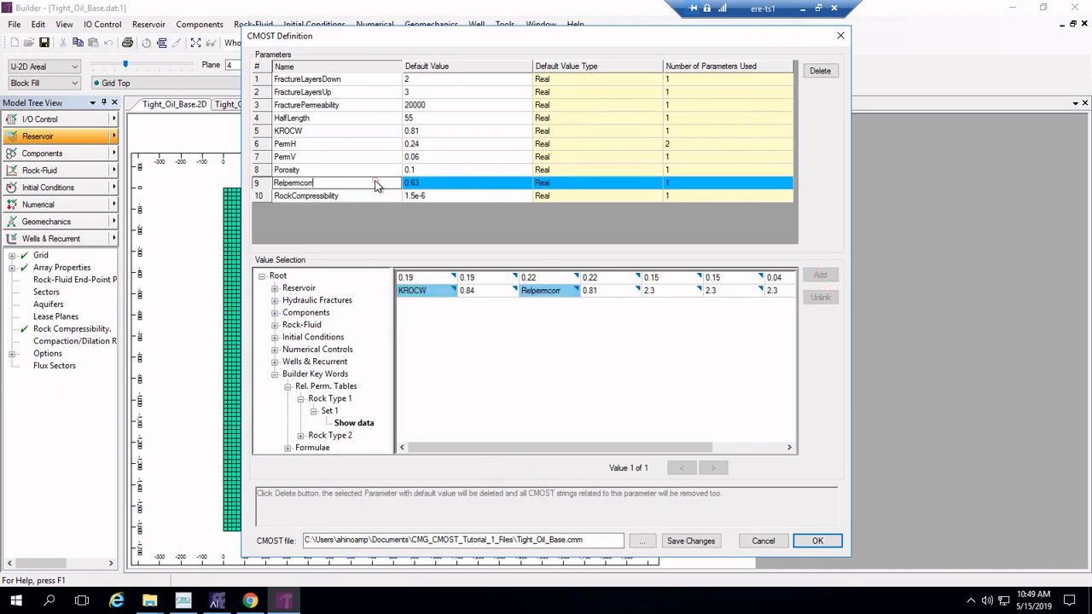
double_click(323, 183)
left_click(324, 184)
left_click(322, 182)
key("BackSpace")
key("BackSpace")
key("BackSpace")
key("BackSpace")
key("BackSpace")
key("BackSpace")
key("BackSpace")
key("BackSpace")
key("BackSpace")
key("BackSpace")
key("BackSpace")
type("KRC")
type("CL")
key("Return")
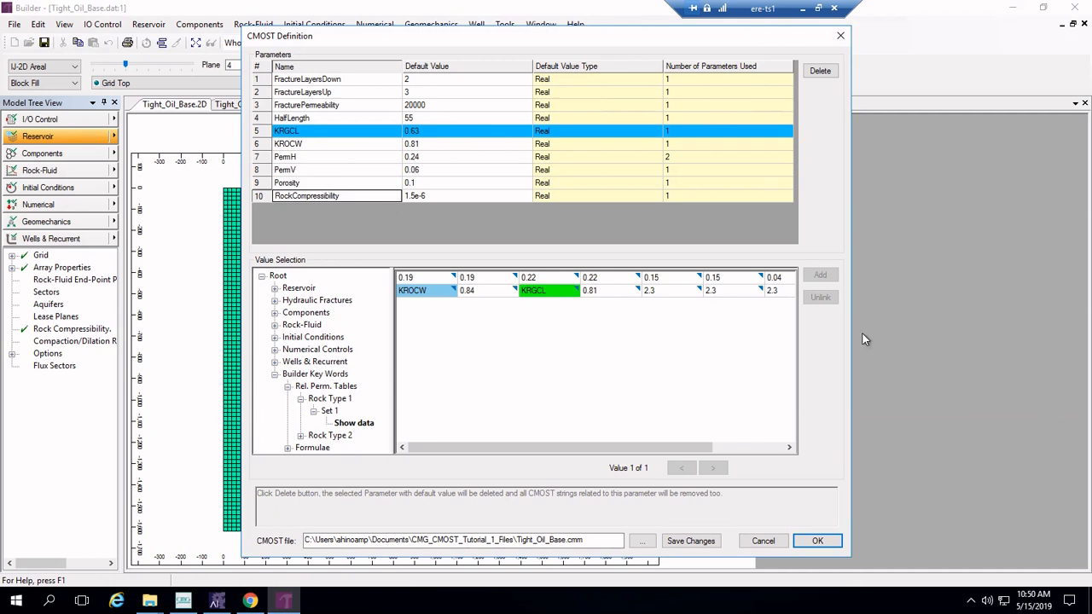
Add Rock Type 1's SORG value as a CMOST parameter and name it SORG.
left_click(753, 280)
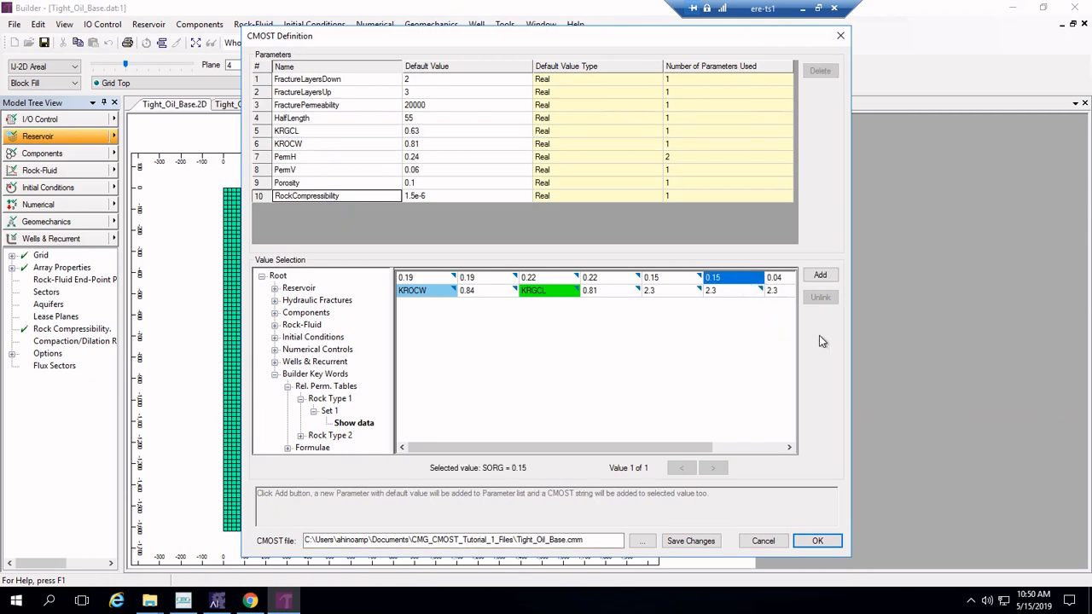
left_click(821, 276)
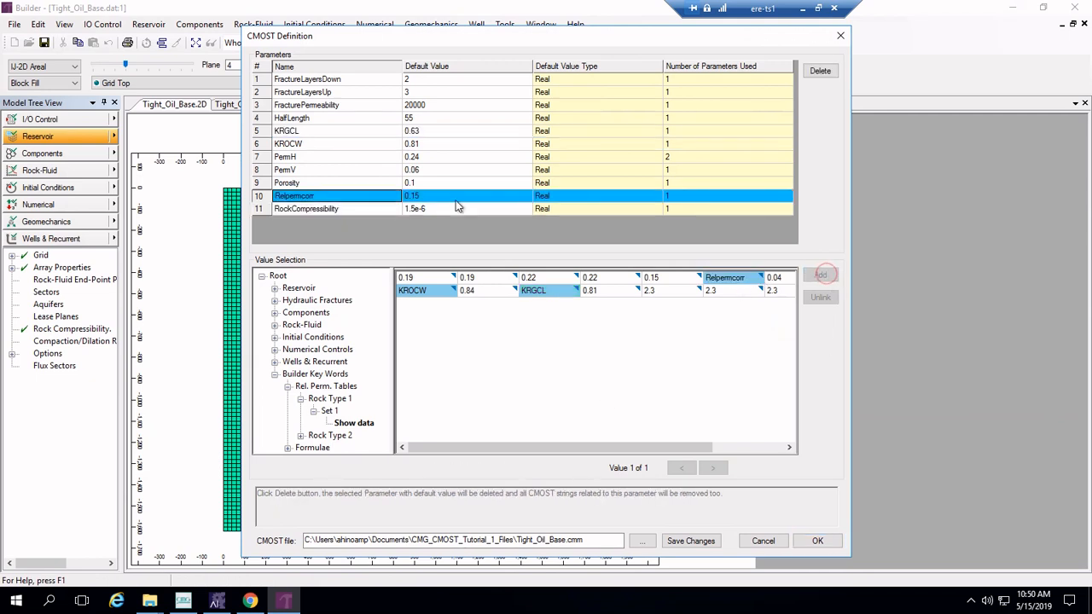
left_click(337, 197)
type("SORG")
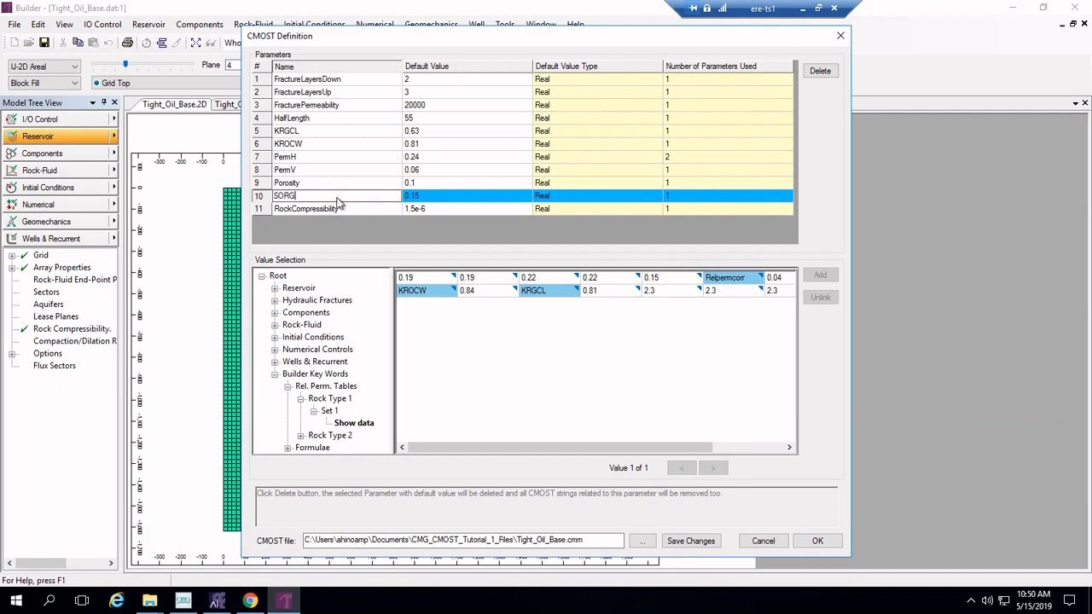
key("Return")
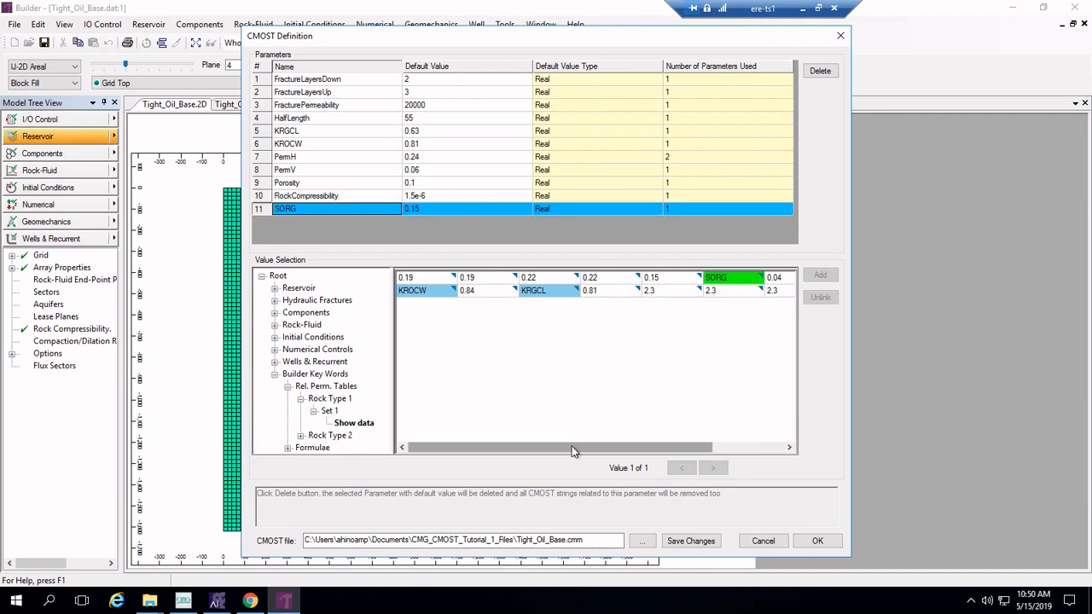
Add Rock Type 1's SGCRIT value as a CMOST parameter and name it SGCRIT.
left_click(732, 444)
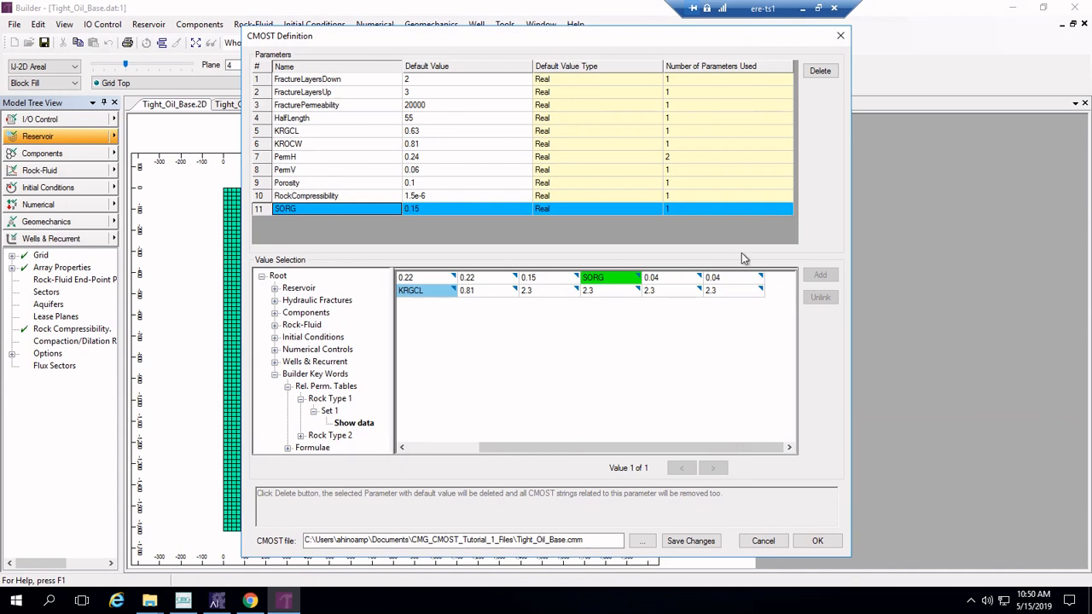
left_click(732, 277)
left_click(819, 274)
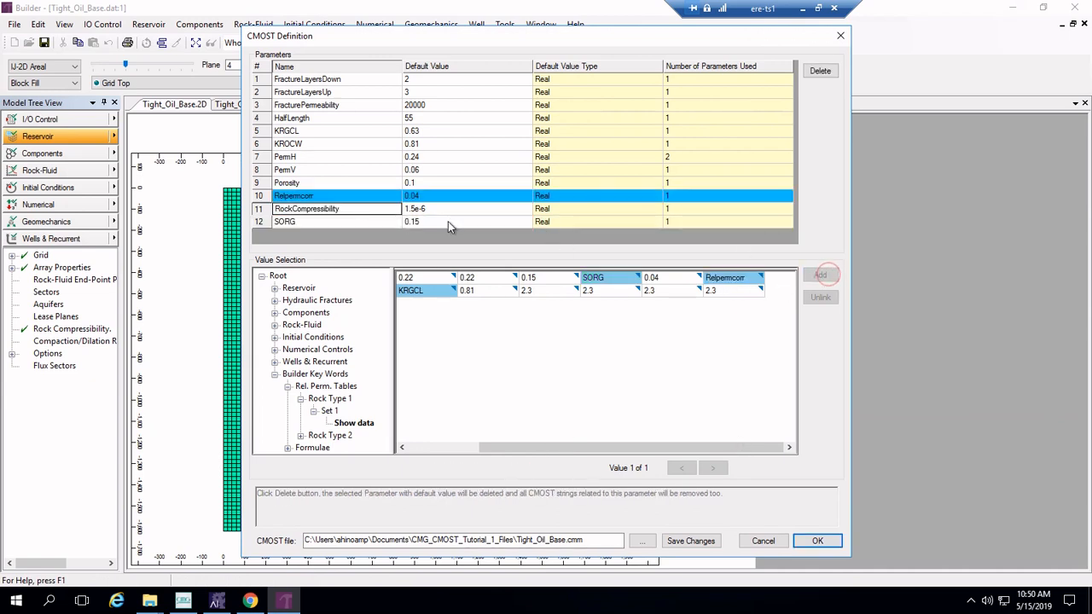
left_click(351, 195)
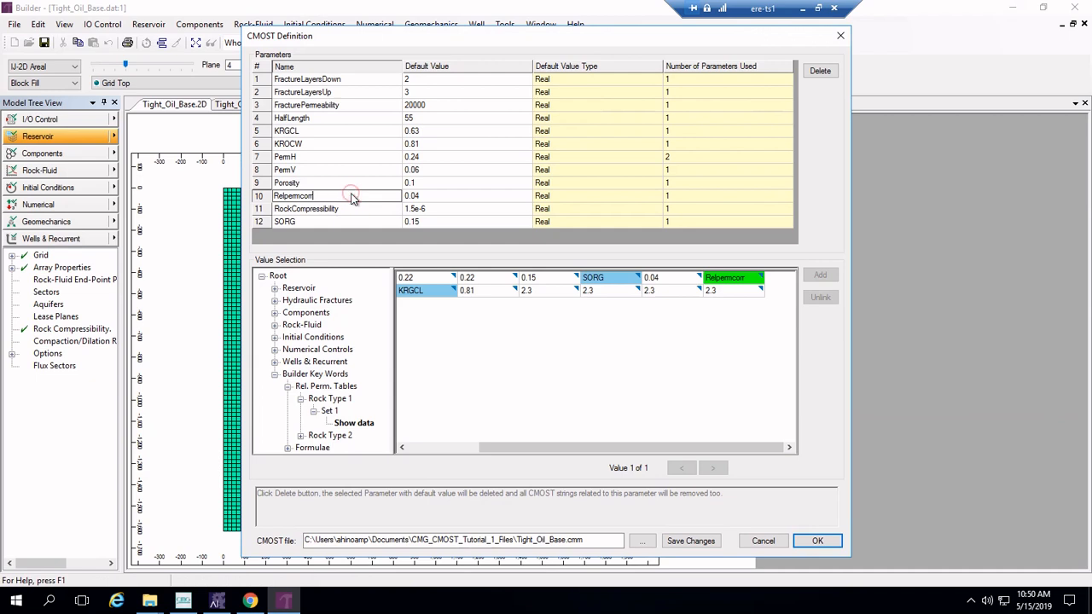
double_click(351, 196)
type("SGCRIT")
key("Return")
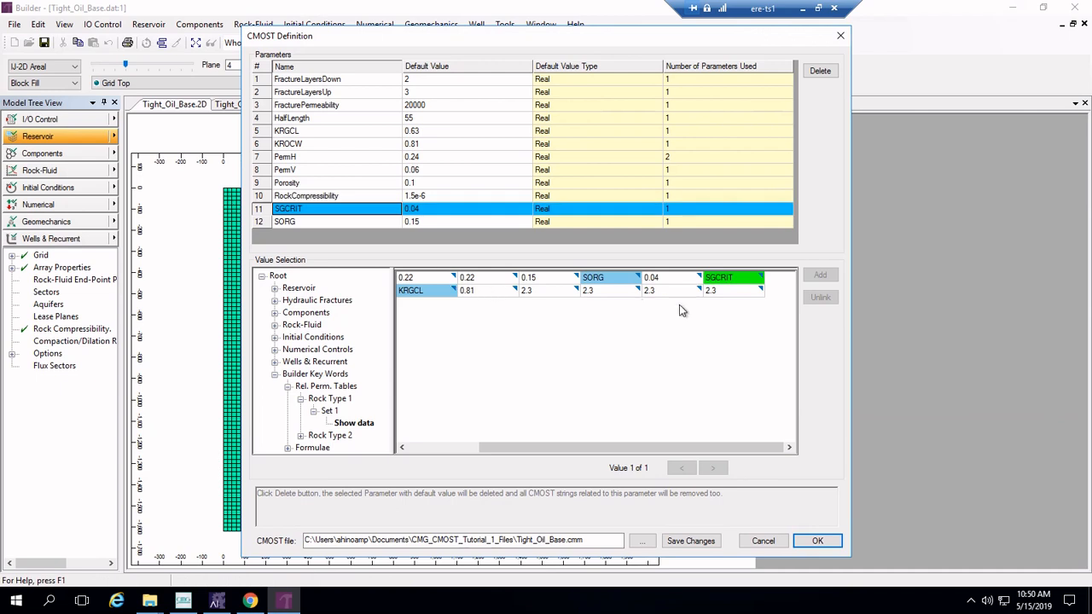
Add Rock Type 1's NOG exponent as a CMOST parameter and name it NOG.
left_click(682, 293)
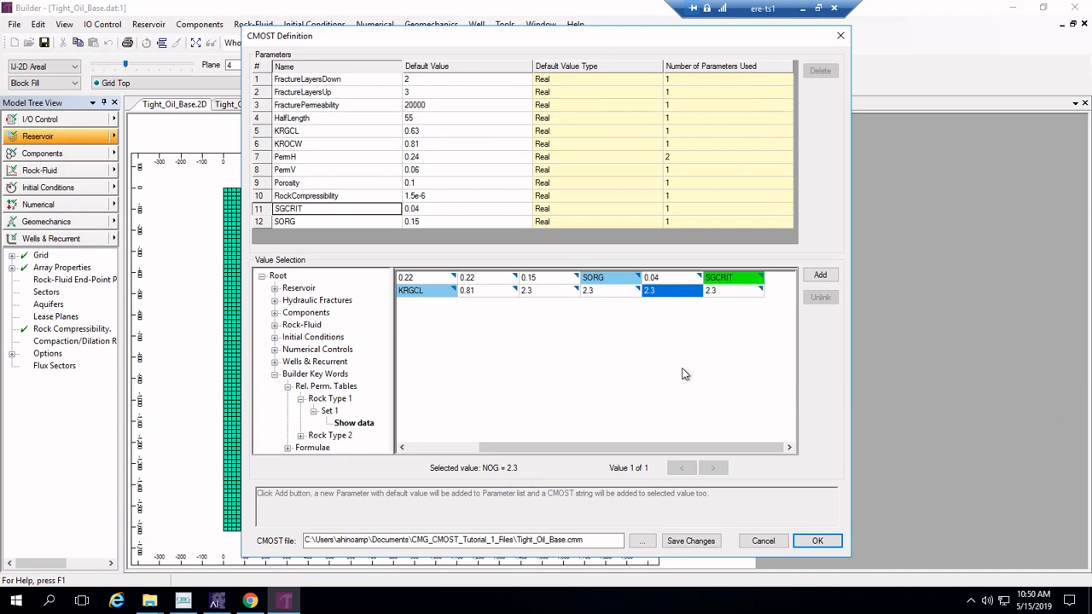
left_click(816, 278)
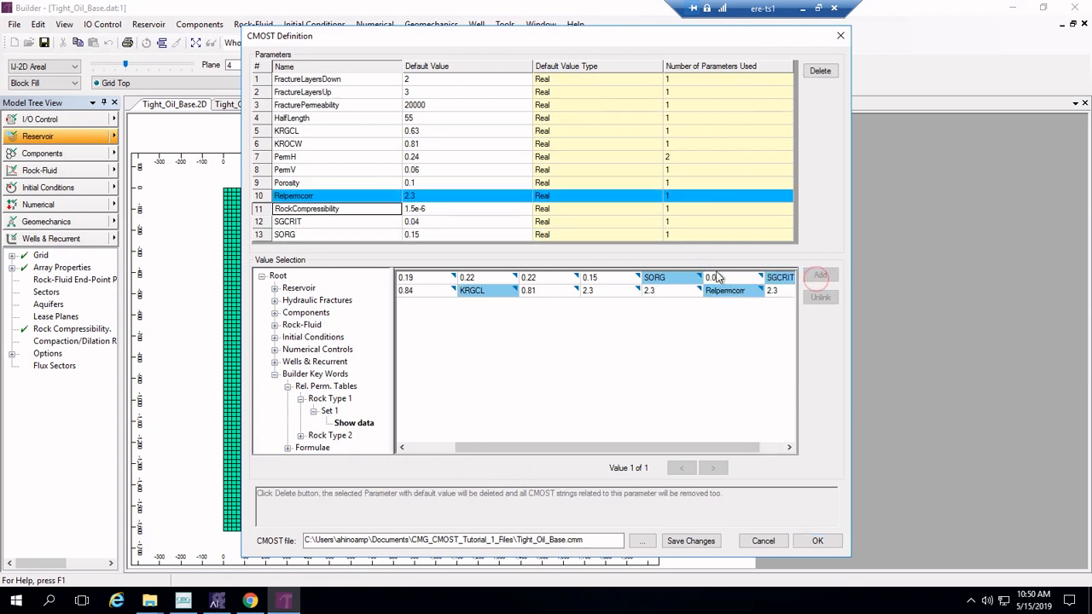
double_click(307, 196)
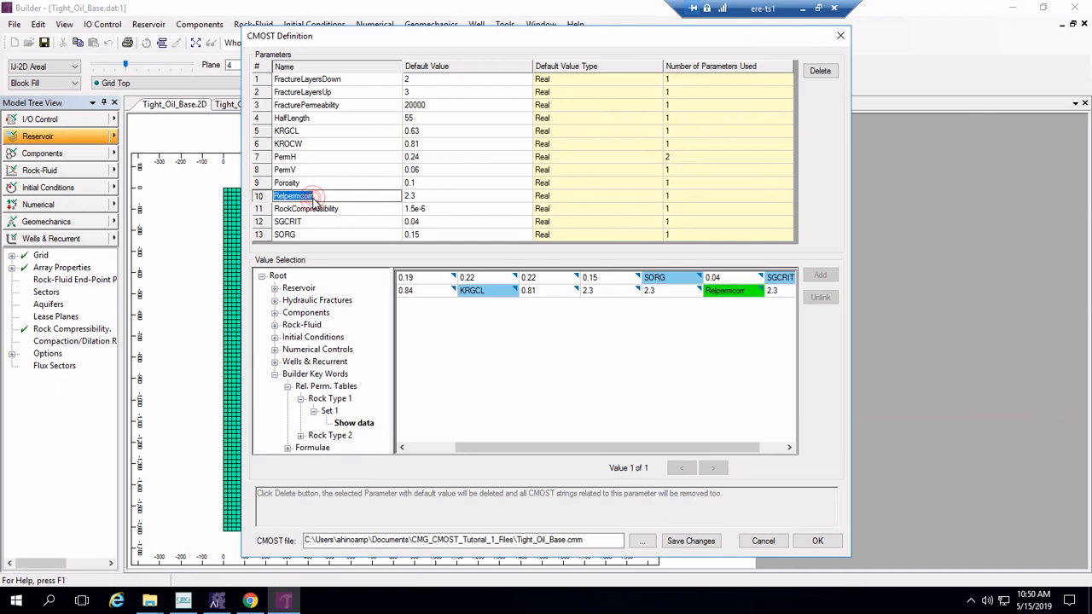
type("NOG")
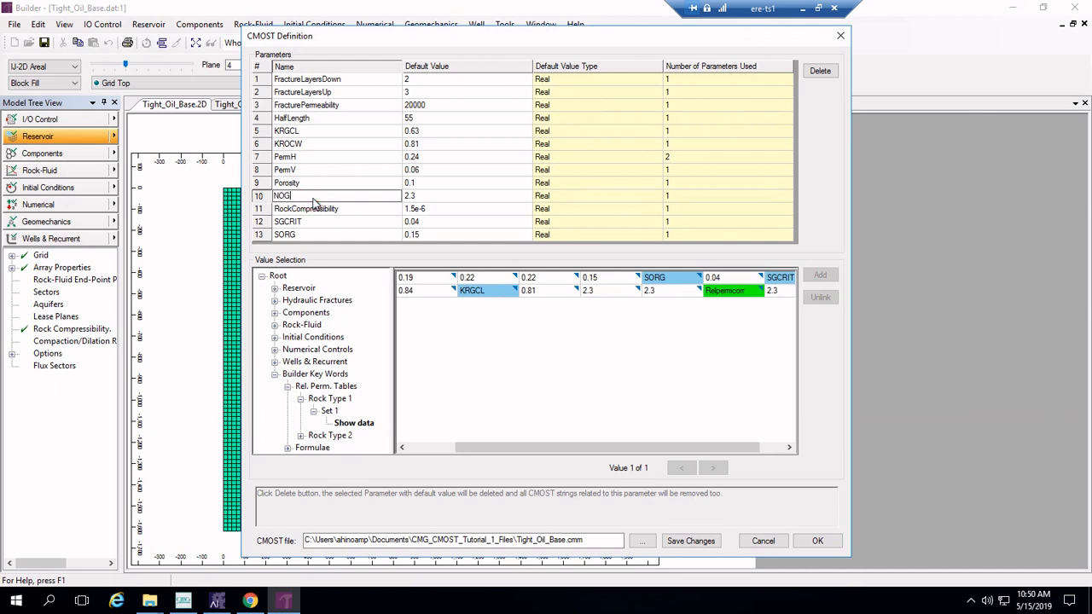
left_click(607, 396)
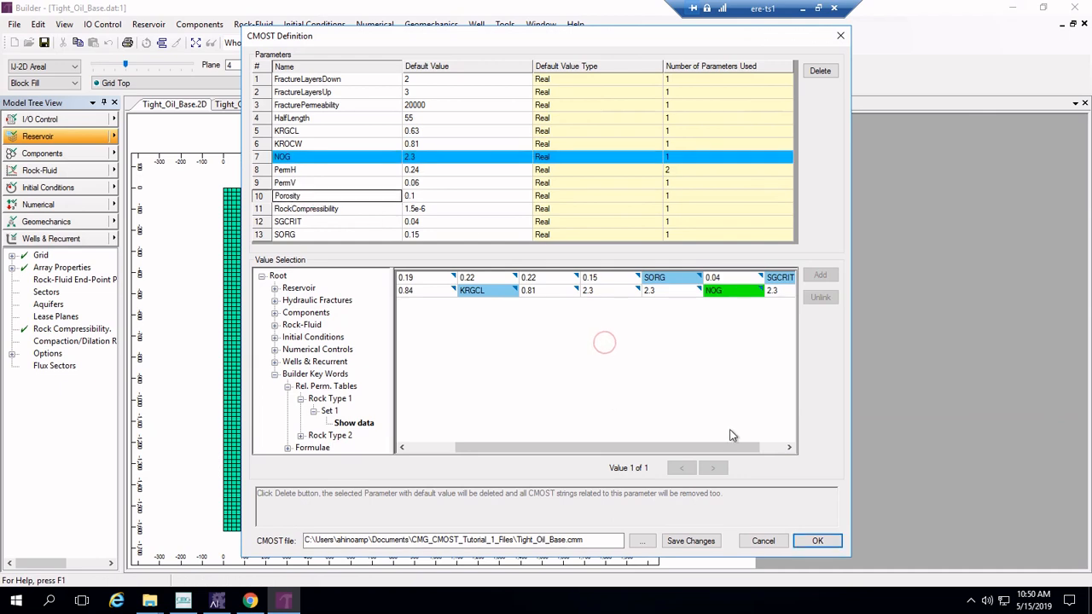
Add Rock Type 1's NG exponent as a CMOST parameter and name it NG.
left_click(762, 447)
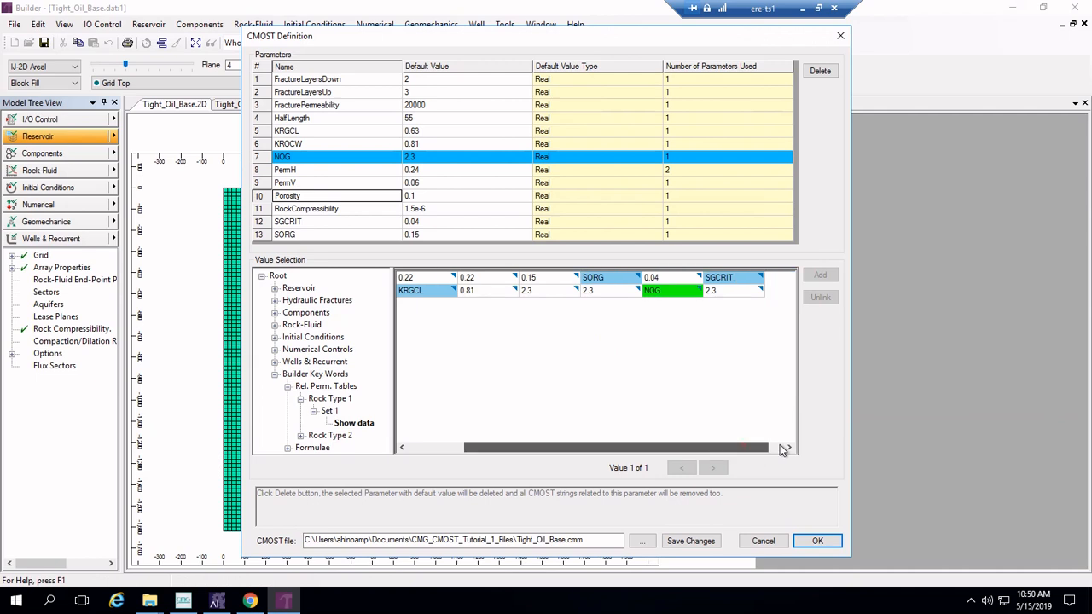
left_click(725, 291)
left_click(820, 274)
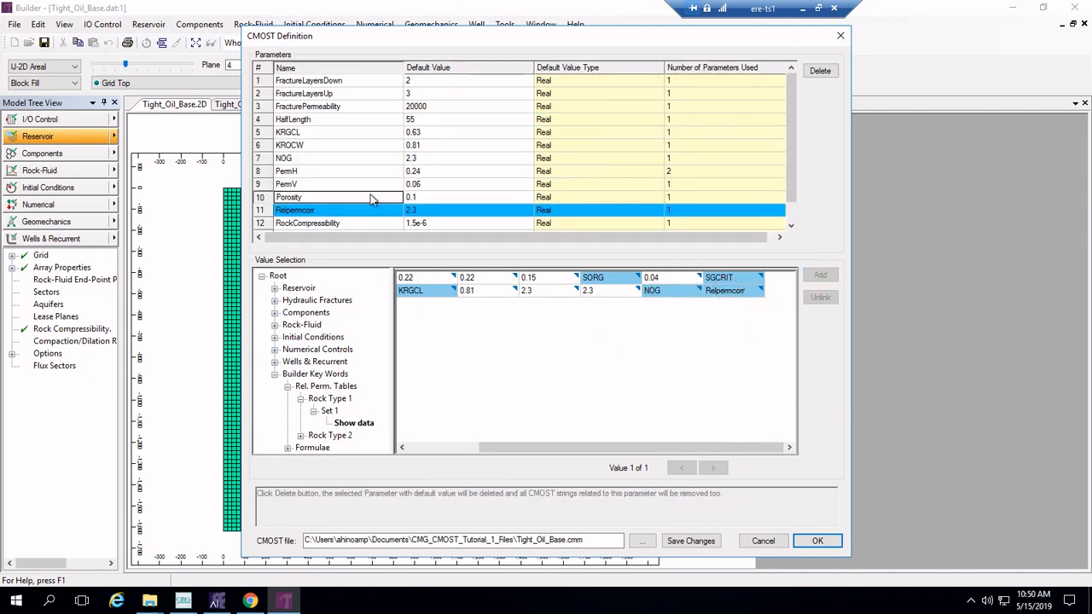
left_click(357, 213)
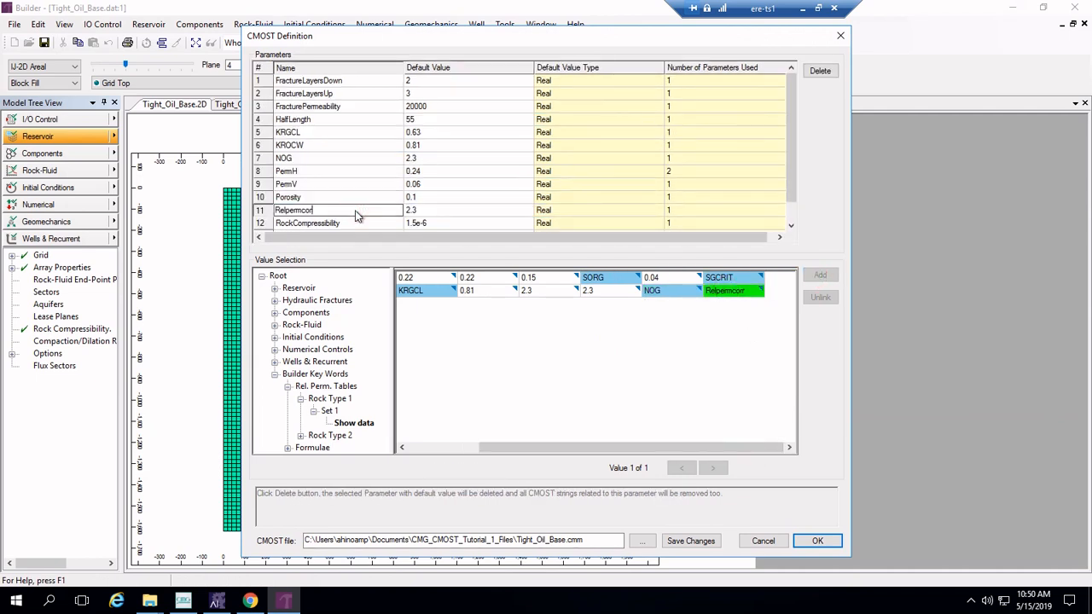
key("BackSpace")
key("BackSpace")
key("BackSpace")
key("BackSpace")
key("BackSpace")
key("BackSpace")
key("BackSpace")
key("BackSpace")
key("BackSpace")
key("BackSpace")
key("BackSpace")
type("NG")
key("Return")
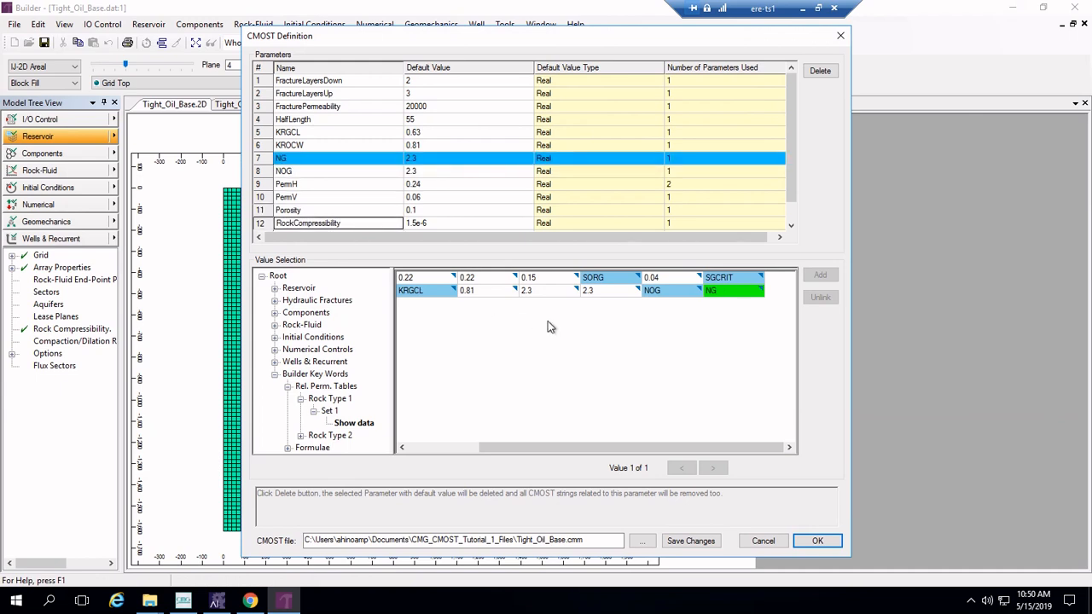
Save the changes to the CMOST master dataset Tight_Oil_Base.cmm and close the CMOST parameter definition.
scroll(595, 197, "down", 1)
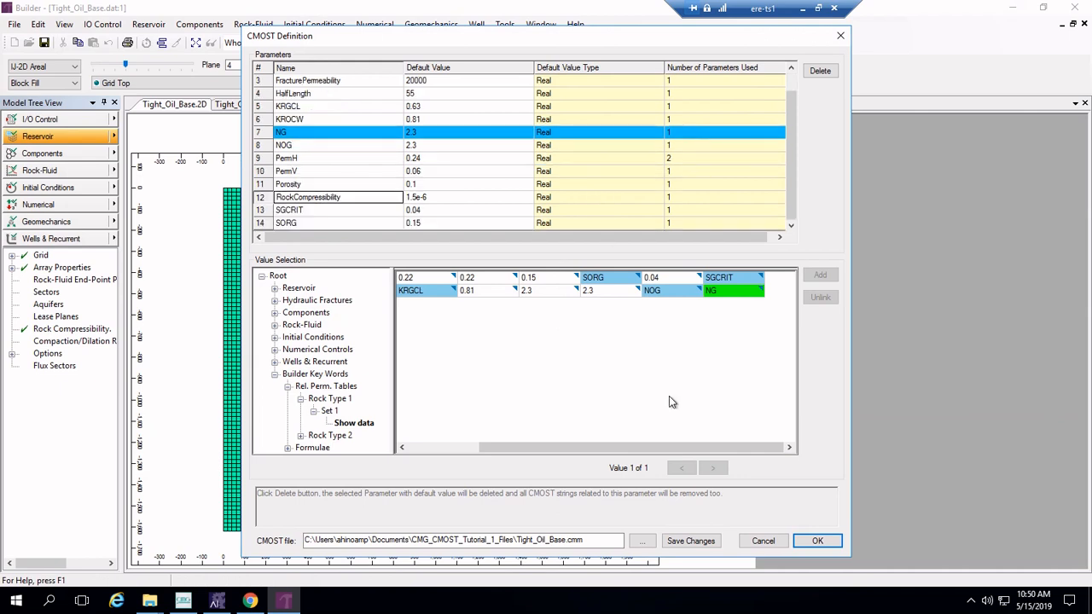
left_click(817, 541)
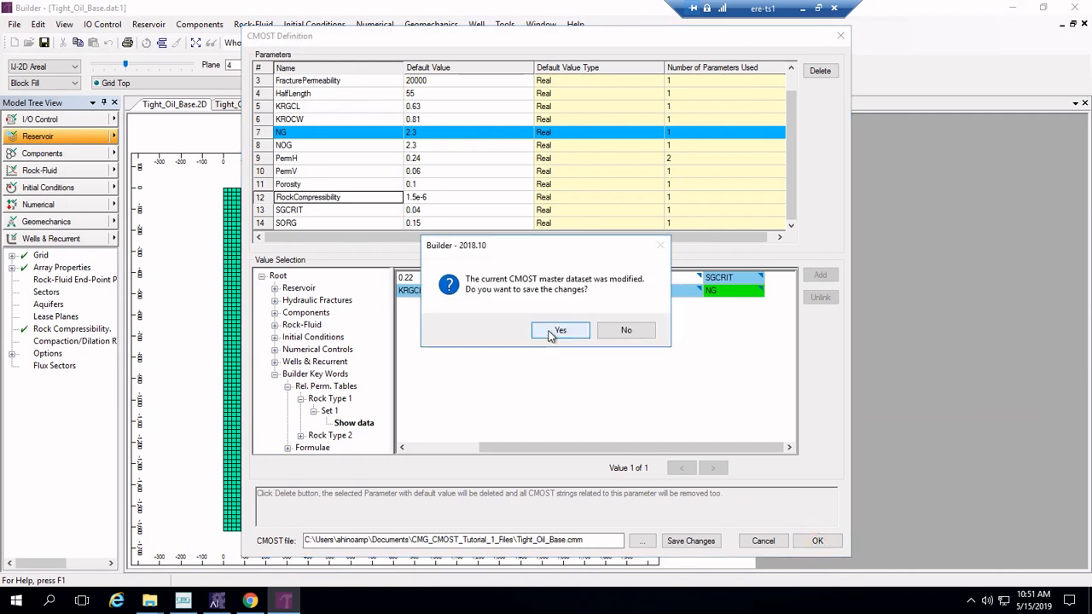
left_click(552, 336)
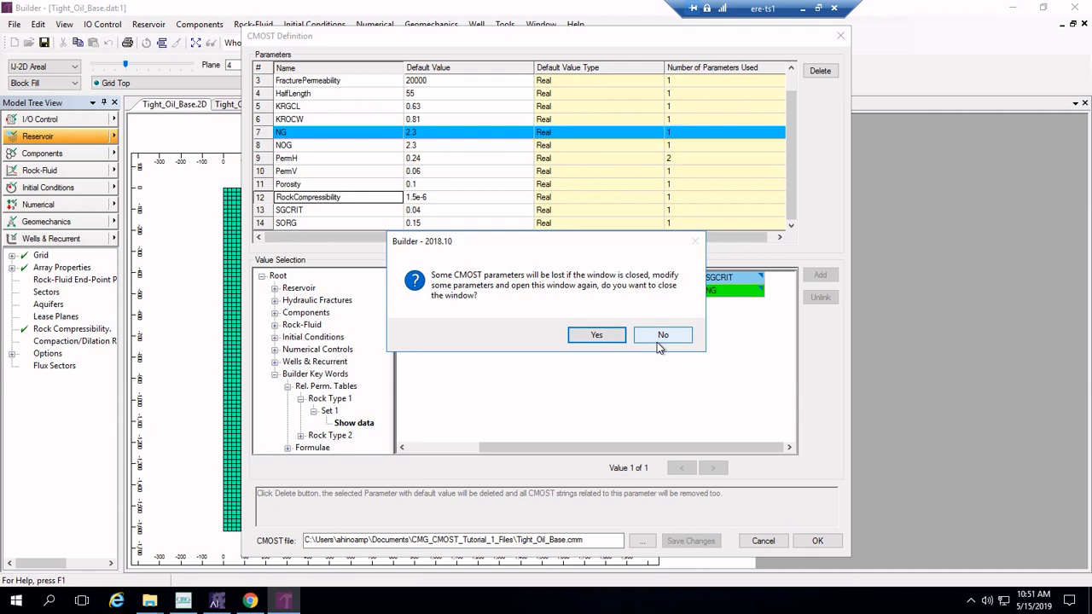
left_click(615, 337)
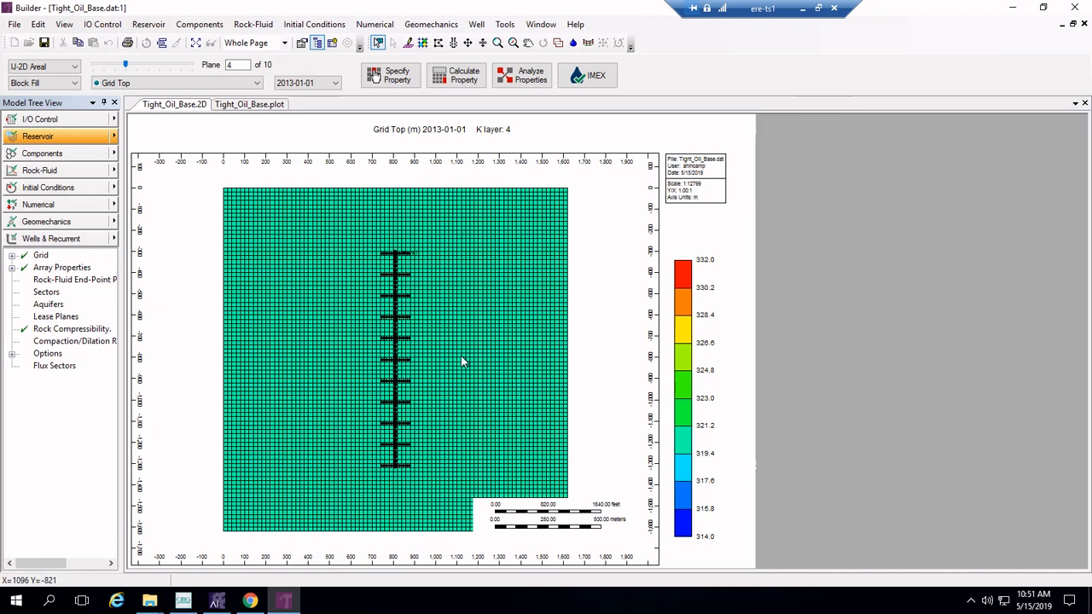
Switch to CMG Technologies Launcher, check for Tight_Oil_Base.cmm in the project files, and open CMOST 2018.10 in a maximized window.
left_click(183, 602)
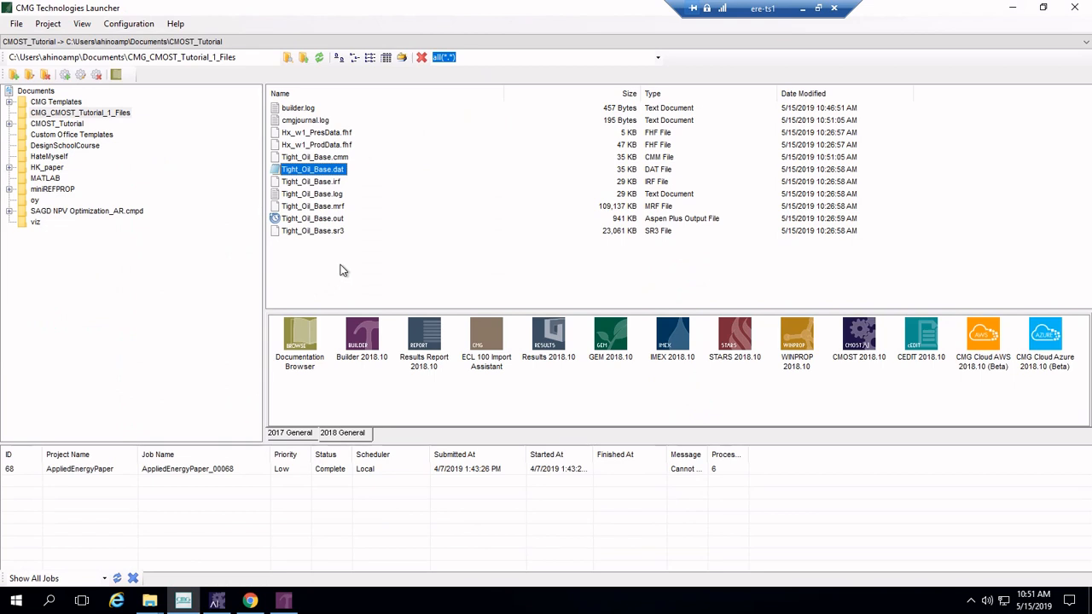
left_click(320, 58)
left_click(320, 59)
left_click(341, 159)
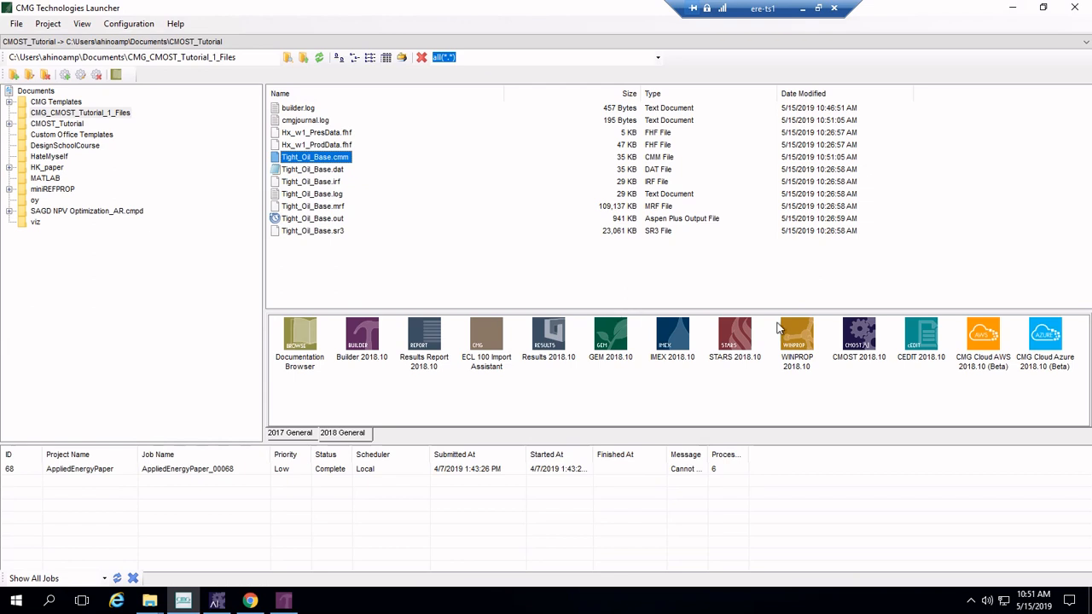
double_click(855, 335)
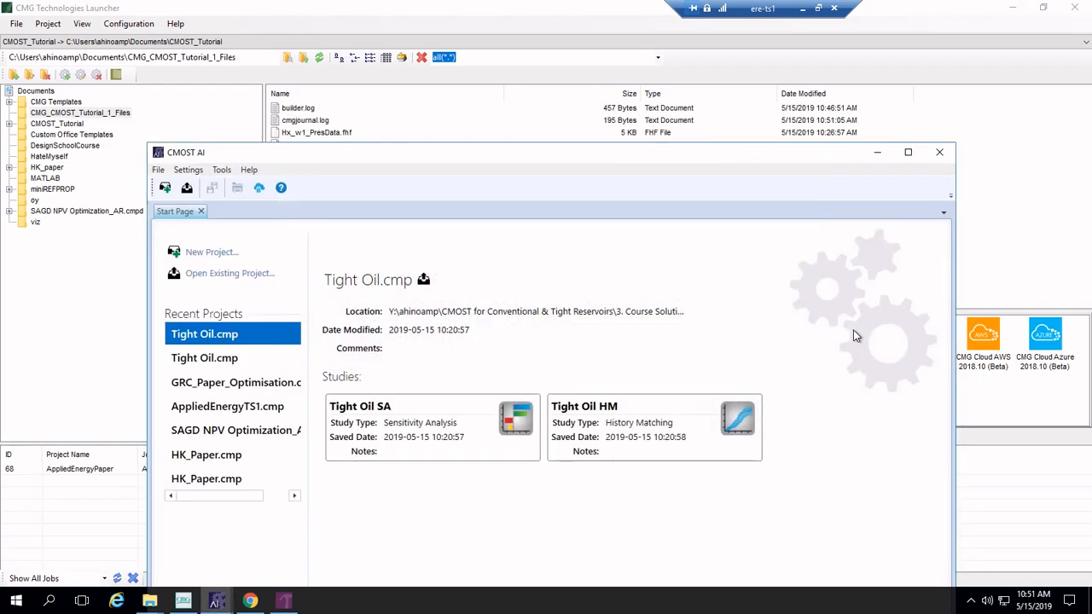
left_click(907, 151)
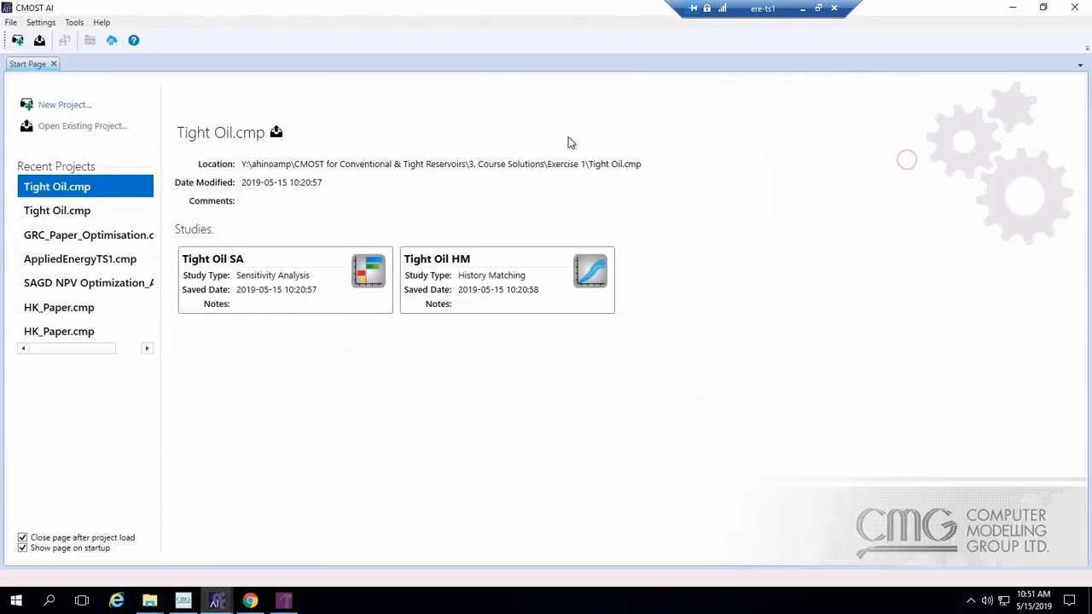
Create a new CMOST project named Tight Oil using Tight_Oil_Base.dat from the CMG_CMOST_Tutorial_1_Files folder as base dataset.
left_click(46, 107)
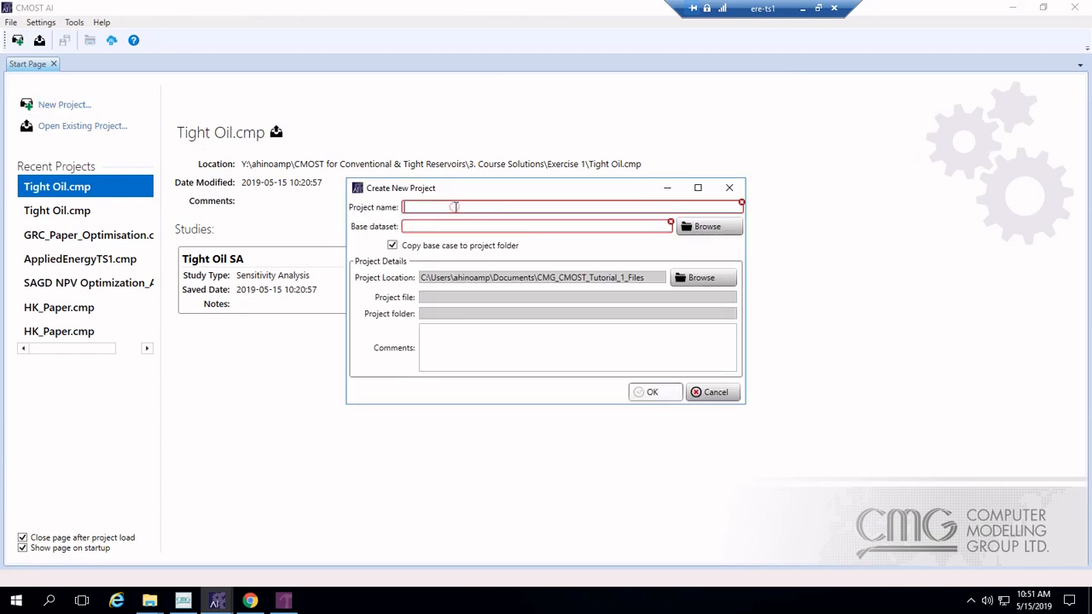
type("Tight")
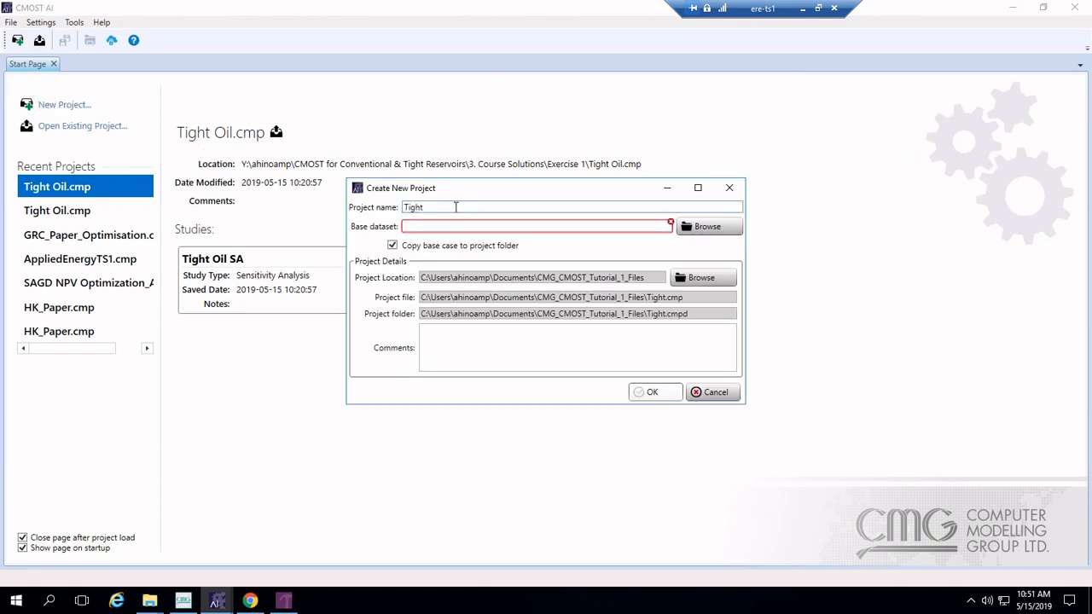
type(" Oil")
left_click(708, 227)
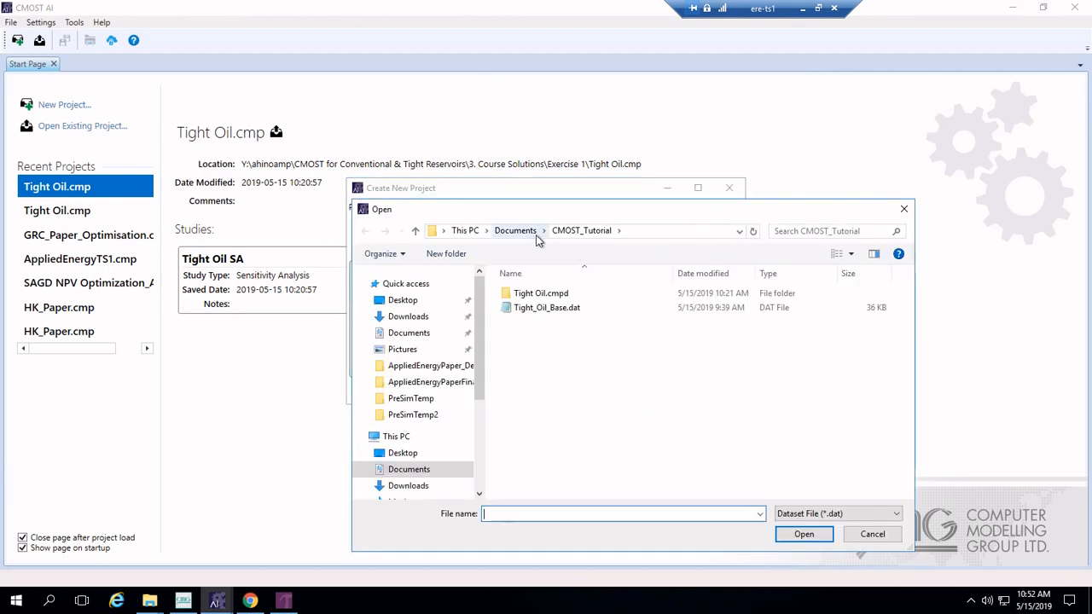
left_click(522, 233)
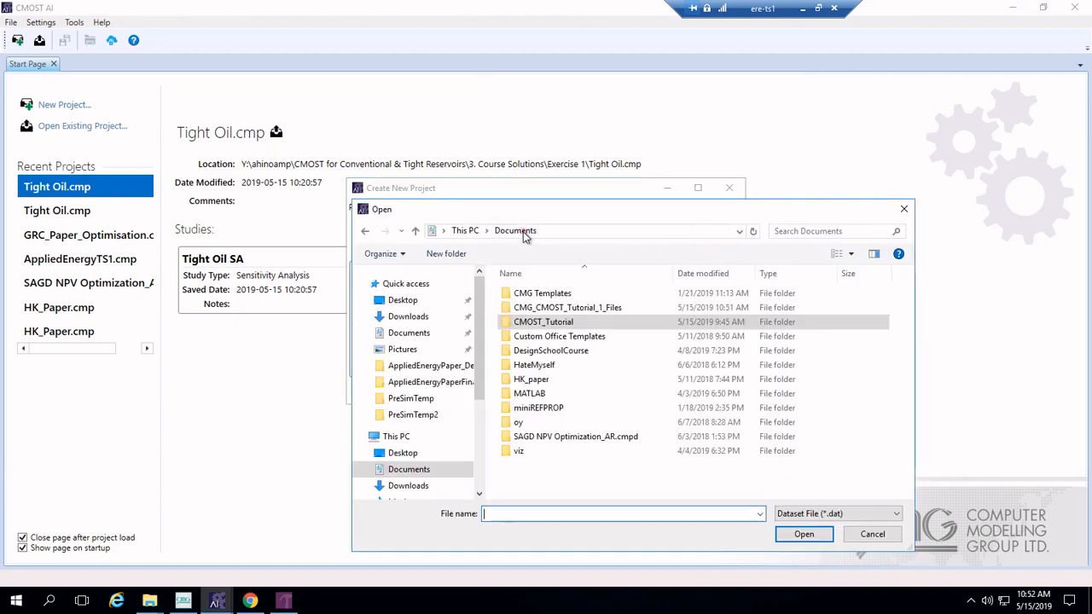
double_click(601, 312)
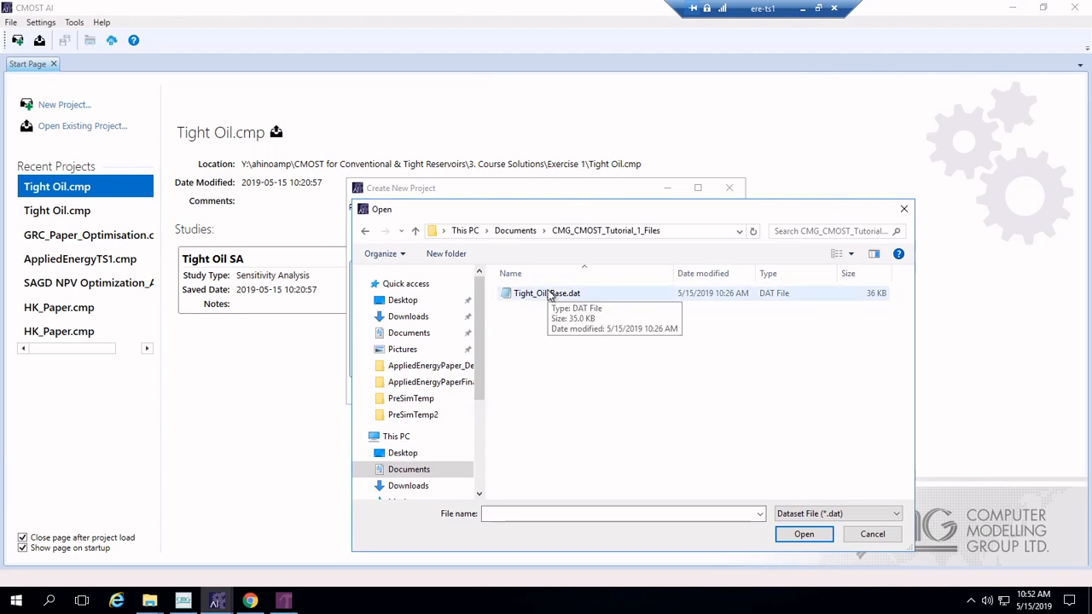
left_click(586, 295)
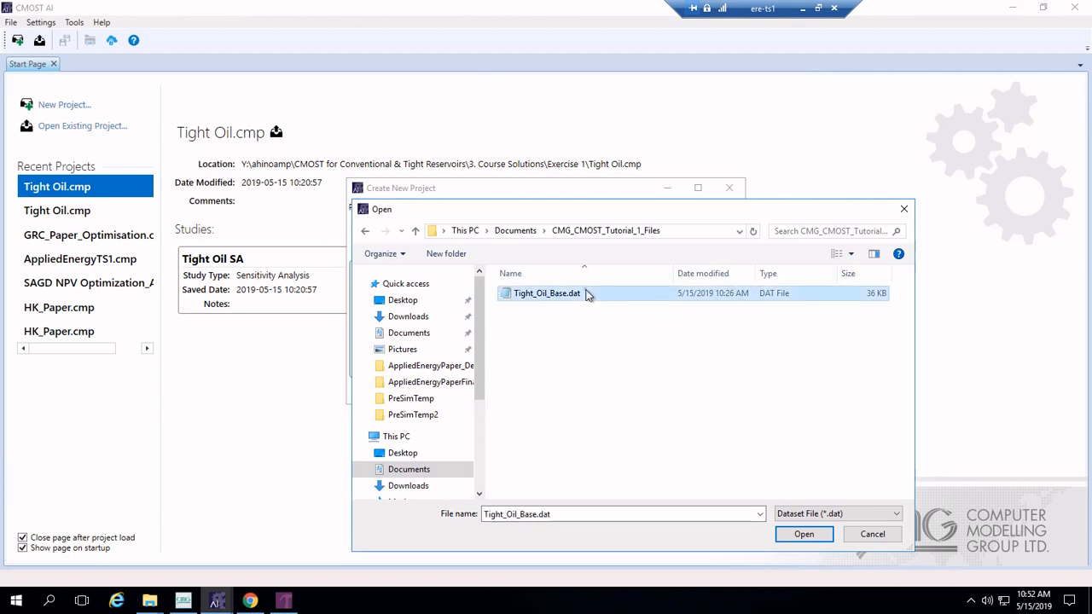
double_click(586, 294)
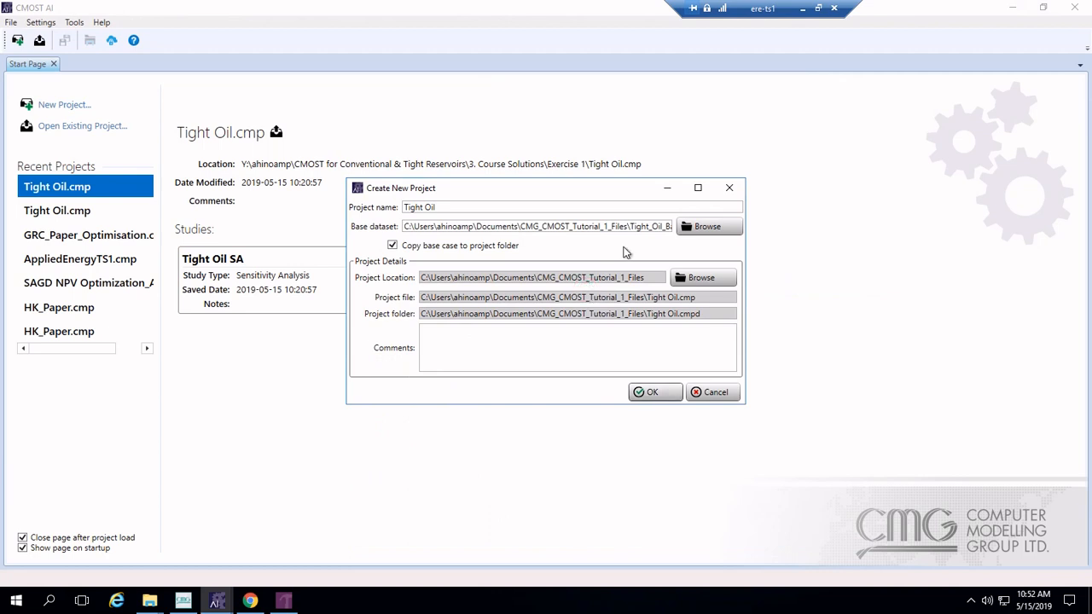
left_click(645, 395)
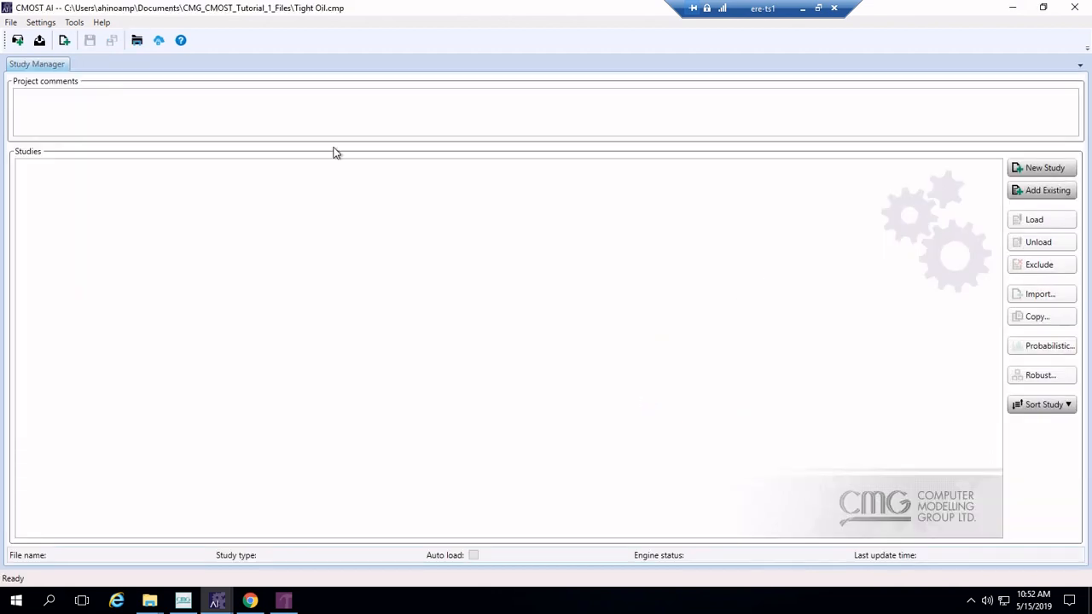
Create a new Sensitivity Analysis study named Tight Oil SA with Tight_Oil_Base.dat from the Tight Oil.cmpd folder as base dataset.
left_click(1044, 169)
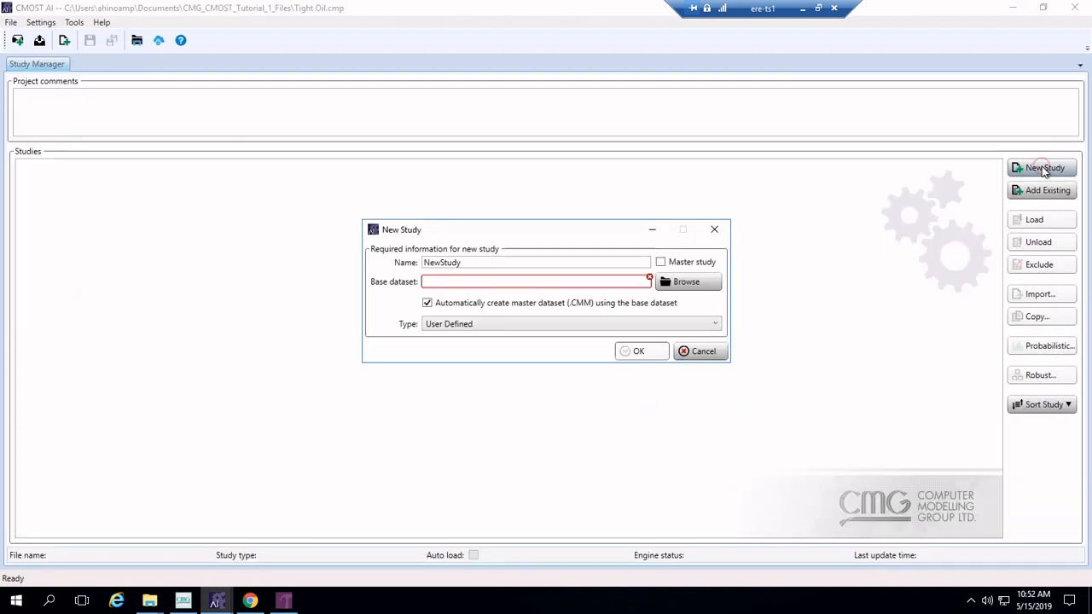
double_click(599, 262)
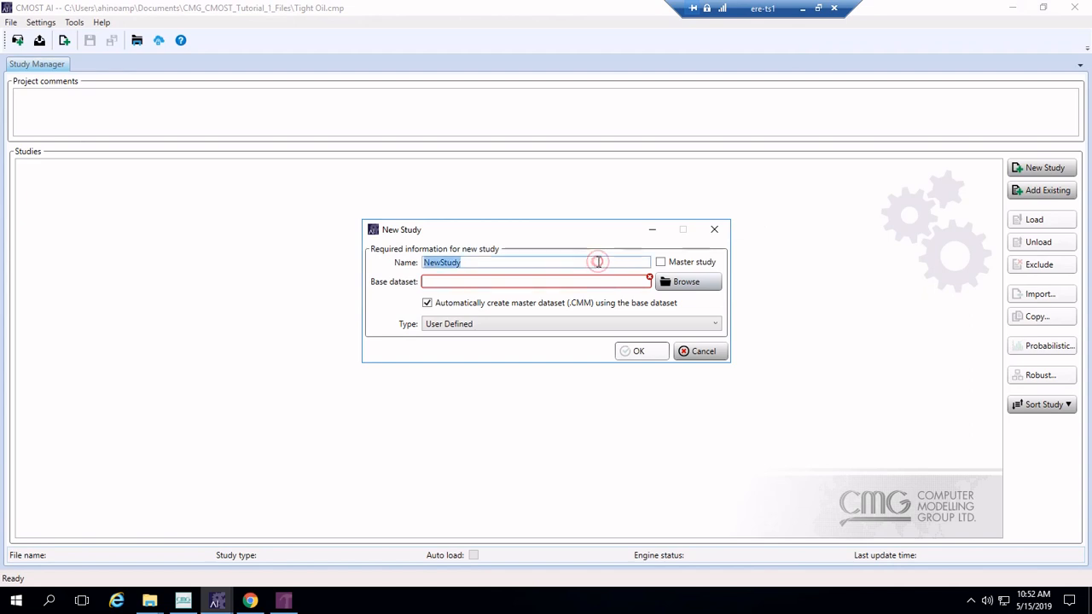
type("Tight Oil SA")
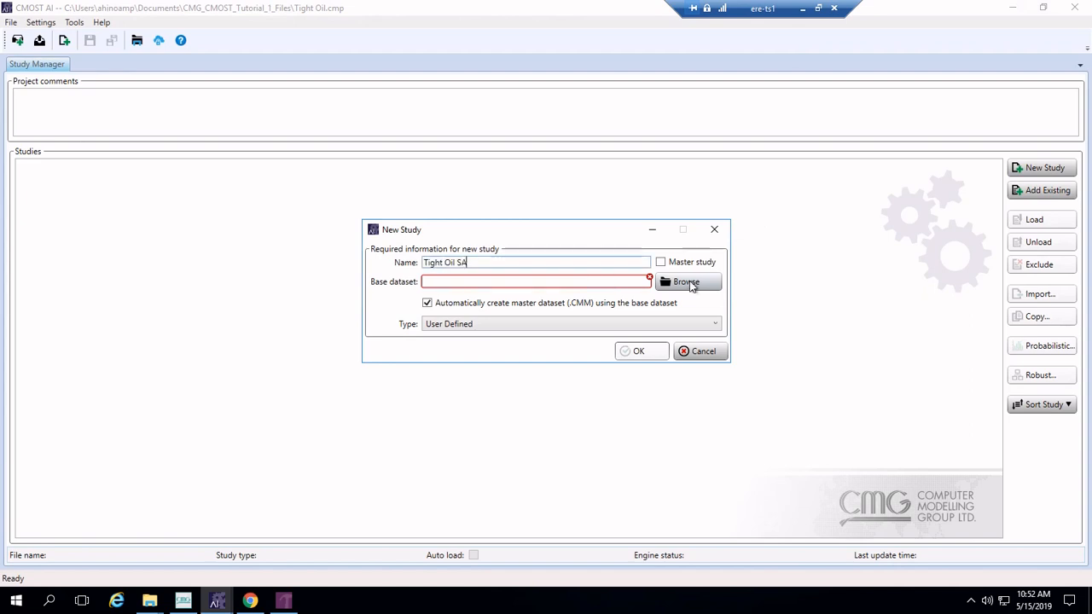
left_click(691, 286)
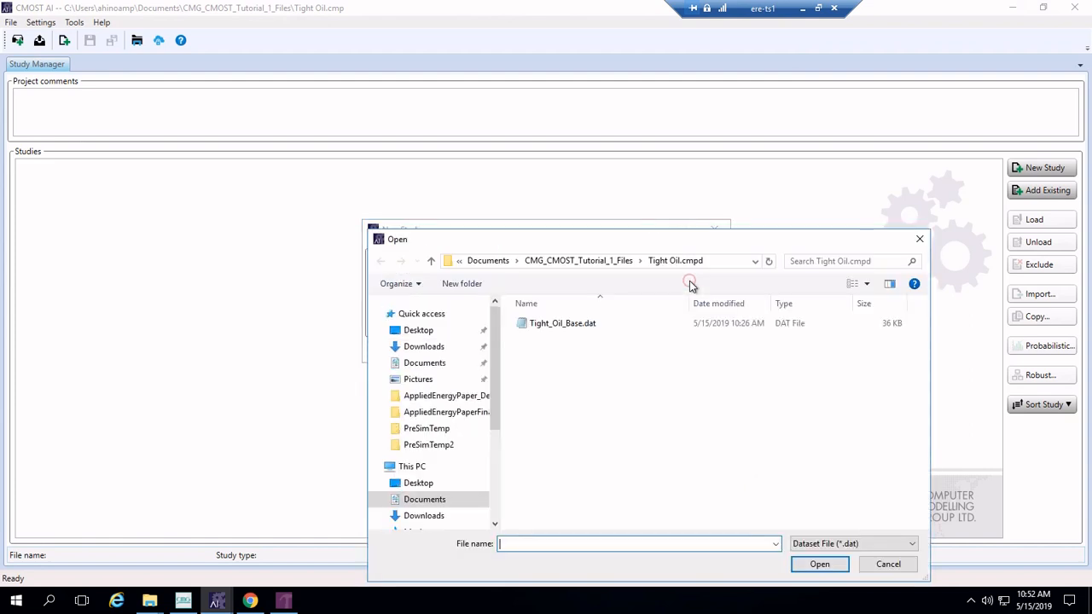
double_click(623, 328)
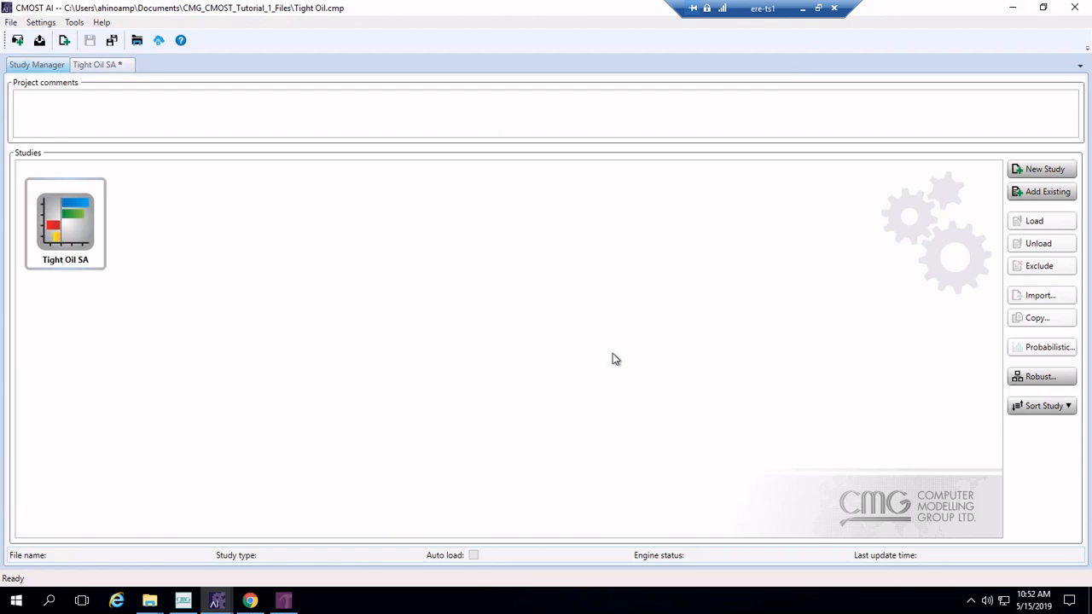
In the Tight Oil SA study's general properties, set the master dataset to Tight_Oil_Base.cmm from CMG_CMOST_Tutorial_1_Files, copying it to the project folder.
left_click(67, 216)
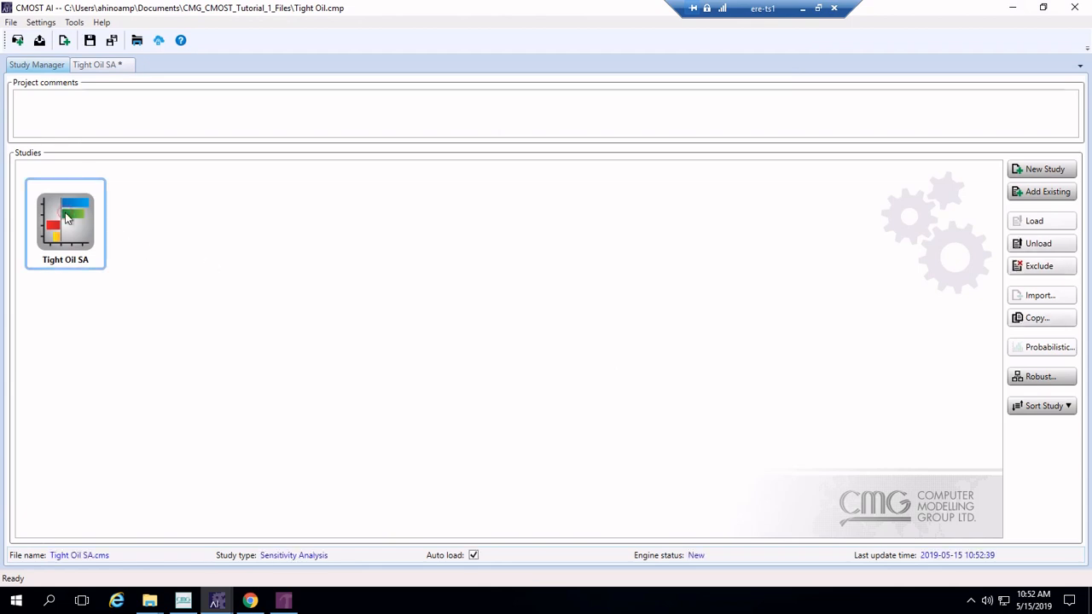
double_click(67, 216)
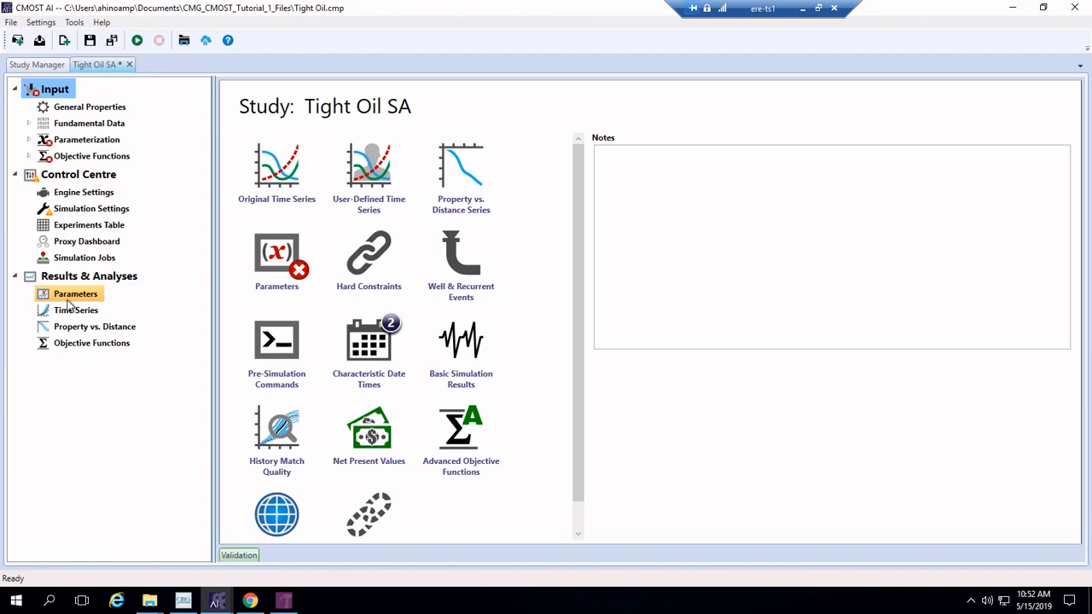
left_click(124, 111)
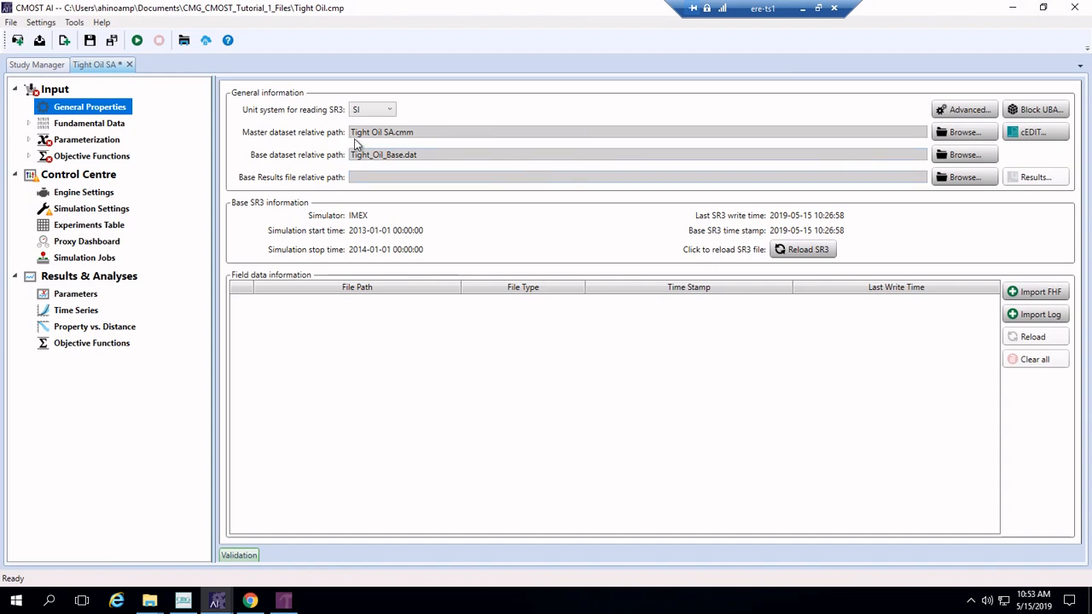
left_click(947, 136)
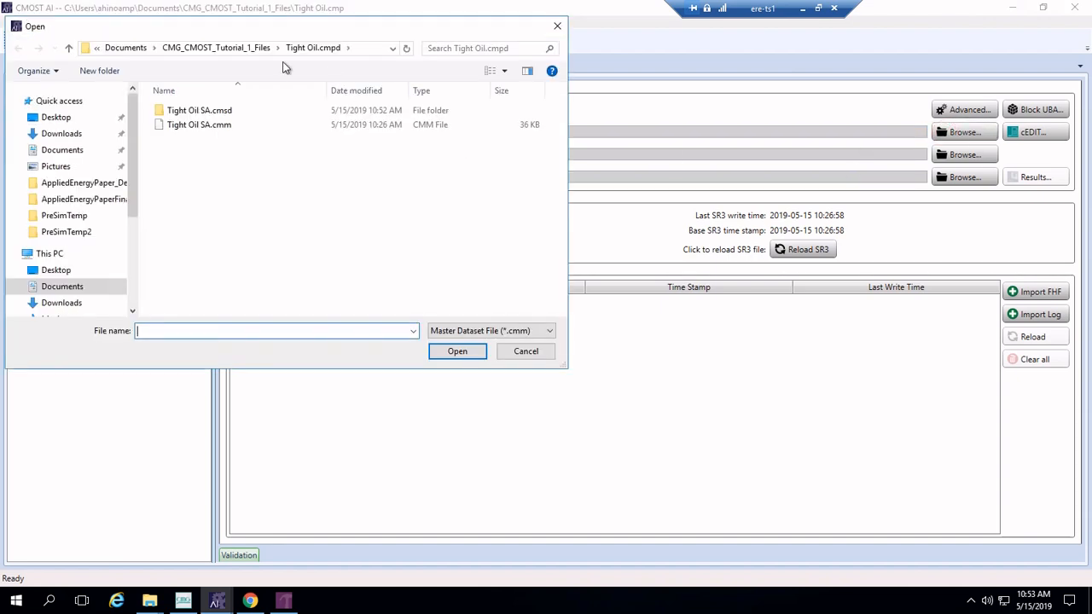
left_click(264, 51)
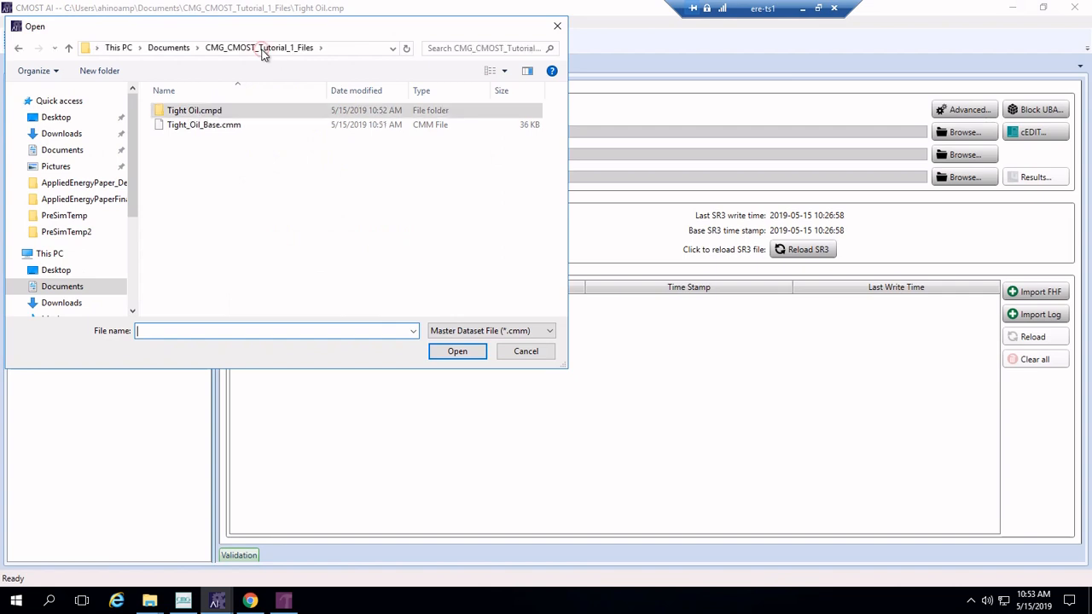
double_click(228, 128)
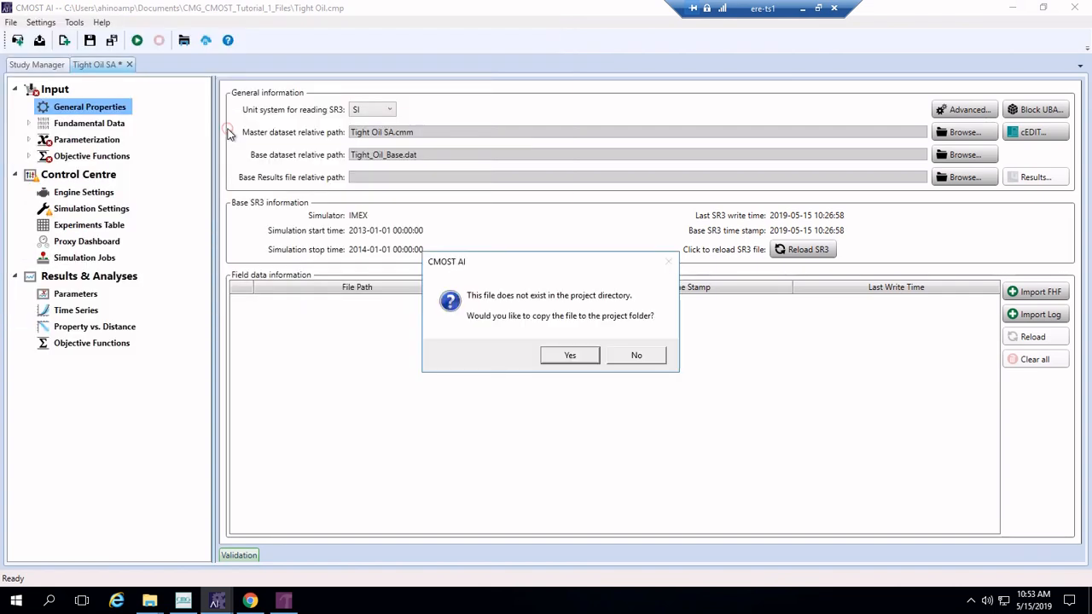
left_click(581, 363)
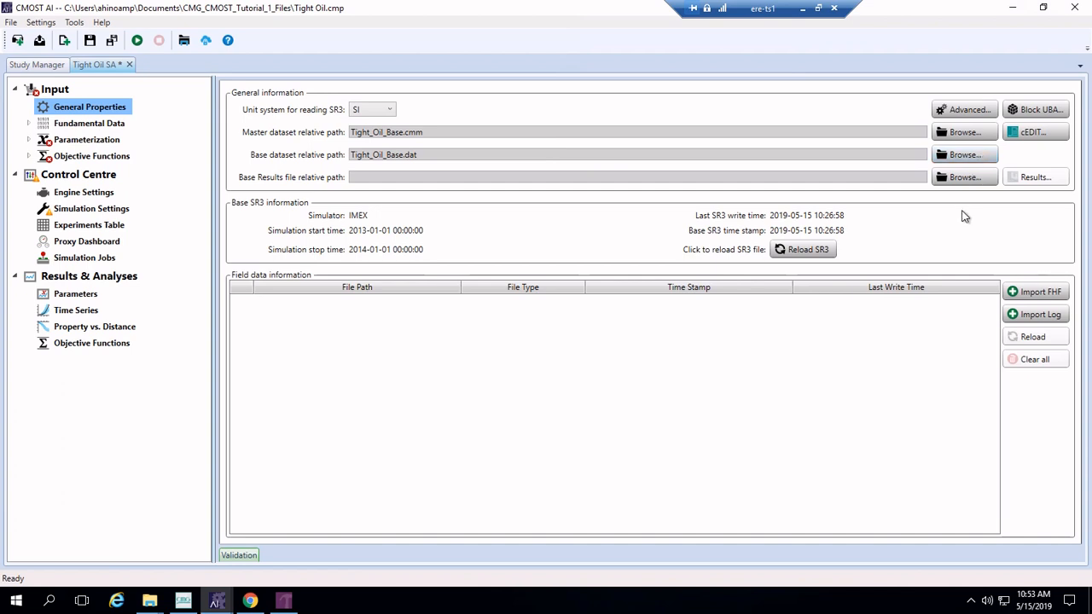
Import the field history files Hx_w1_PresData.fhf and Hx_w1_ProdData.fhf from the CMG_CMOST_Tutorial_1_Files folder into the study's field data.
left_click(1035, 296)
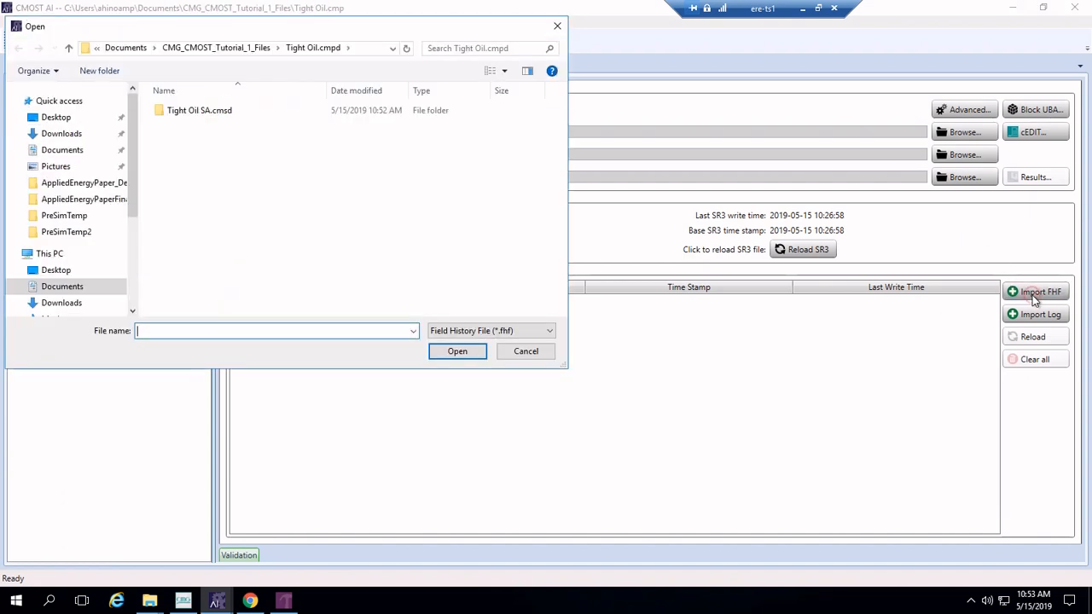
left_click(250, 49)
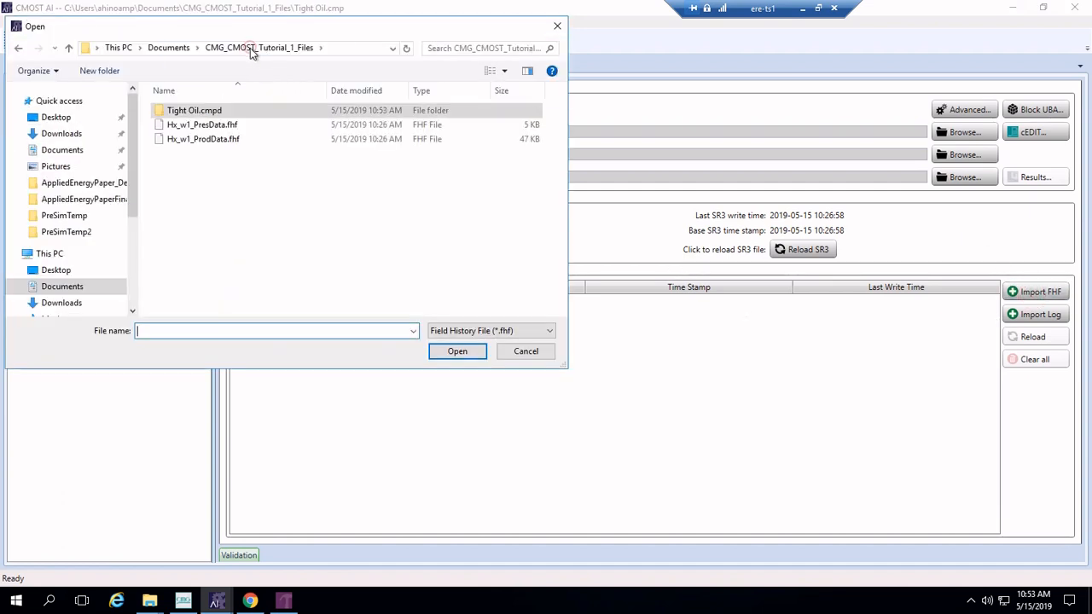
left_click(232, 126)
left_click(233, 140, "ctrl")
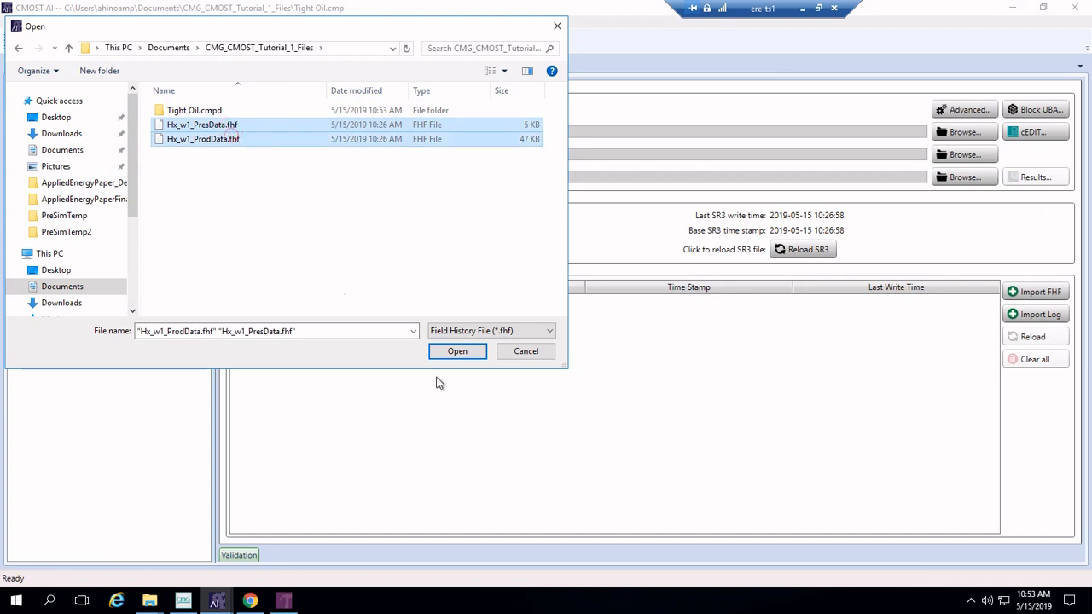
left_click(465, 354)
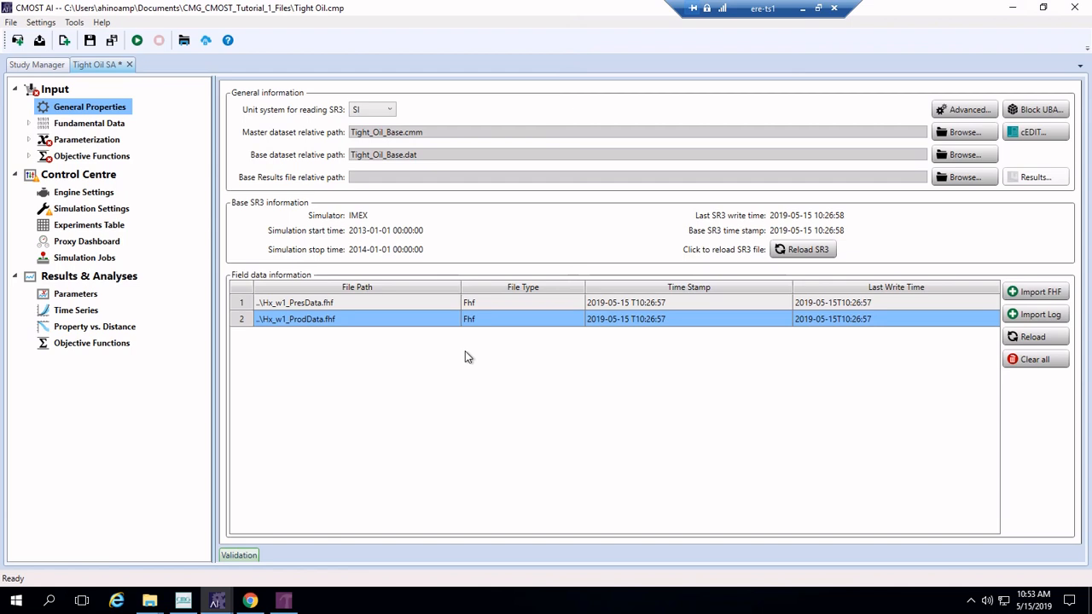
Import the master dataset's parameters into the study's Parameterization parameter list and review the imported entries.
left_click(86, 126)
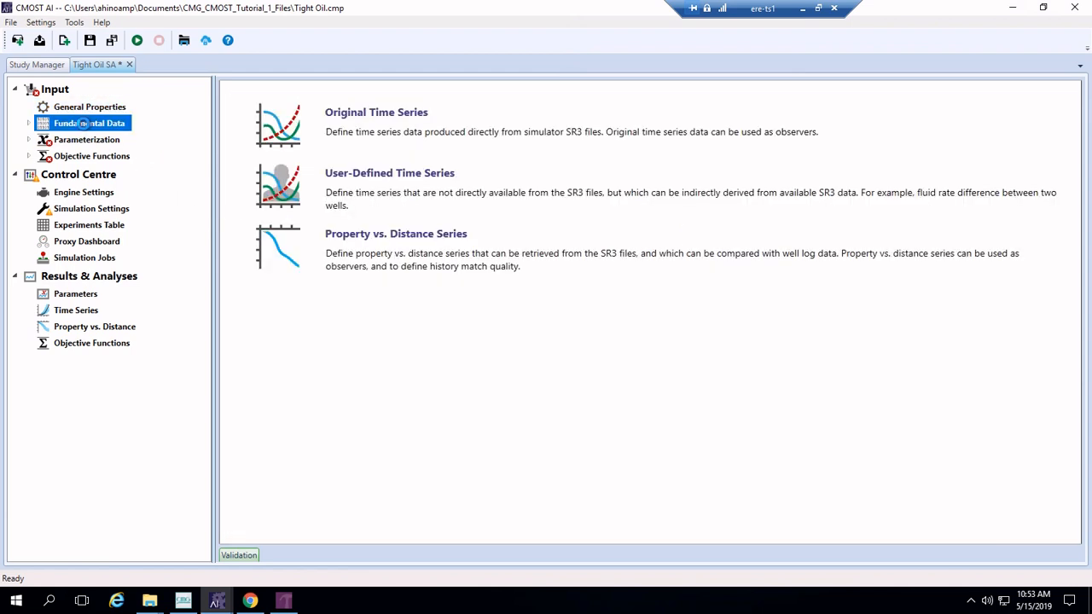
left_click(28, 124)
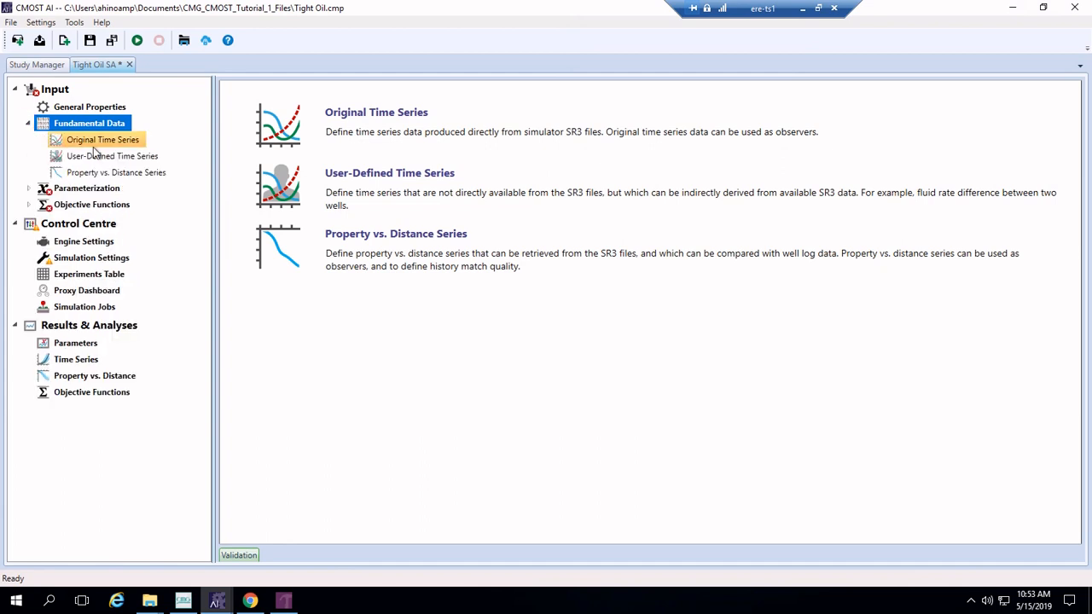
left_click(27, 190)
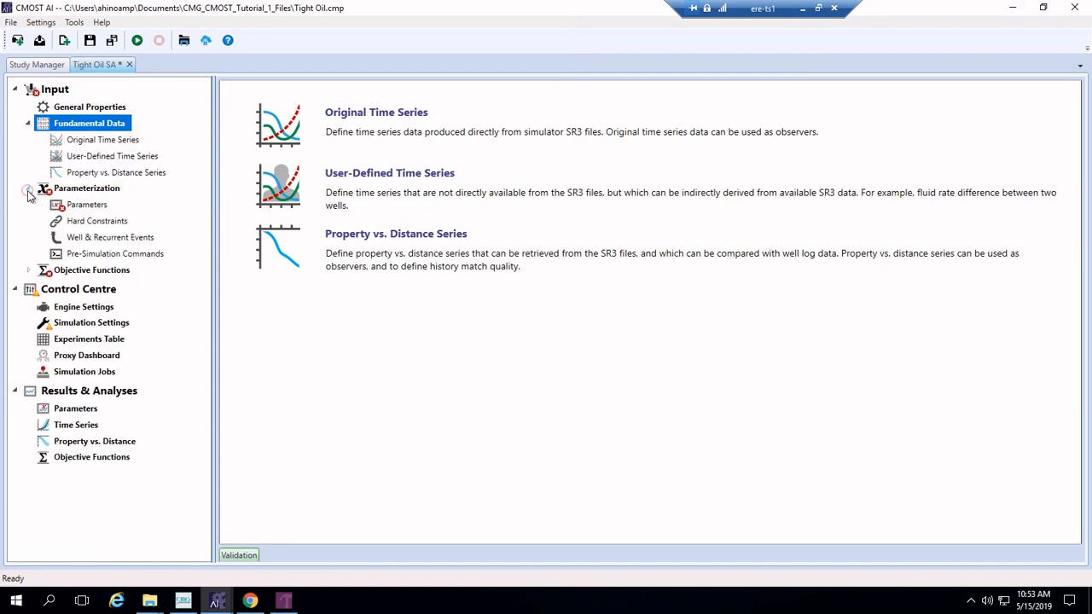
left_click(95, 212)
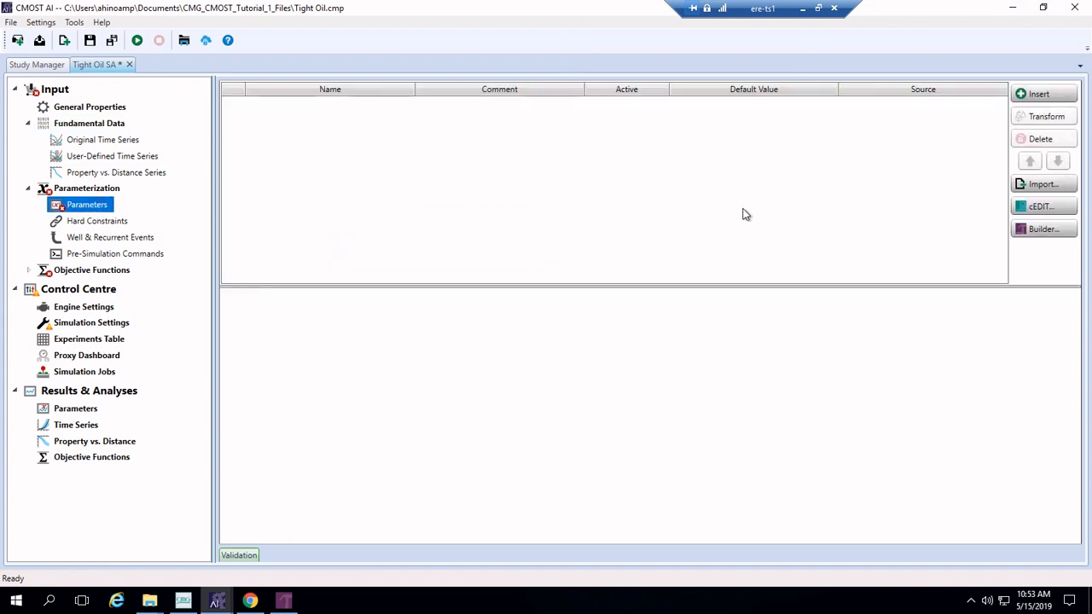
left_click(1042, 191)
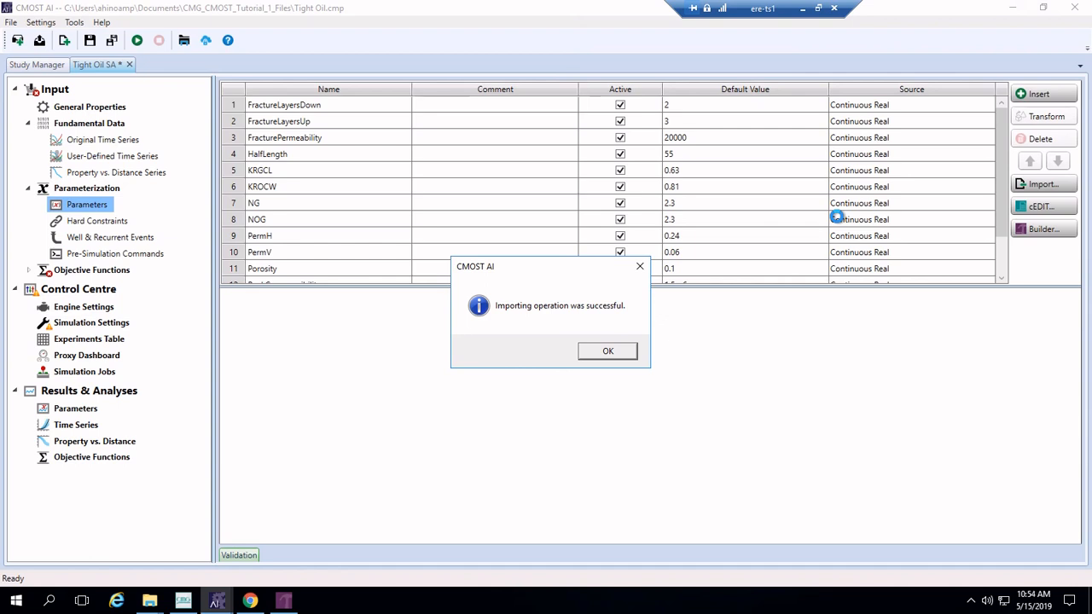
left_click(627, 353)
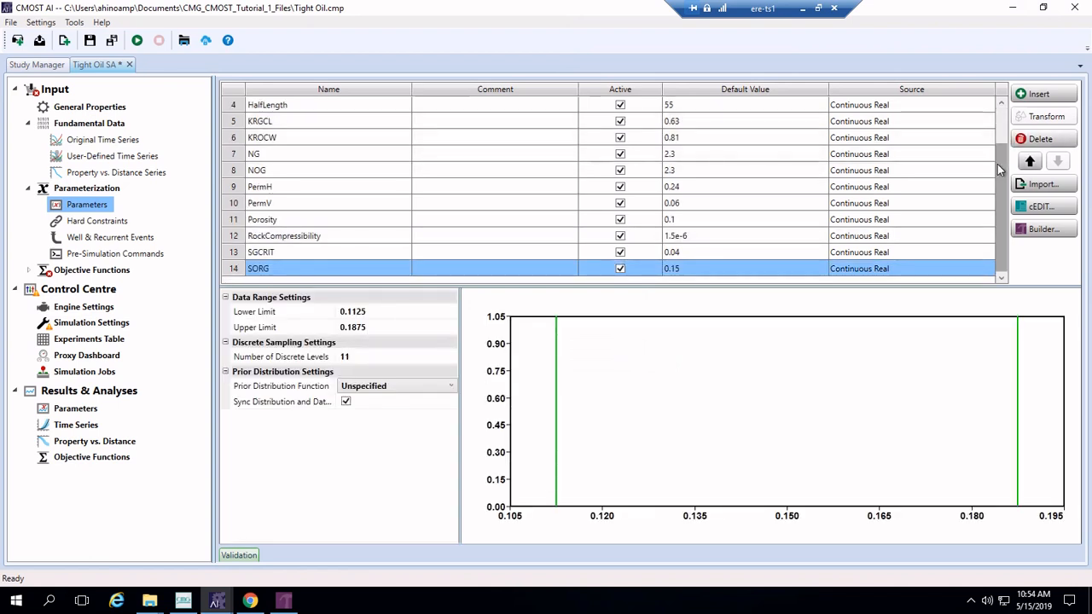
left_click_drag(999, 171, 991, 209)
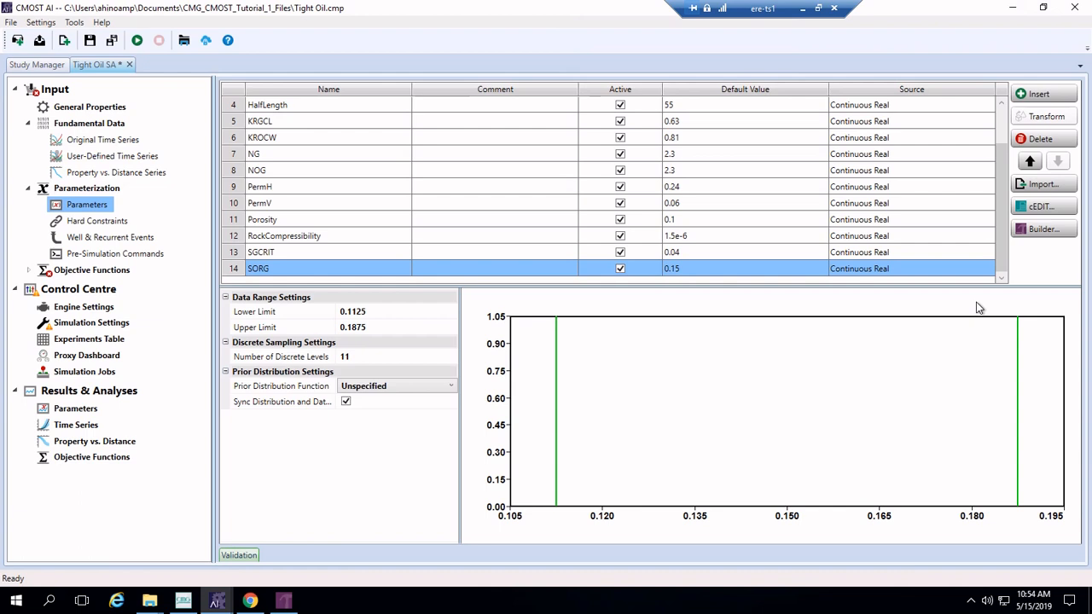
Open the master dataset's CMOST definition in Builder and add the reservoir's pinchout array constant, default value 1, as a new parameter.
left_click(1049, 237)
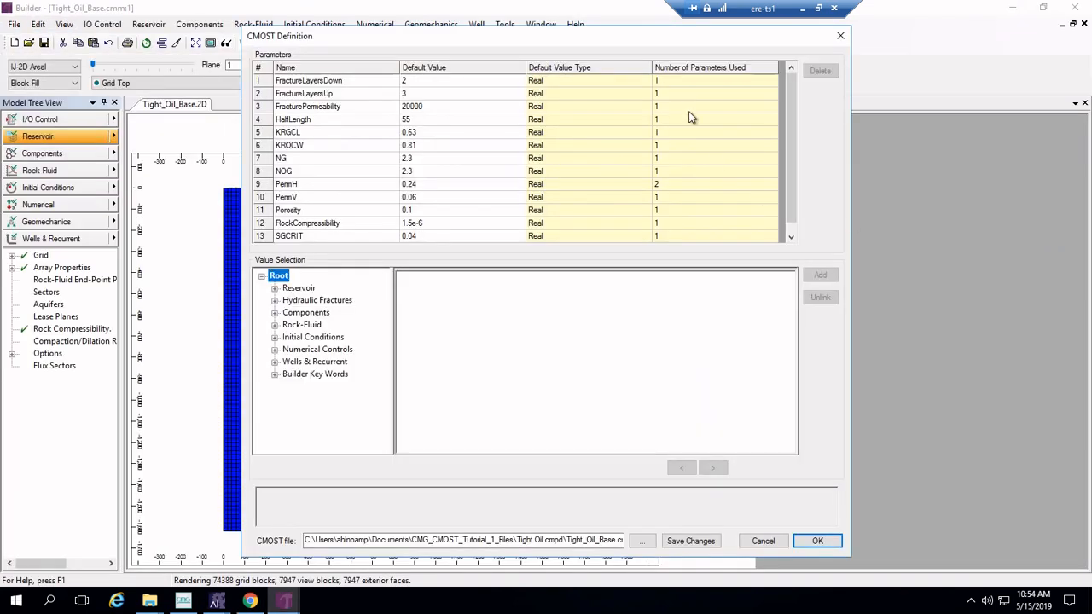
scroll(504, 222, "down", 1)
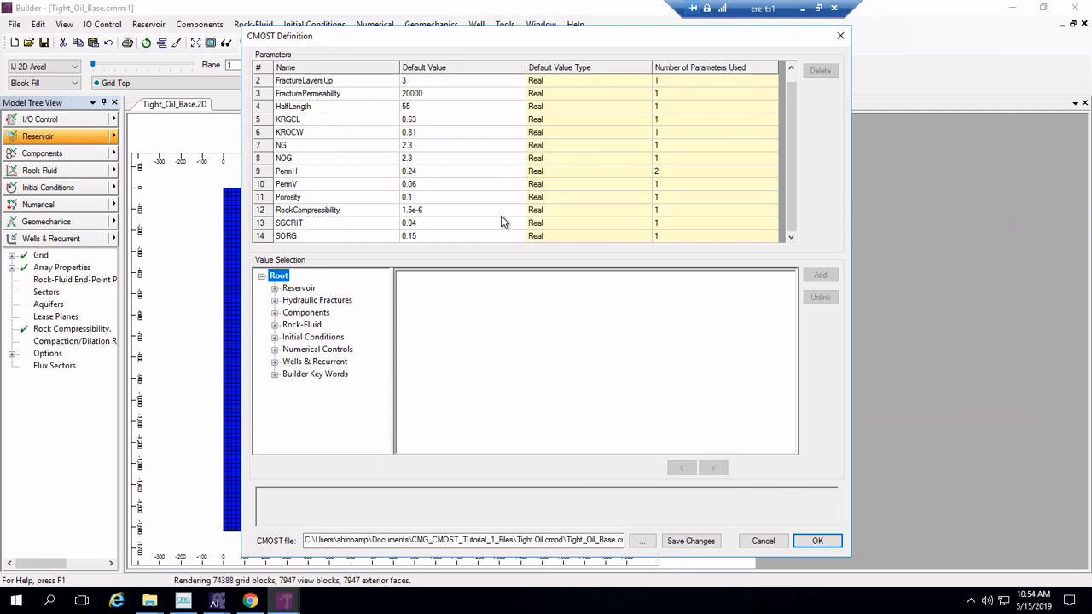
left_click(274, 289)
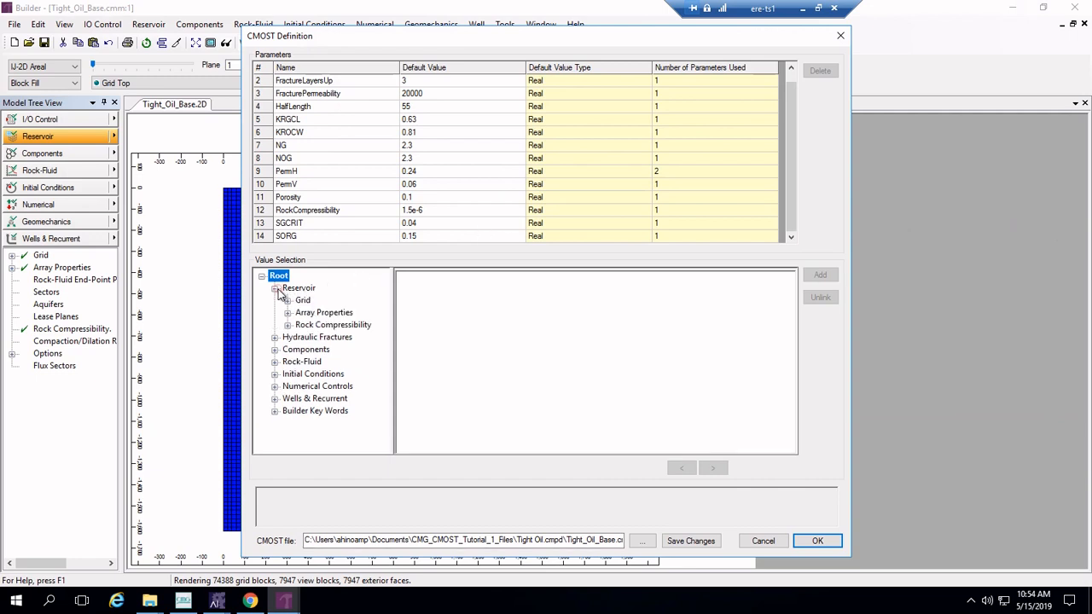
left_click(287, 300)
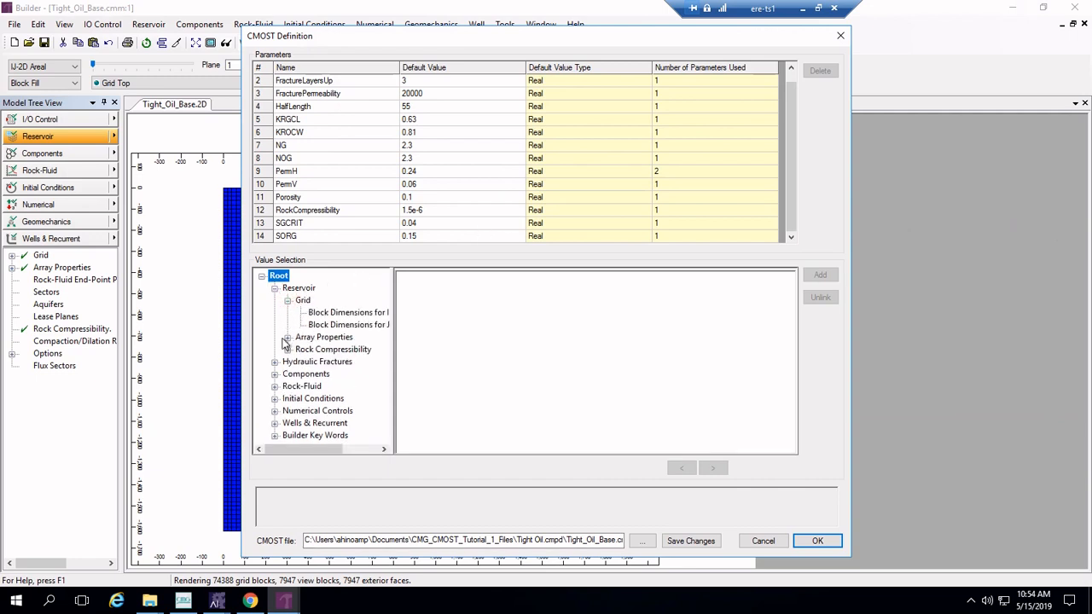
left_click(288, 337)
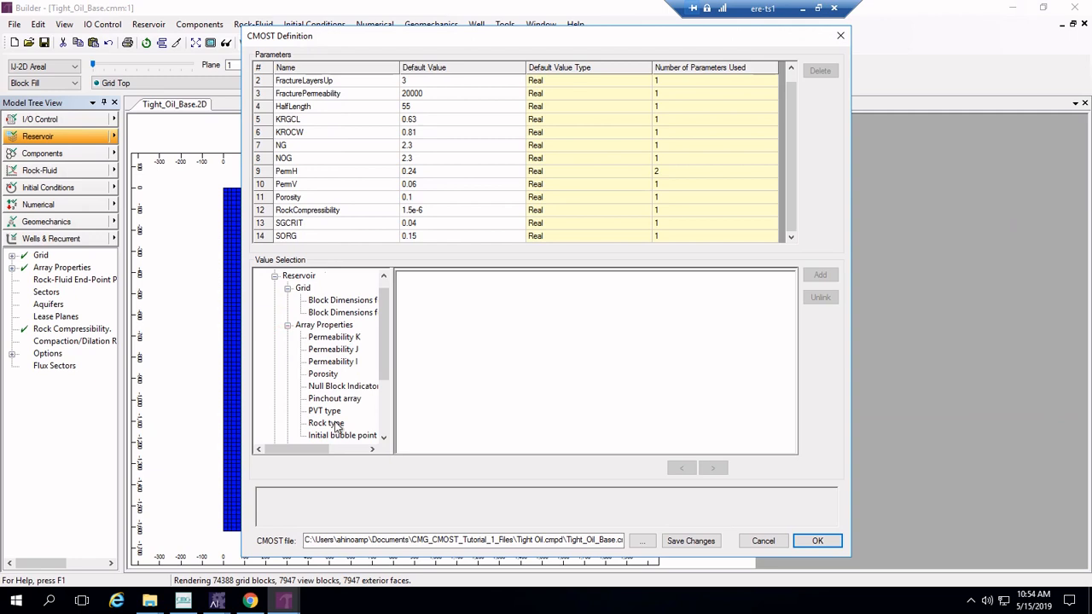
scroll(337, 425, "down", 3)
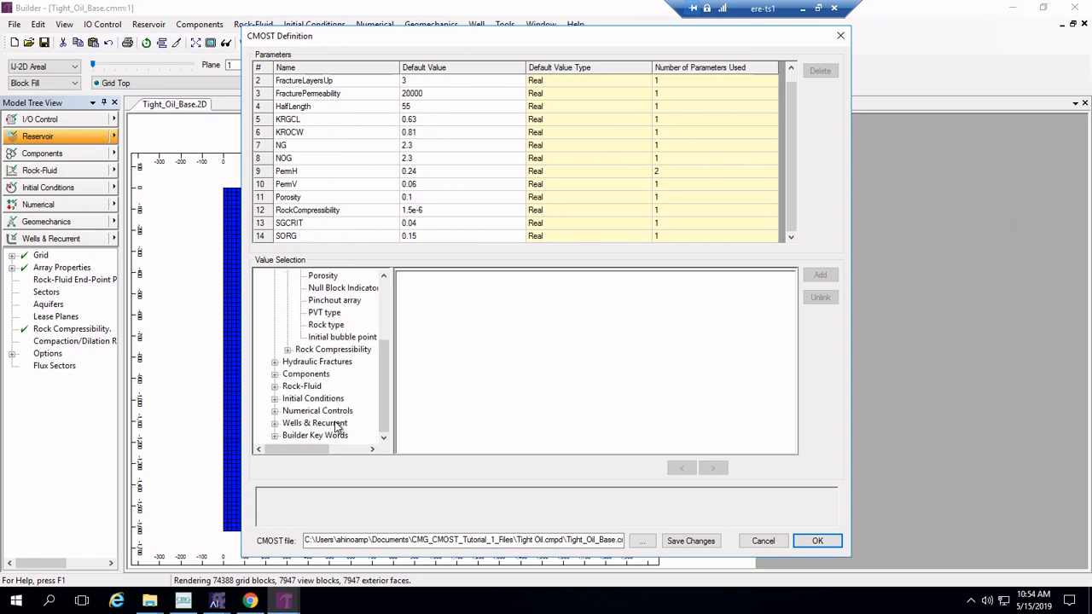
scroll(337, 426, "up", 2)
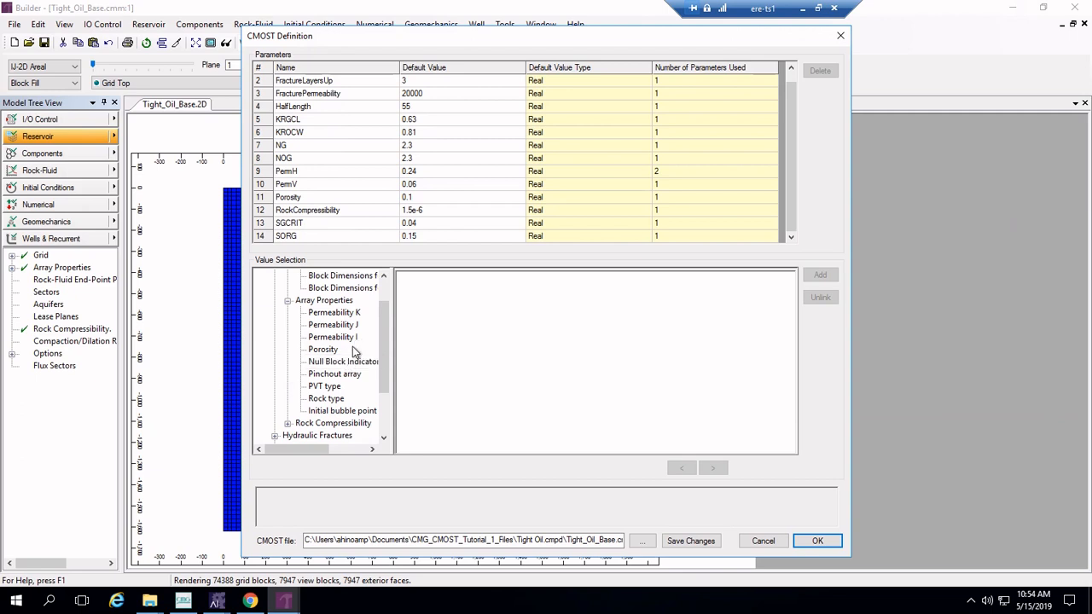
left_click(337, 373)
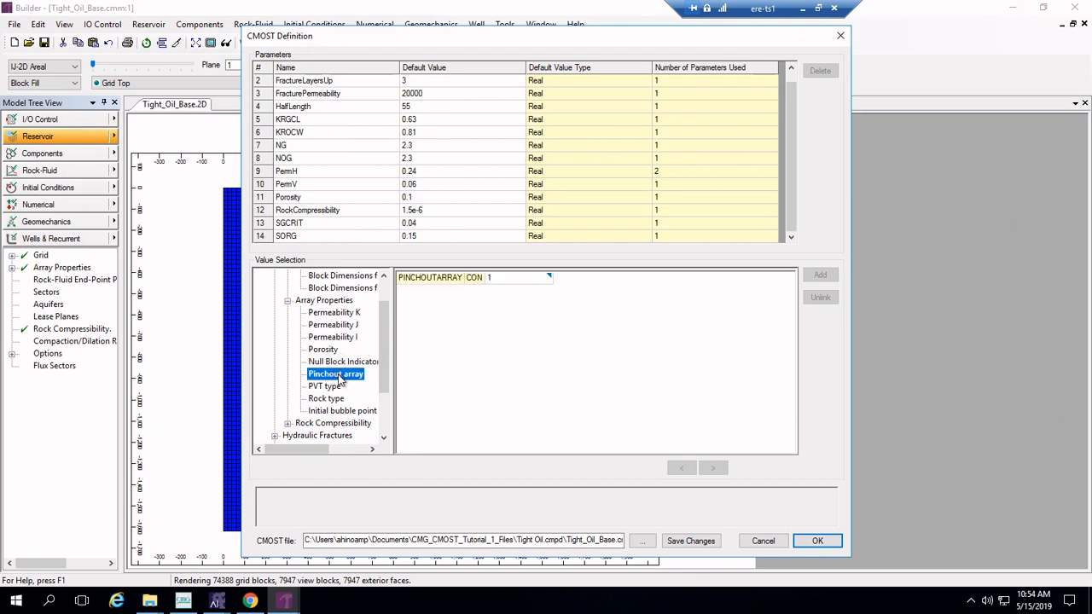
left_click(533, 282)
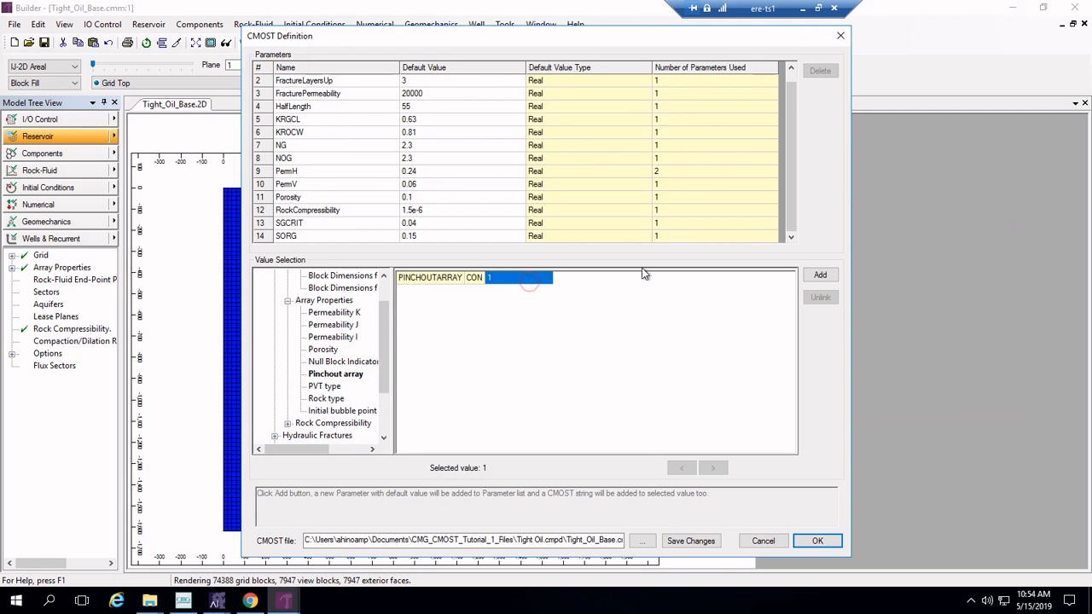
left_click(816, 278)
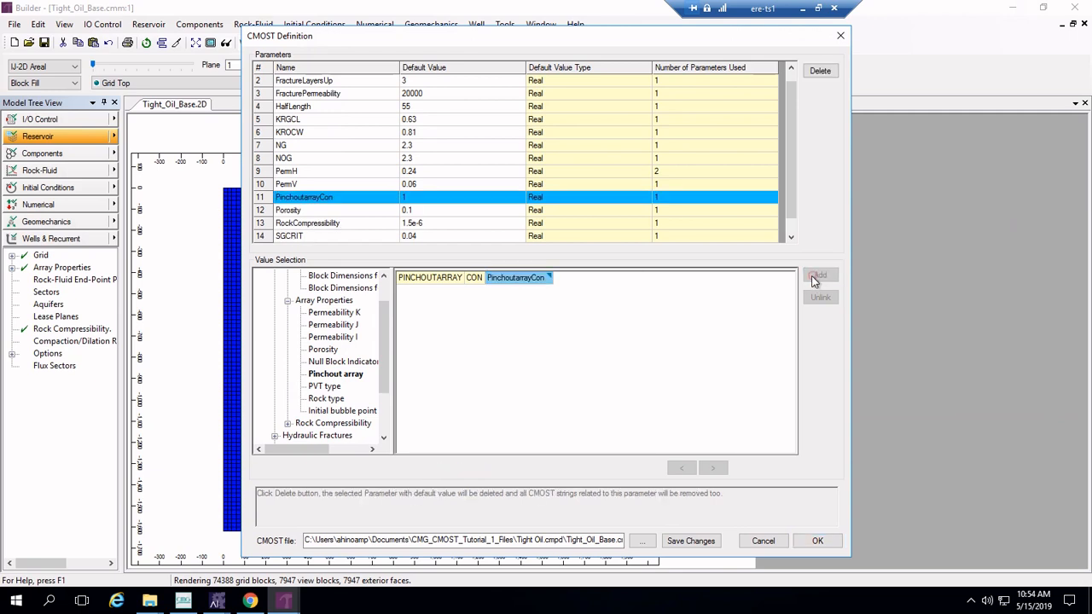
left_click(323, 198)
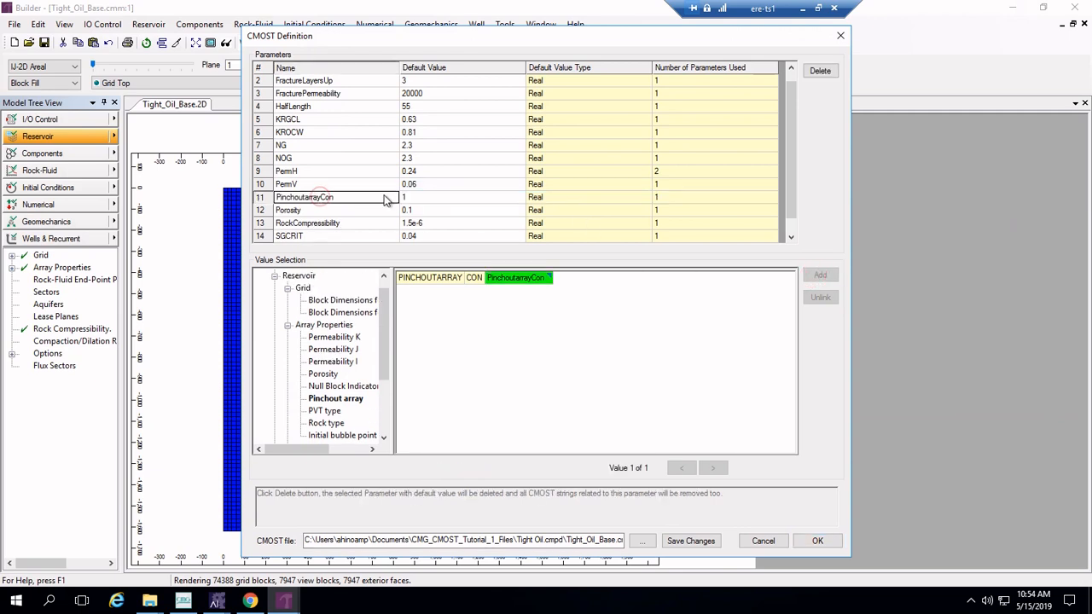
Accept the CMOST definition, overwrite Tight_Oil_Base.cmm in the Tight Oil.cmpd folder, and return to the Tight Oil SA study in CMOST.
left_click(802, 543)
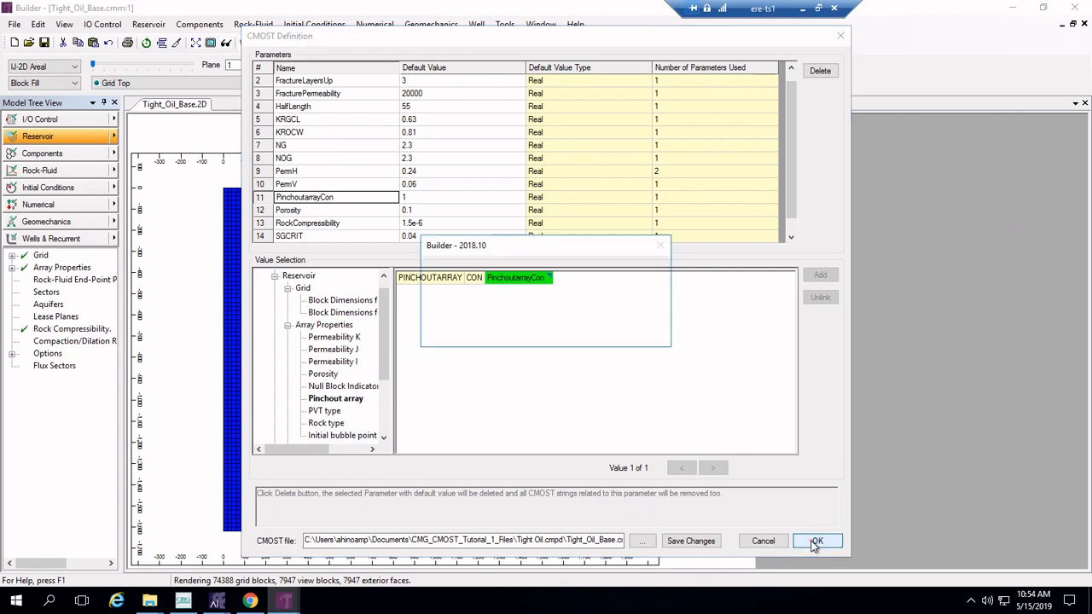
left_click(561, 330)
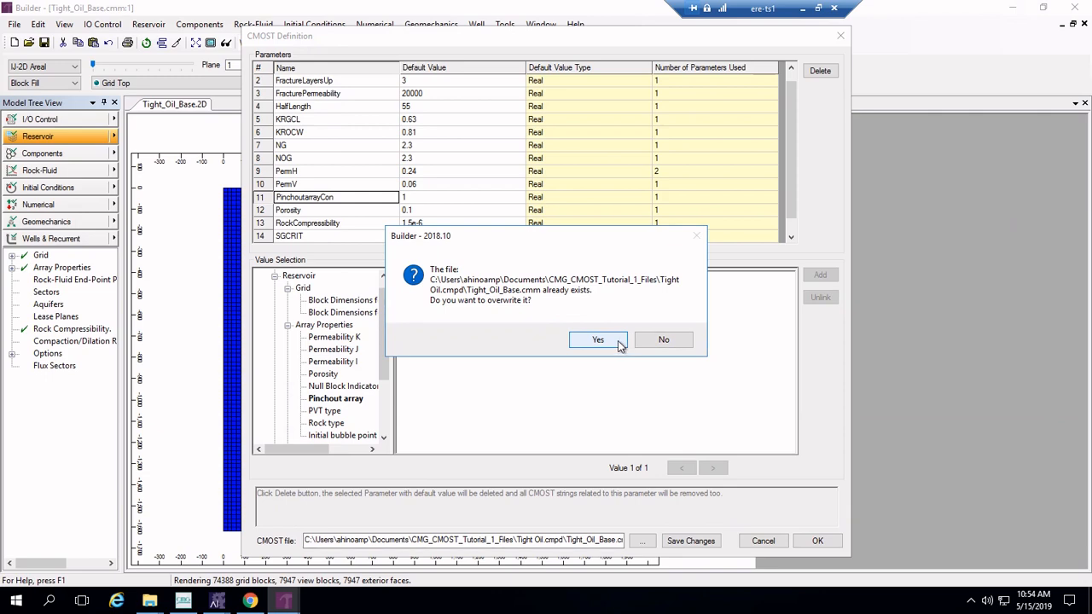
left_click(620, 344)
left_click(599, 332)
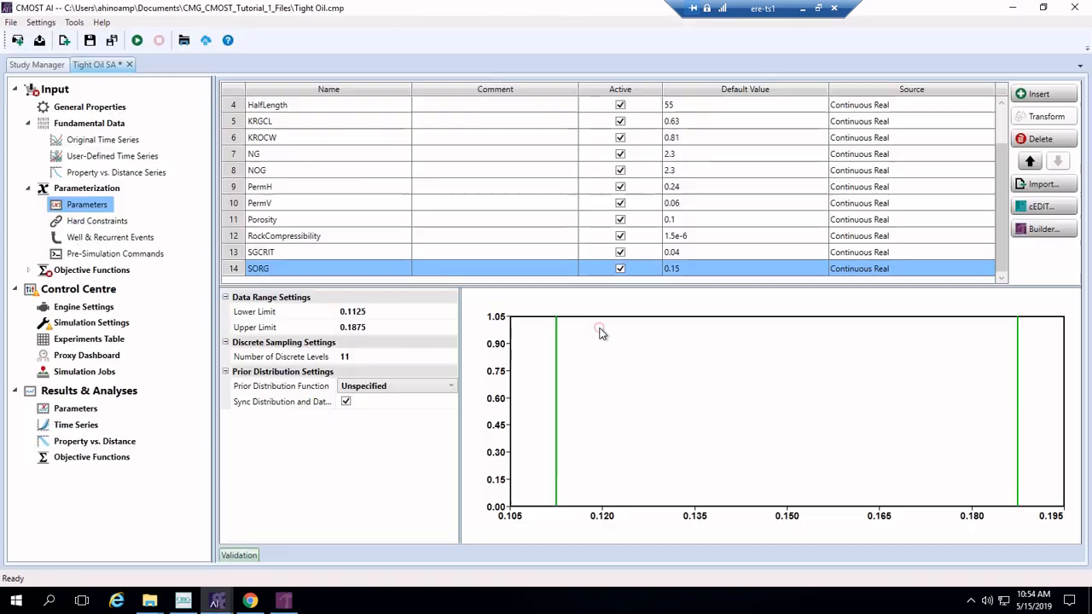
Import the master dataset's parameters again and delete the PinchoutarrayCon parameter from the study's list.
left_click(1044, 185)
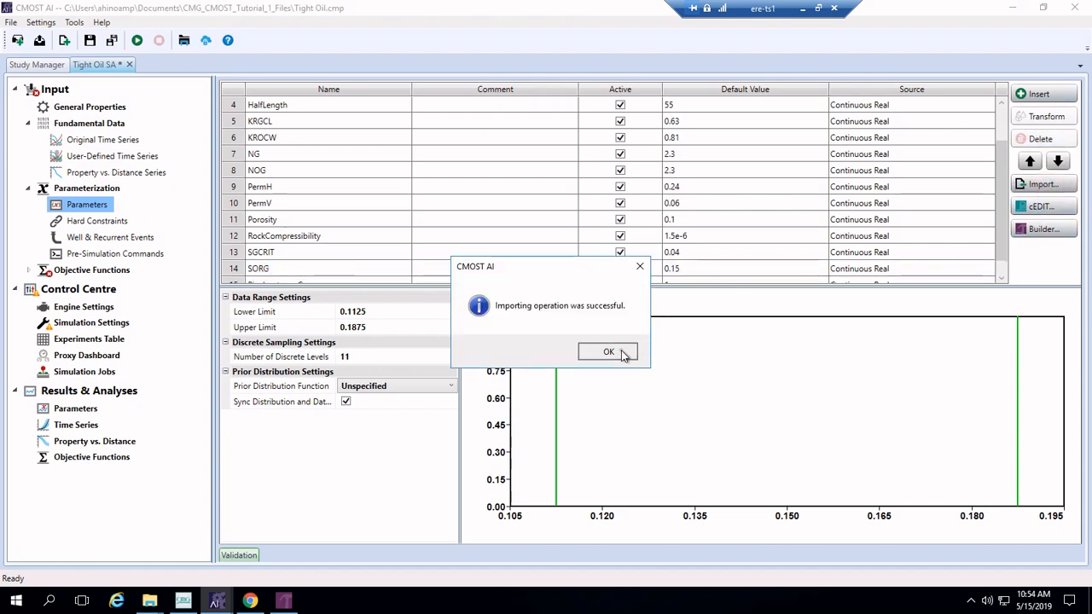
left_click(608, 352)
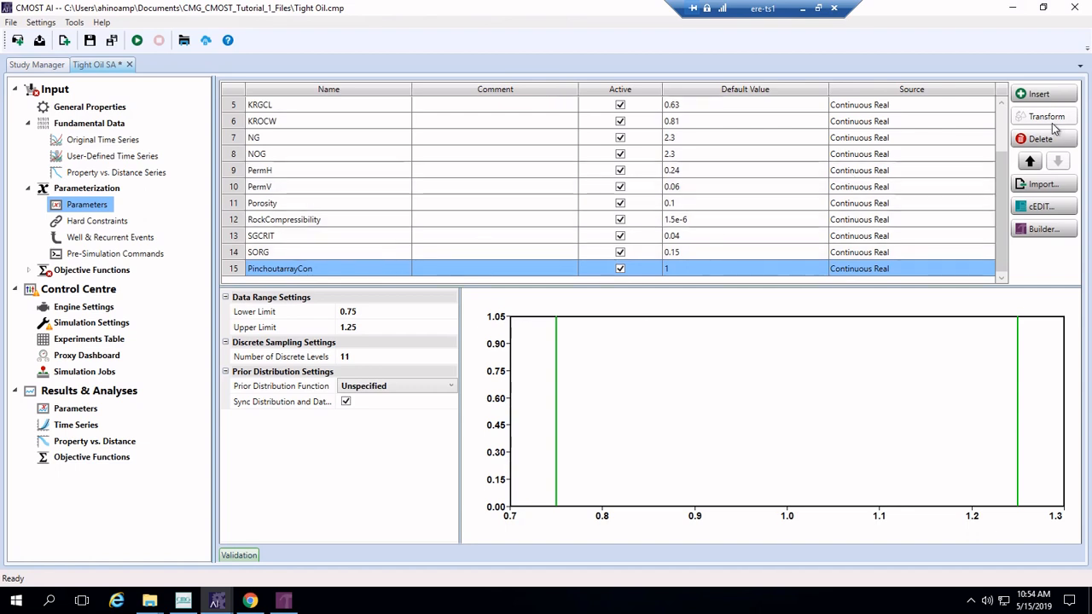
left_click(1042, 139)
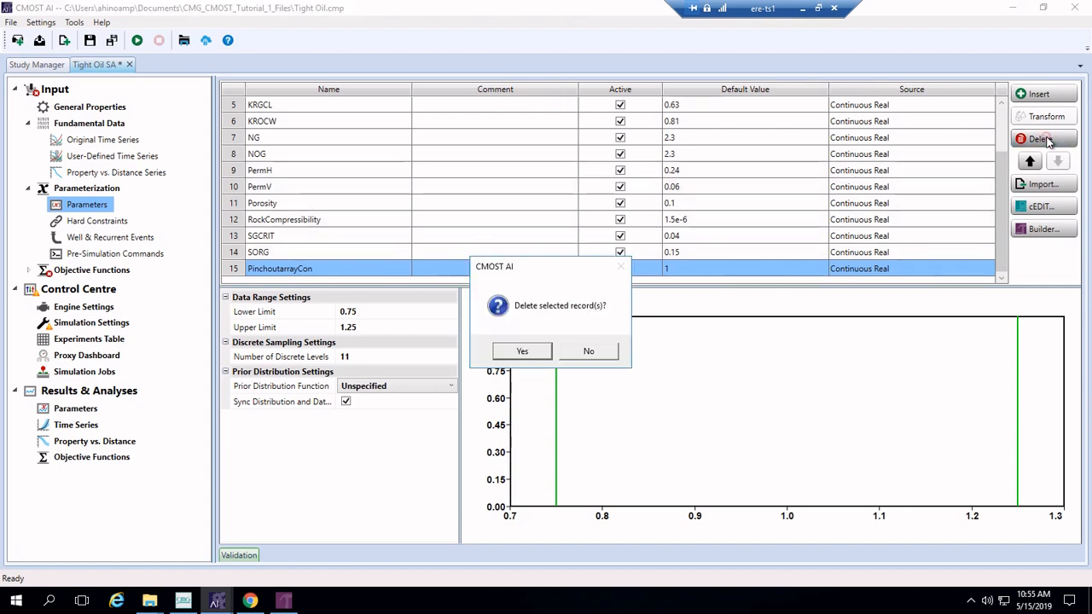
left_click(516, 352)
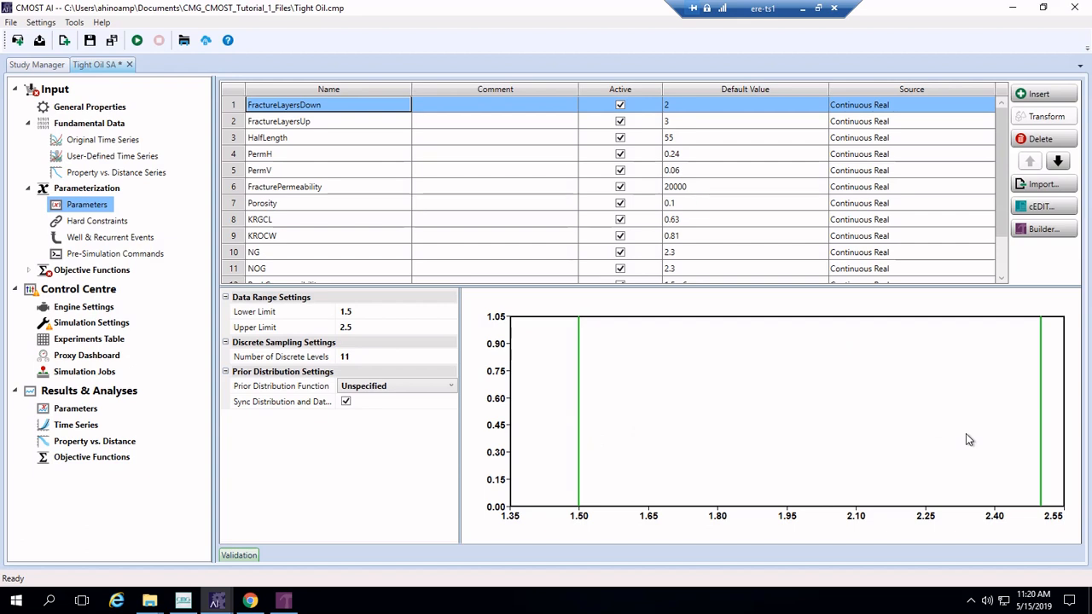
Try the Normal prior distribution function on the FractureLayersDown parameter and set it back to Unspecified.
left_click(431, 389)
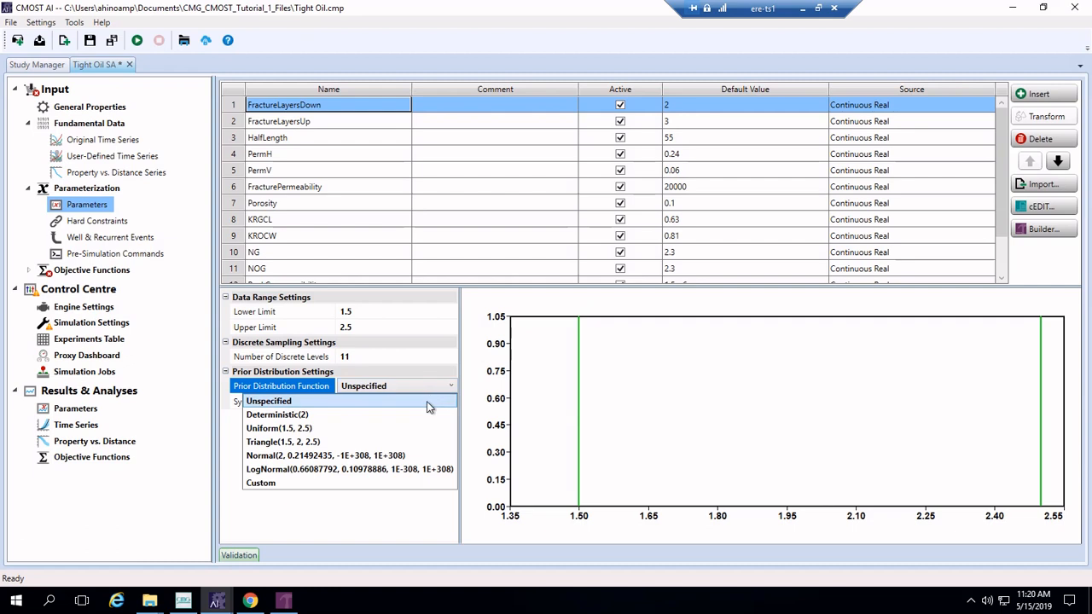
left_click(411, 459)
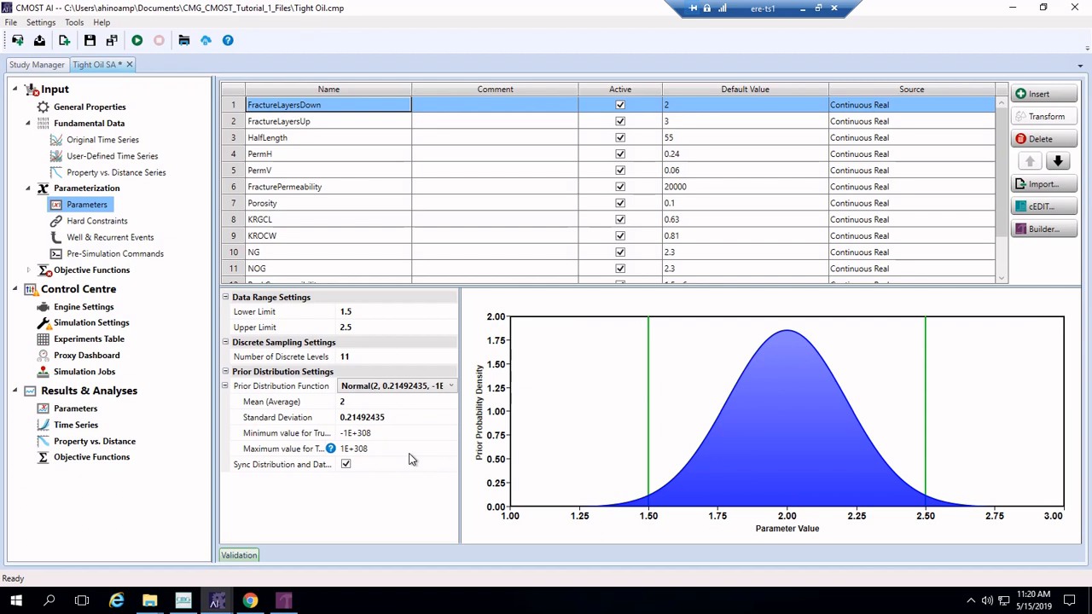
left_click(435, 386)
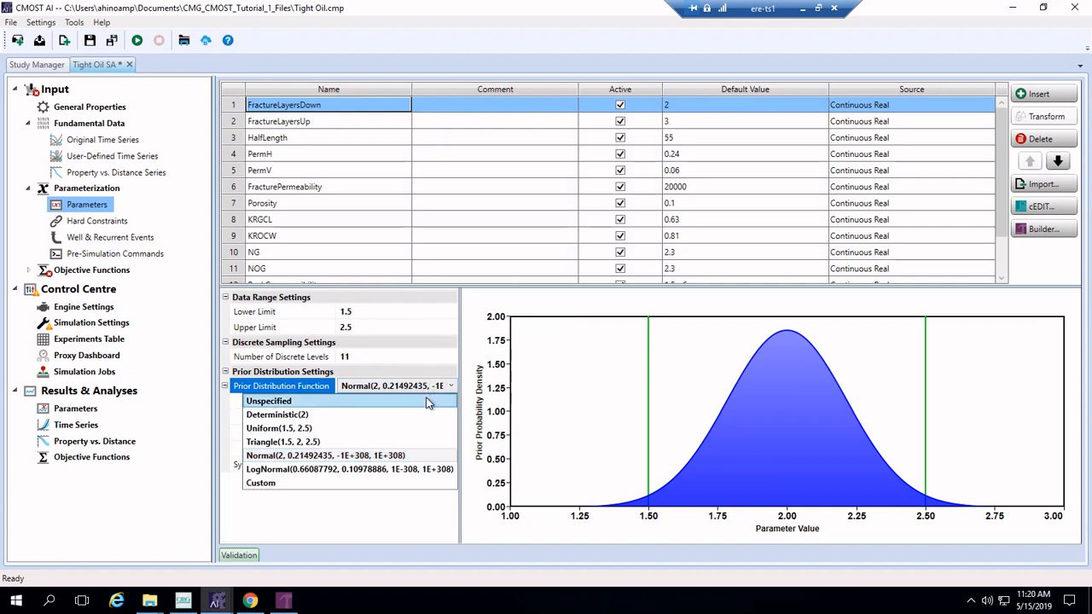
left_click(428, 401)
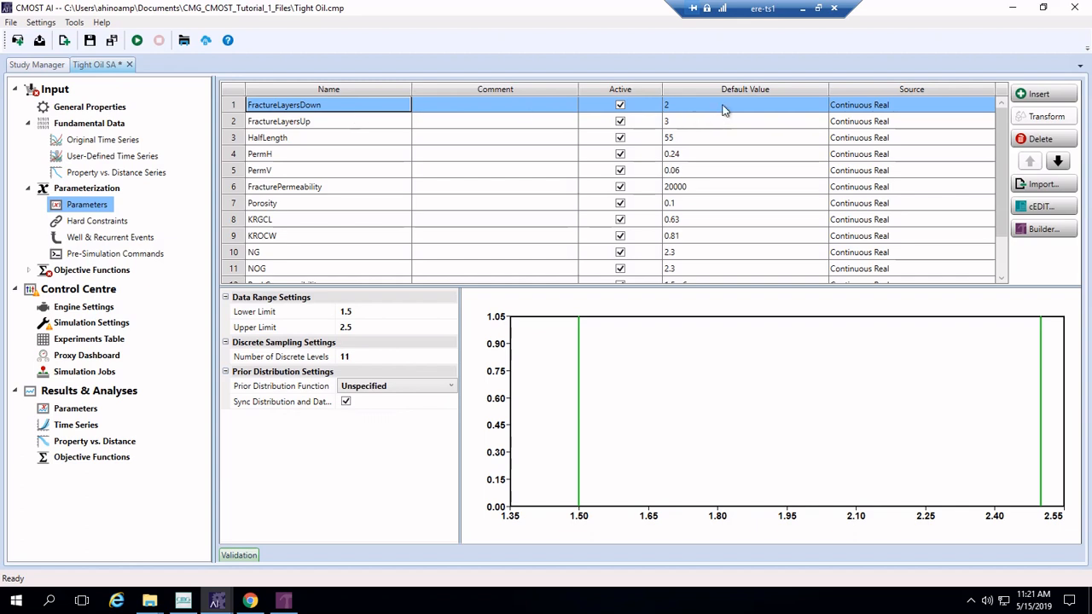
Set FractureLayersDown's source to Discrete Integer and generate an arithmetic sequence of 5 candidate values from 0 to 4.
left_click(868, 108)
left_click(866, 106)
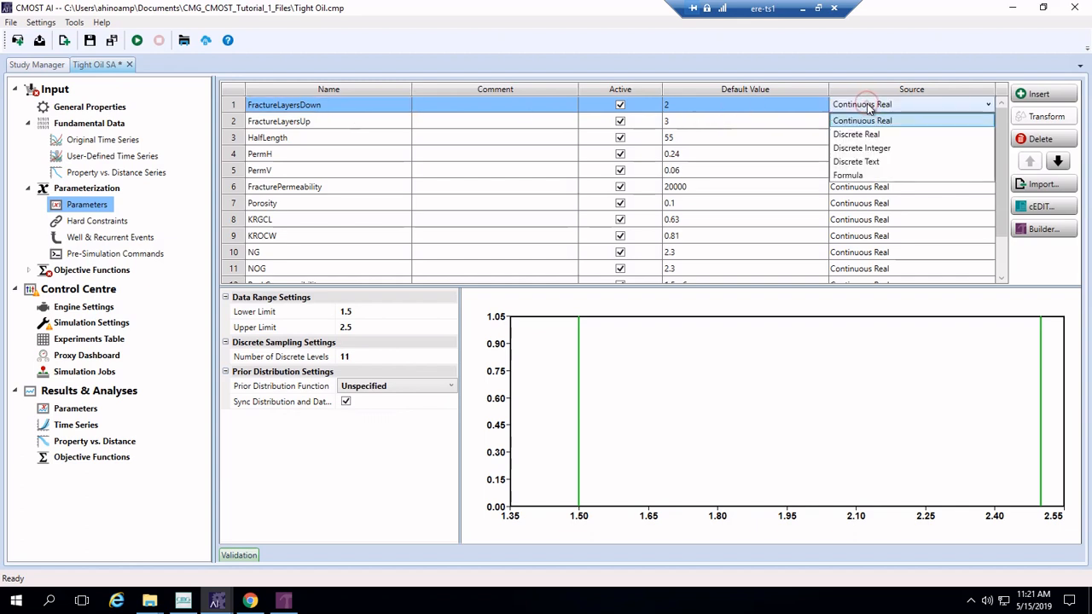
left_click(860, 149)
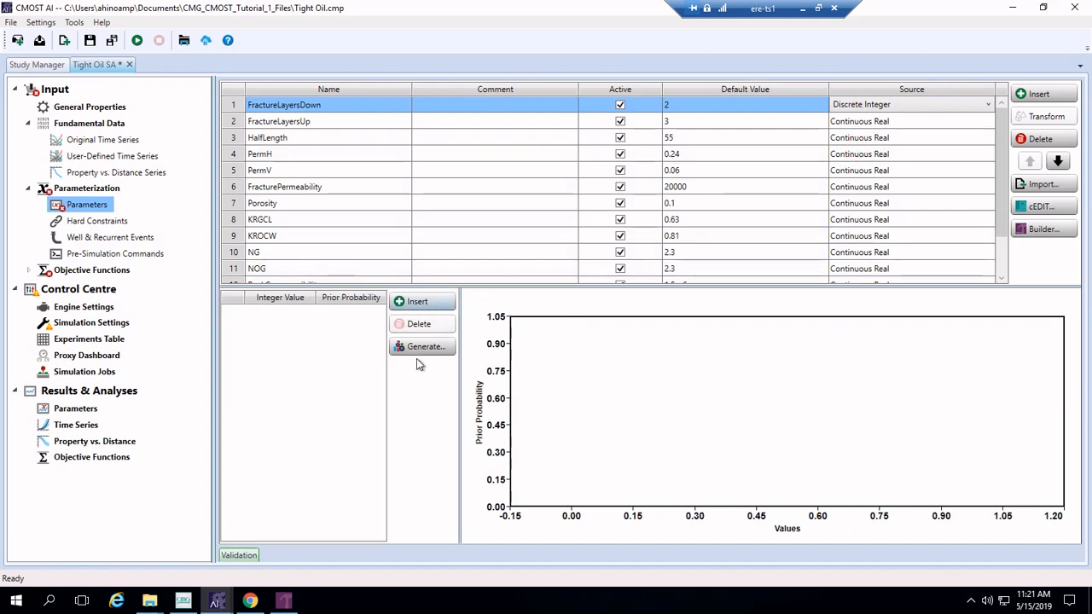
left_click(420, 347)
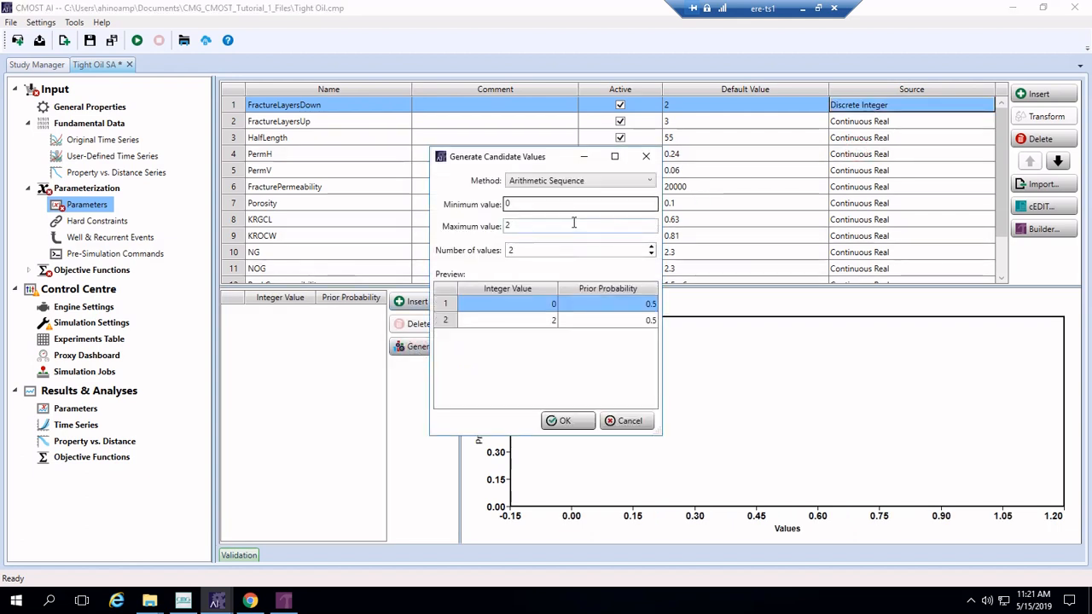
left_click(573, 223)
double_click(569, 226)
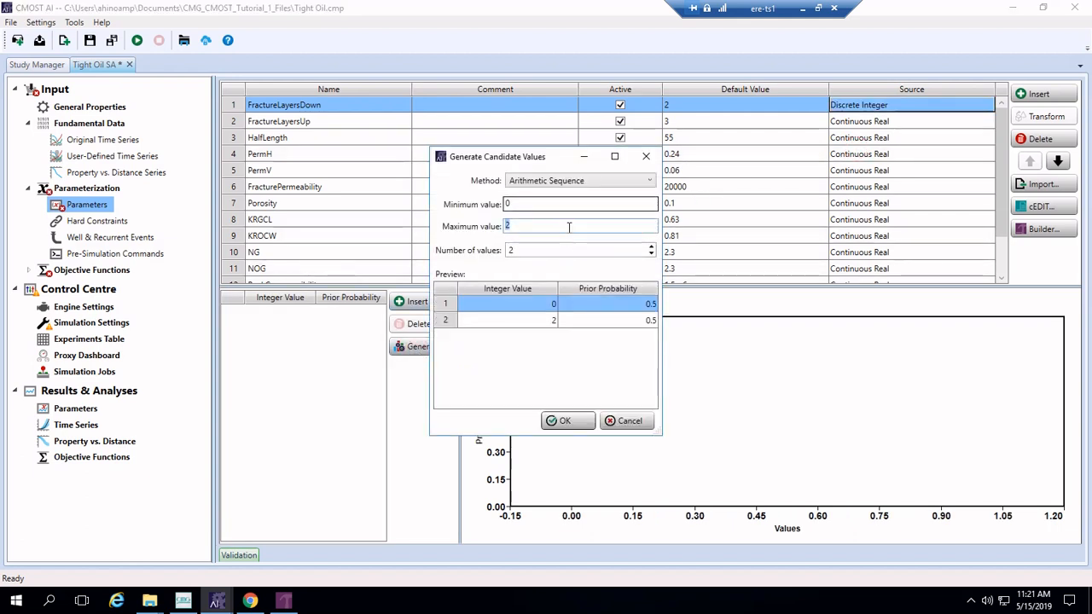
type("4")
double_click(553, 250)
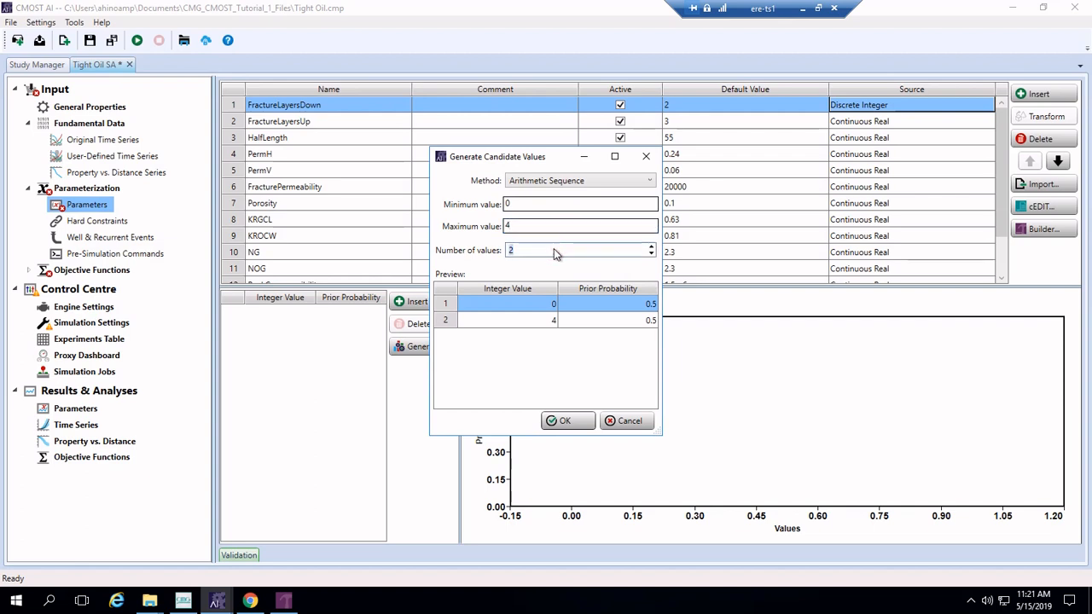
type("5")
left_click(560, 419)
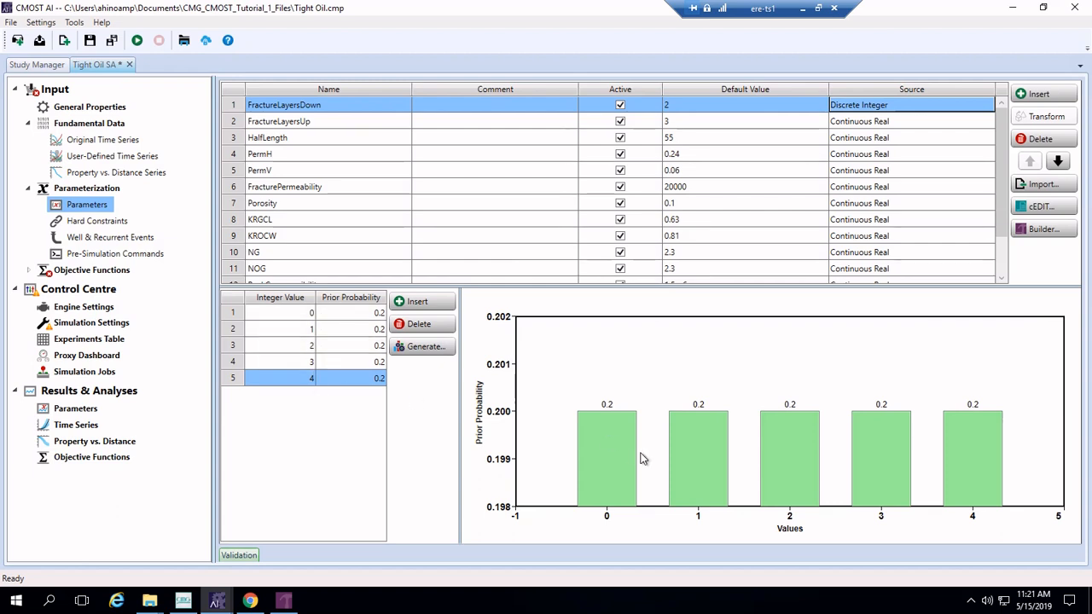
mouse_move(998, 423)
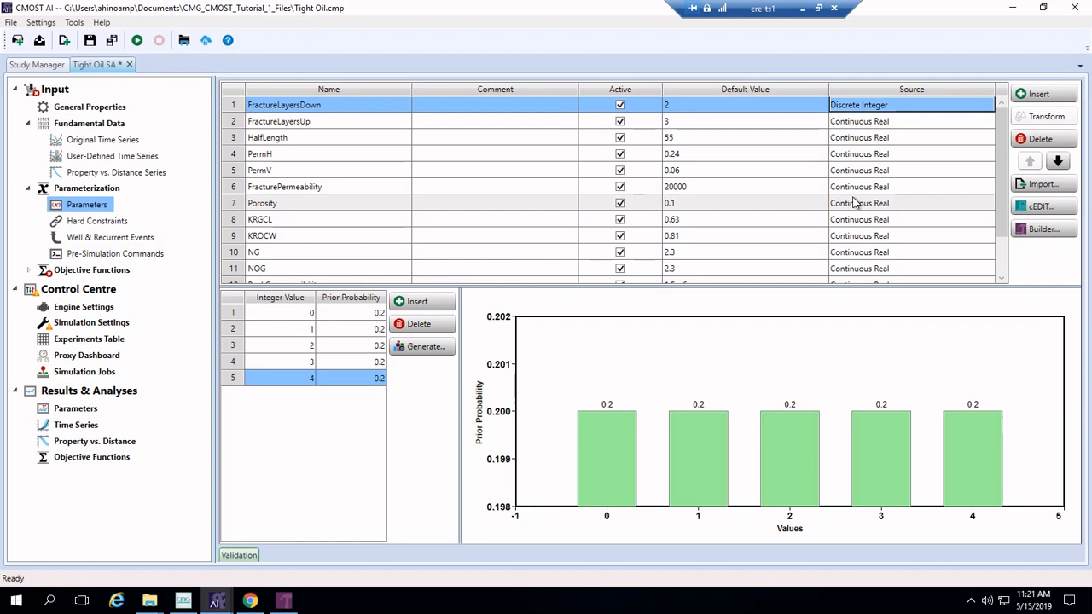
Set FractureLayersUp's source to Discrete Integer and generate an arithmetic sequence of 4 candidate values from 0 to 3.
left_click(773, 122)
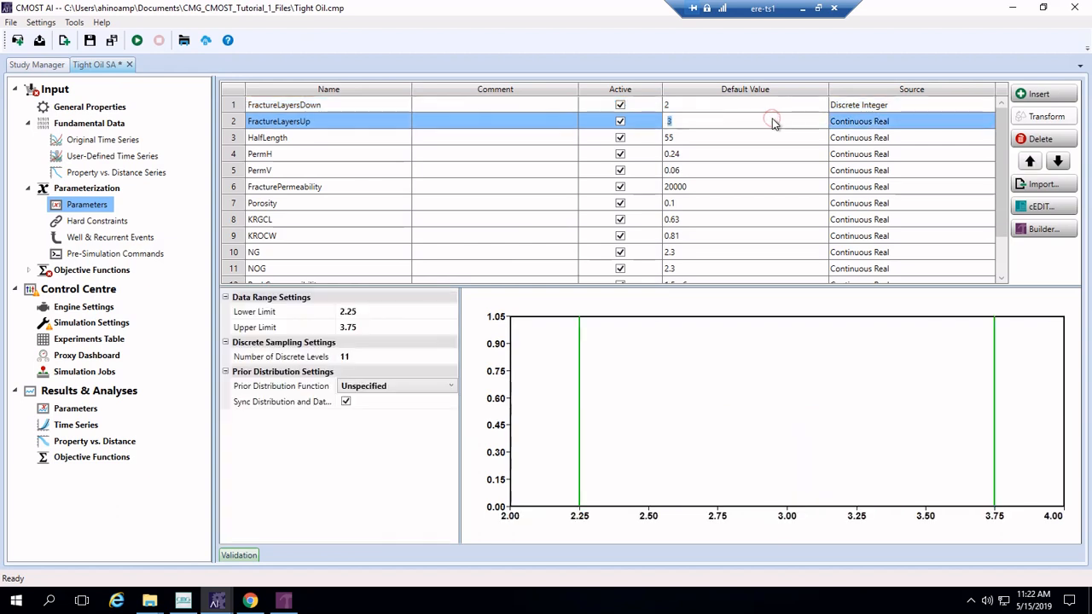
left_click(887, 125)
left_click(884, 125)
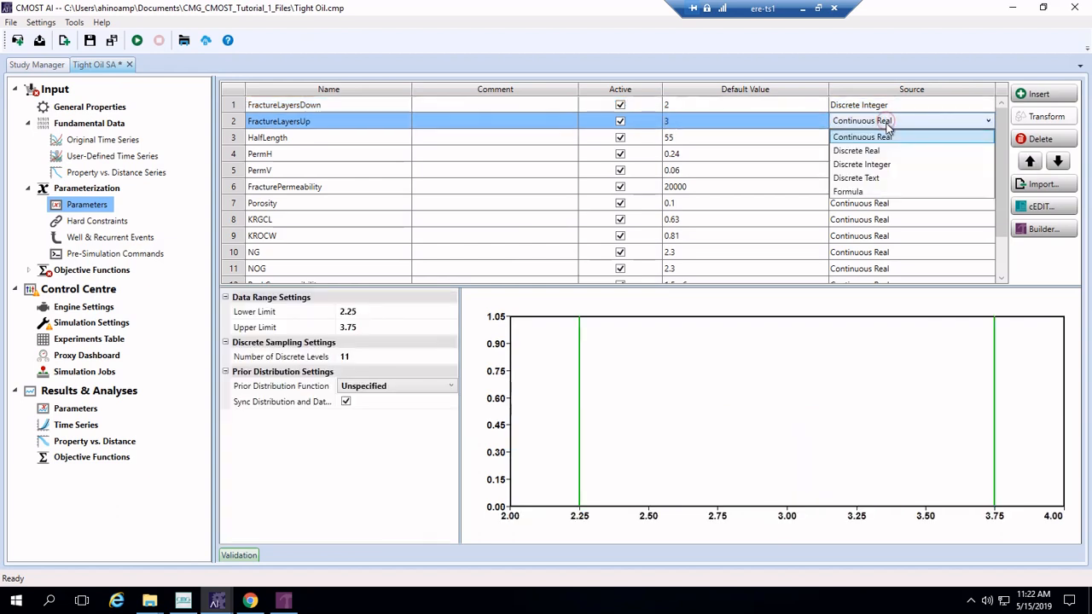
left_click(880, 164)
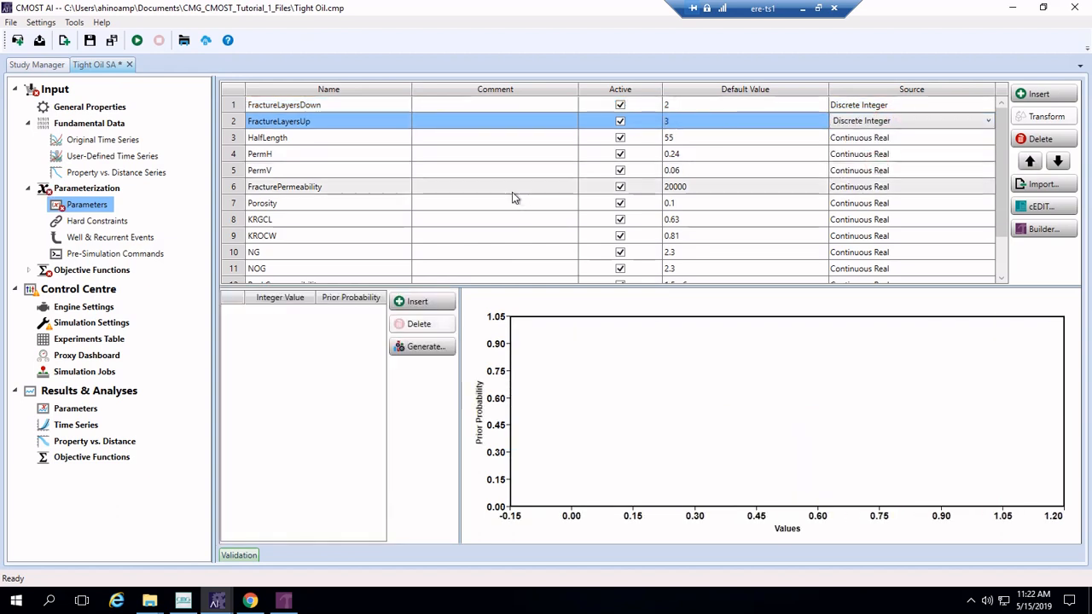
left_click(430, 345)
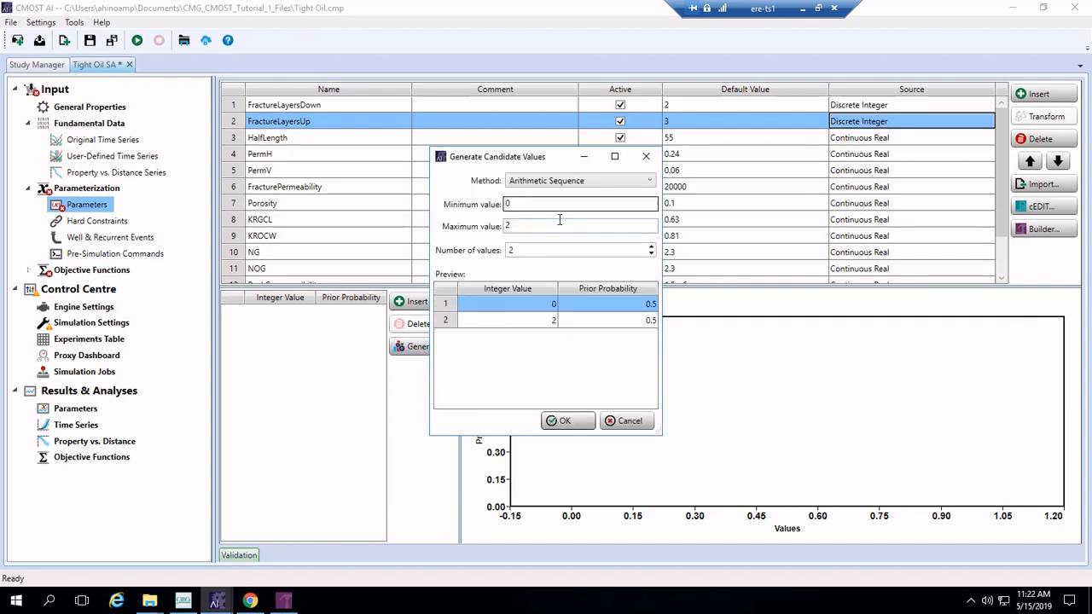
double_click(559, 220)
type("3")
double_click(534, 250)
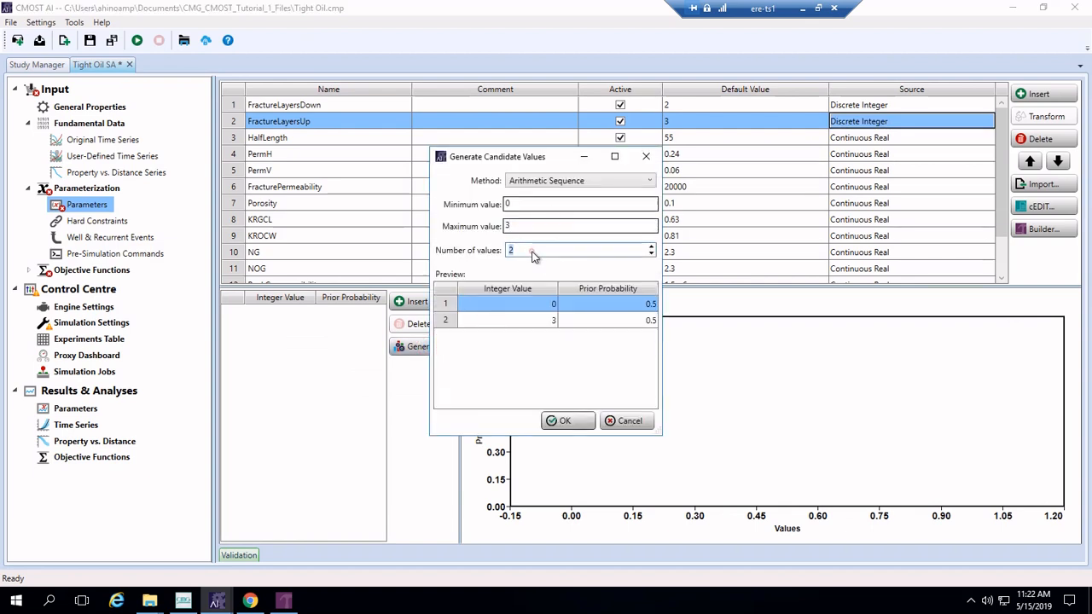
type("4")
left_click(556, 419)
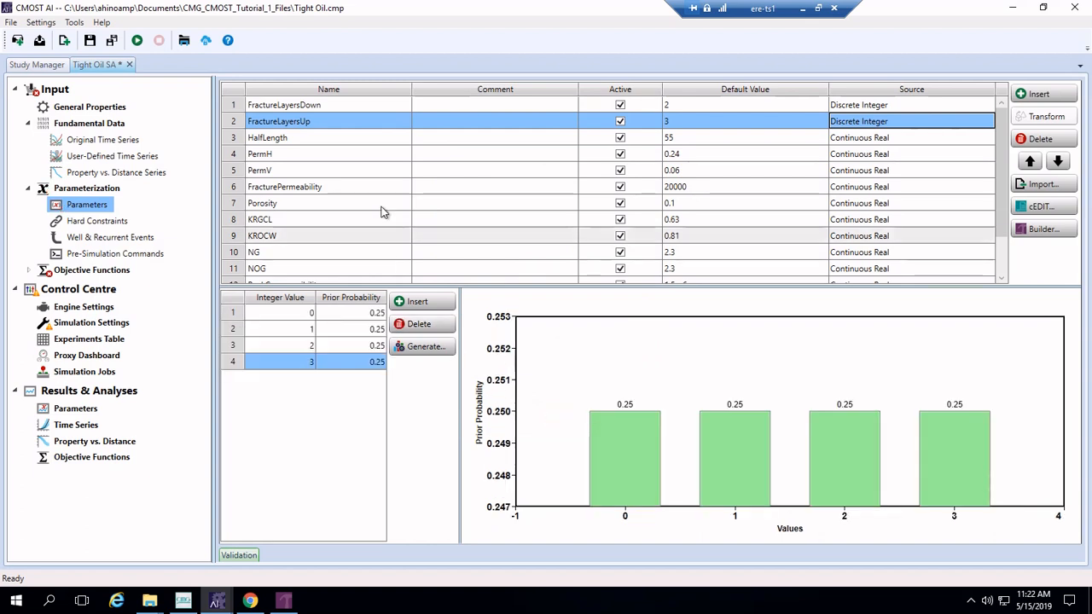
Set the HalfLength parameter's data range to a lower limit of 20 and an upper limit of 90.
left_click(338, 141)
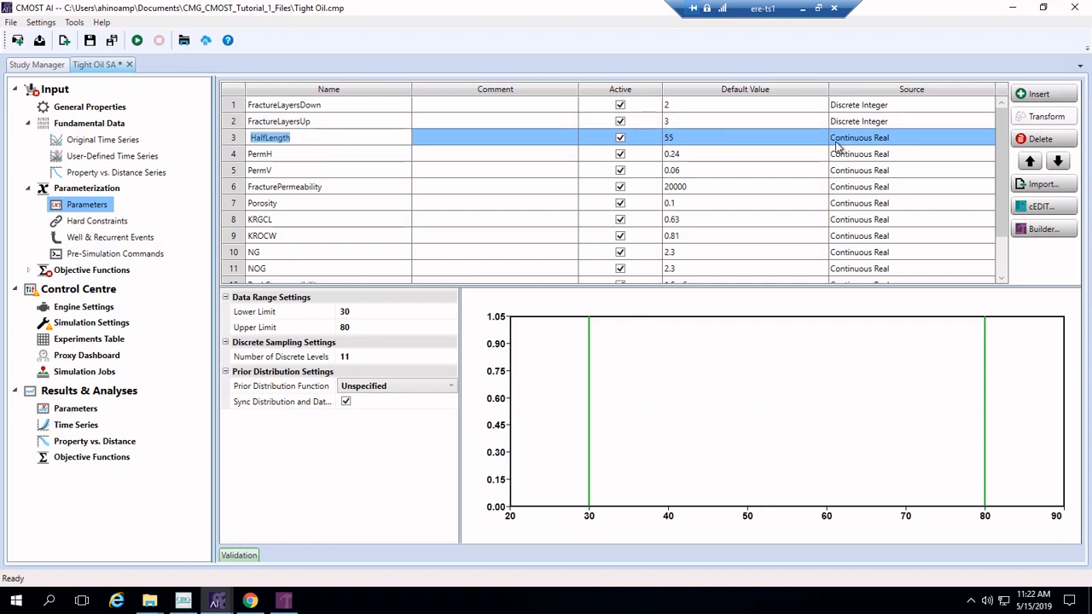
left_click(370, 313)
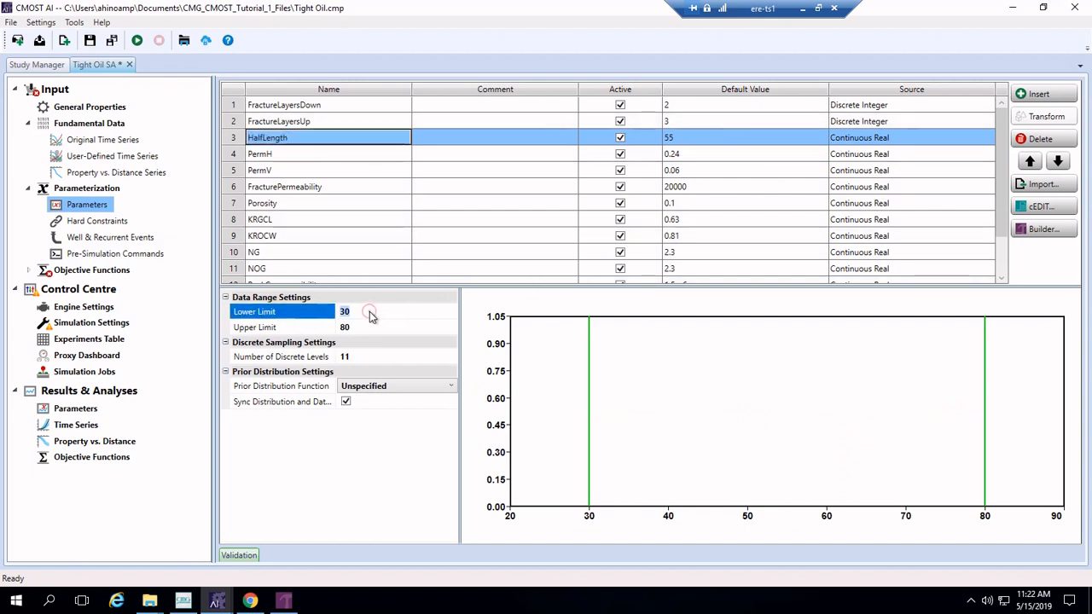
type("20")
left_click(355, 327)
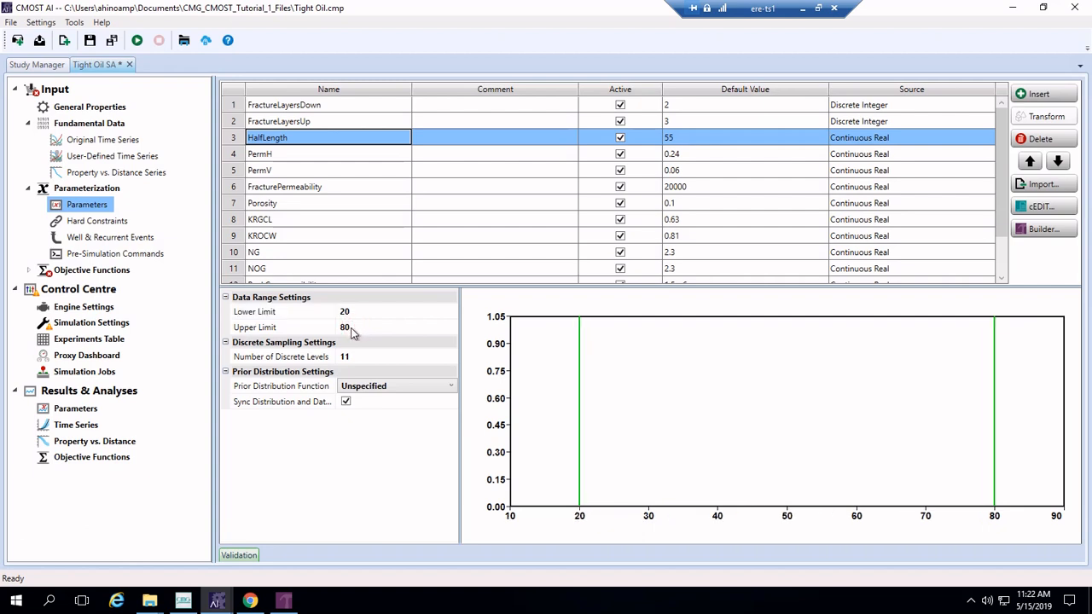
left_click(346, 328)
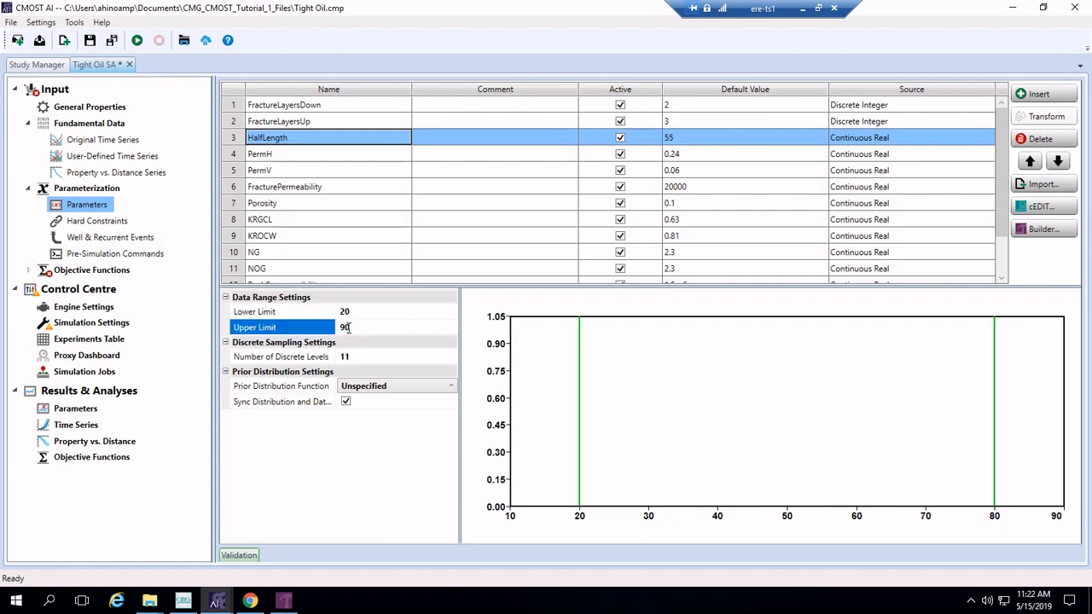
left_click(338, 155)
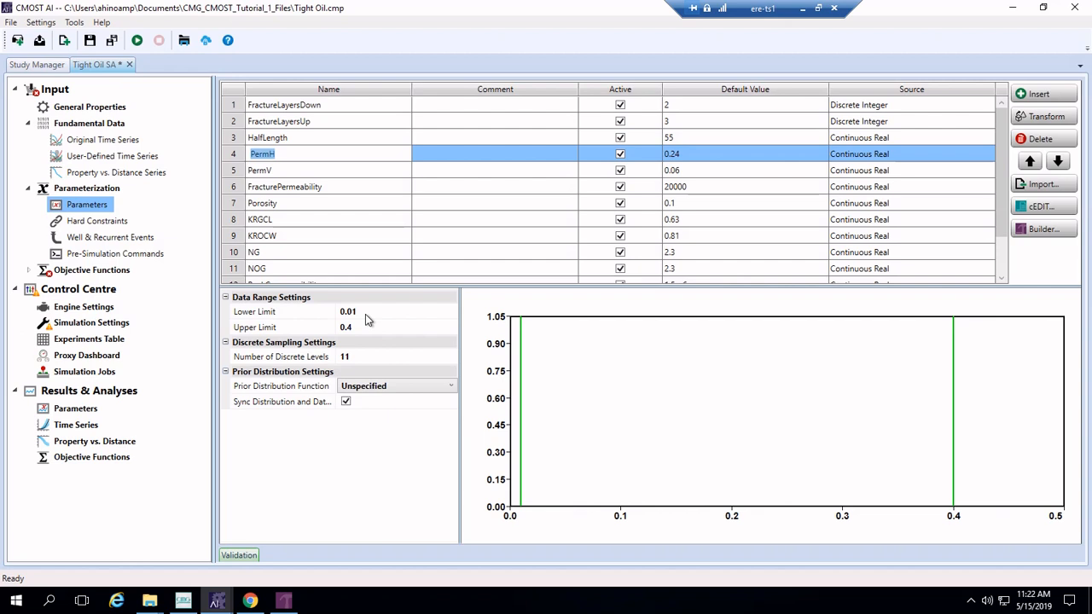
Change PermV's source to Formula, with the expression PermH*kvkhratio.
left_click(387, 173)
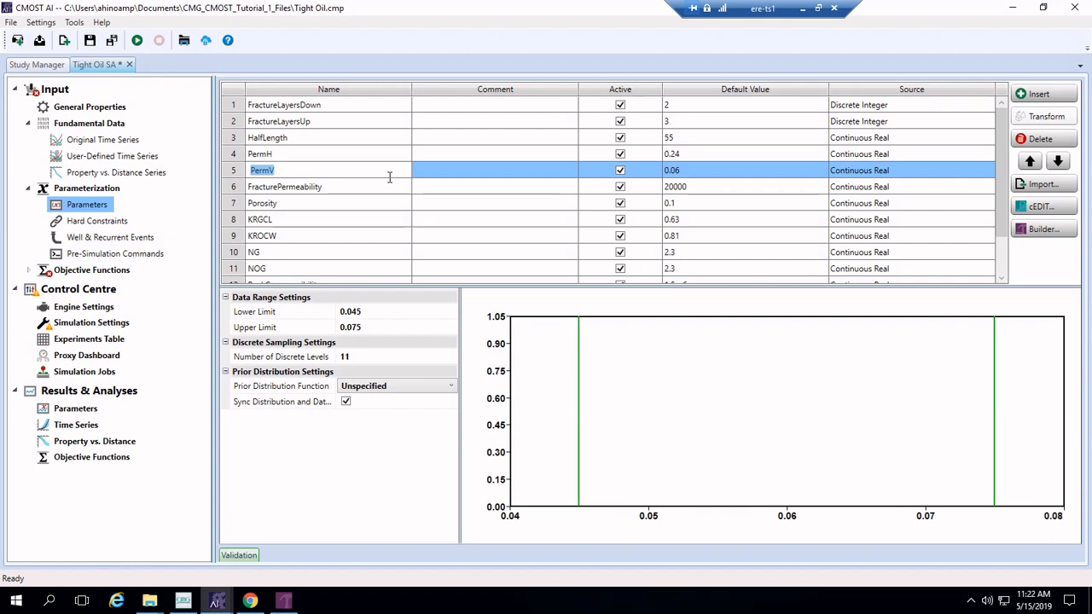
left_click(872, 170)
left_click(872, 171)
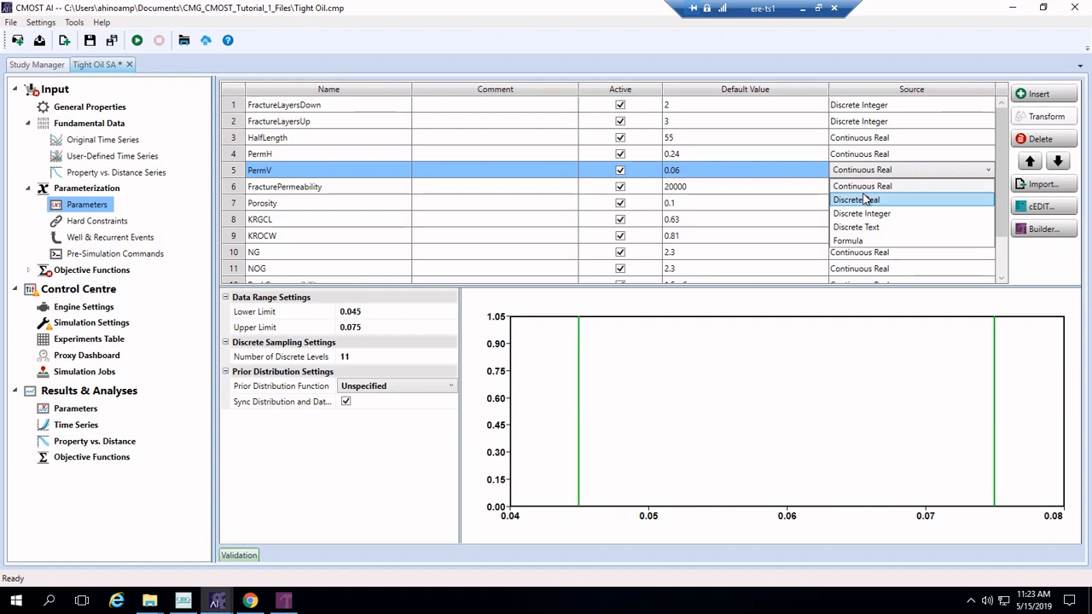
left_click(859, 241)
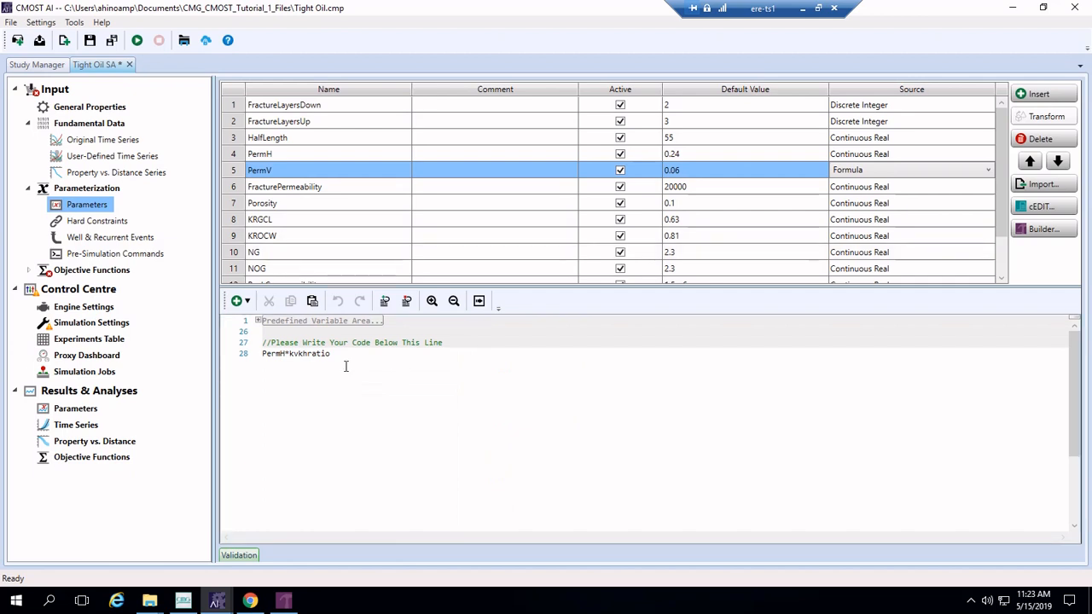
left_click(340, 358)
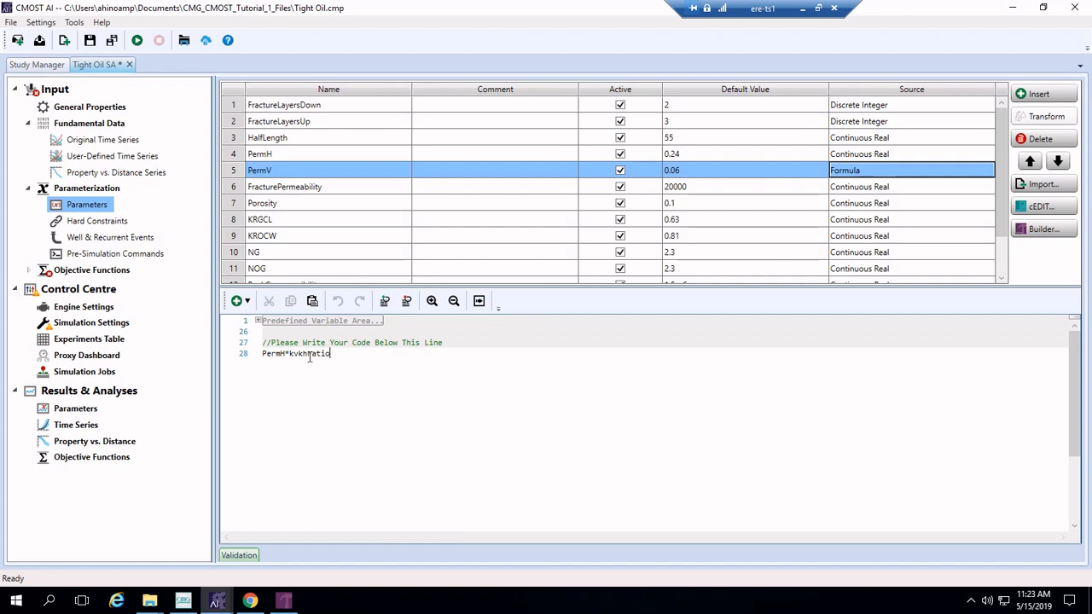
double_click(319, 353)
left_click(384, 358)
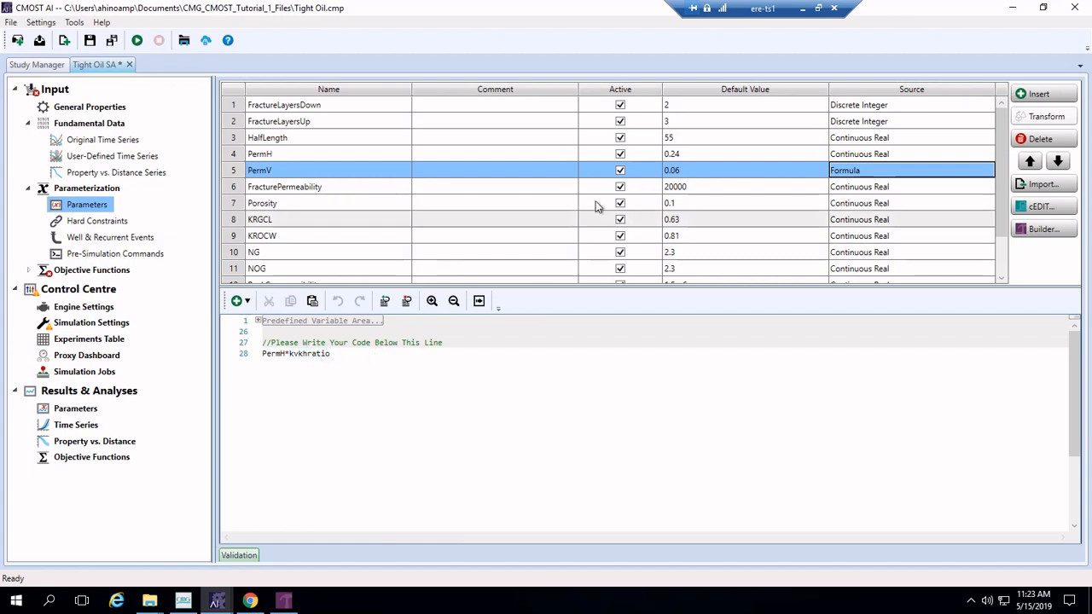
Insert a new parameter below PermV, name it kvkhratio and give it a default value of 0.25.
left_click(1048, 99)
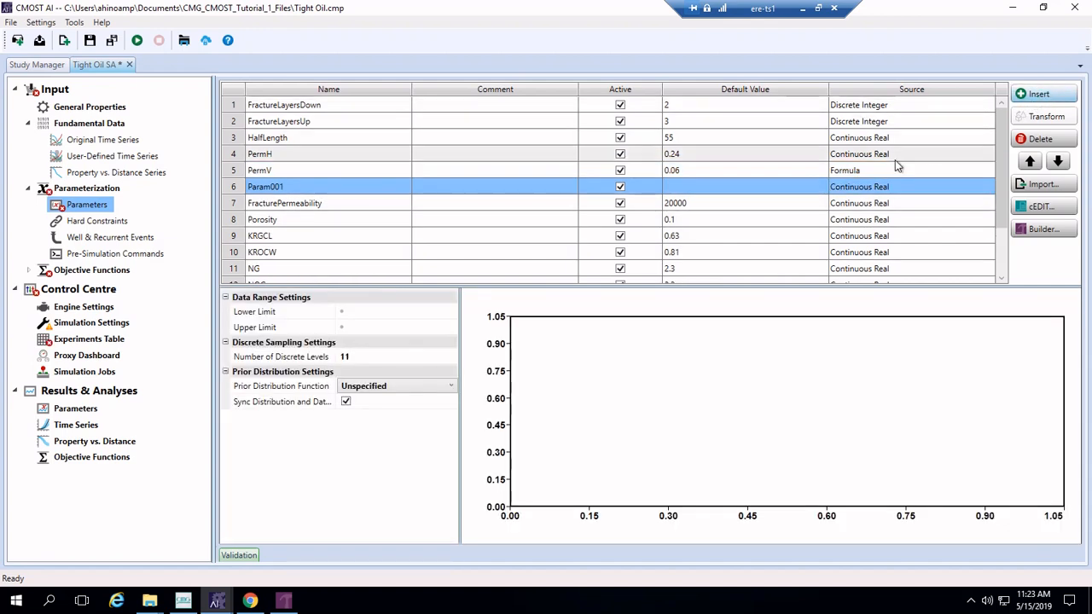
double_click(323, 185)
type("kvk")
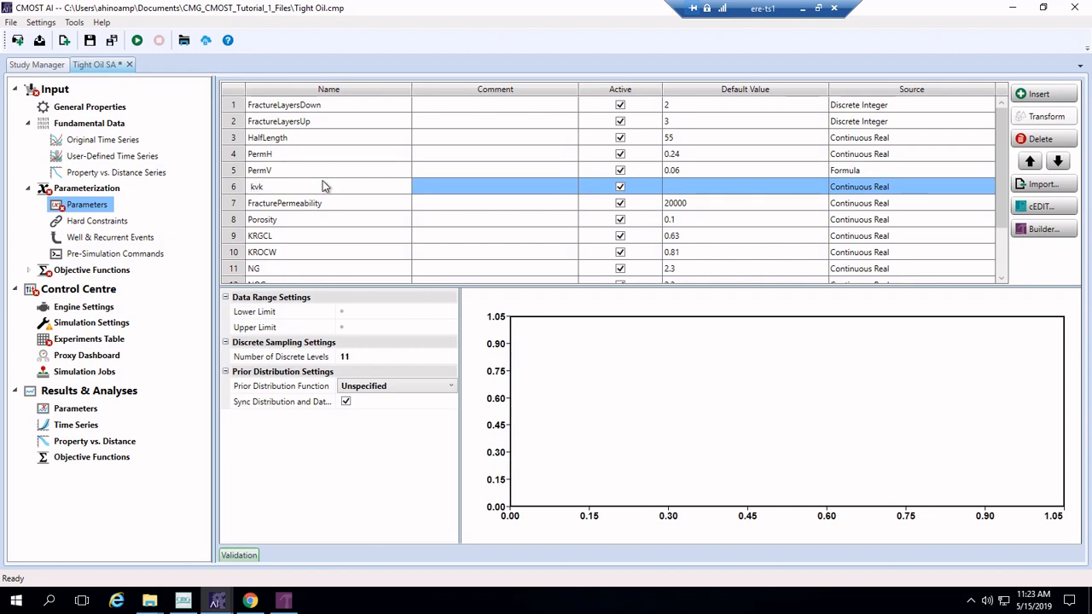
type("hratio")
left_click(693, 193)
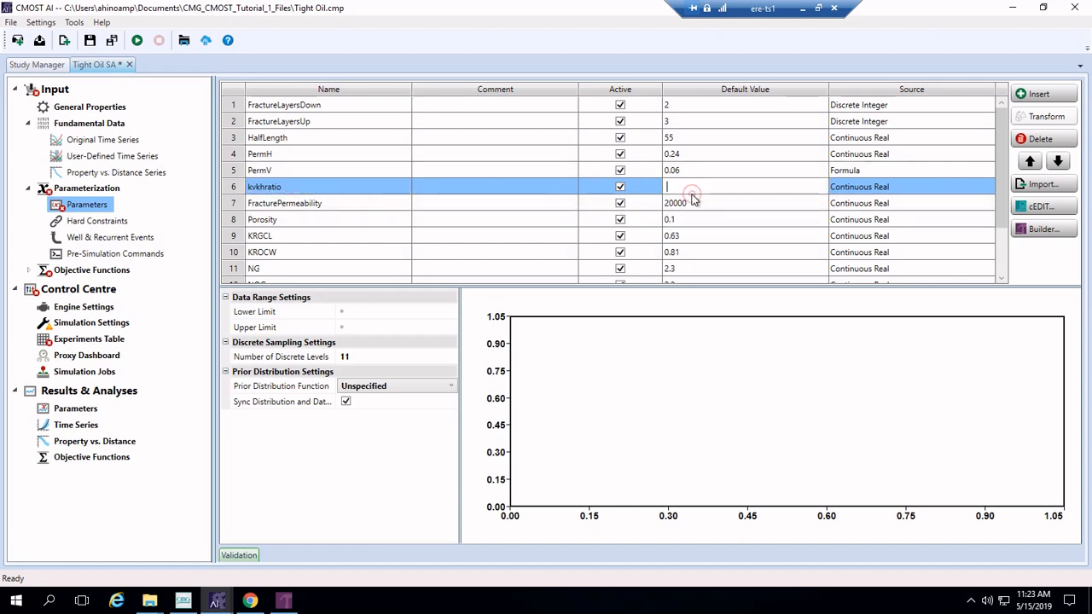
type("0.25")
Set kvkhratio's data range to a lower limit of 0.05 and an upper limit of 0.5.
left_click(372, 313)
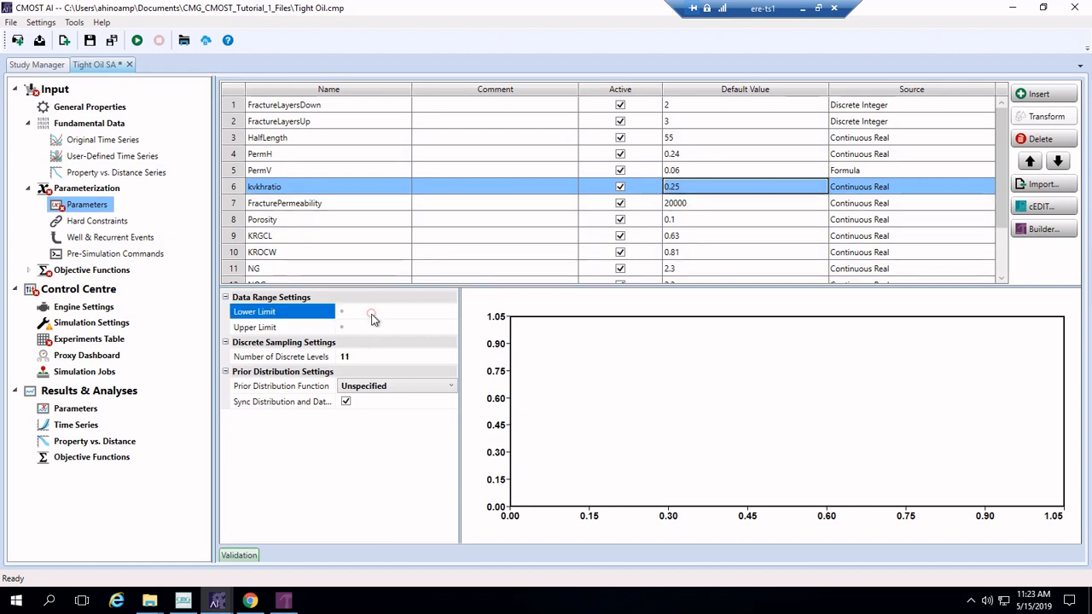
type("0.05")
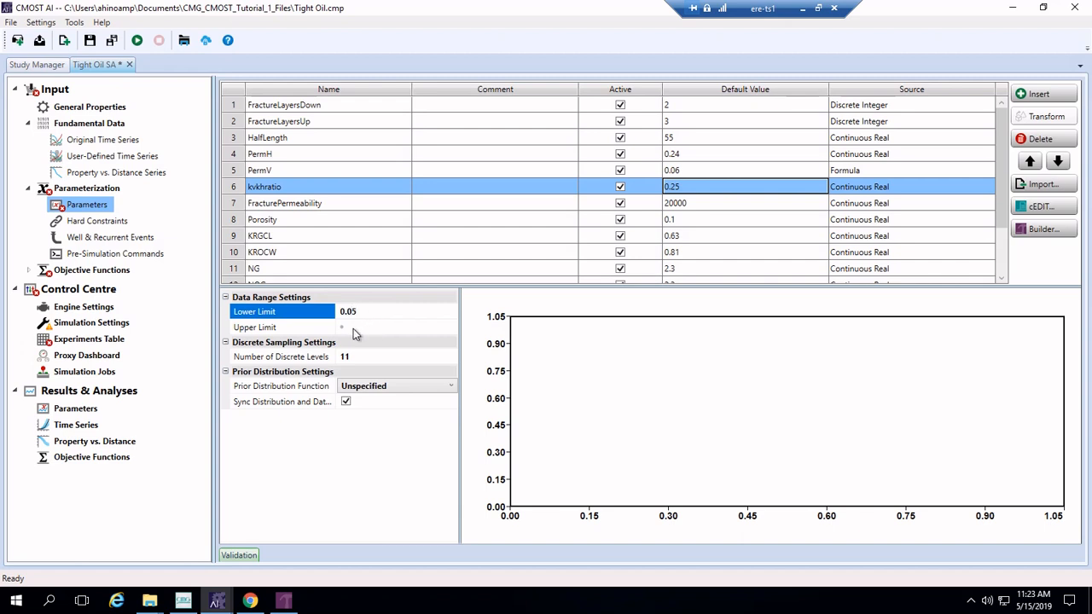
left_click(355, 332)
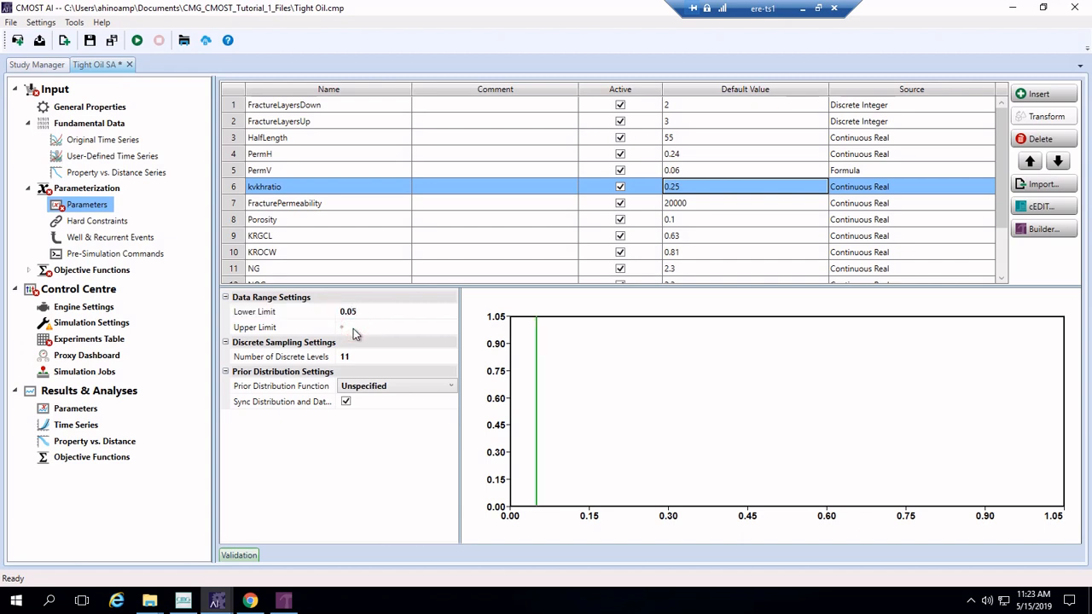
left_click(353, 328)
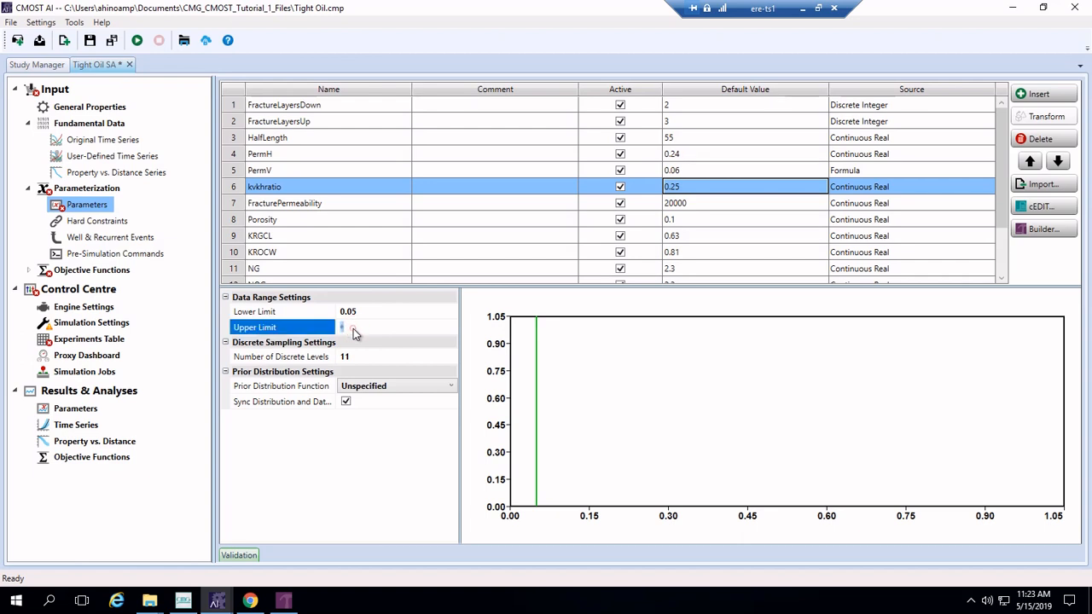
type("0.5")
Review the data range settings of the remaining parameters, from FracturePermeability down to SORG.
left_click(372, 206)
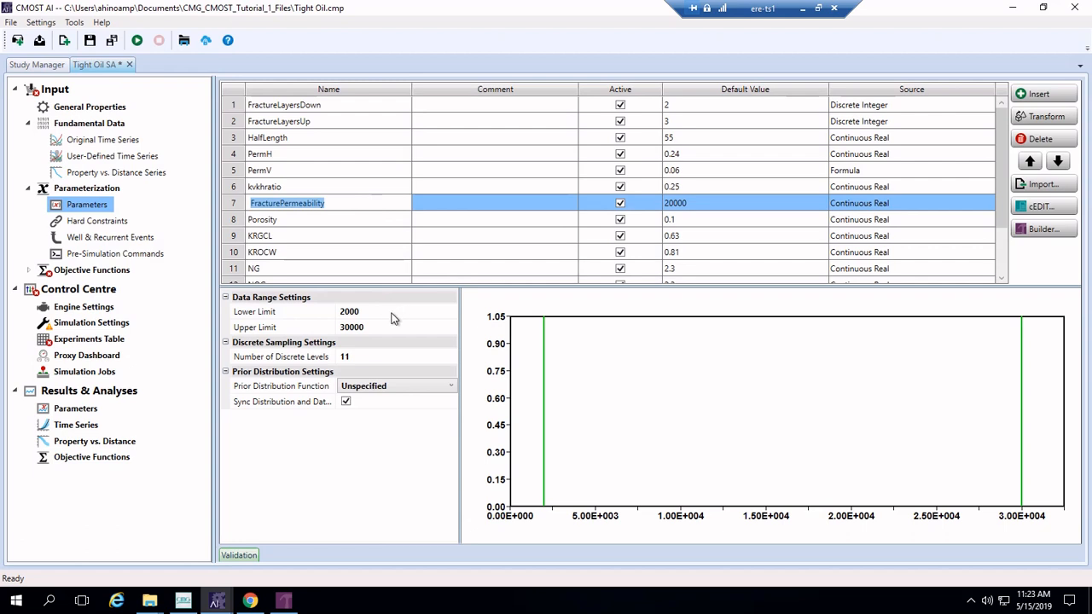
left_click(403, 223)
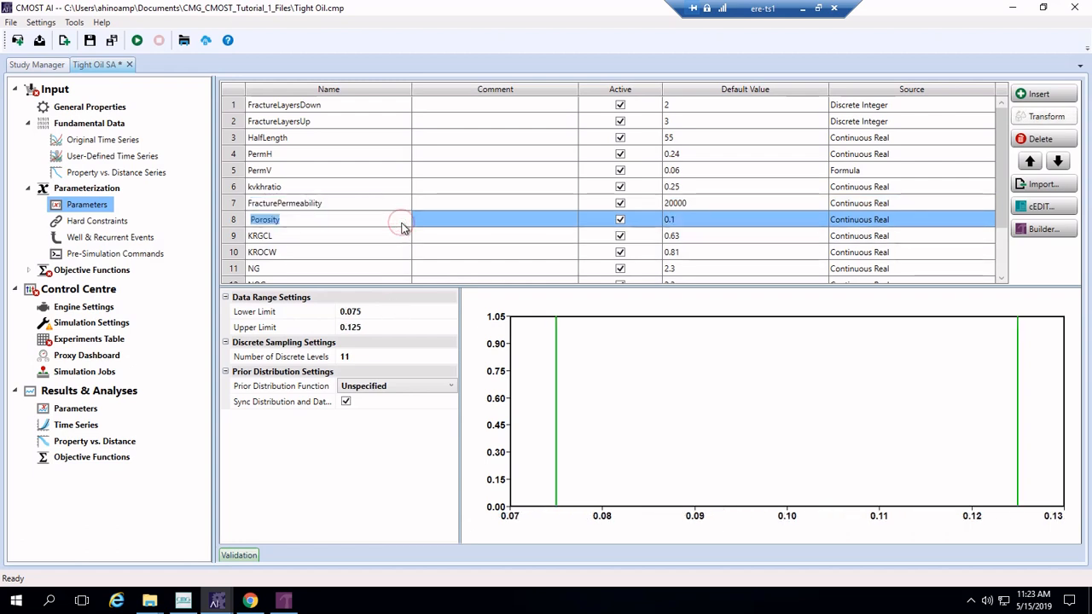
left_click(397, 241)
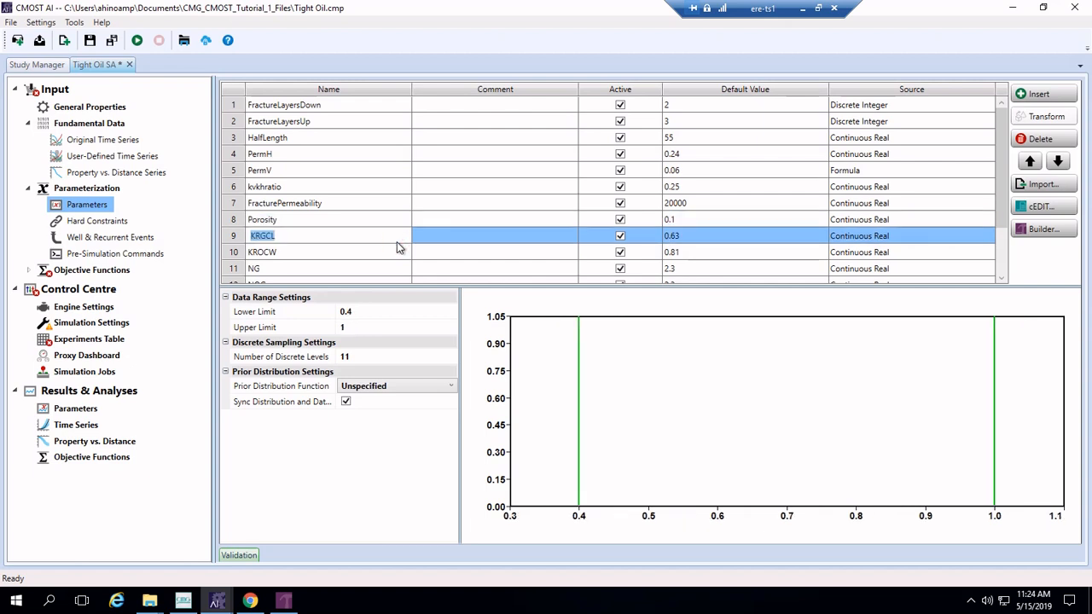
scroll(396, 242, "down", 2)
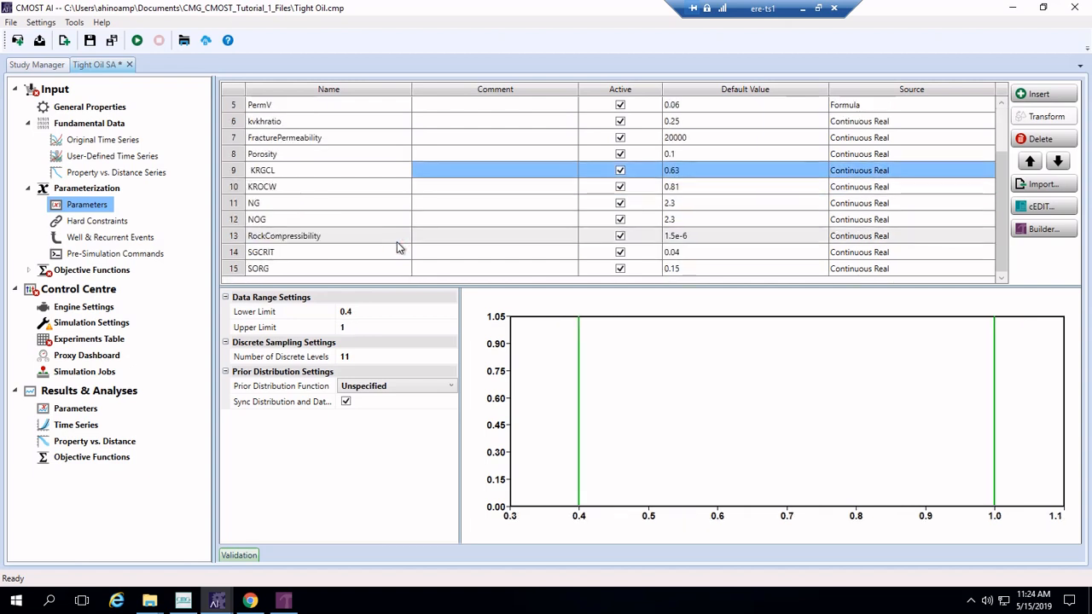
left_click(424, 190)
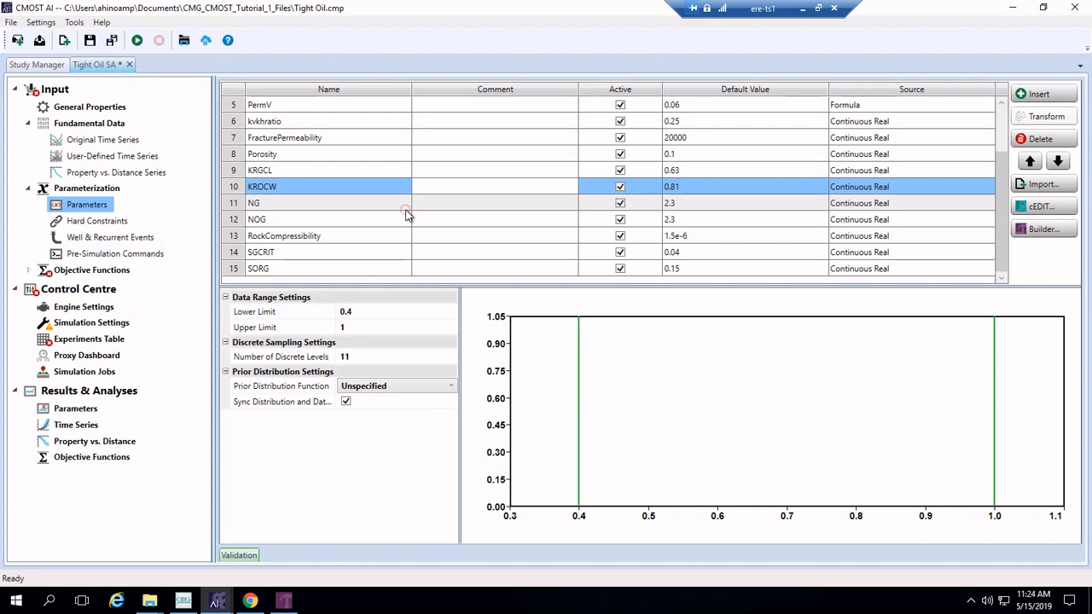
left_click(406, 208)
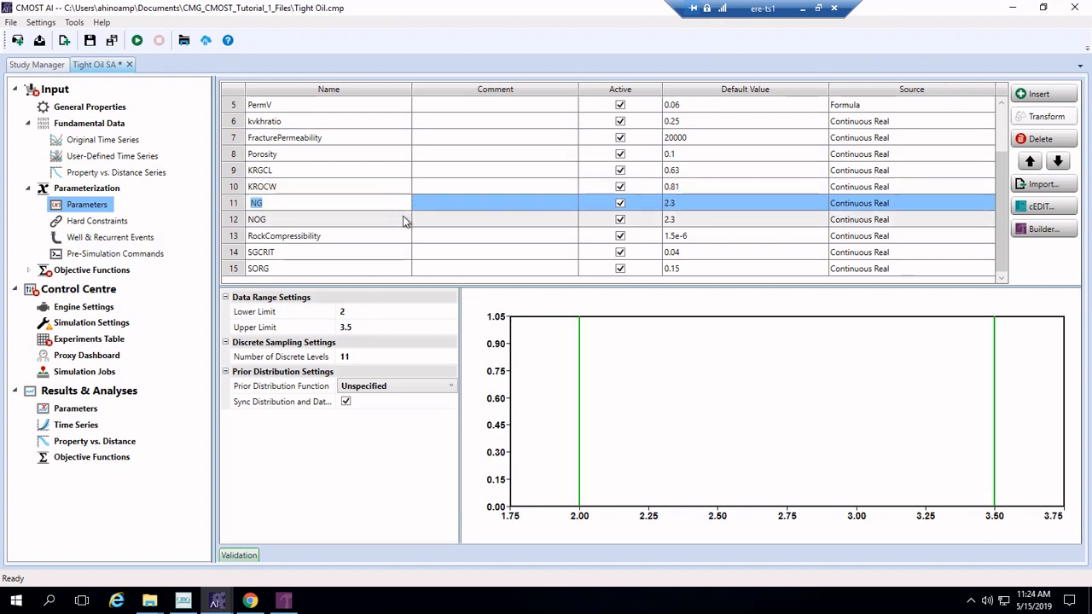
left_click(405, 220)
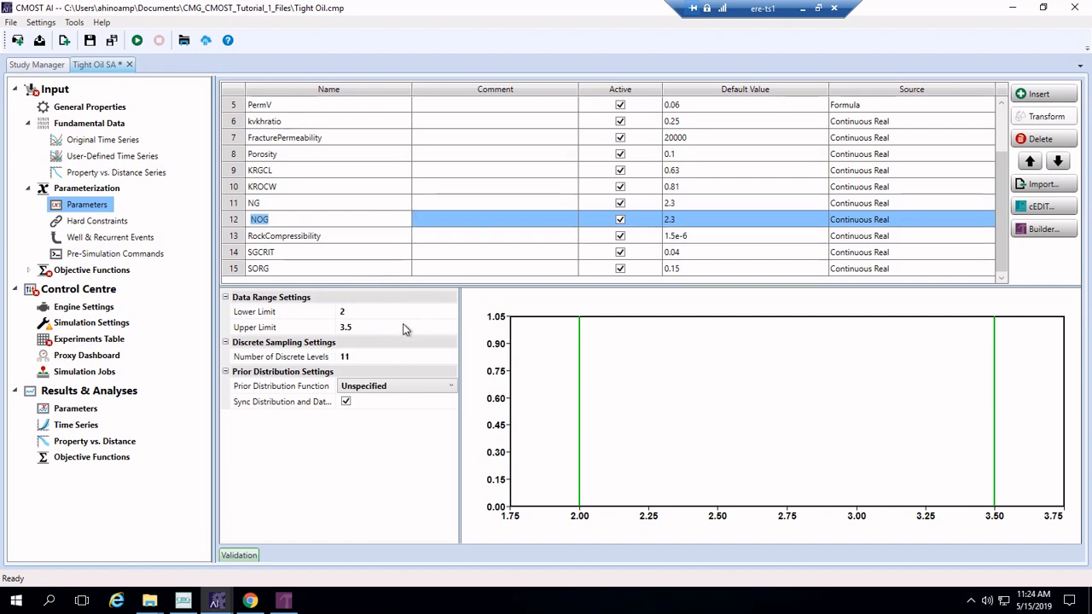
left_click(387, 239)
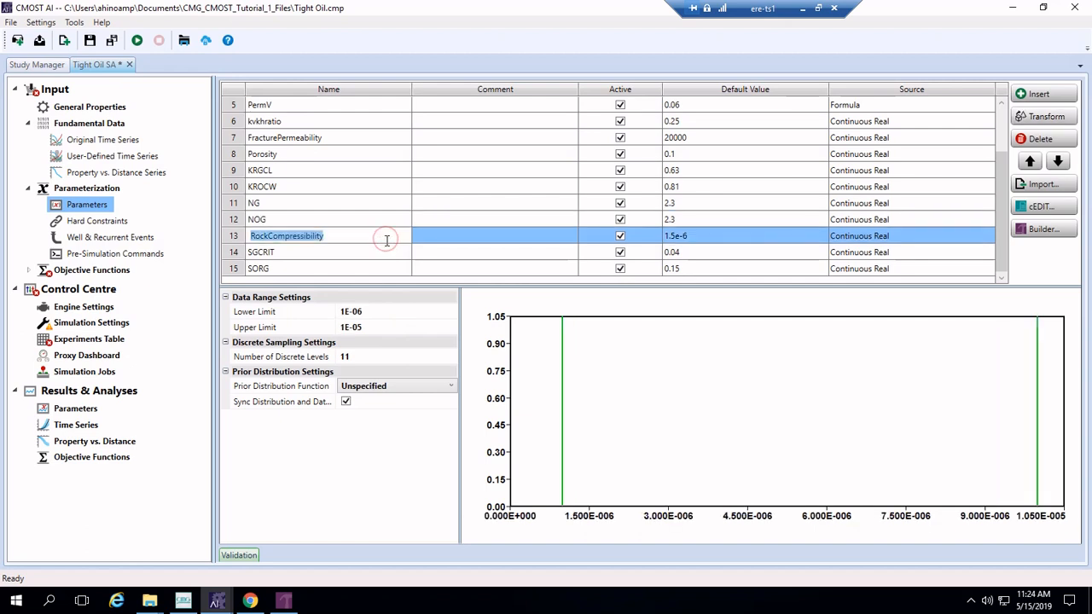
left_click(382, 252)
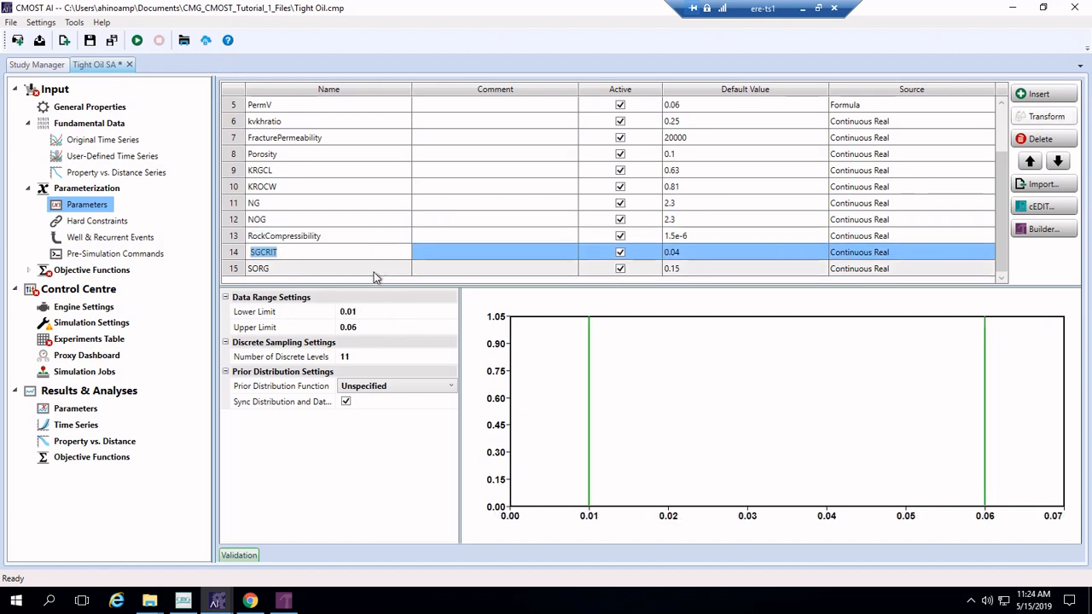
left_click(375, 273)
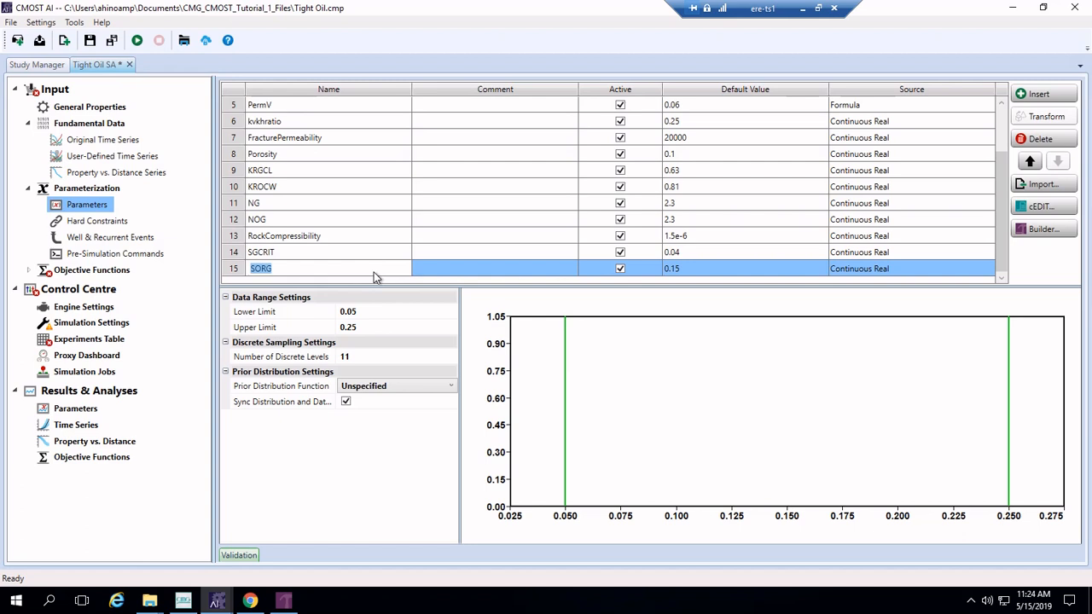
Insert three basic simulation results from original time series under the objective functions.
left_click(29, 270)
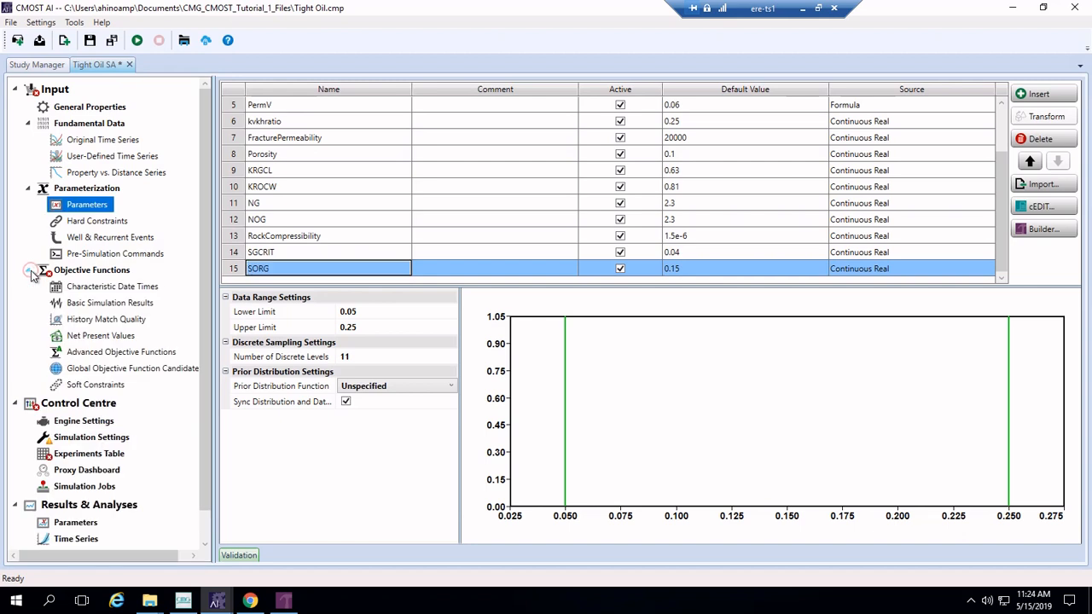
left_click(94, 305)
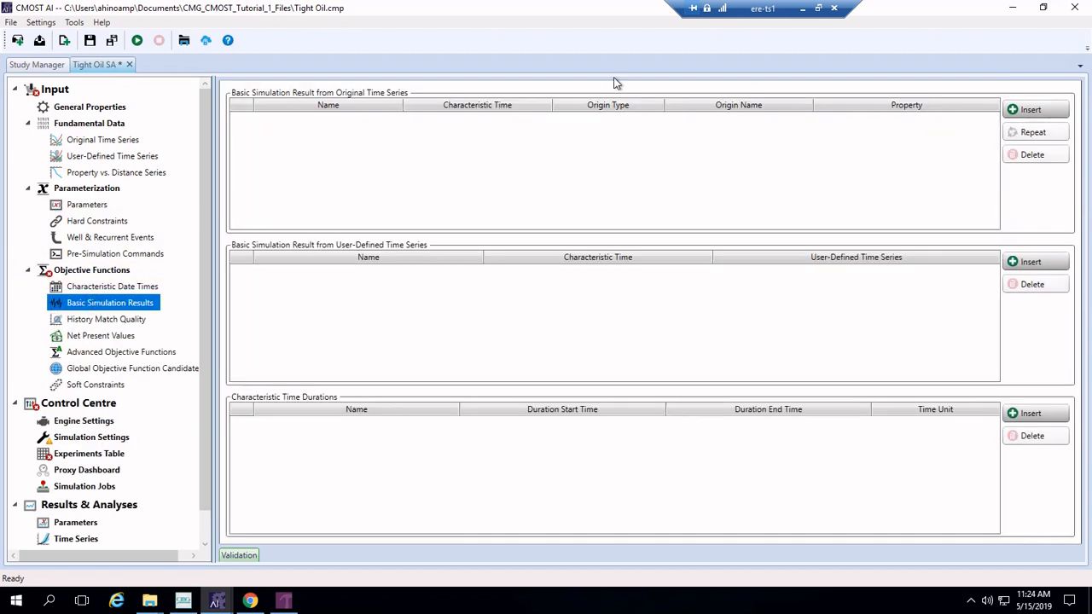
left_click(1014, 114)
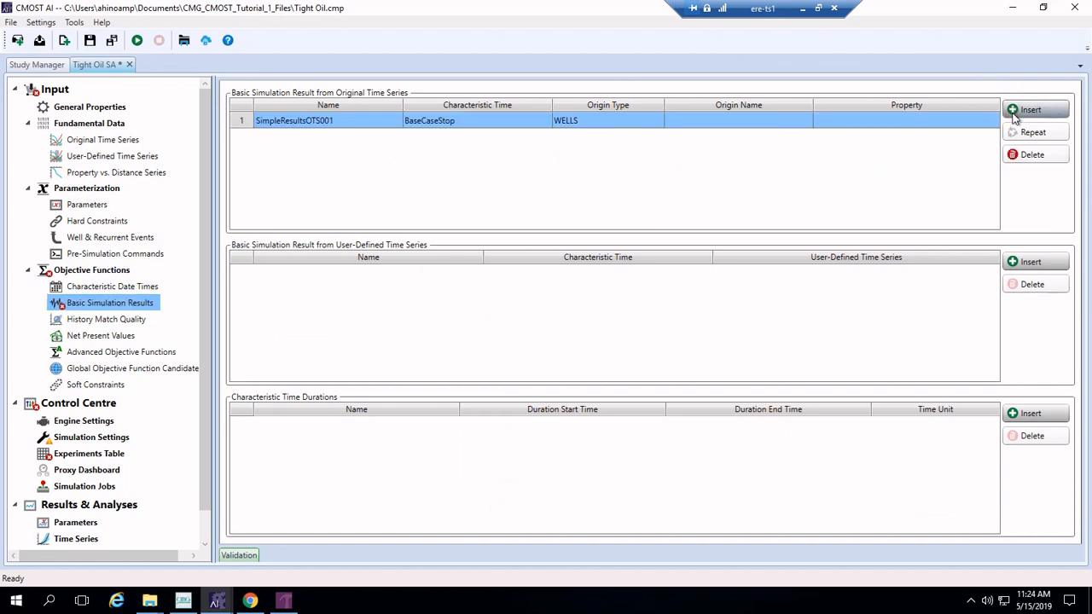
left_click(1014, 114)
left_click(1014, 114)
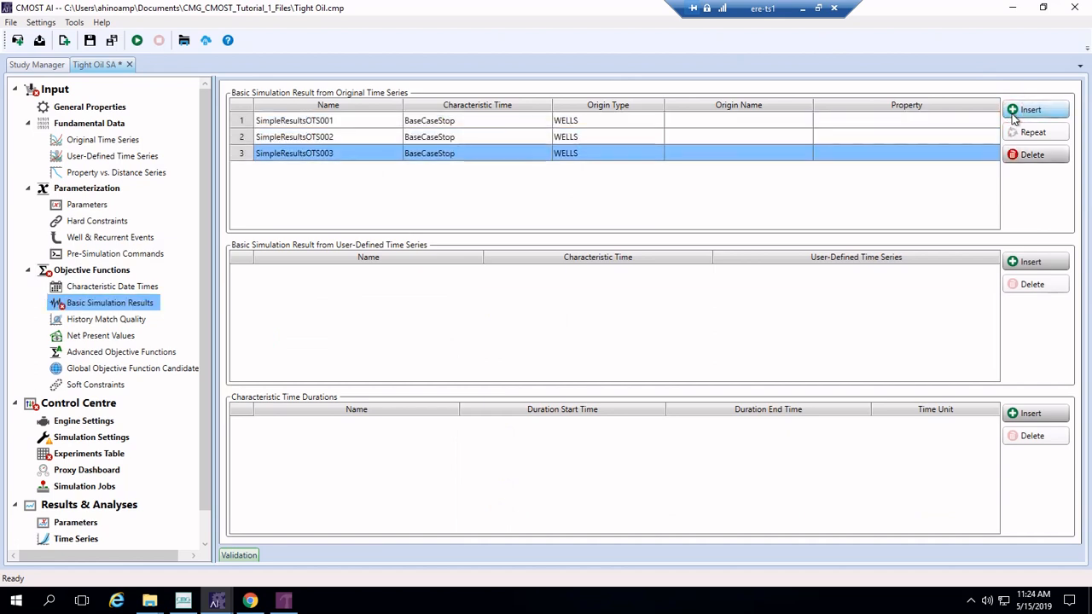
Name the first basic simulation result CumOil, with well Hz_w1 as origin and Cumulative Oil SC as property.
left_click(355, 122)
left_click(354, 123)
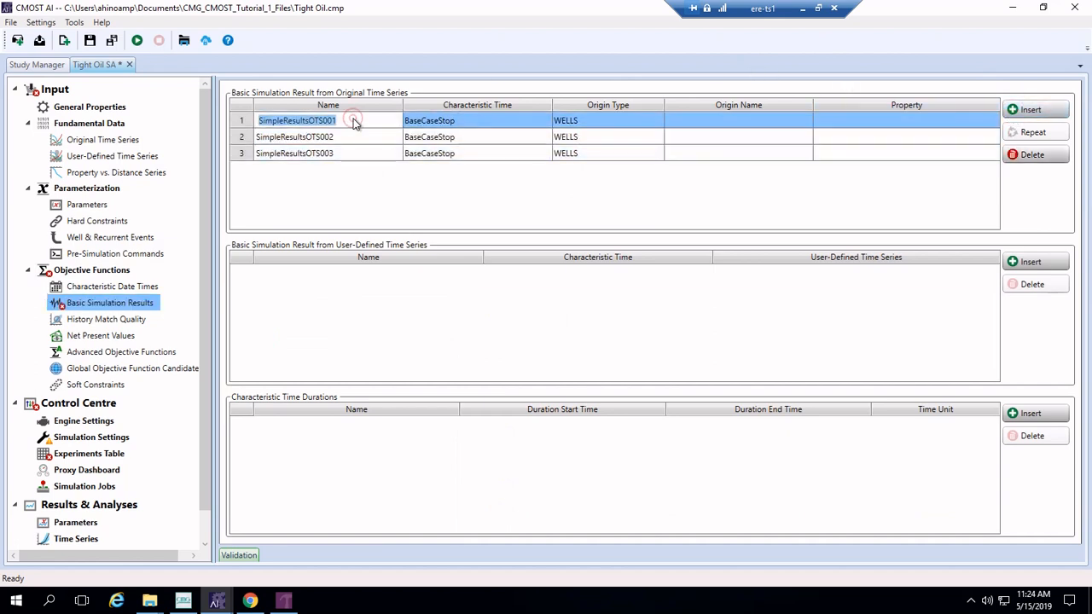
type("CumOil")
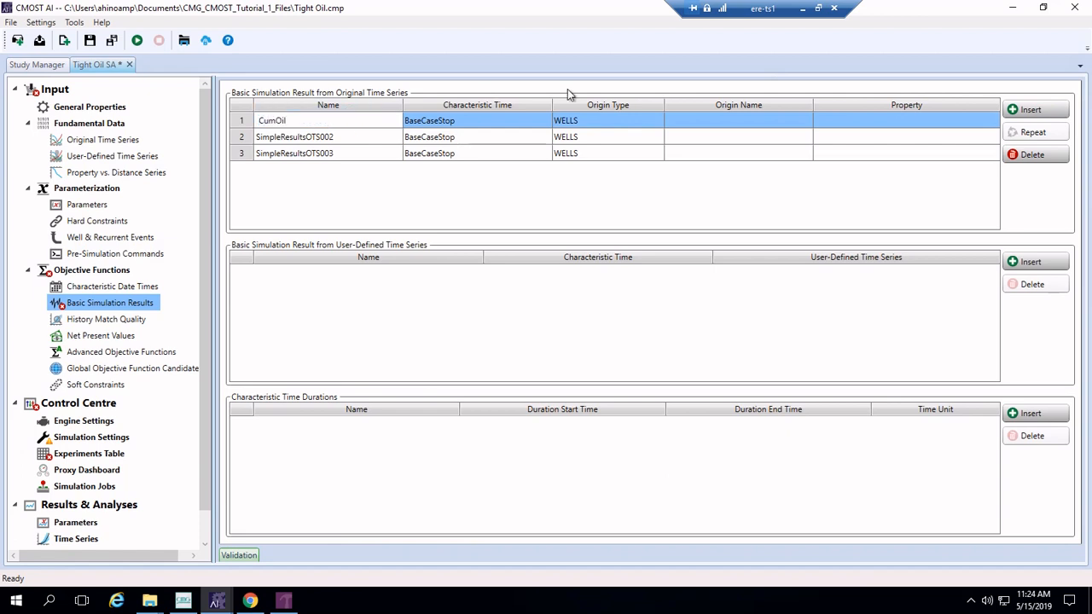
left_click(680, 122)
left_click(679, 122)
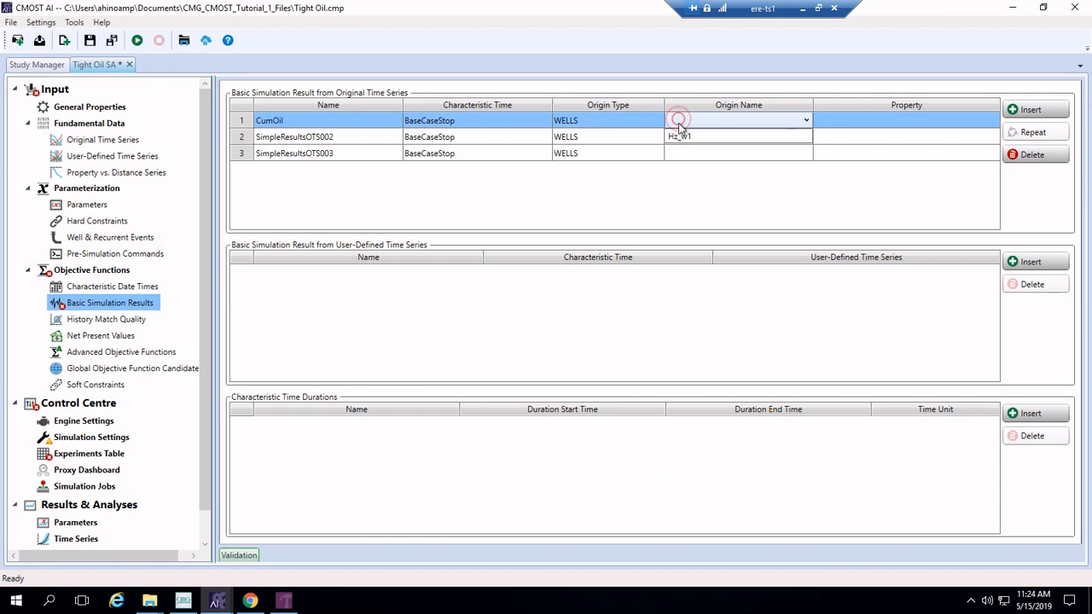
left_click(683, 135)
left_click(866, 123)
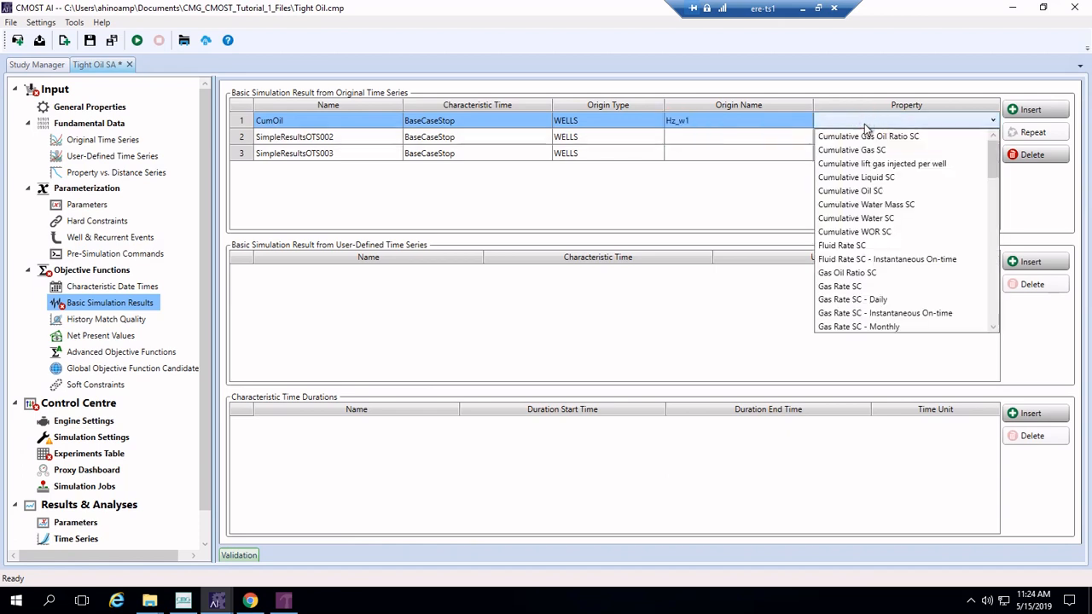
left_click(851, 190)
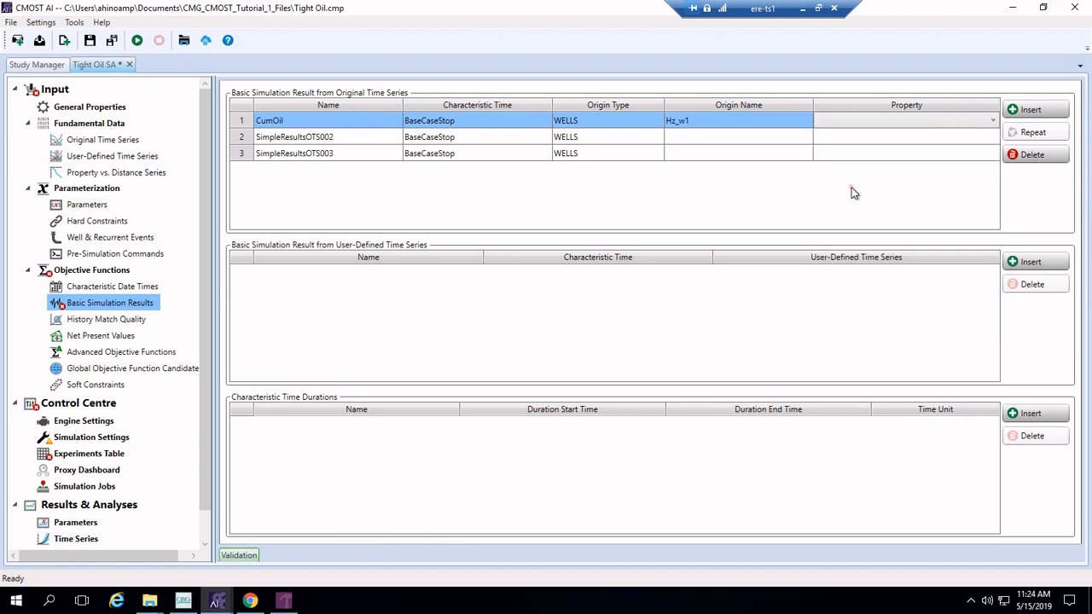
Name the second basic simulation result CumGas, with well Hz_w1 as origin and Cumulative Gas SC as property.
left_click(345, 145)
type("CumGas")
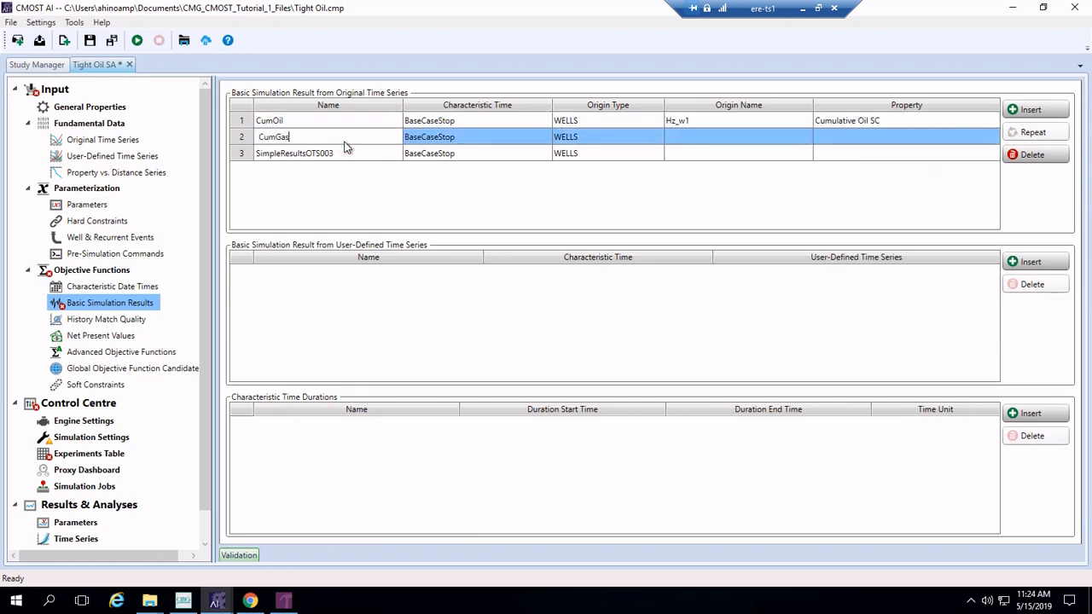
key("Return")
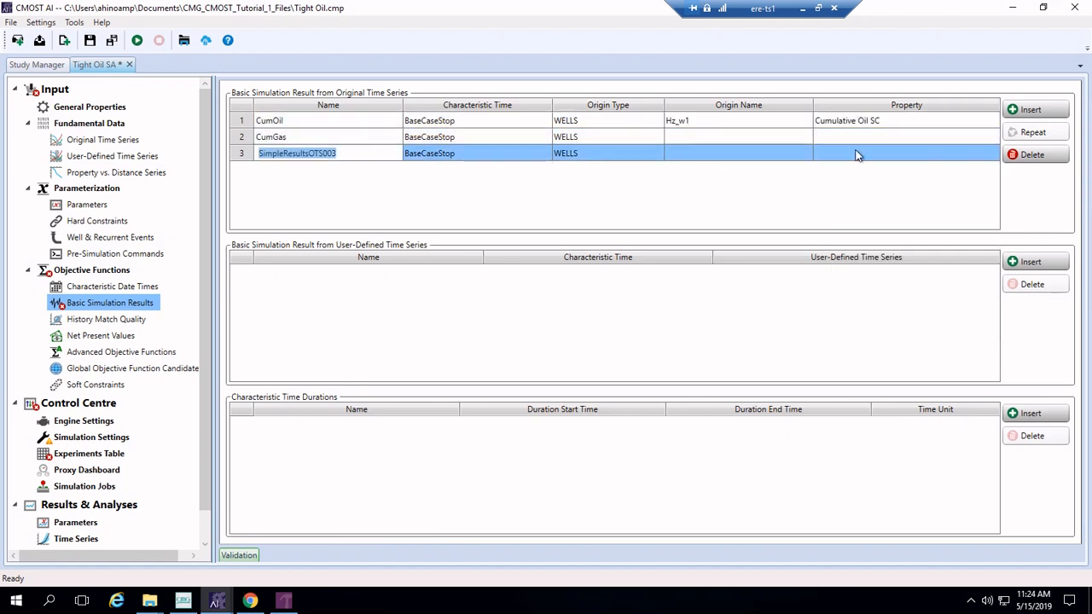
left_click(780, 138)
left_click(780, 138)
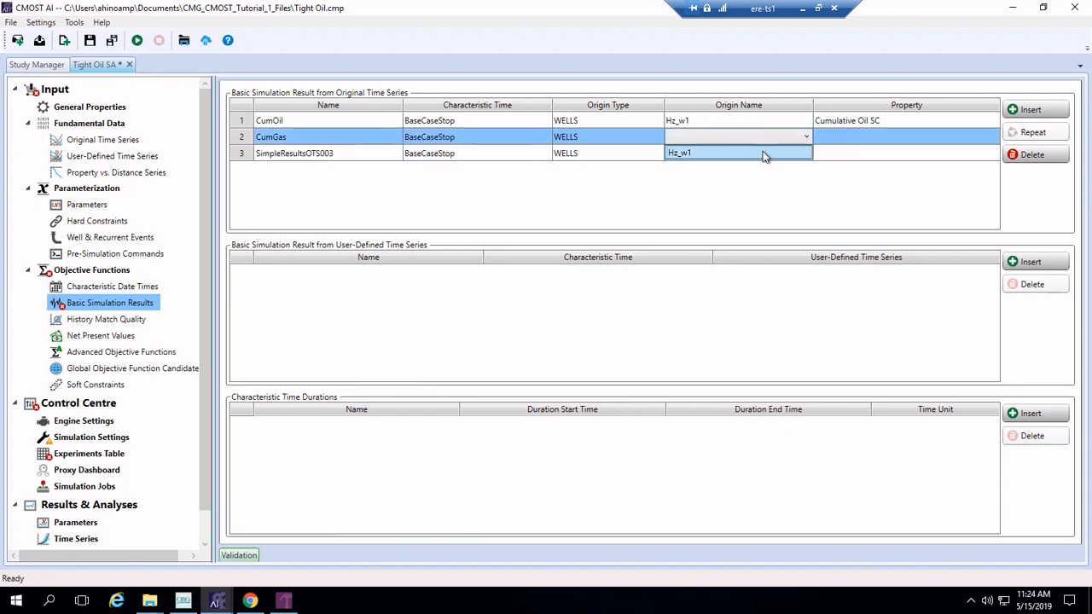
left_click(763, 151)
left_click(860, 141)
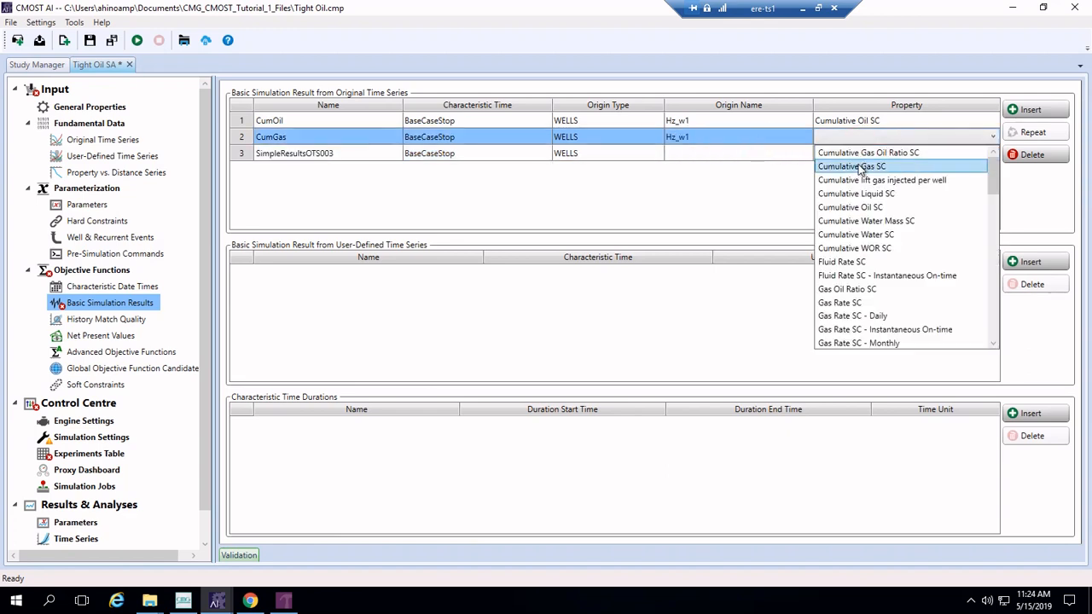
left_click(856, 165)
Name the third basic simulation result OilGasRatio, with well Hz_w1 as origin and Gas Oil Ratio SC as property.
left_click(335, 154)
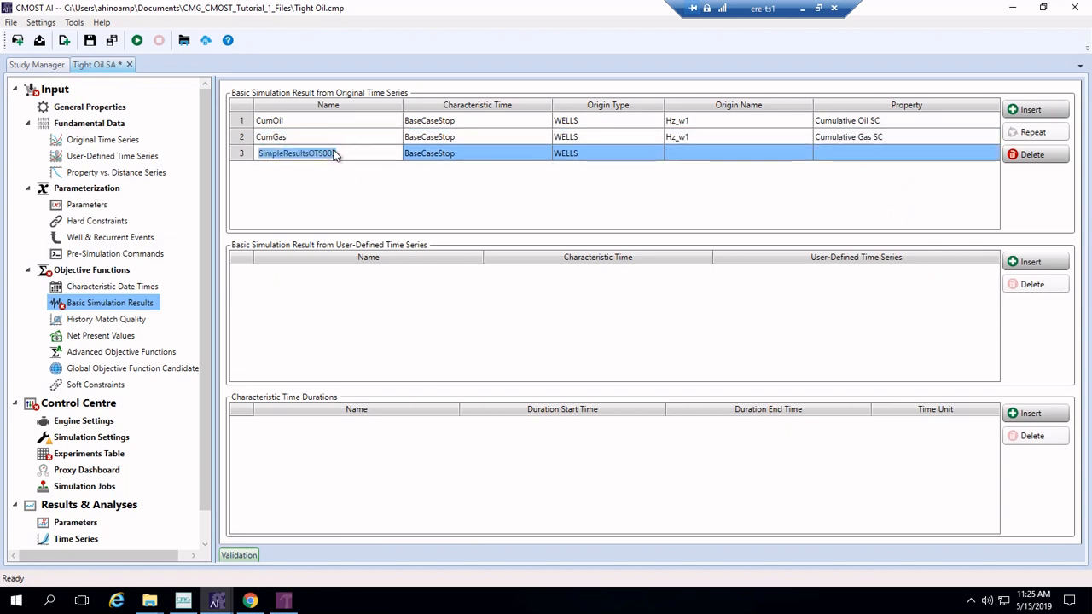
type("OilG")
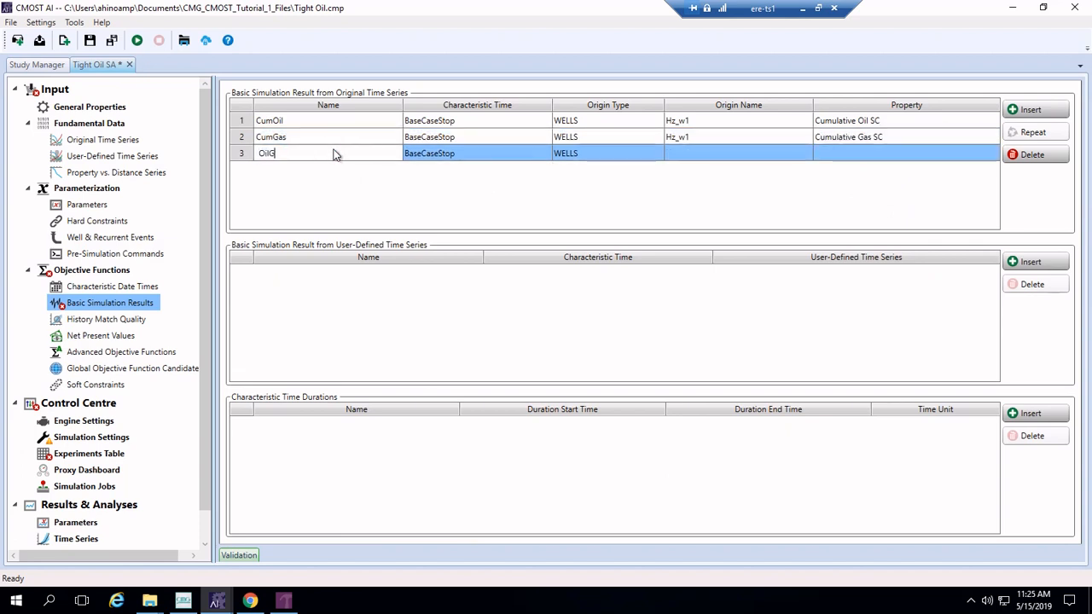
type("asRatio")
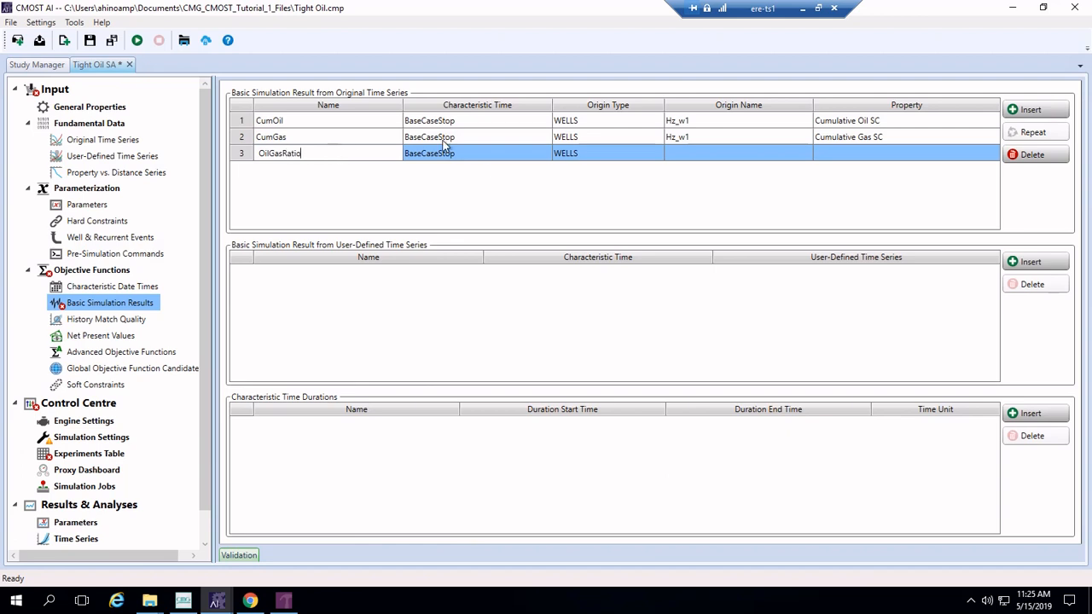
left_click(715, 157)
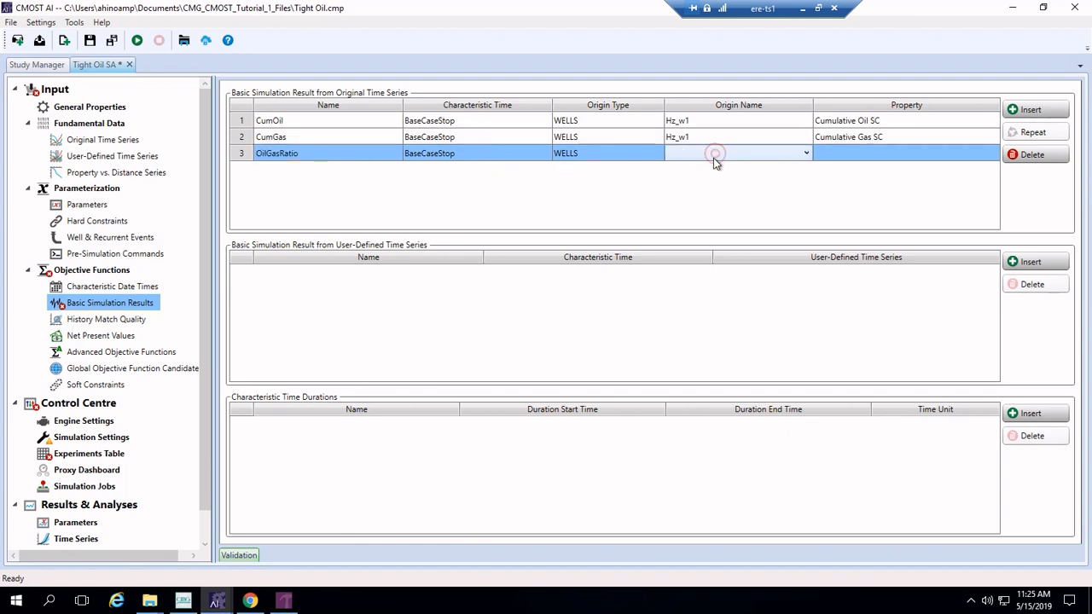
left_click(712, 158)
left_click(709, 170)
left_click(851, 158)
left_click(852, 158)
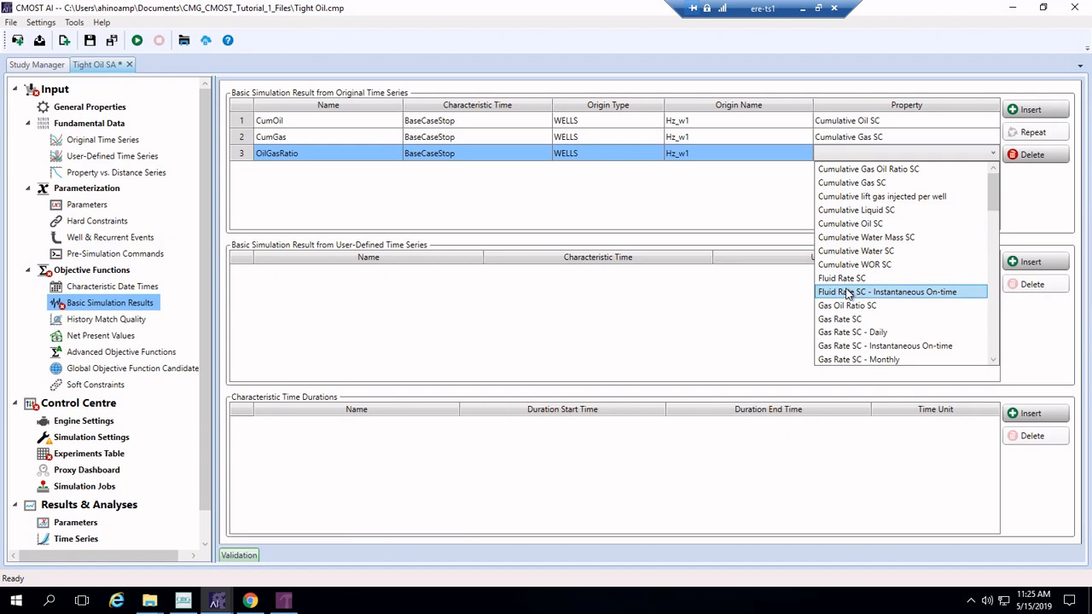
scroll(847, 293, "down", 2)
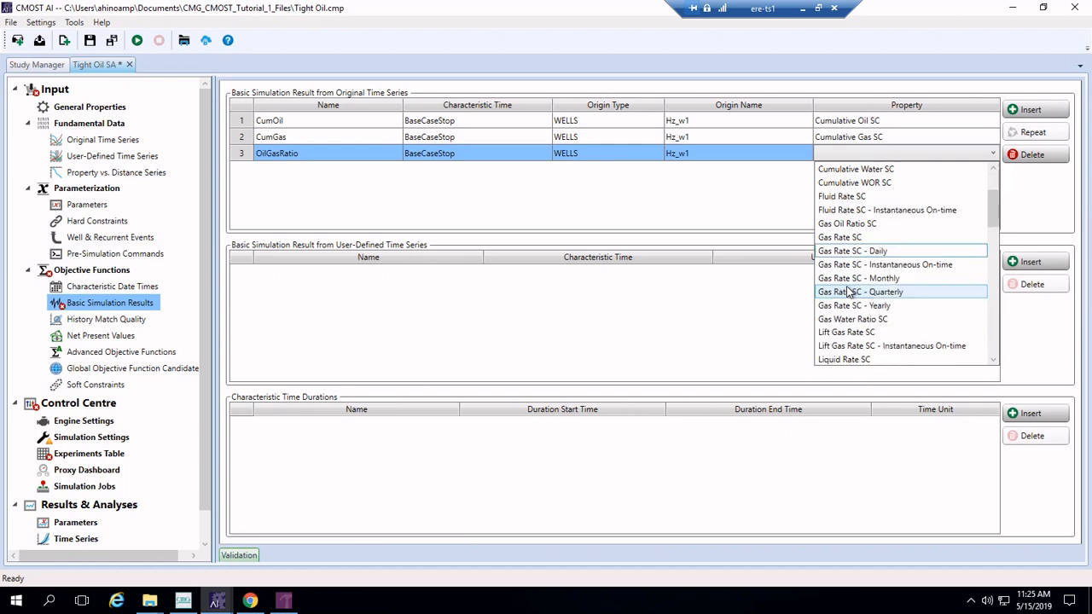
scroll(848, 293, "down", 1)
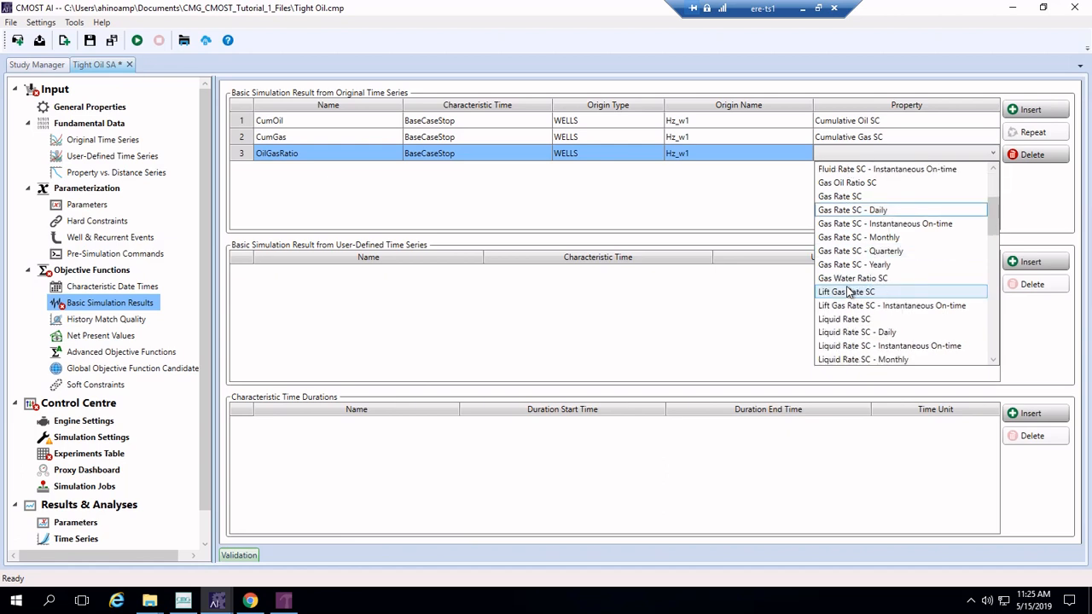
left_click(881, 184)
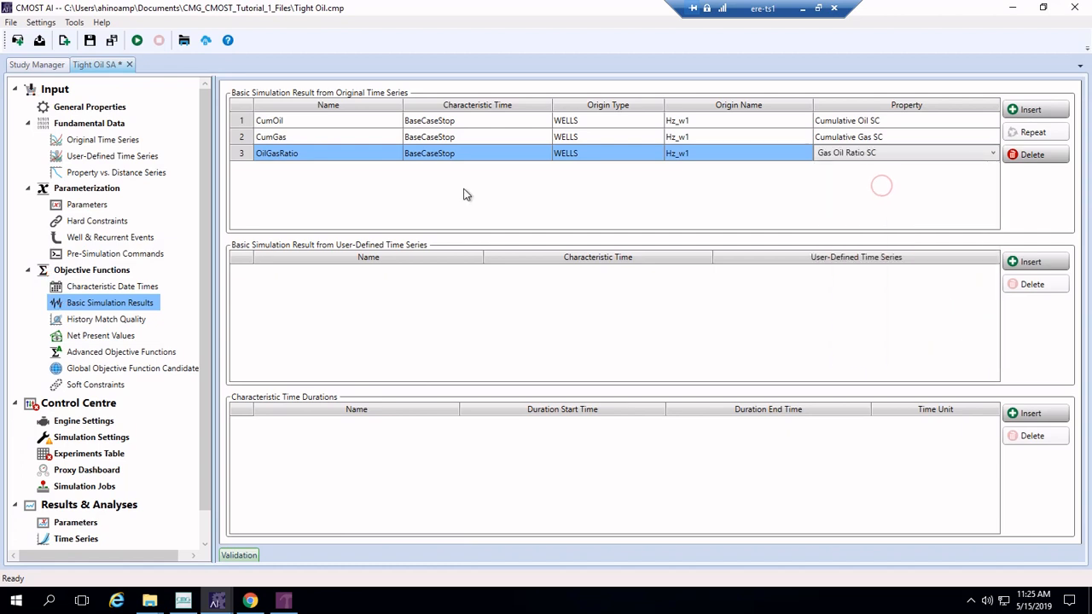
Rename the third basic simulation result as GasOilRatio to match its property.
left_click(273, 162)
left_click(273, 157)
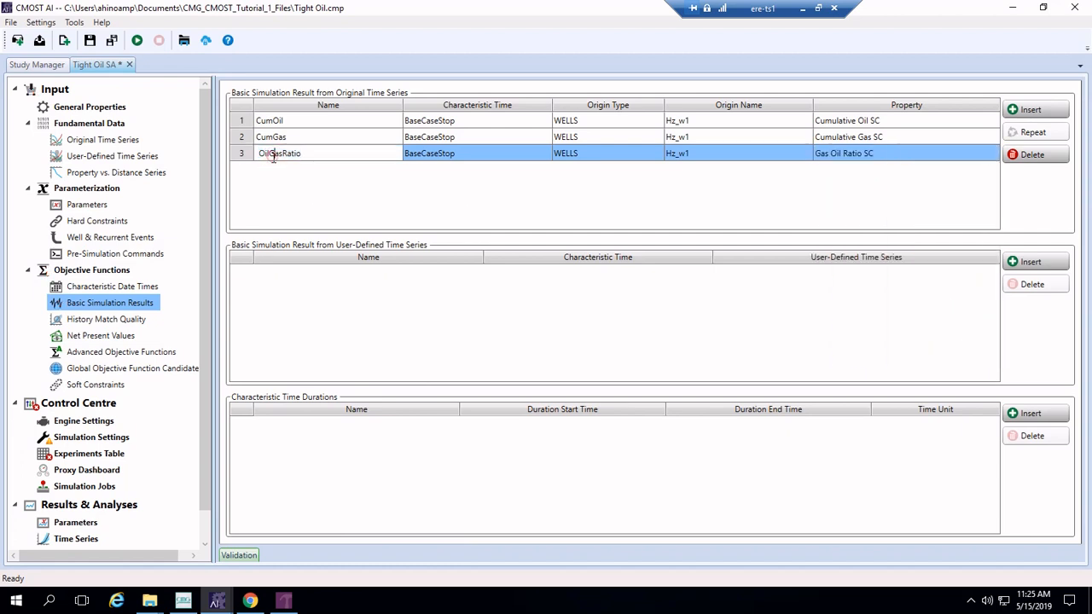
key("BackSpace")
key("BackSpace")
key("BackSpace")
left_click(271, 154)
type("Oil")
key("Return")
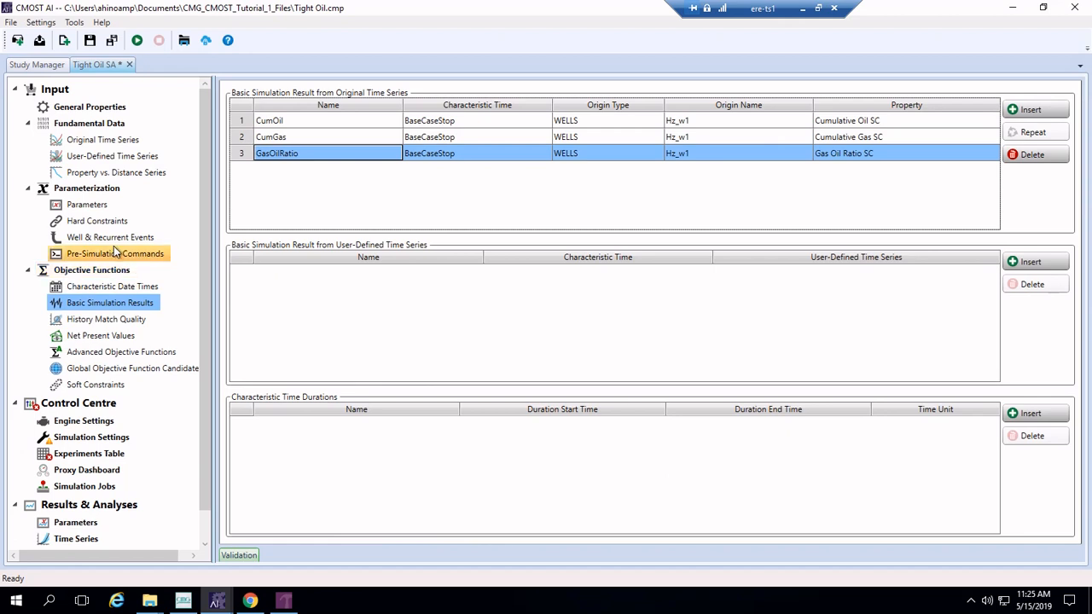
Add a pre-simulation command that runs CMG Builder silently.
left_click(85, 205)
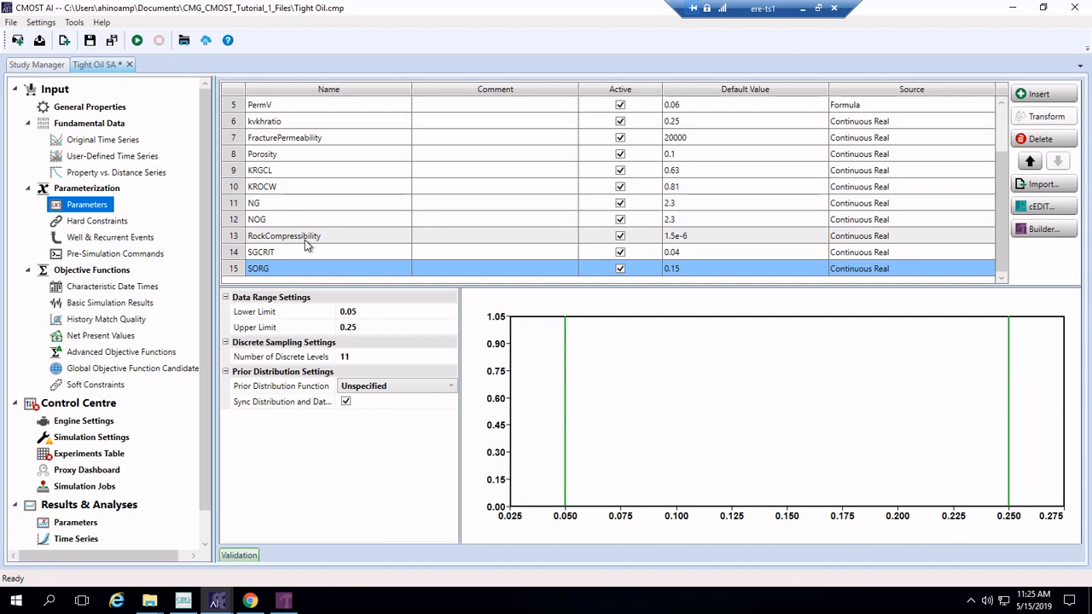
left_click(117, 307)
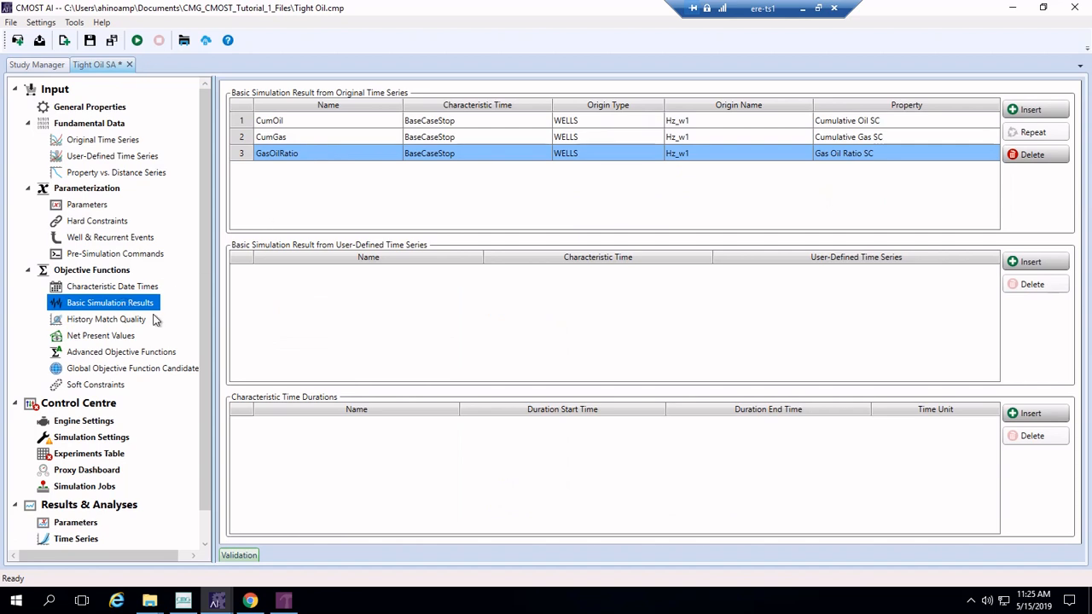
scroll(119, 381, "down", 1)
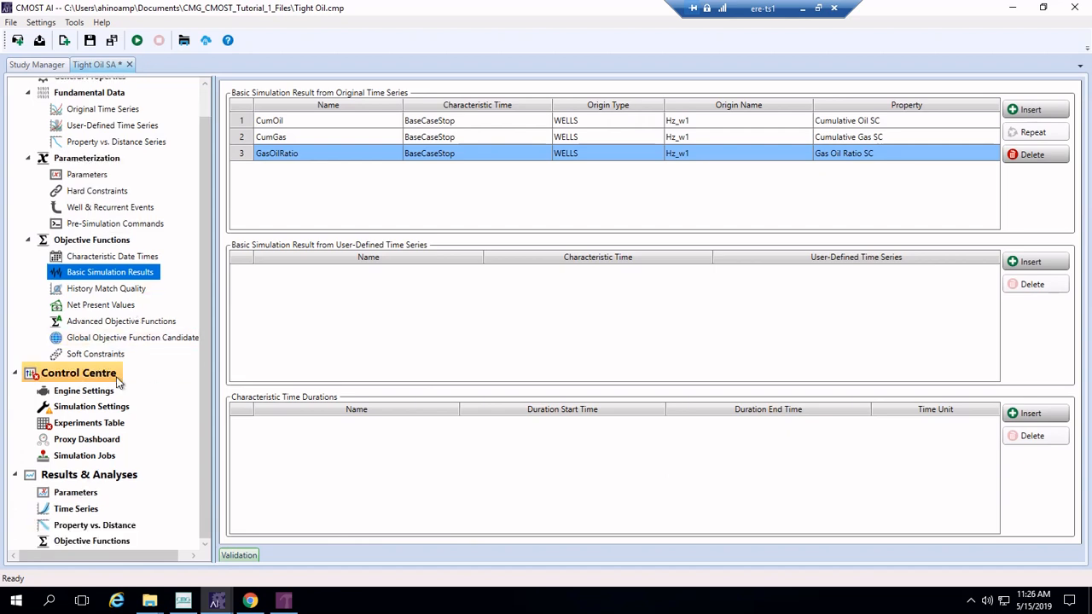
left_click(138, 222)
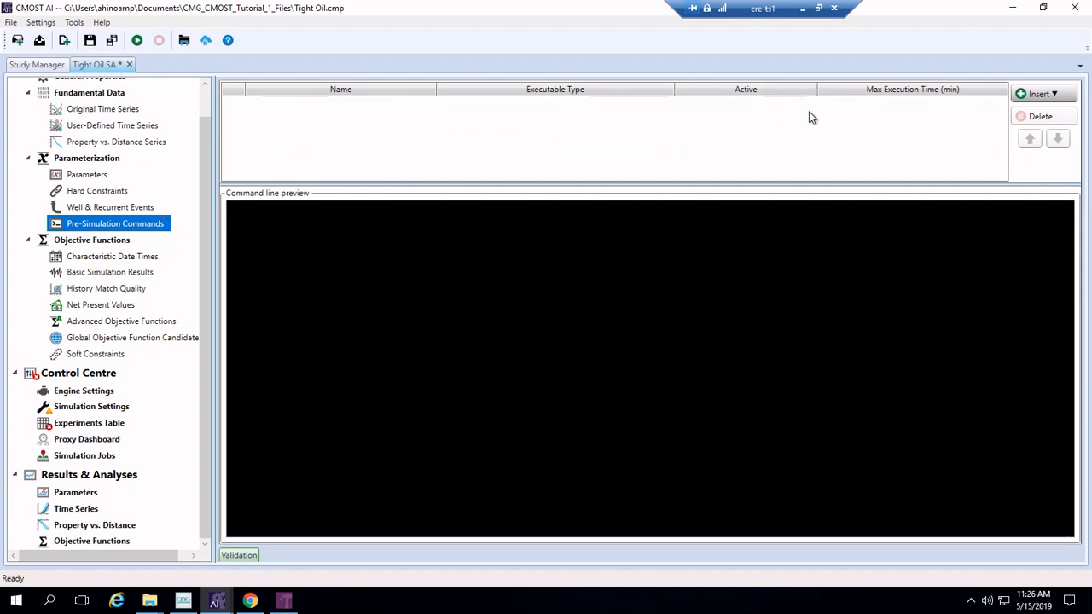
left_click(1039, 94)
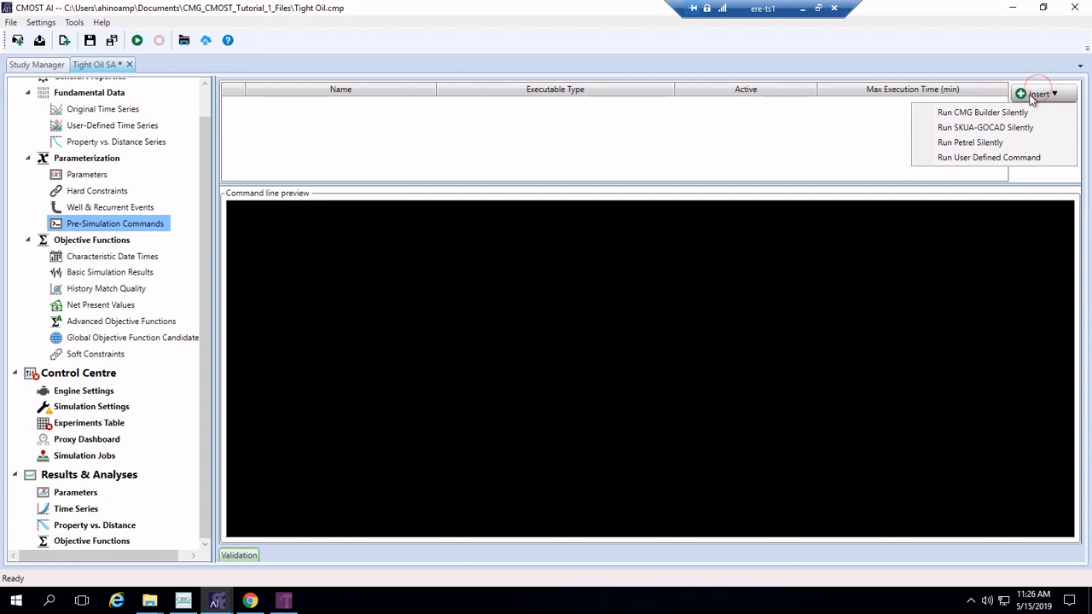
left_click(981, 111)
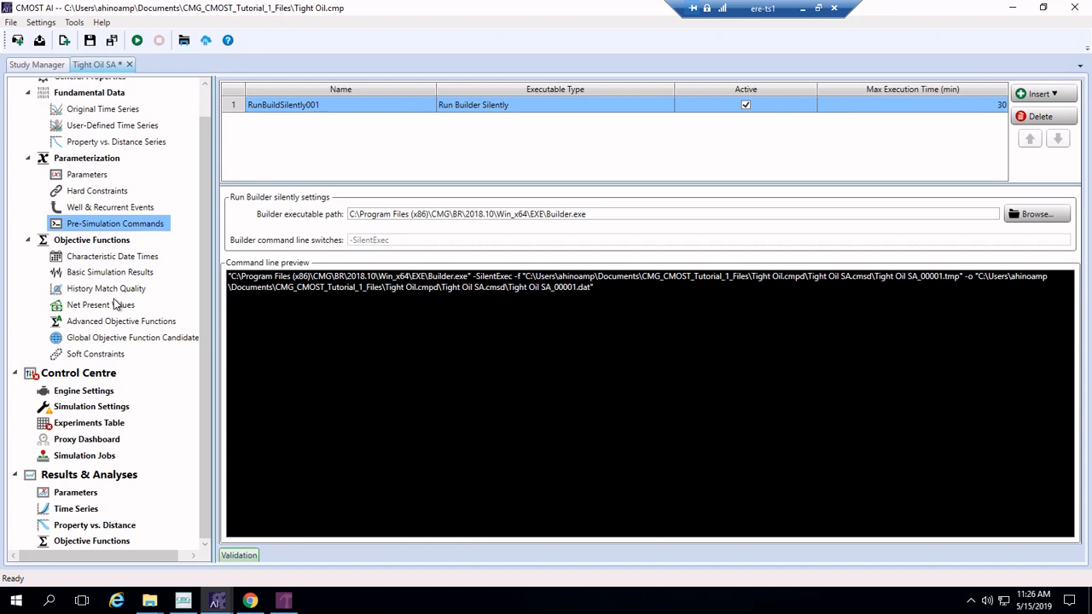
Review the experiments progress in the Control Centre and the engine settings of the sensitivity analysis.
left_click(90, 374)
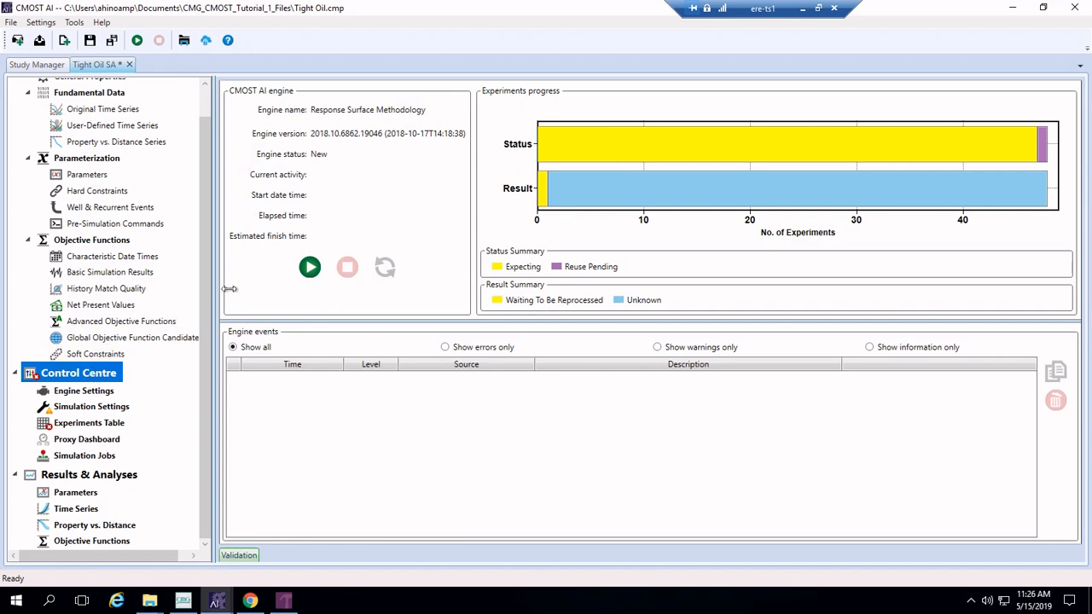
mouse_move(573, 138)
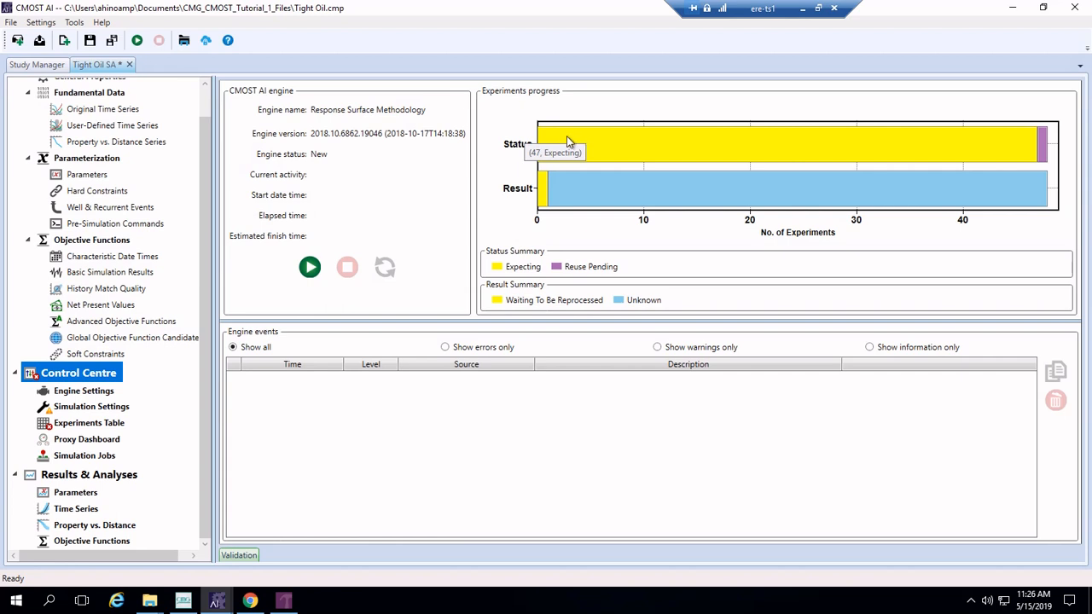
mouse_move(690, 203)
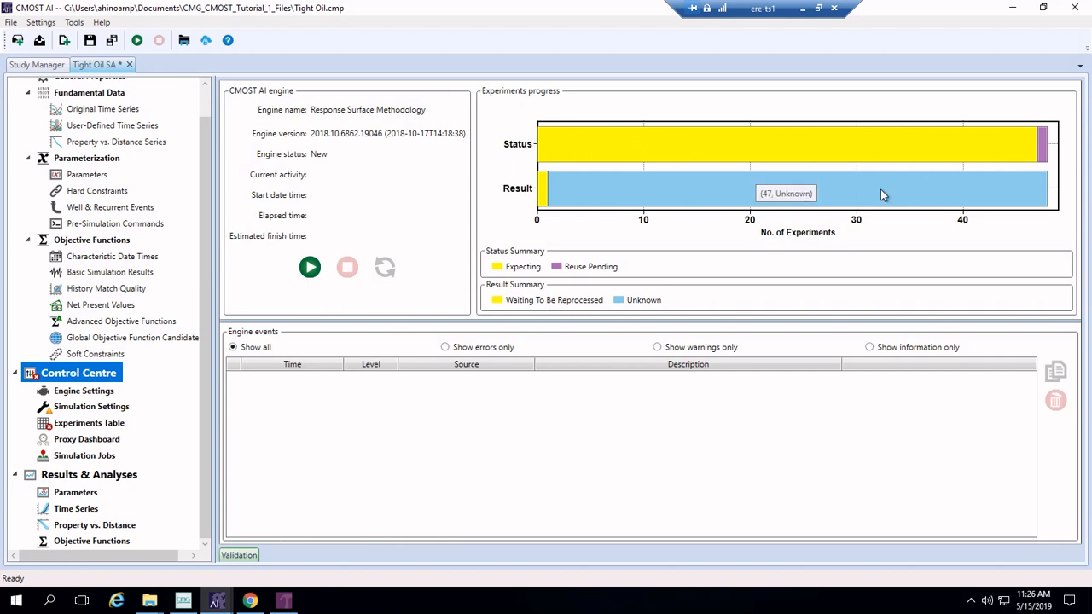
left_click(83, 390)
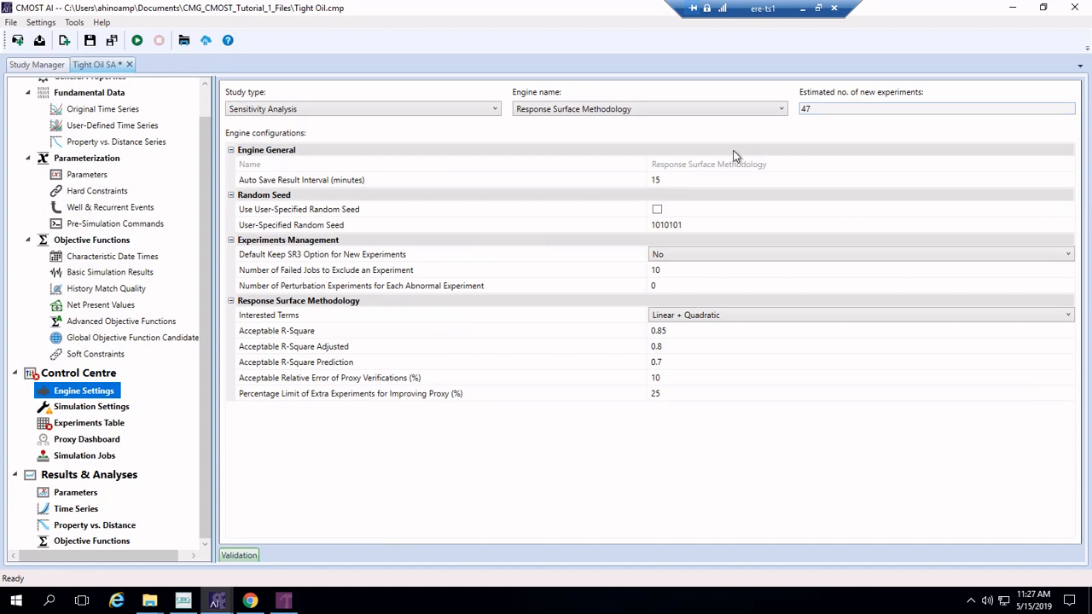
Activate the Local scheduler with 4 maximum concurrent jobs and set the simulator's maximum run time per job to 1 hour.
left_click(113, 411)
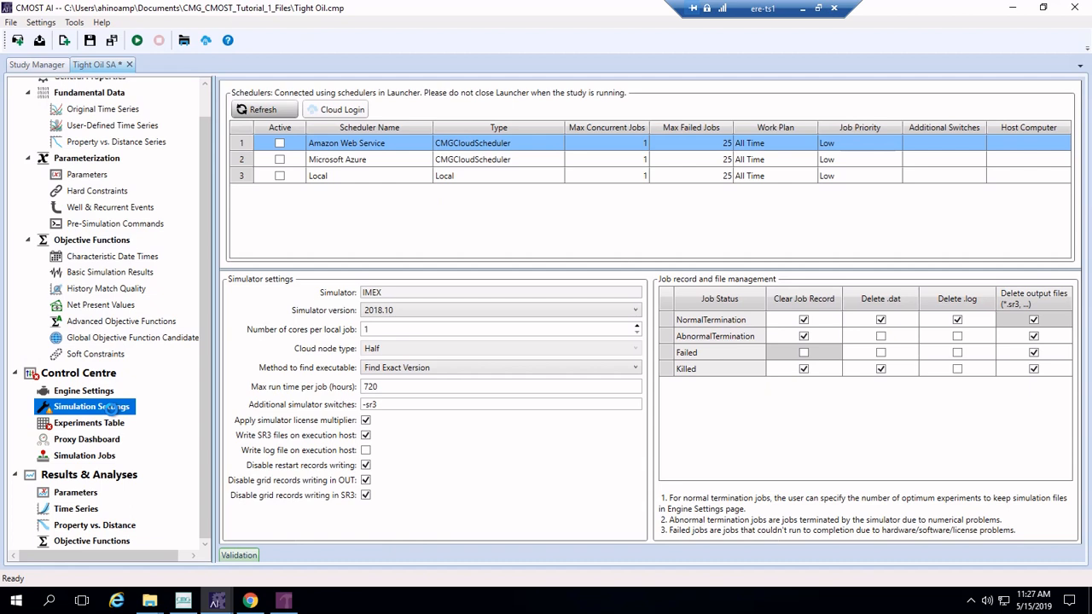
left_click(281, 175)
left_click(280, 175)
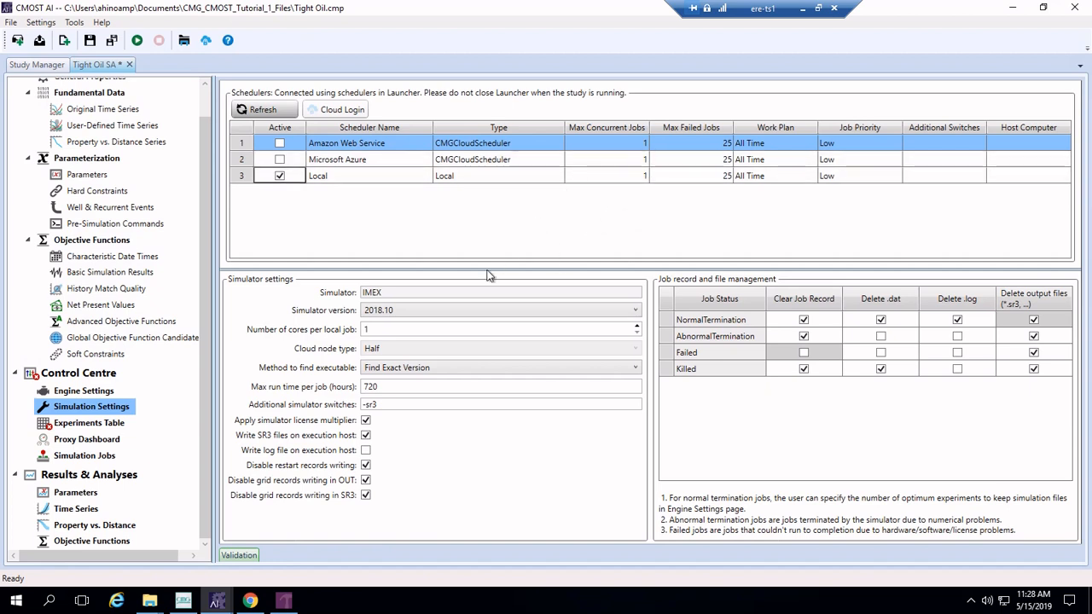
left_click(406, 333)
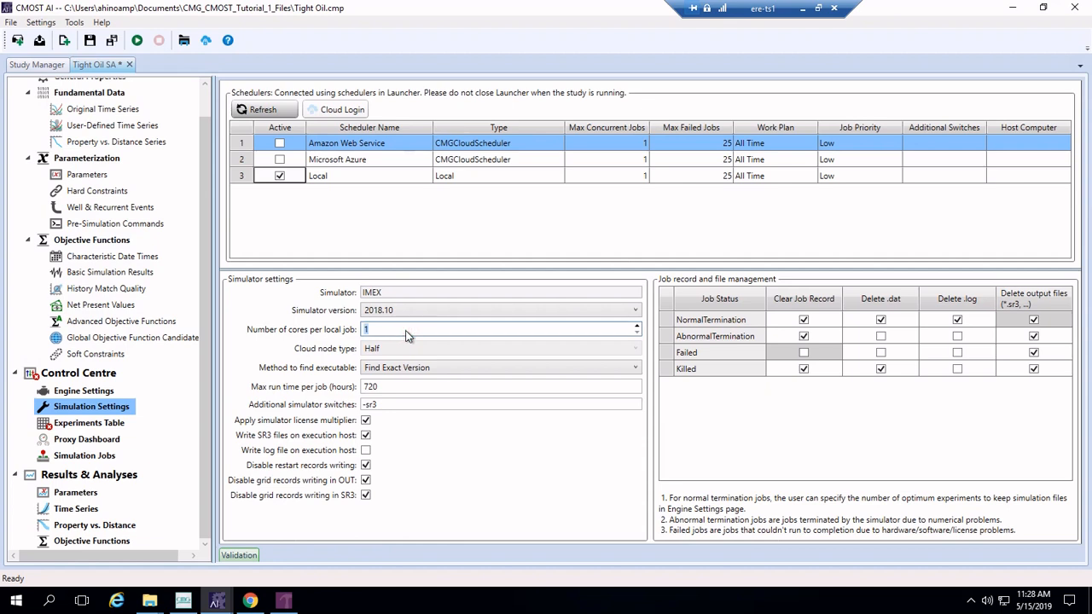
left_click(630, 178)
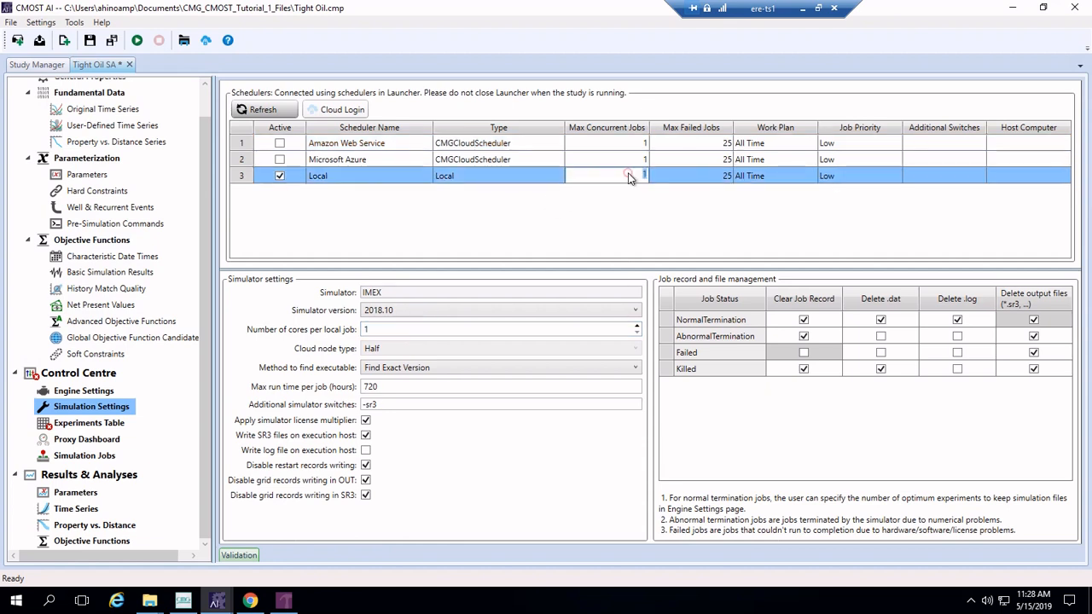
type("4")
left_click(399, 389)
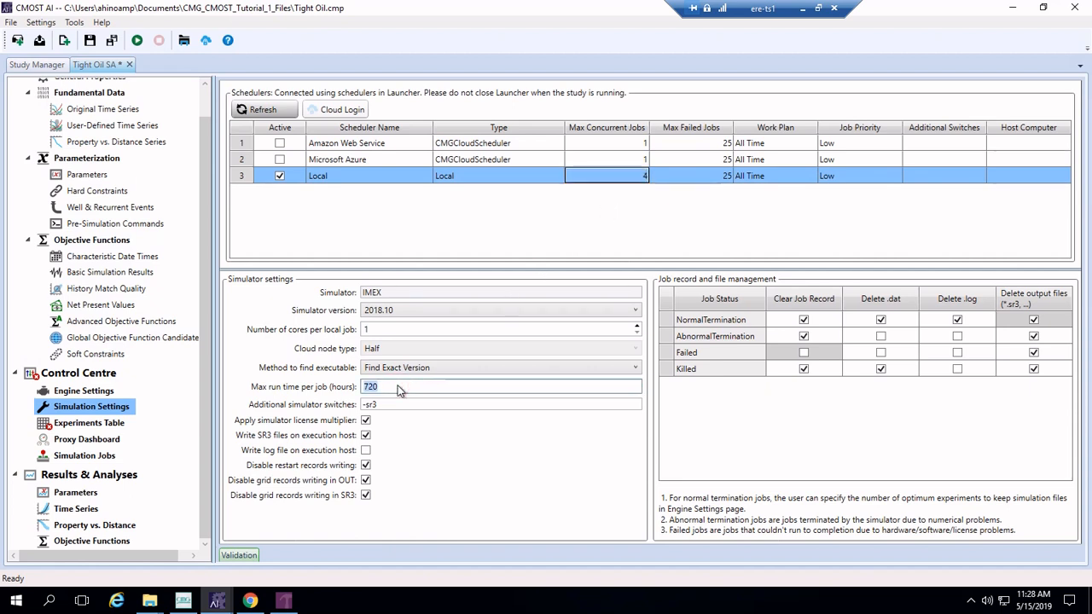
type("1")
Resolve the reuse-pending experiment in the Experiments Table, accepting 0.25 as its kvkhratio value.
left_click(116, 428)
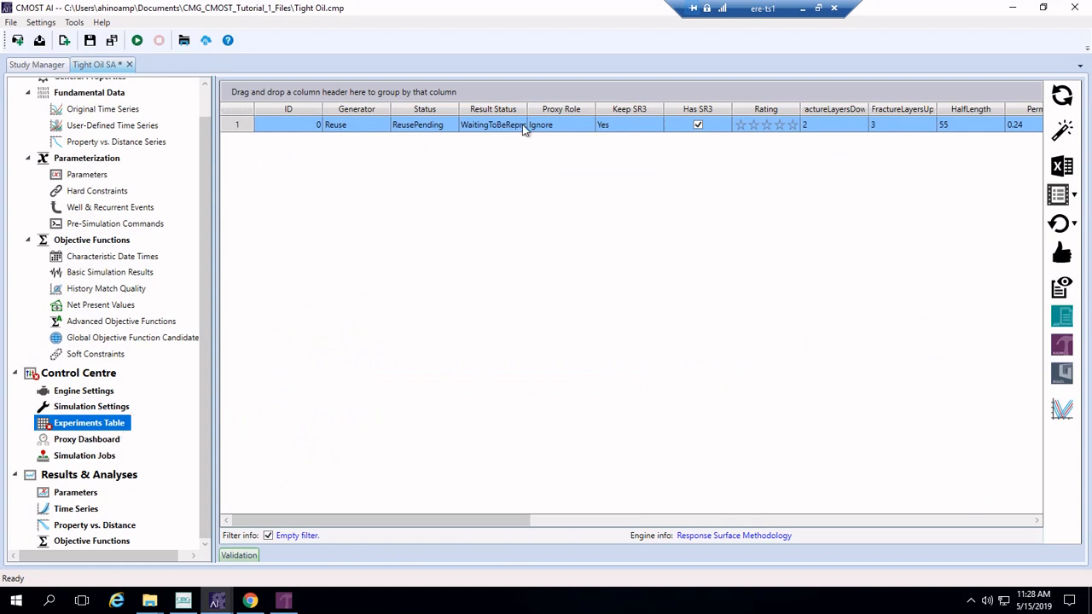
right_click(246, 126)
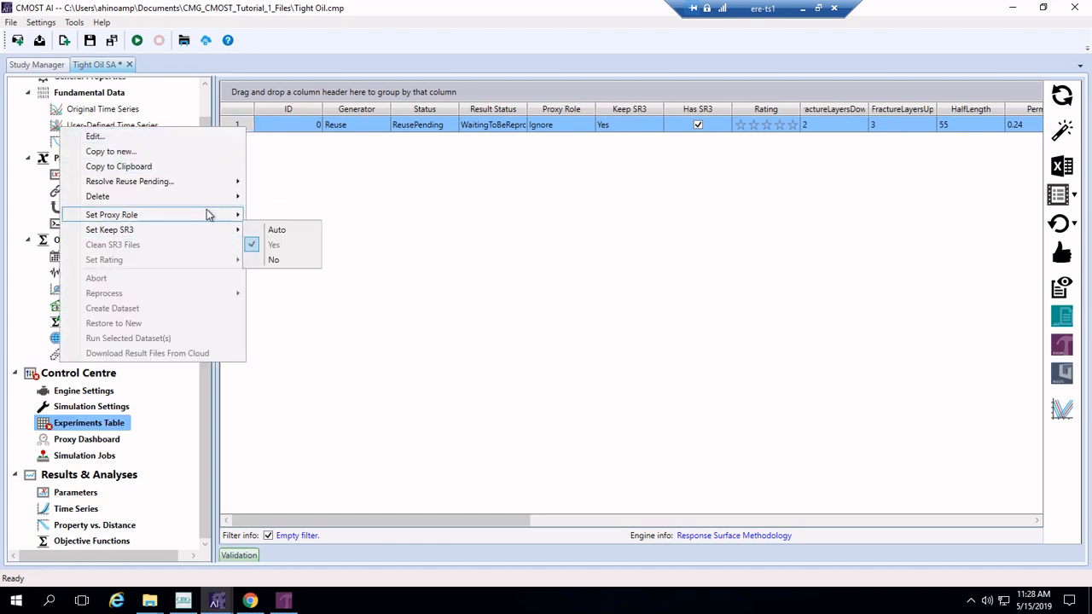
mouse_move(232, 181)
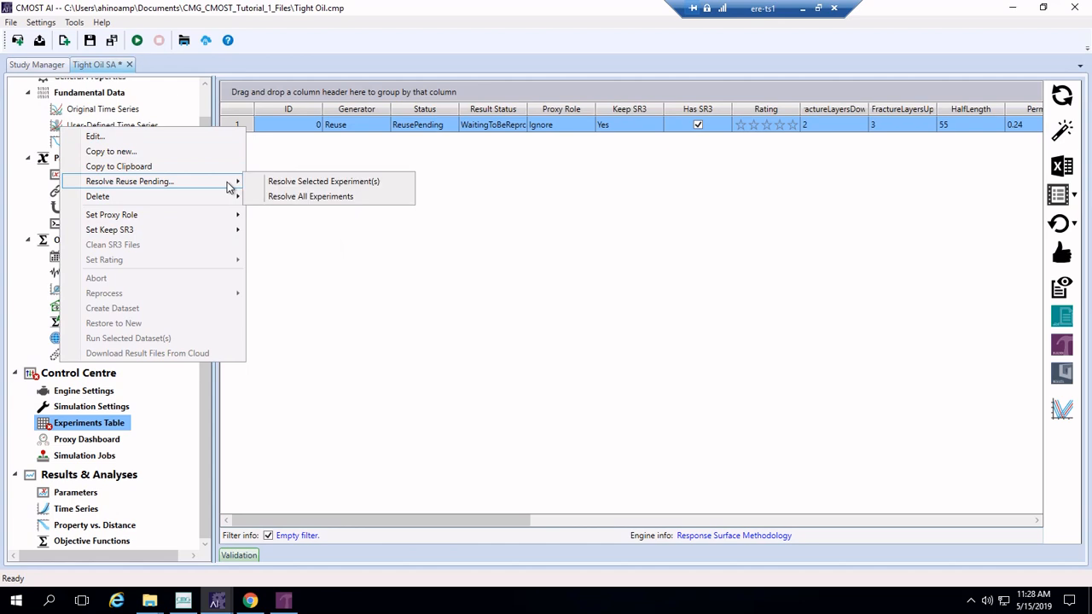
left_click(300, 182)
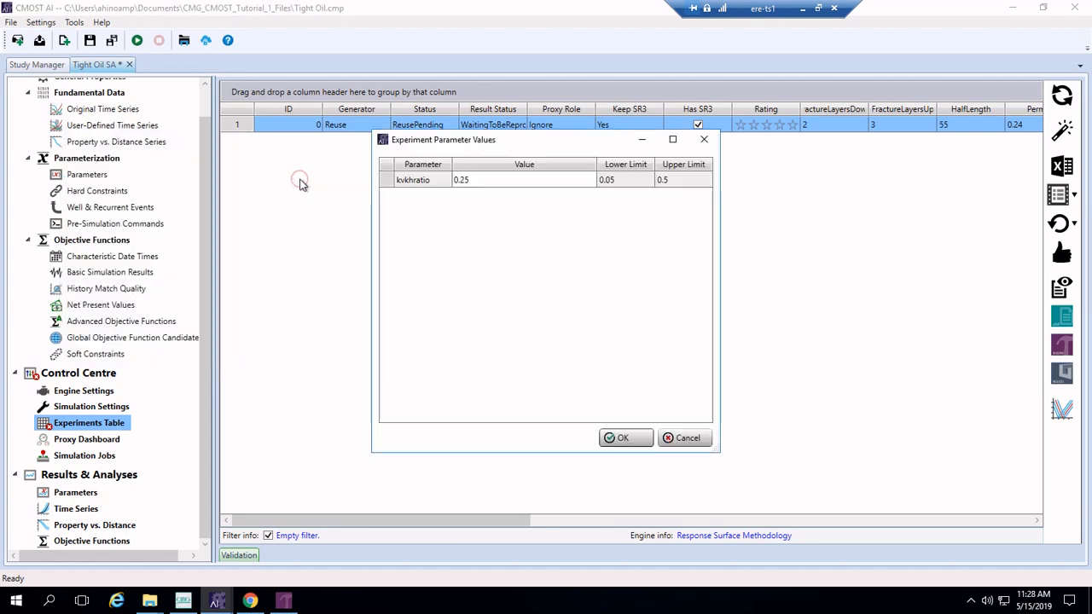
left_click(501, 181)
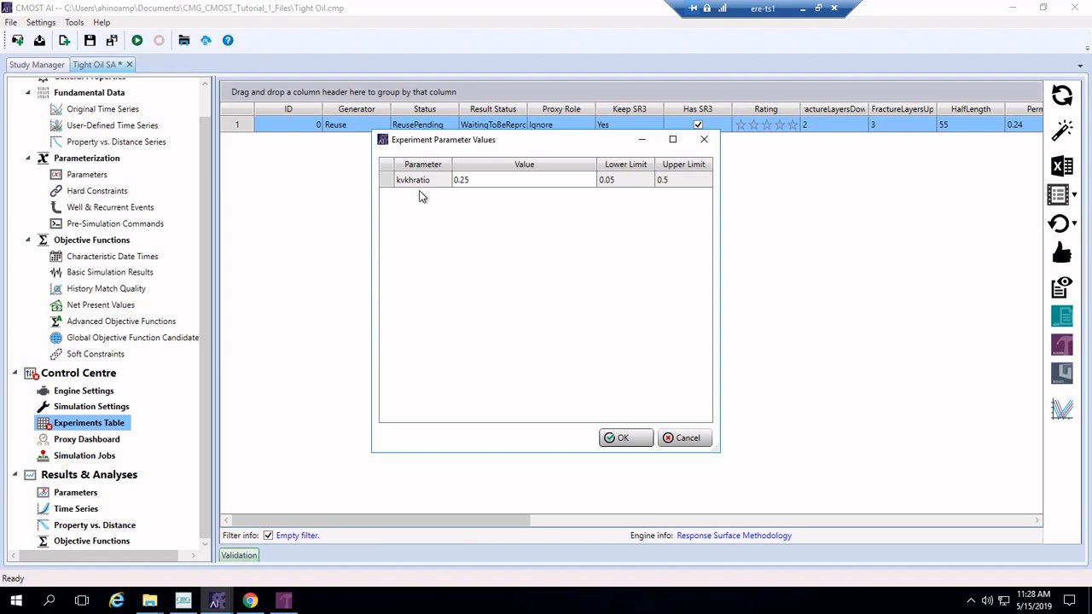
left_click(492, 183)
left_click(618, 442)
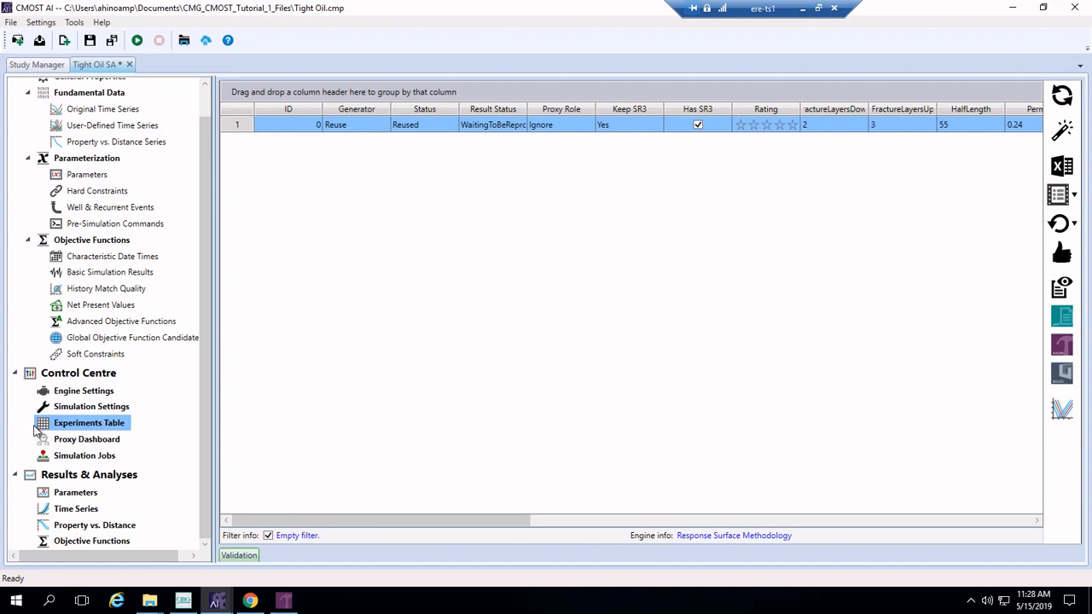
Save the current study and try to start the CMOST AI engine from the Control Centre.
scroll(34, 431, "up", 2)
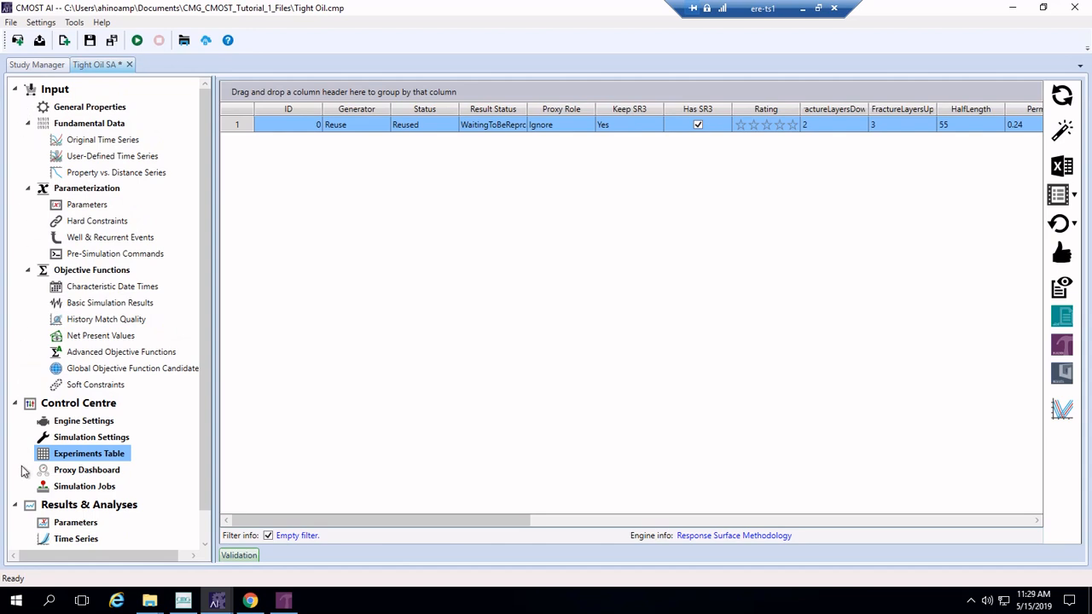
scroll(24, 472, "down", 2)
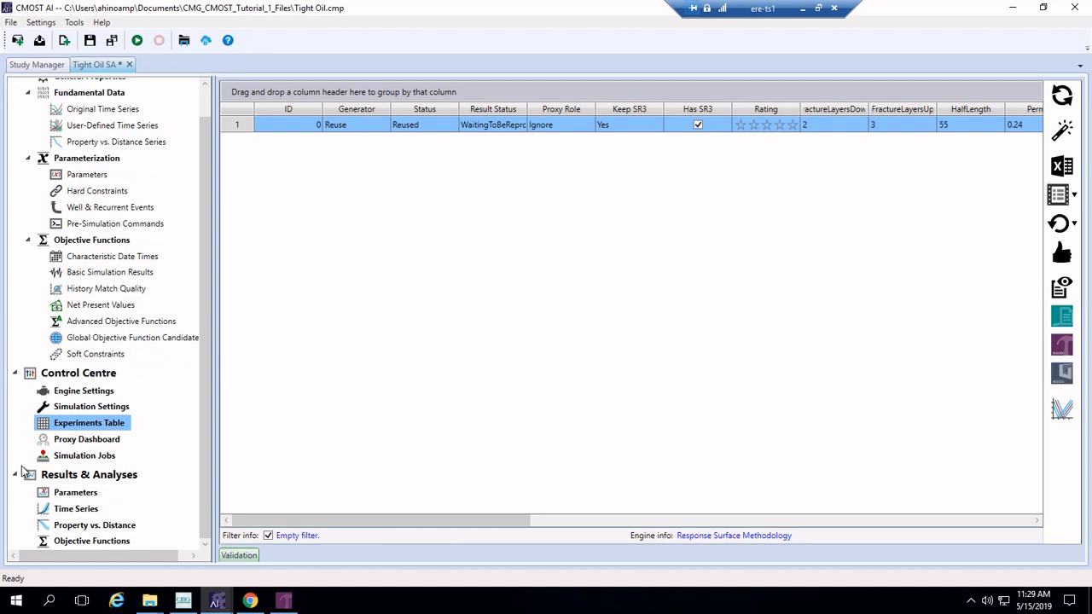
left_click(82, 378)
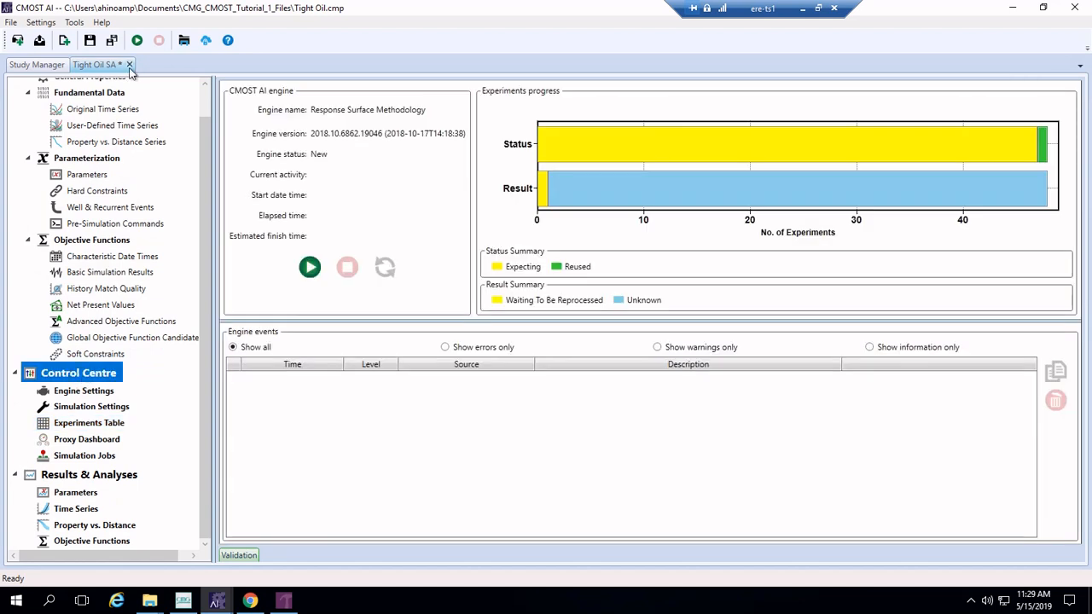
left_click(94, 49)
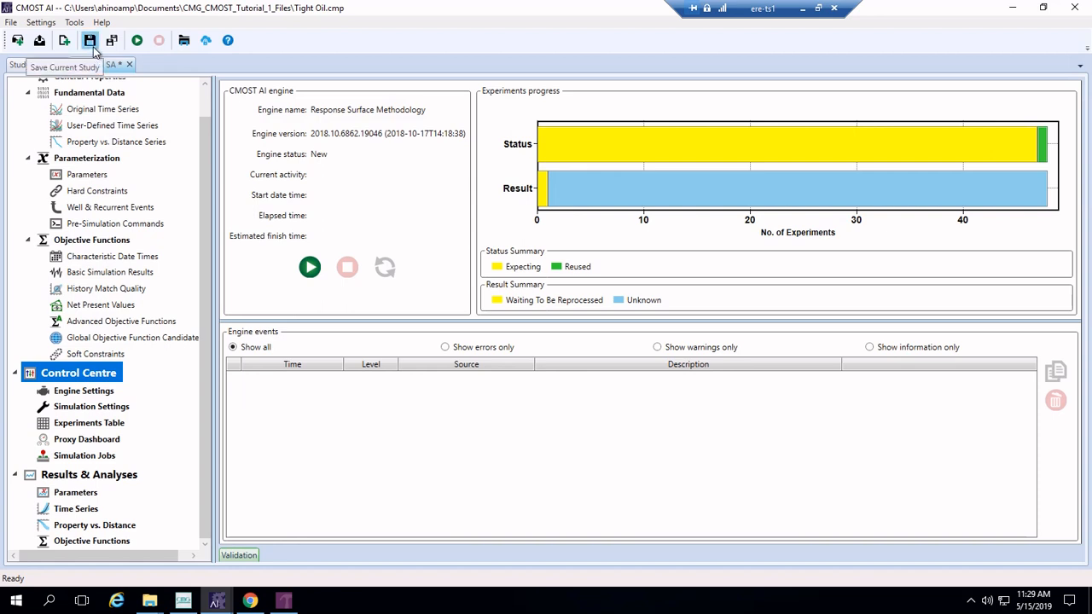
left_click(93, 49)
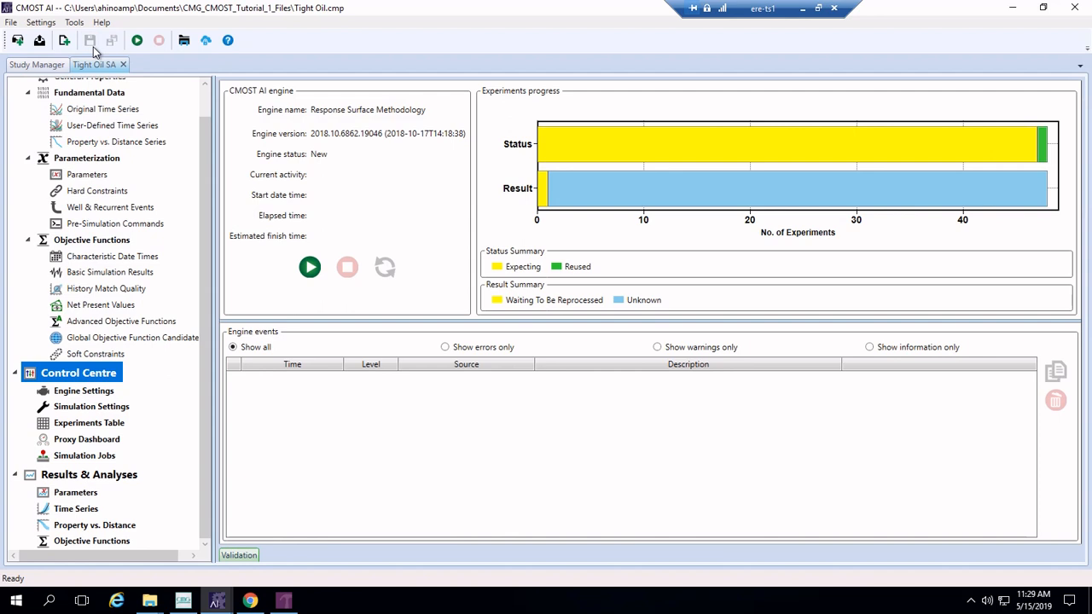
left_click(309, 267)
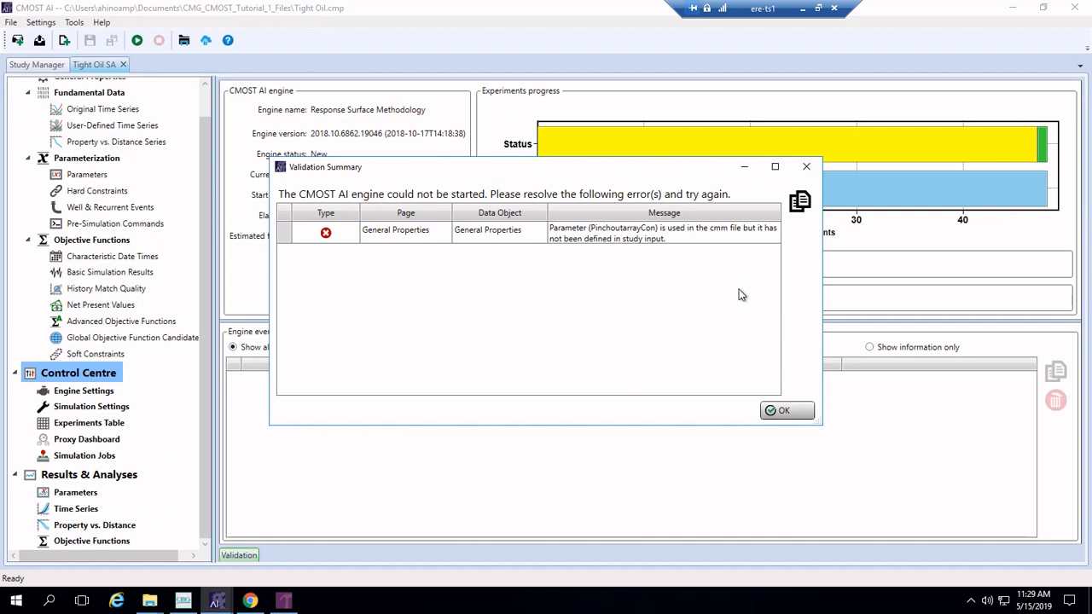
left_click(785, 412)
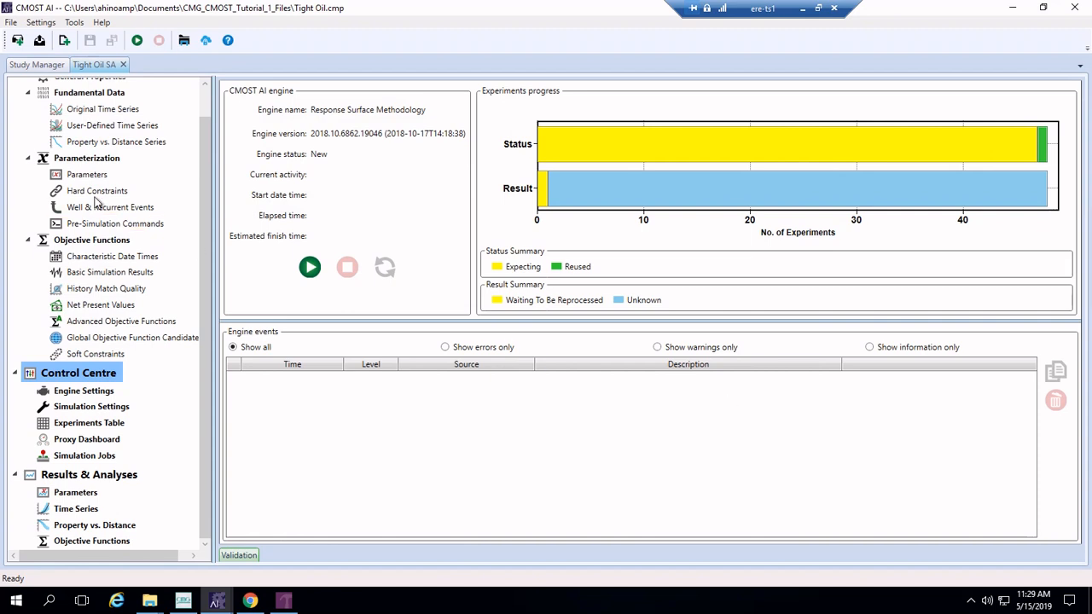
Check the study's parameter list, then open the master dataset in cEDIT and find "pinch" in it.
scroll(98, 205, "up", 1)
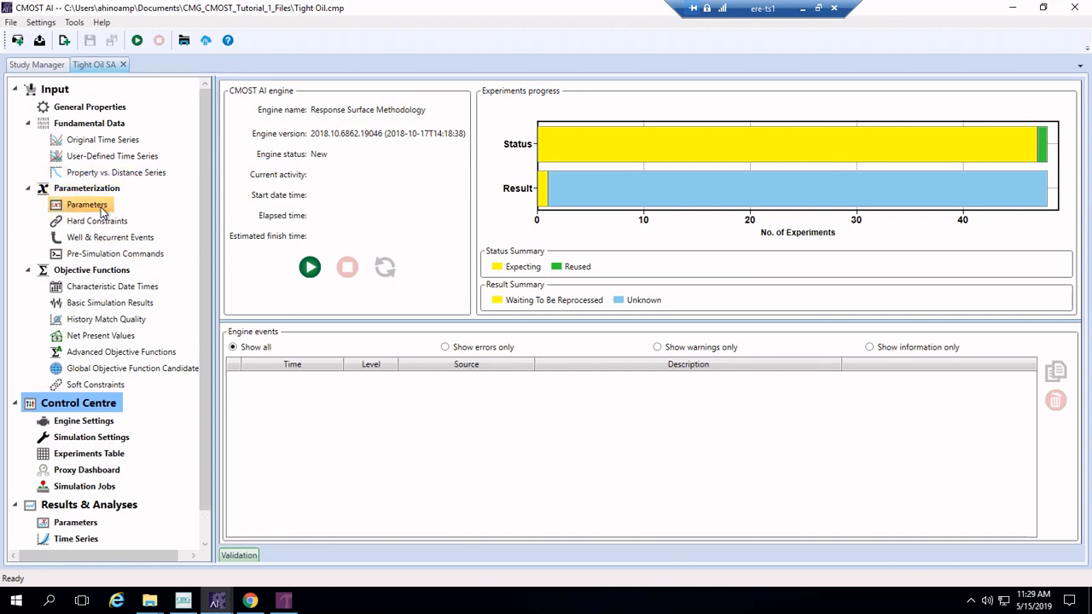
left_click(101, 210)
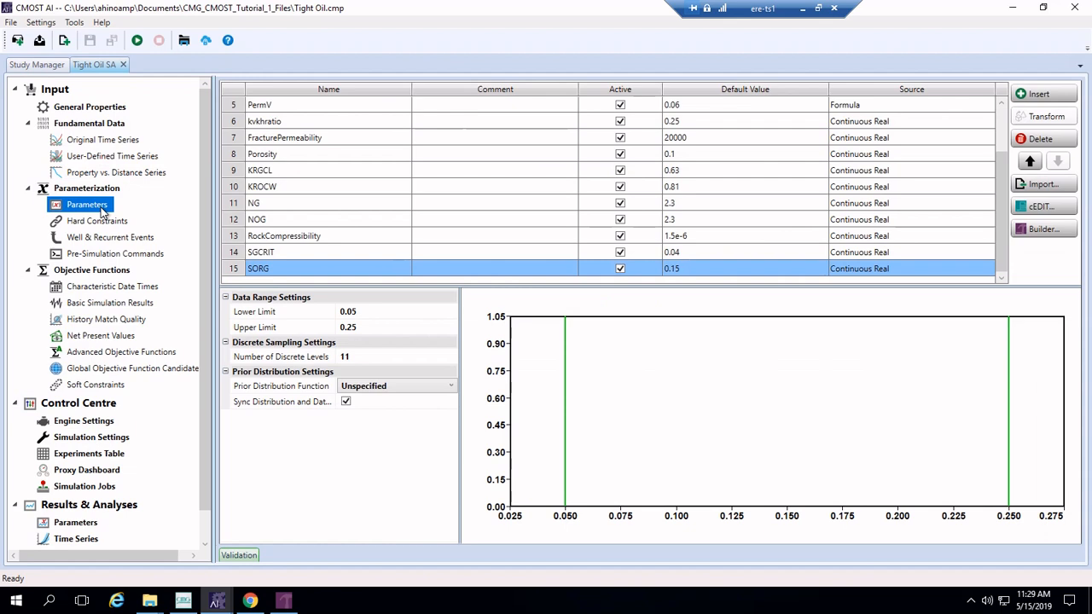
scroll(481, 236, "up", 2)
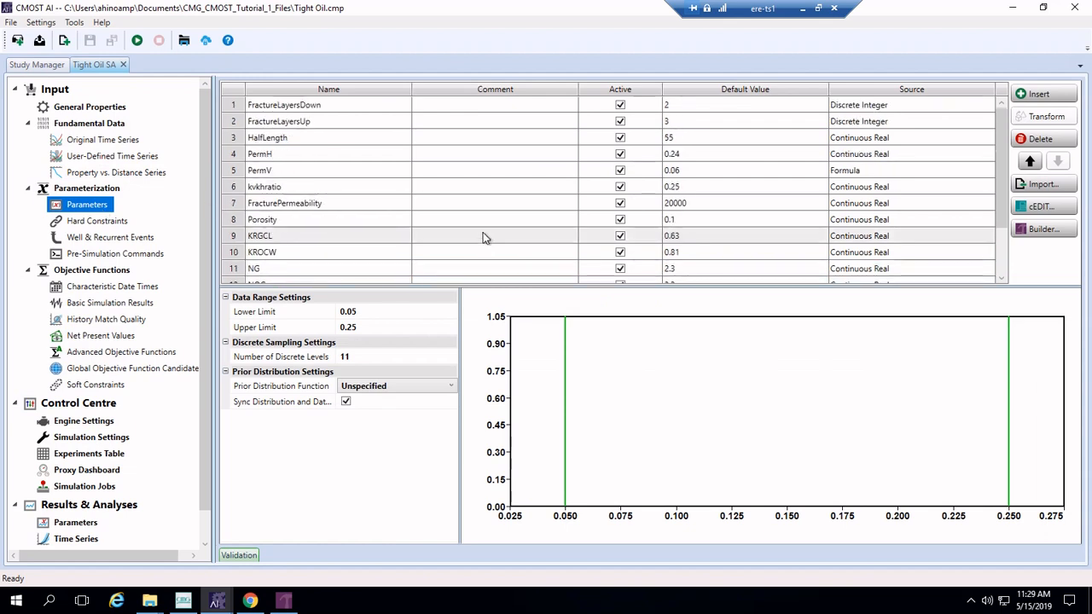
left_click(1055, 212)
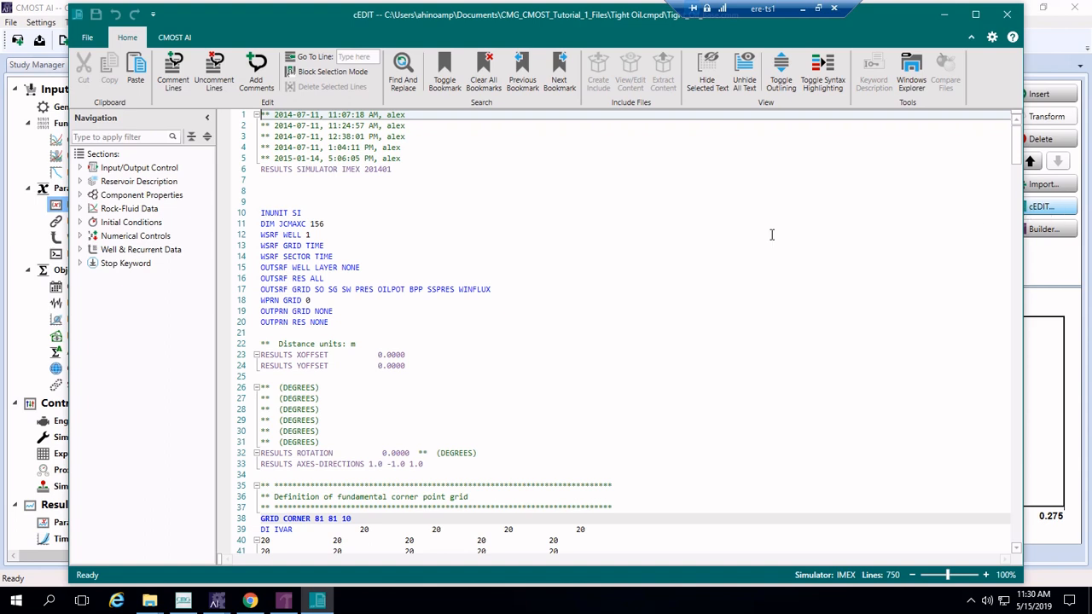
scroll(460, 311, "down", 3)
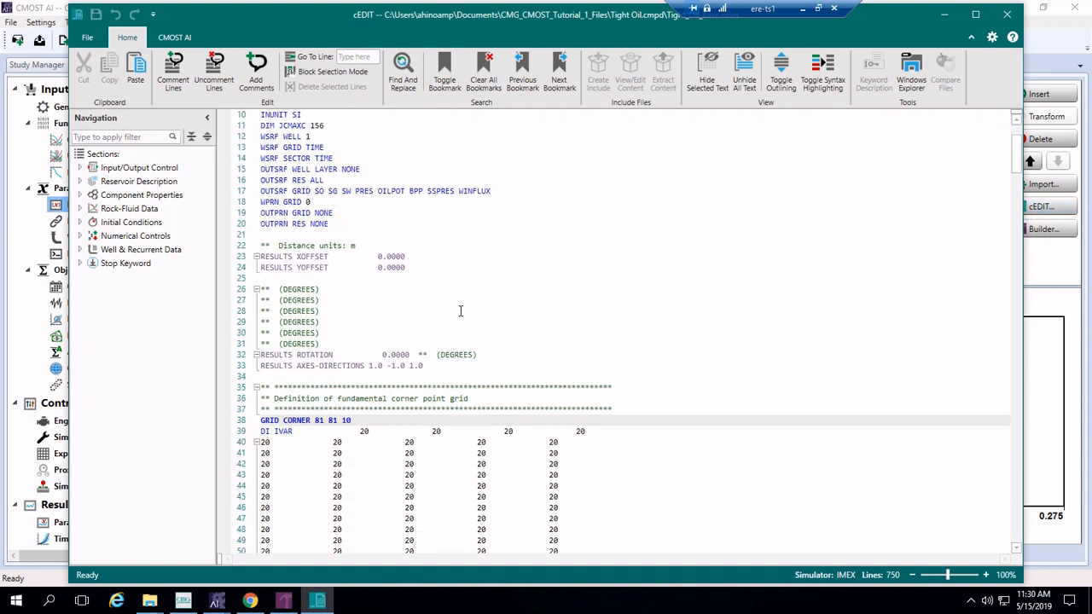
scroll(459, 311, "down", 4)
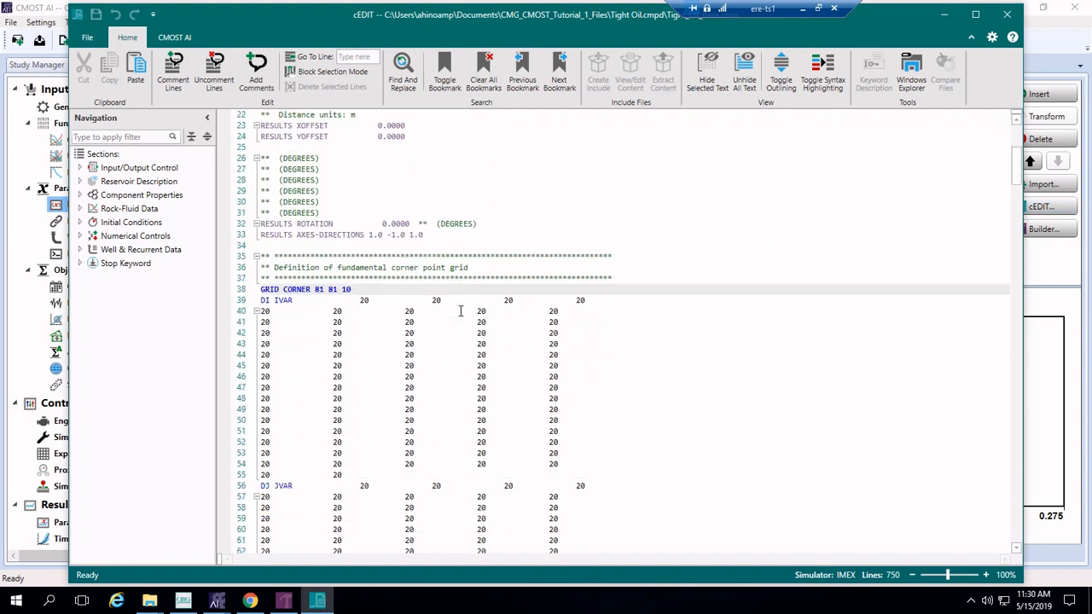
key("ctrl+f")
type("p")
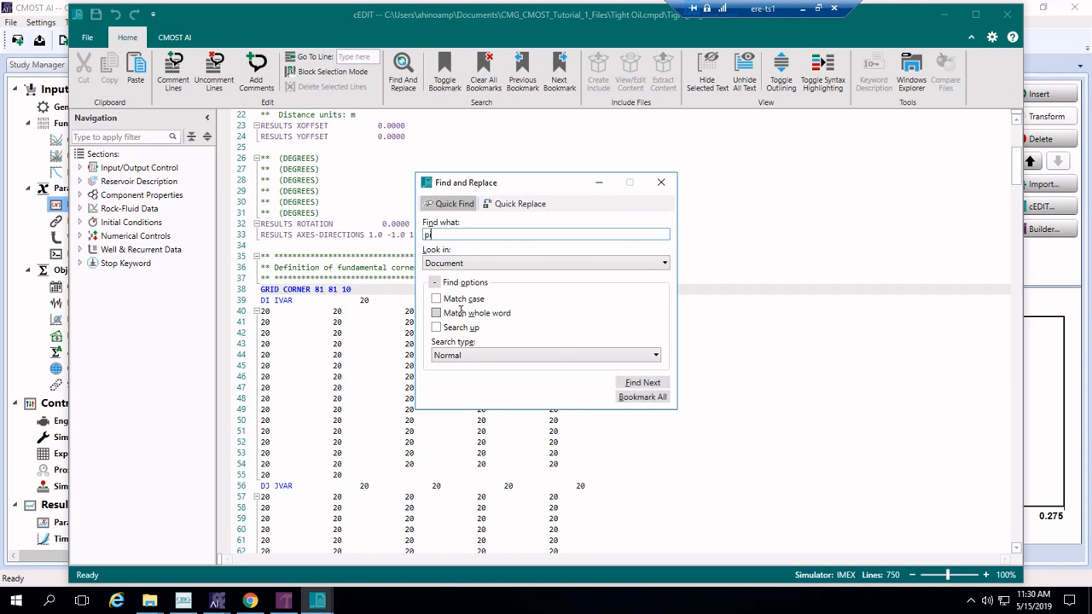
type("inch")
key("Return")
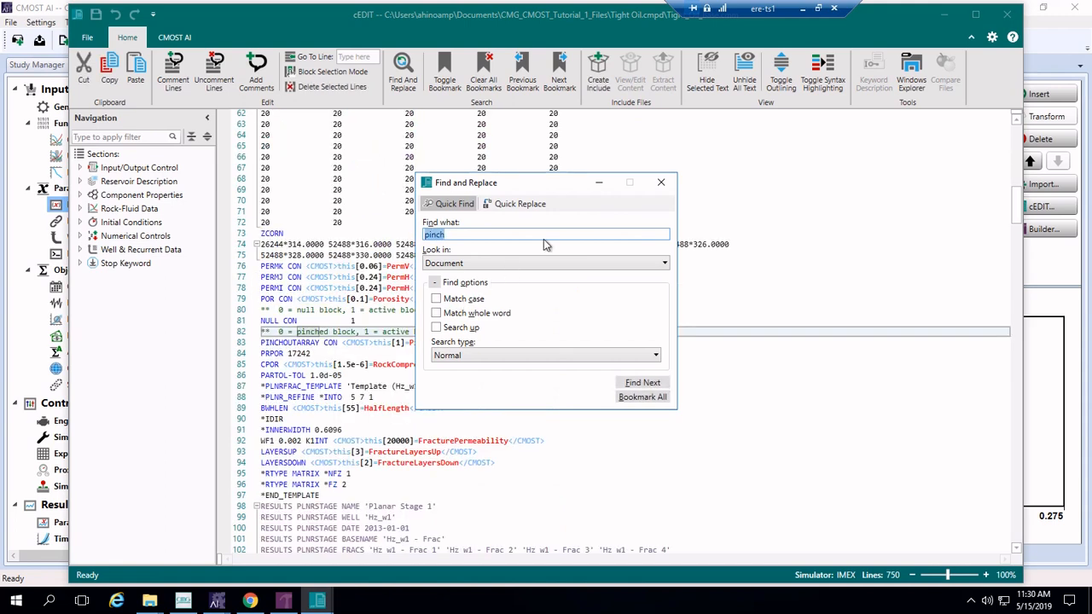
left_click_drag(546, 183, 779, 88)
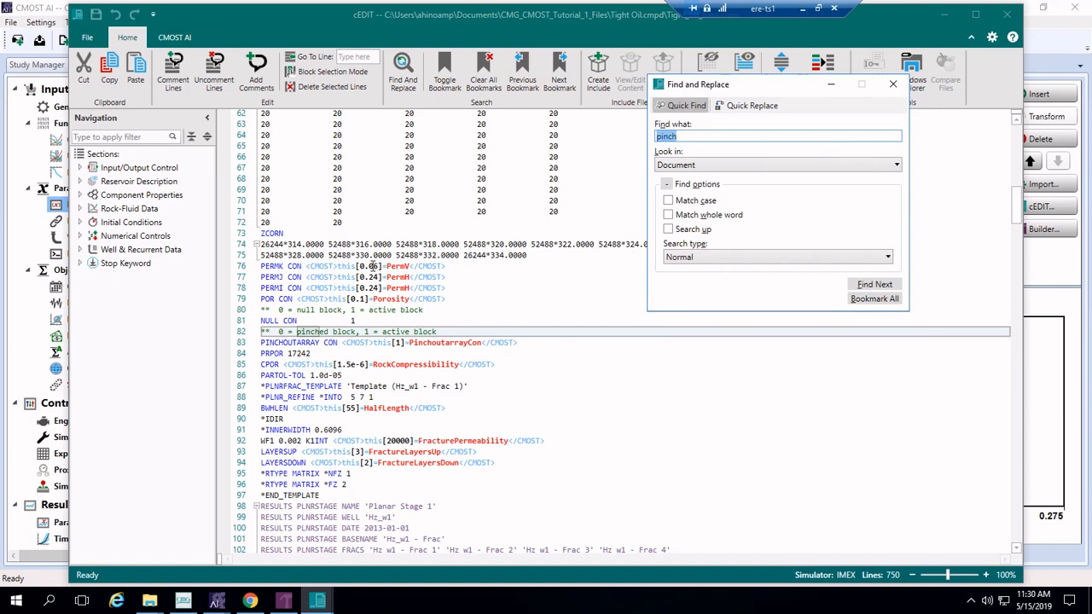
left_click_drag(305, 266, 446, 266)
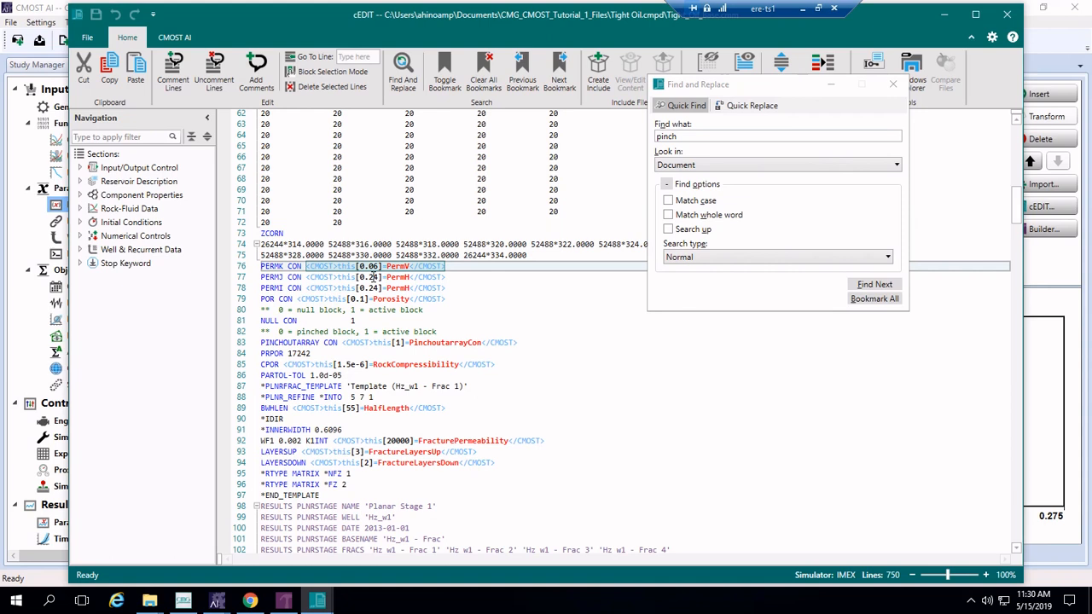
Replace the PinchoutarrayCon CMOST expression on the PINCHOUTARRAY CON line with the constant 1, save the dataset and close cEDIT.
left_click(375, 342)
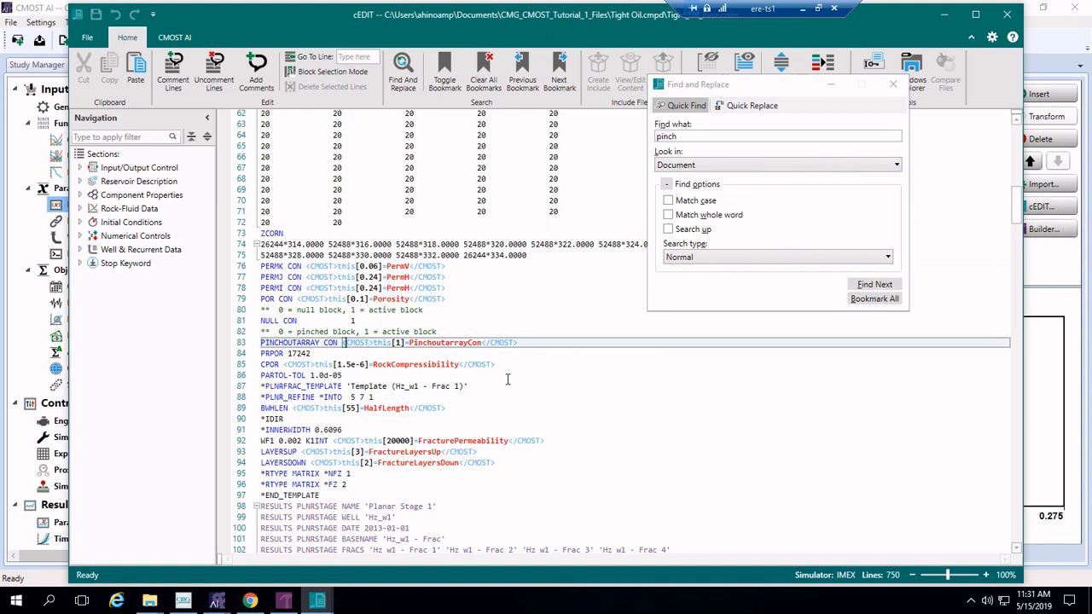
key("shift+Right")
key("shift+Right")
key("shift+Right")
key("shift+Right")
key("shift+Right")
key("shift+Right")
key("shift+Right")
key("shift+Right")
key("shift+Right")
key("shift+Right")
key("shift+Right")
key("shift+Right")
key("shift+Right")
key("shift+Right")
key("shift+Right")
key("shift+Right")
key("shift+Right")
key("shift+Right")
key("shift+Right")
key("shift+Right")
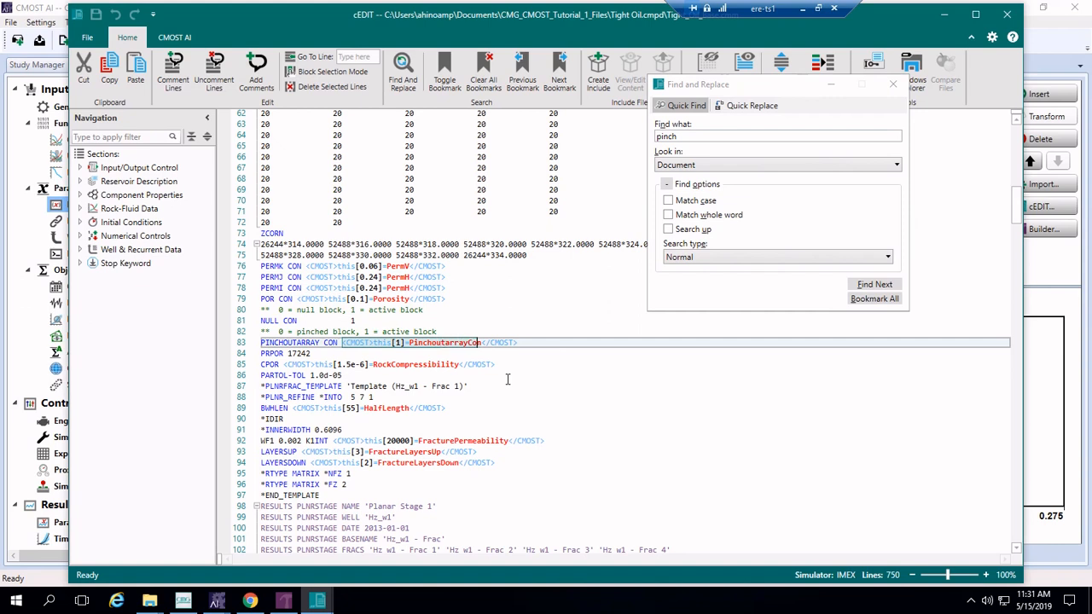
key("shift+Right")
key("shift+Right")
key("shift+Right")
key("shift+Right")
key("shift+Right")
key("shift+Right")
key("shift+Right")
key("shift+Right")
key("shift+Right")
type("1")
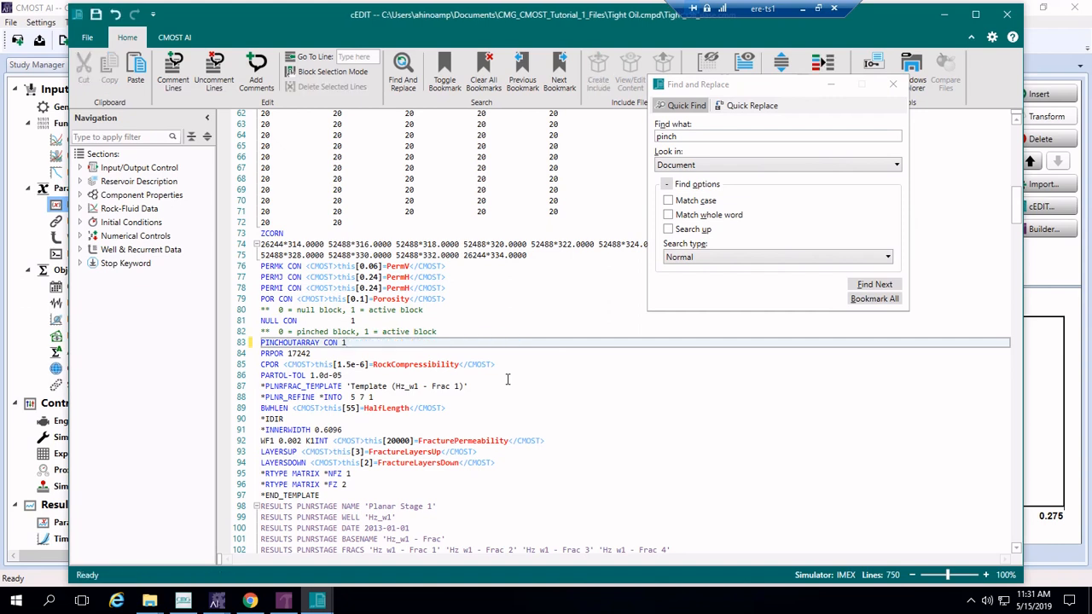
key("ctrl+z")
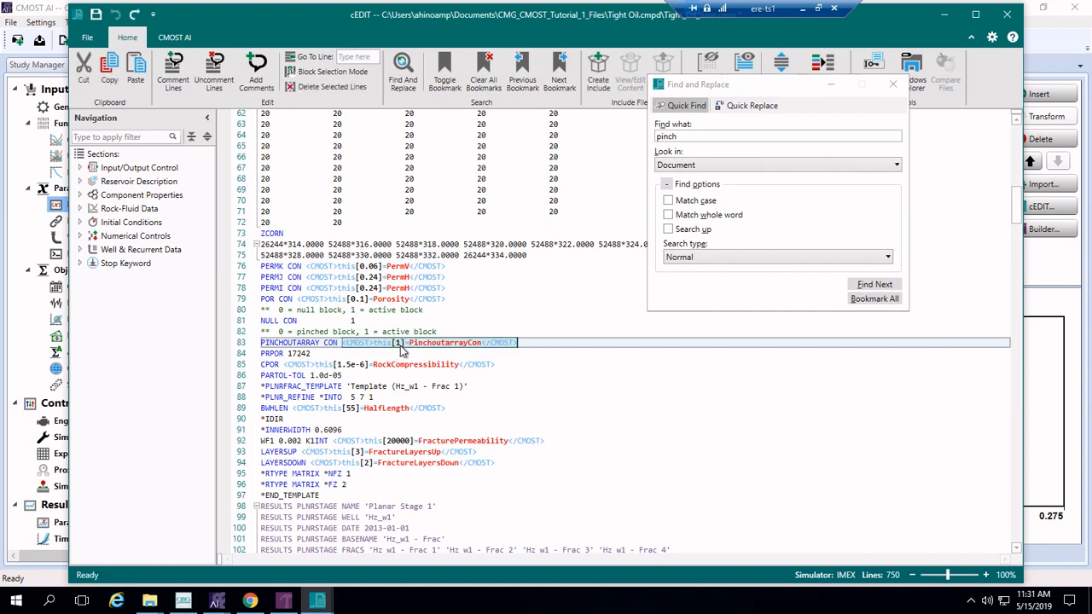
type("1")
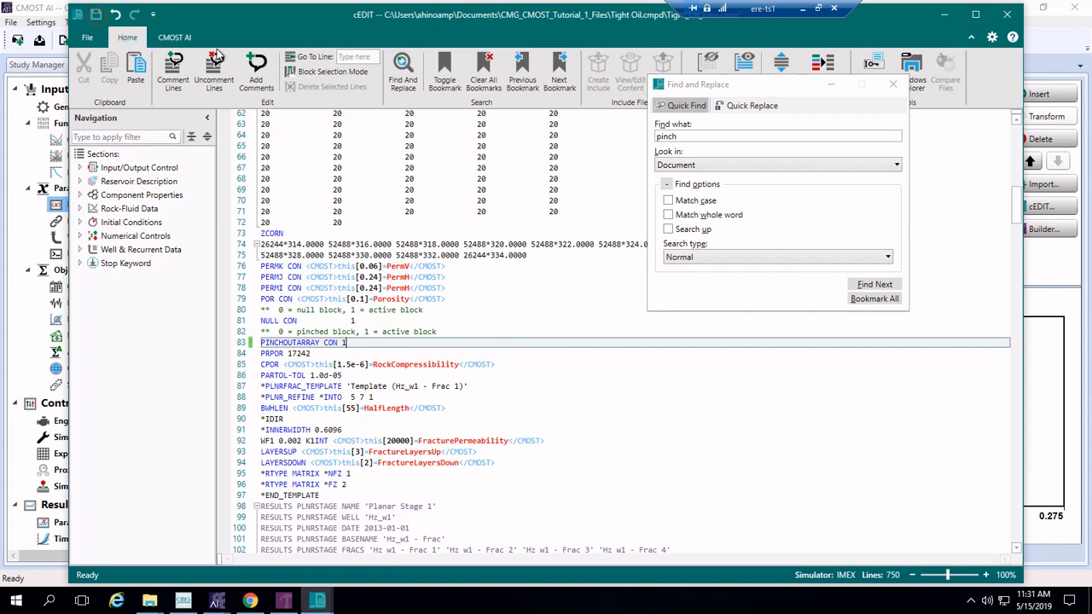
left_click(893, 85)
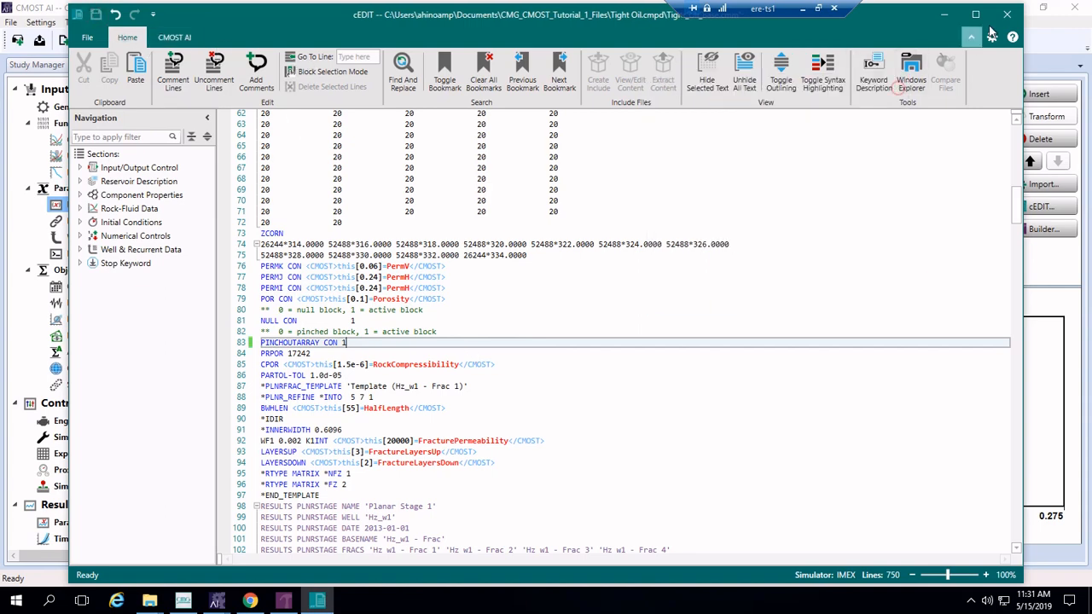
left_click(1006, 14)
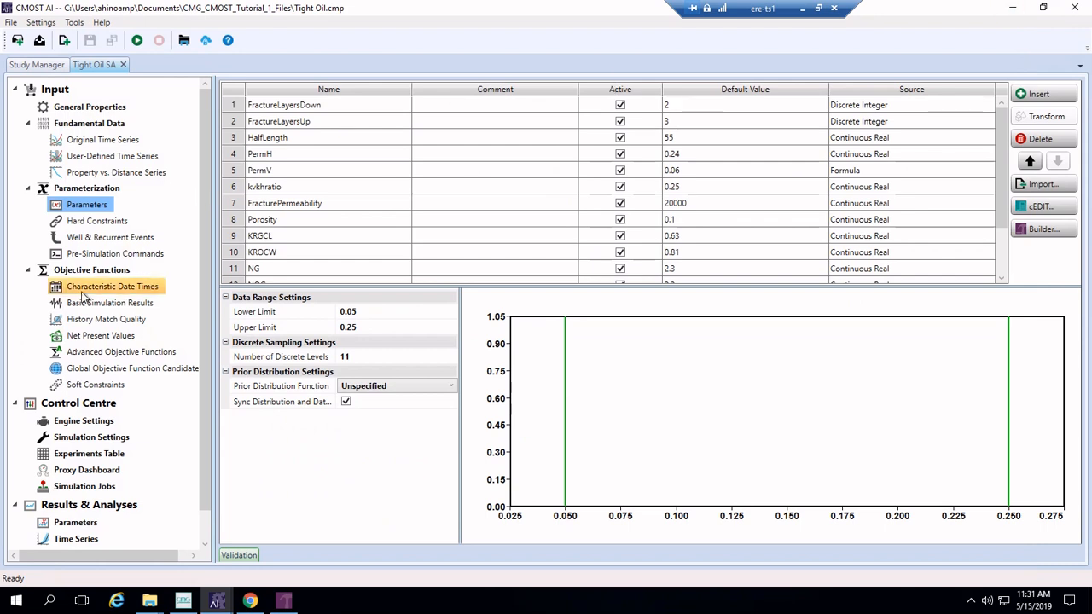
Open the master dataset in cEDIT and examine its CMOST parameter expressions, fracture definitions, initial conditions and well dates.
scroll(83, 294, "down", 1)
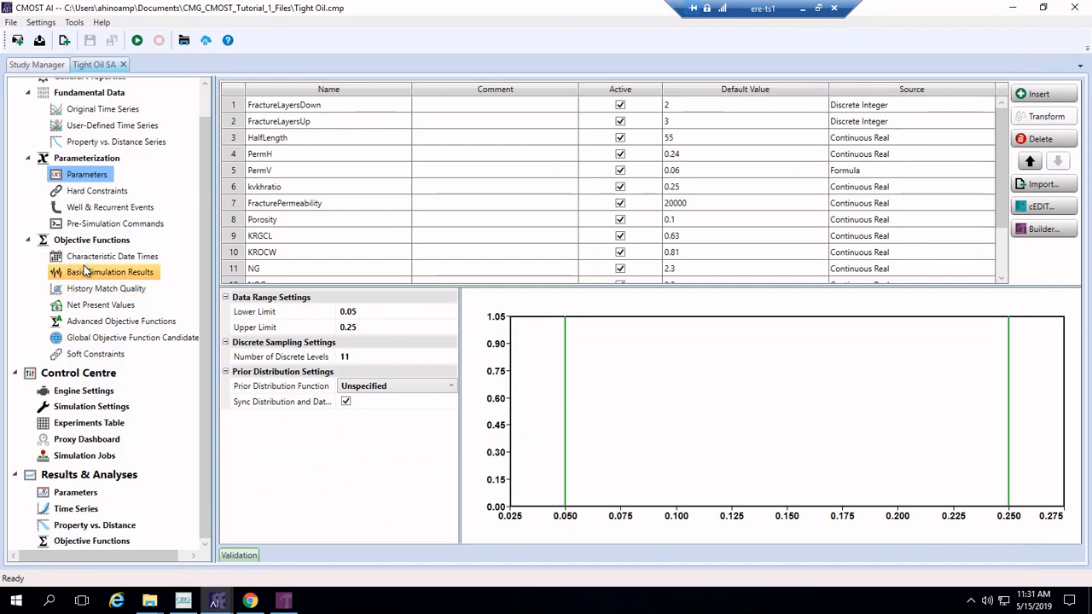
left_click(1033, 213)
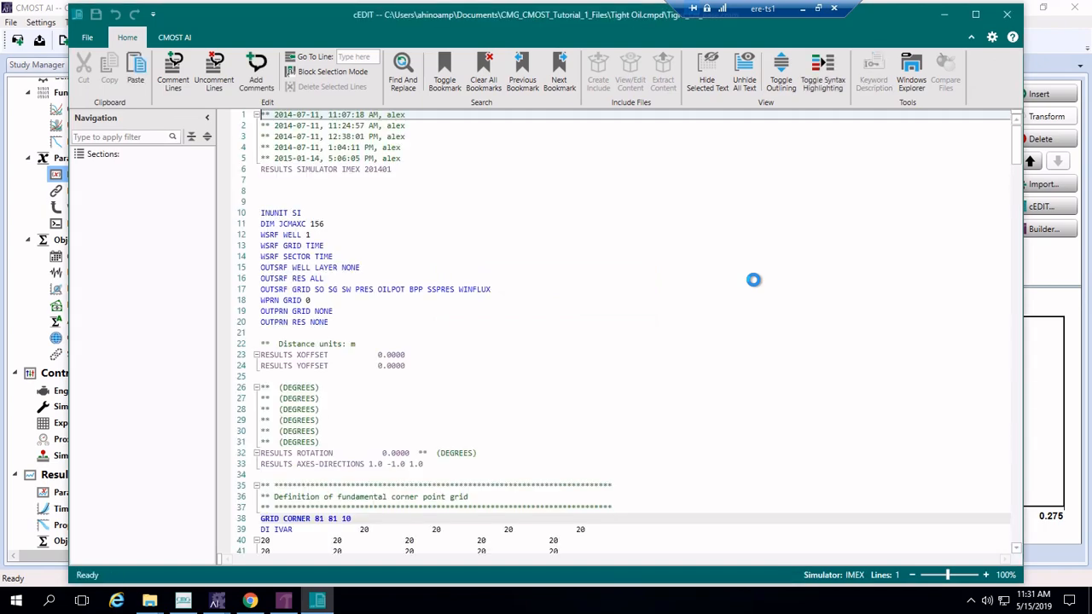
scroll(512, 358, "down", 20)
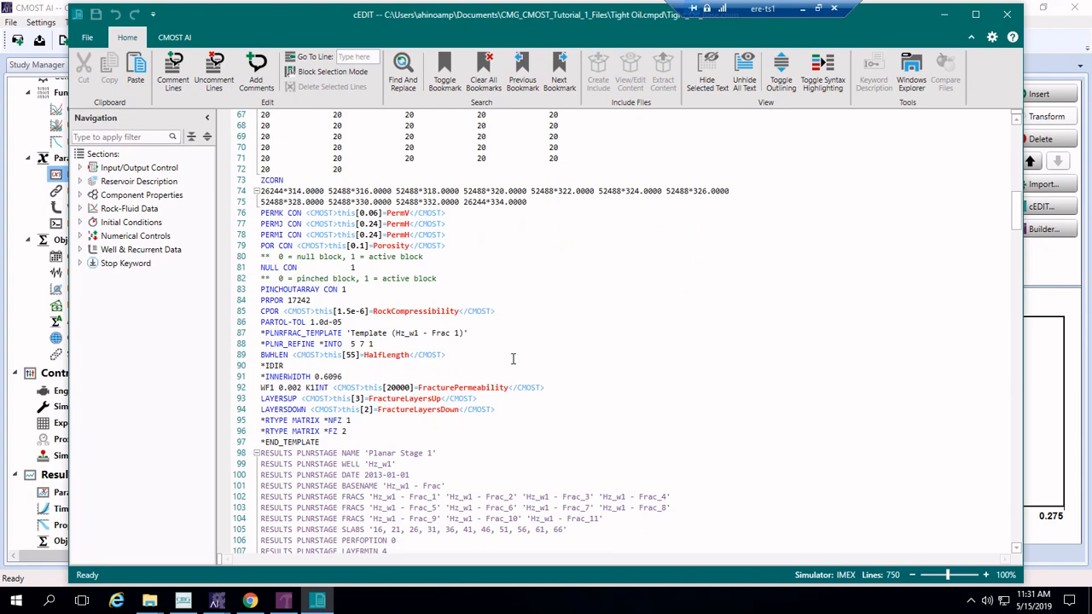
scroll(513, 358, "down", 1)
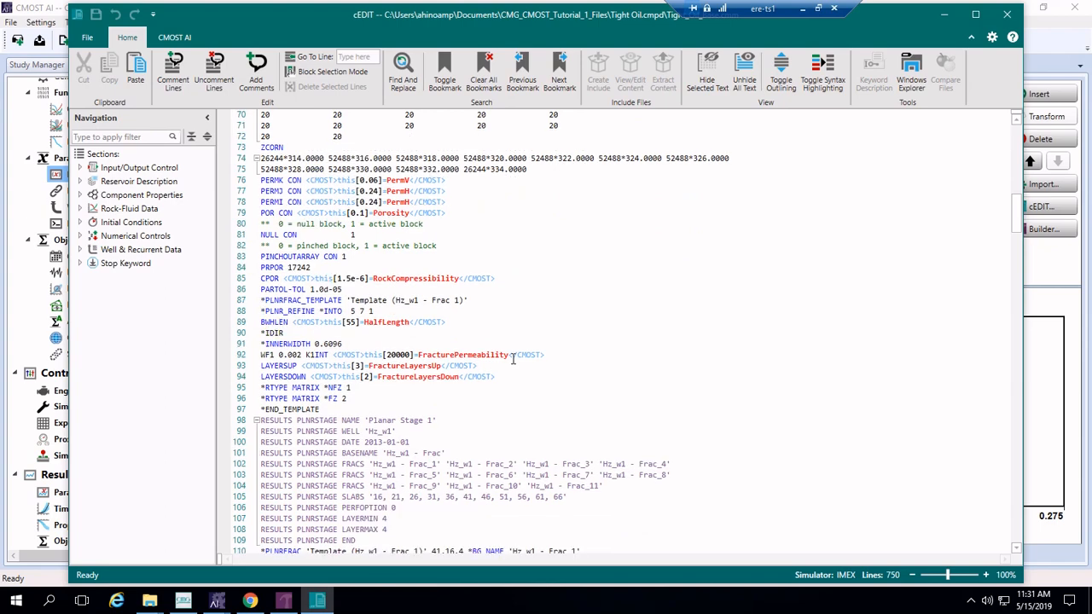
scroll(513, 358, "down", 12)
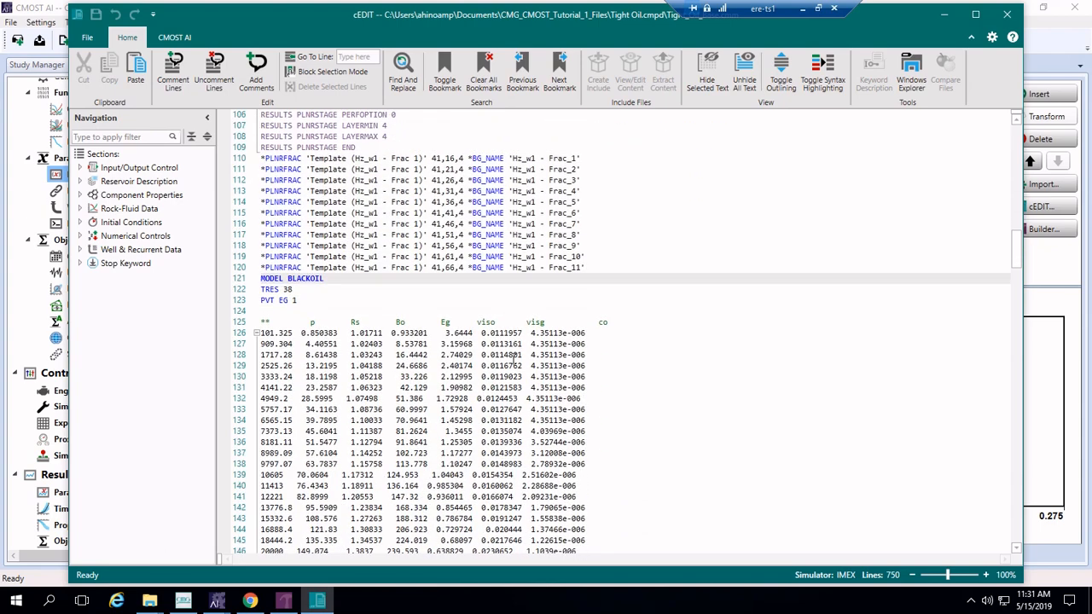
scroll(513, 358, "down", 20)
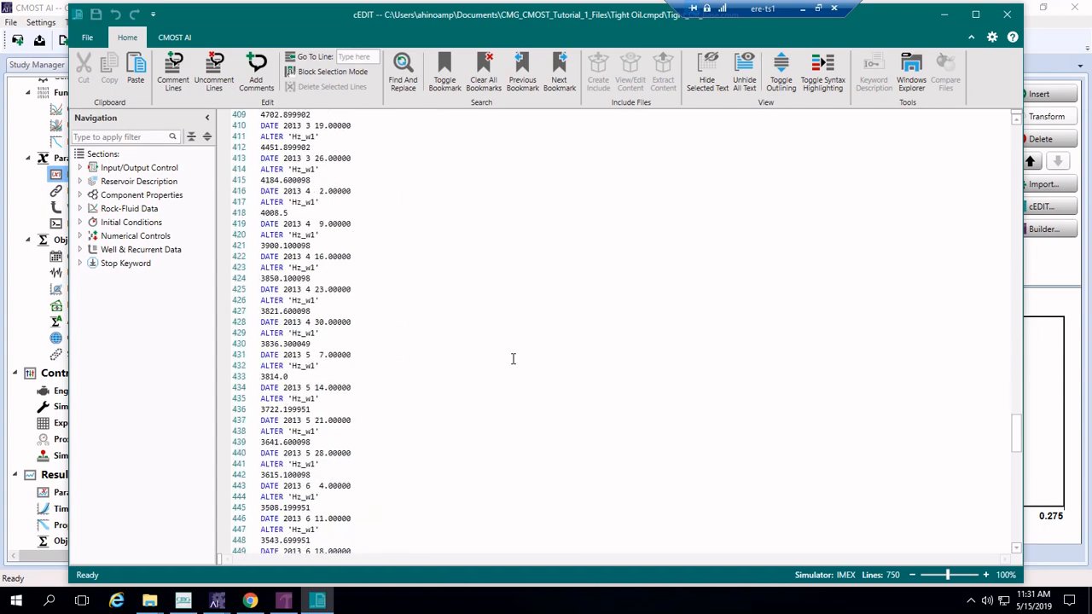
scroll(513, 358, "down", 20)
scroll(513, 359, "up", 20)
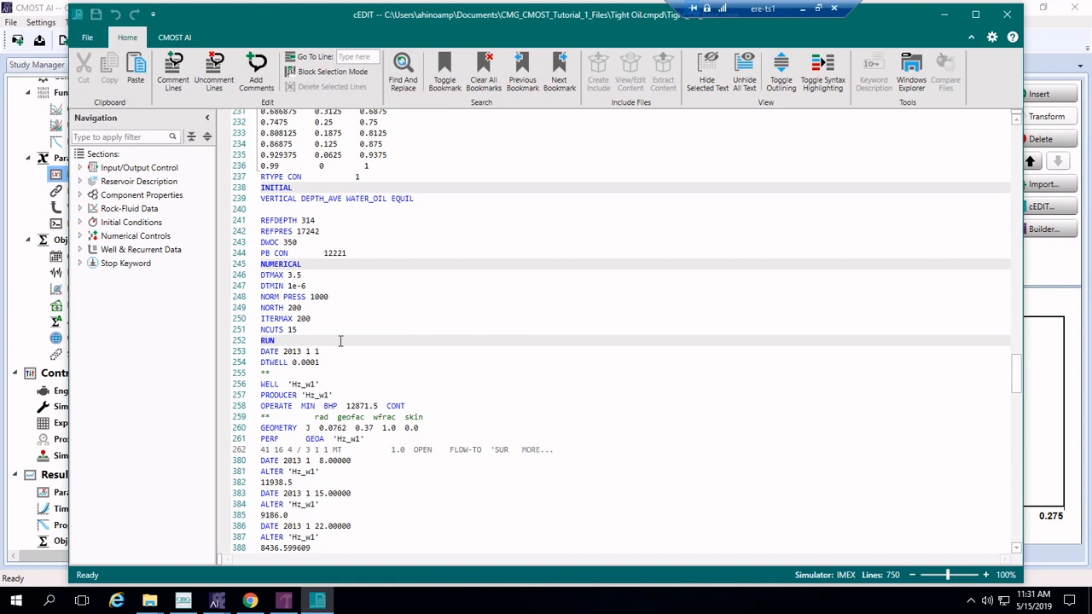
Create a CMOST parameter named REFDEPTH with default value 314 from the value on the REFDEPTH line.
double_click(309, 220)
right_click(311, 224)
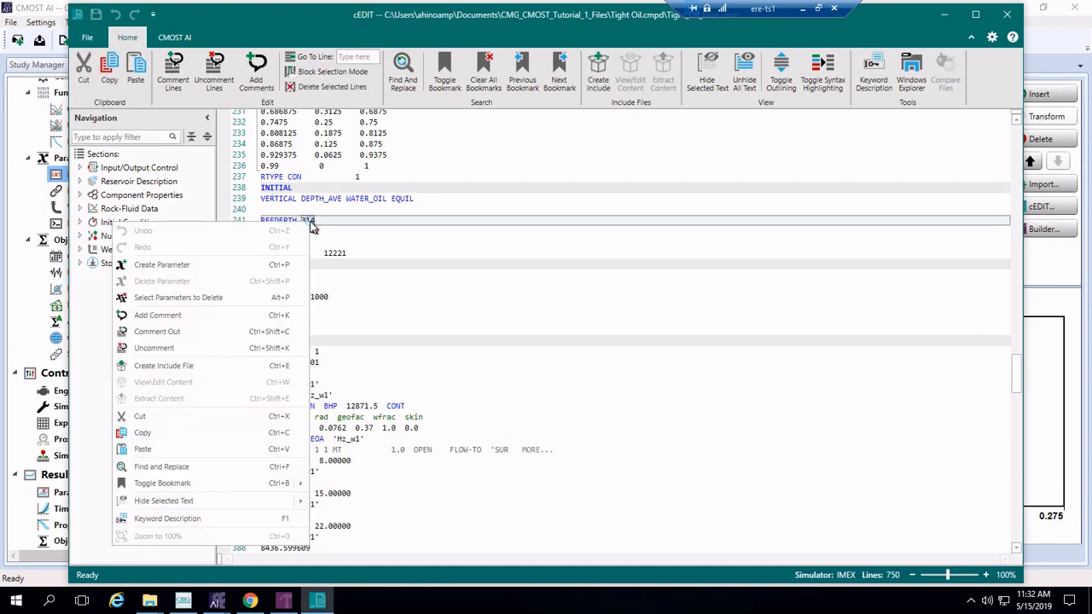
left_click(261, 267)
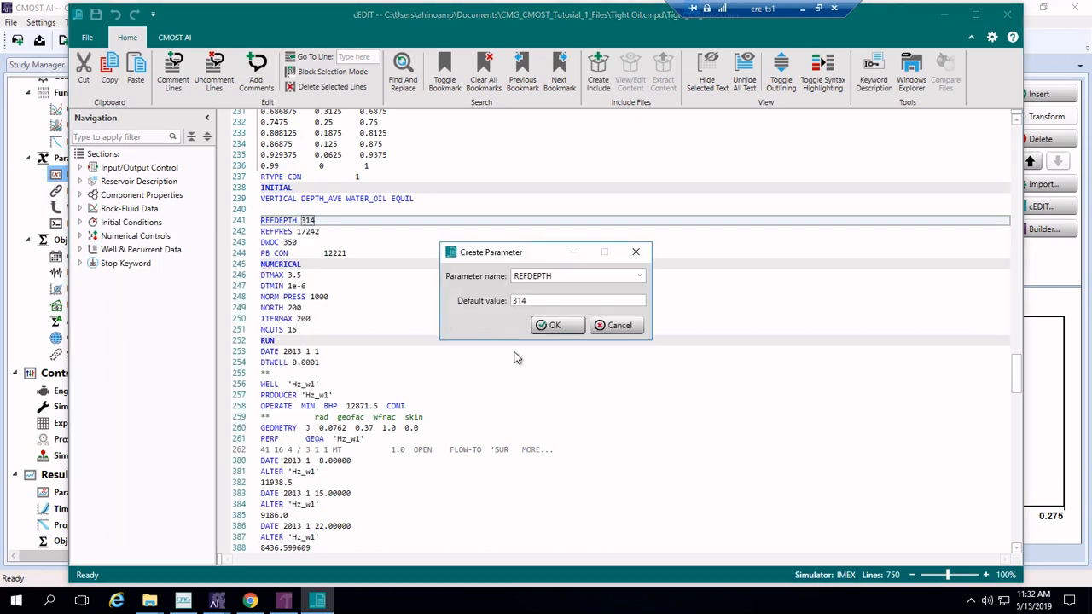
left_click(550, 326)
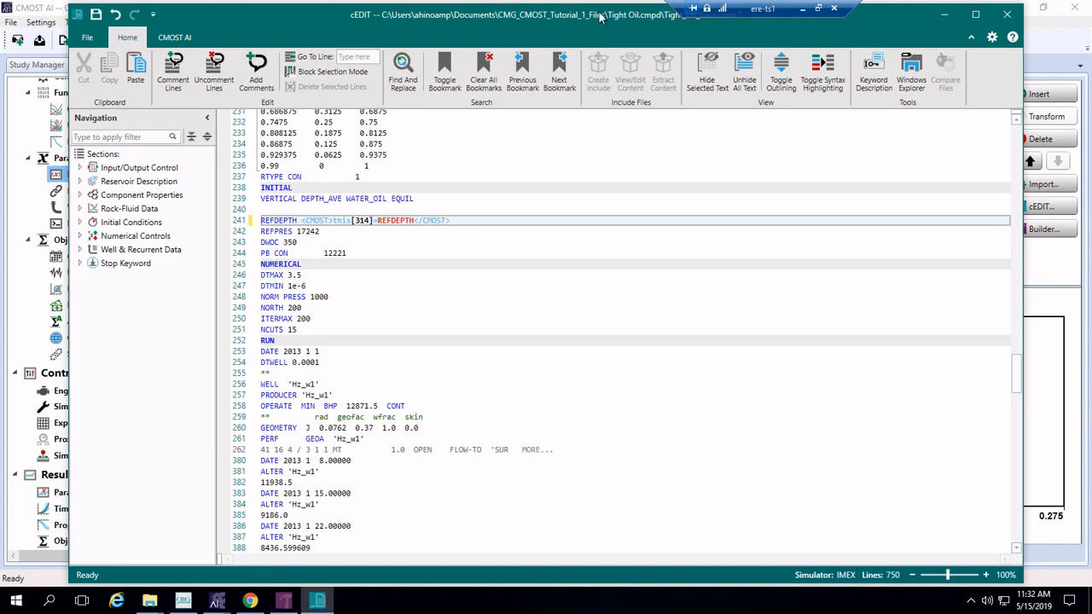
left_click_drag(605, 14, 314, 48)
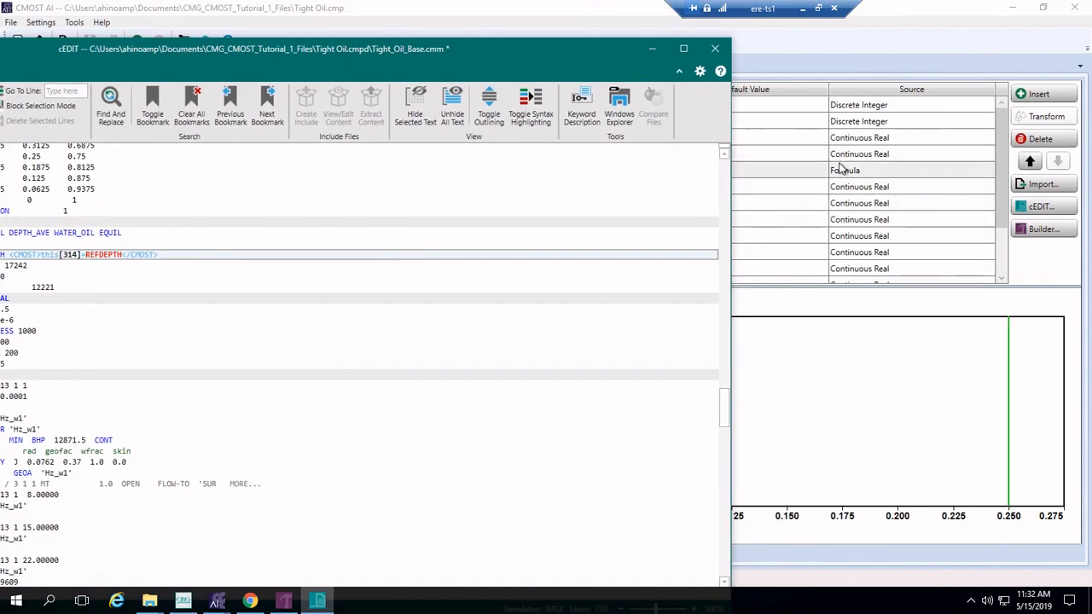
left_click_drag(487, 49, 765, 17)
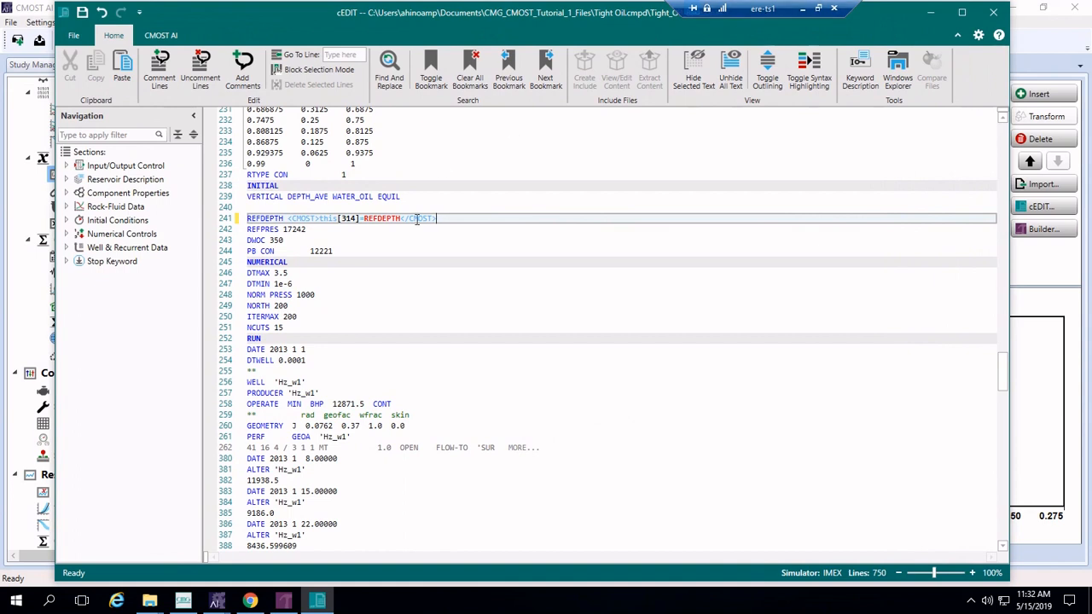
Undo the REFDEPTH parameter and close cEDIT without saving changes to Tight_Oil_Base.cmm.
key("ctrl+z")
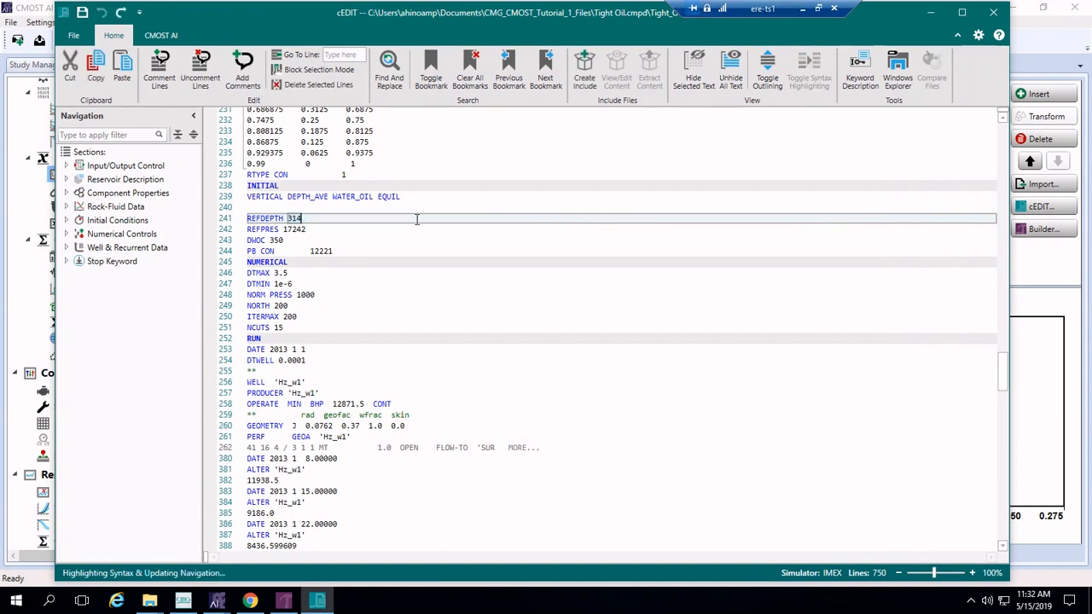
left_click(989, 14)
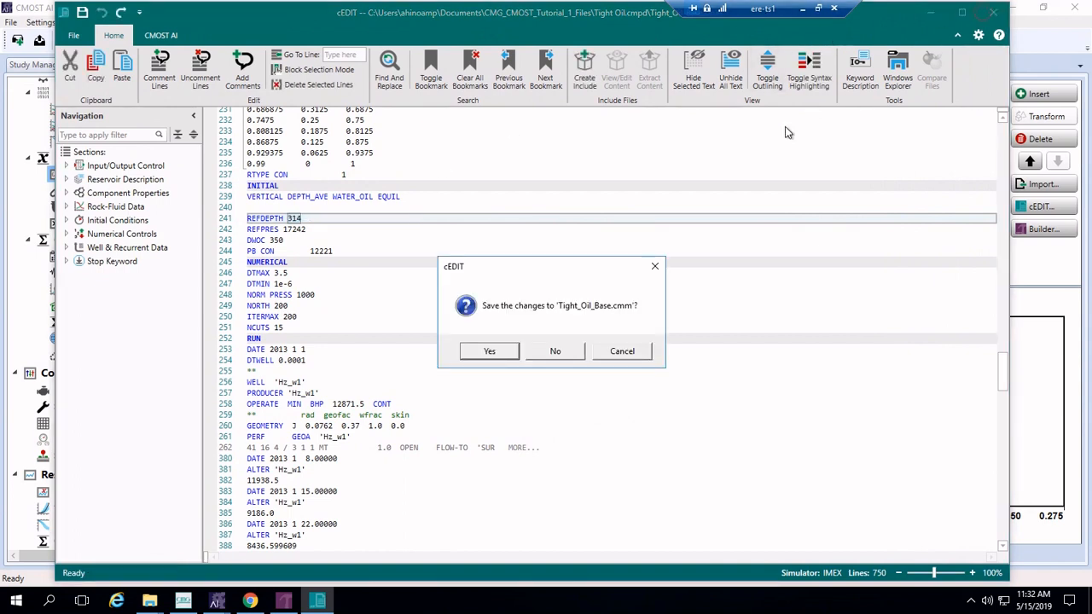
left_click(562, 351)
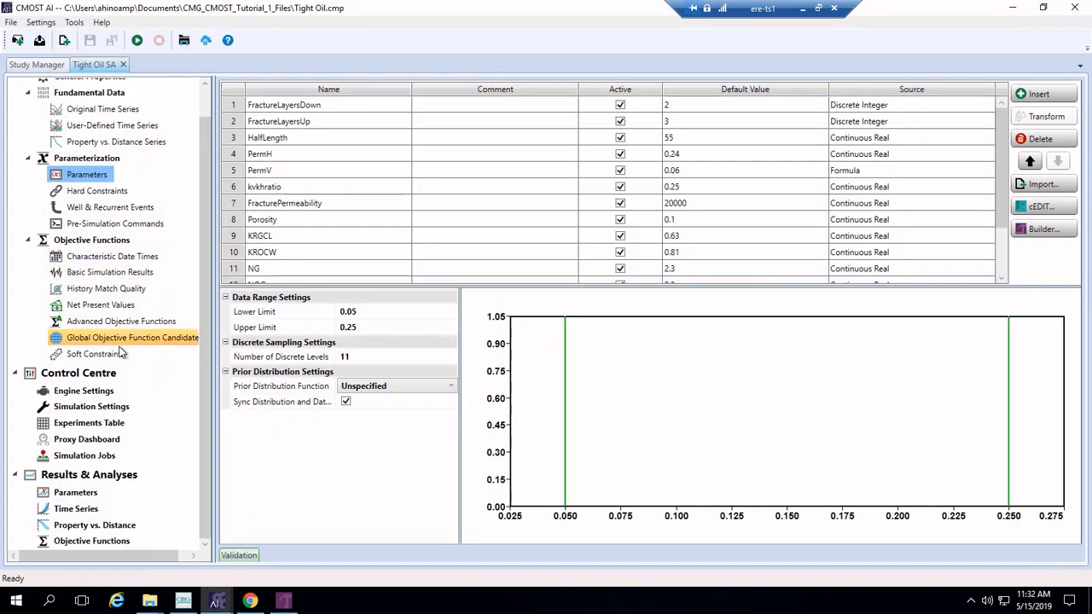
Start the CMOST AI engine from the Control Centre, running the jobs on the Local scheduler.
left_click(79, 373)
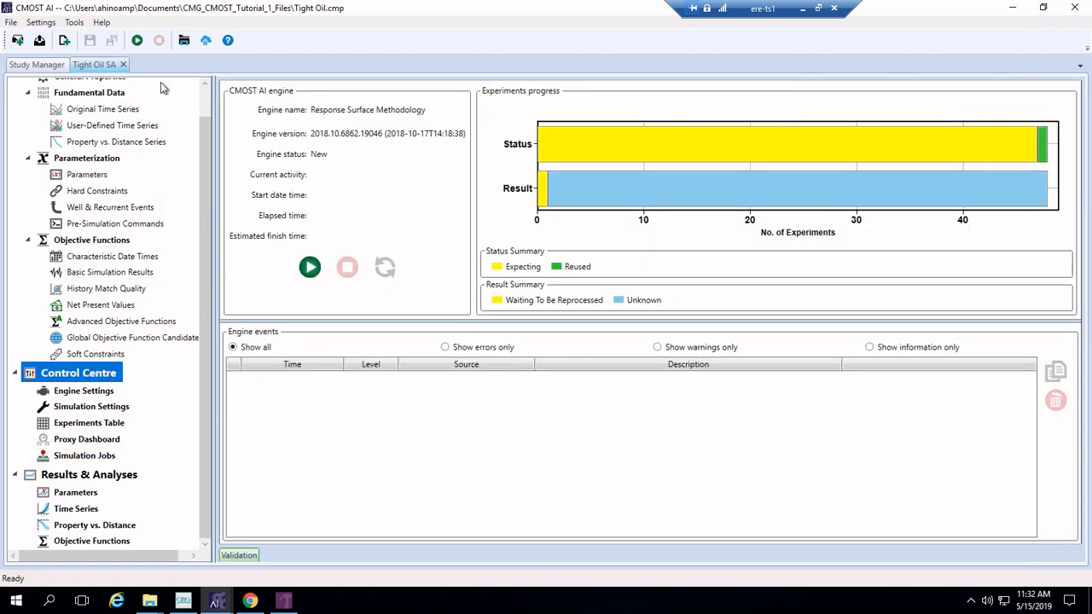
left_click(136, 40)
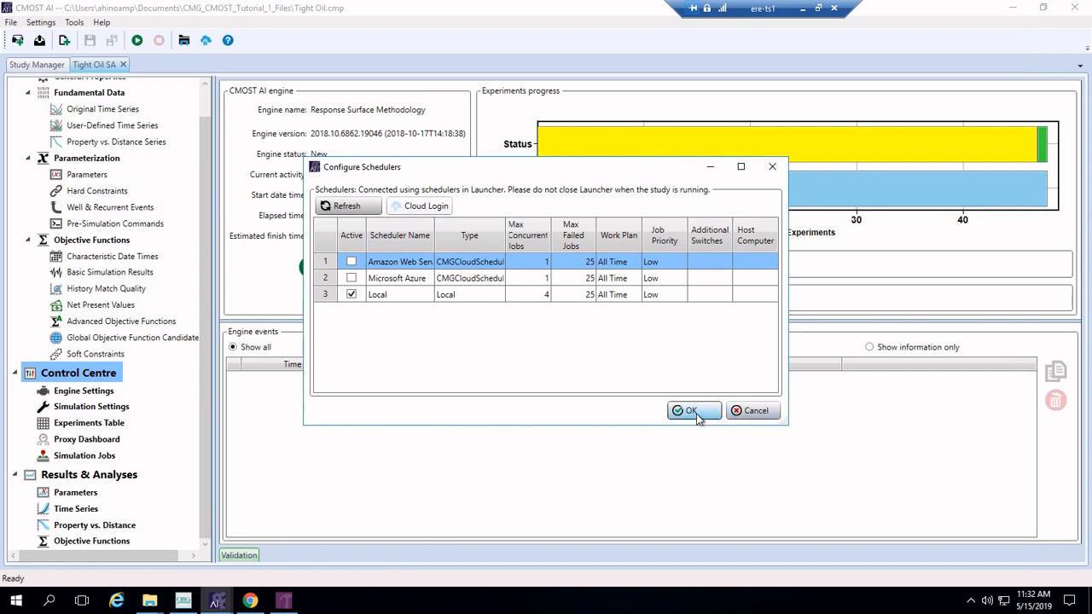
left_click(690, 410)
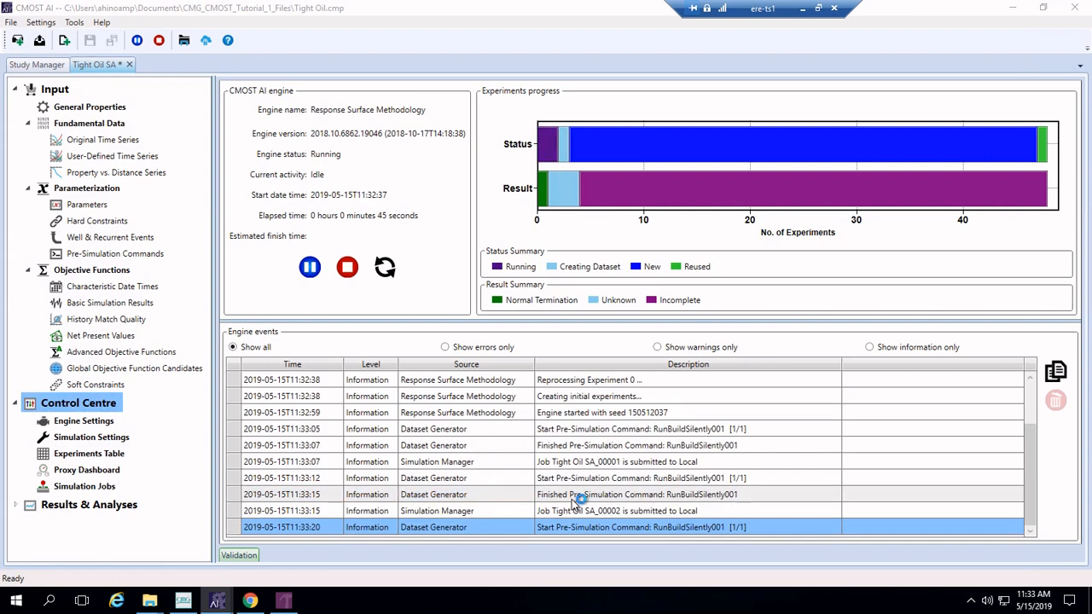
Check the latest engine events and the experiment statuses in the Experiments Table, then return to the Control Centre.
left_click(583, 528)
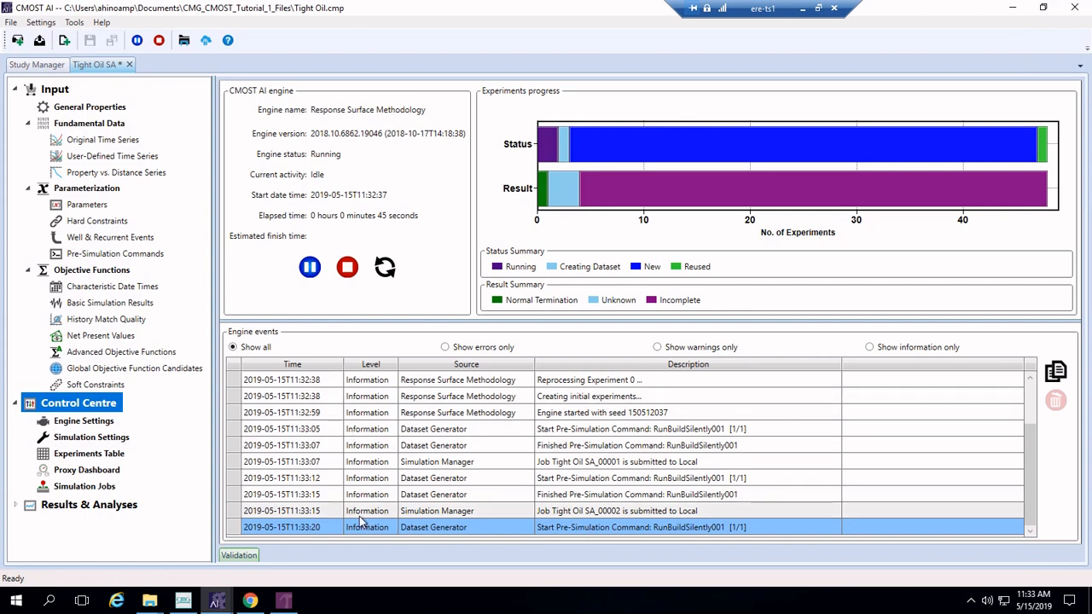
left_click(461, 512)
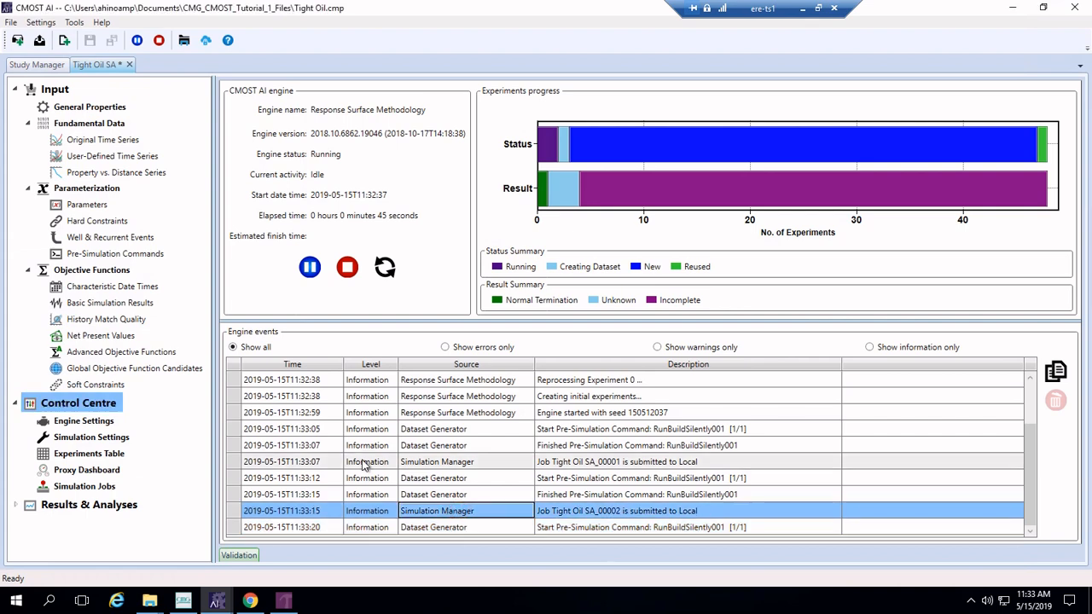
left_click(113, 455)
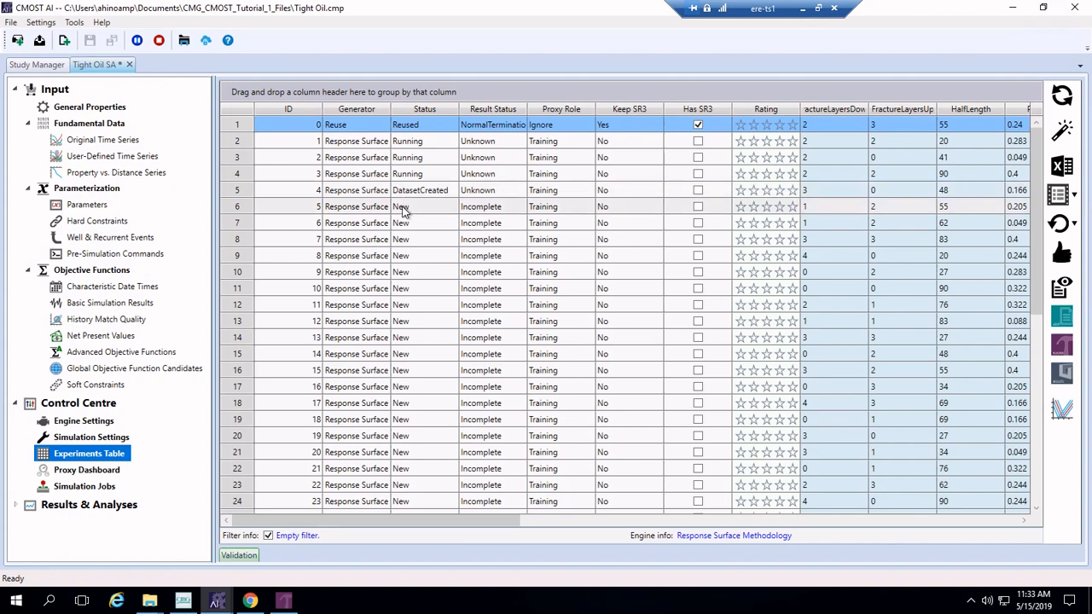
scroll(398, 395, "down", 8)
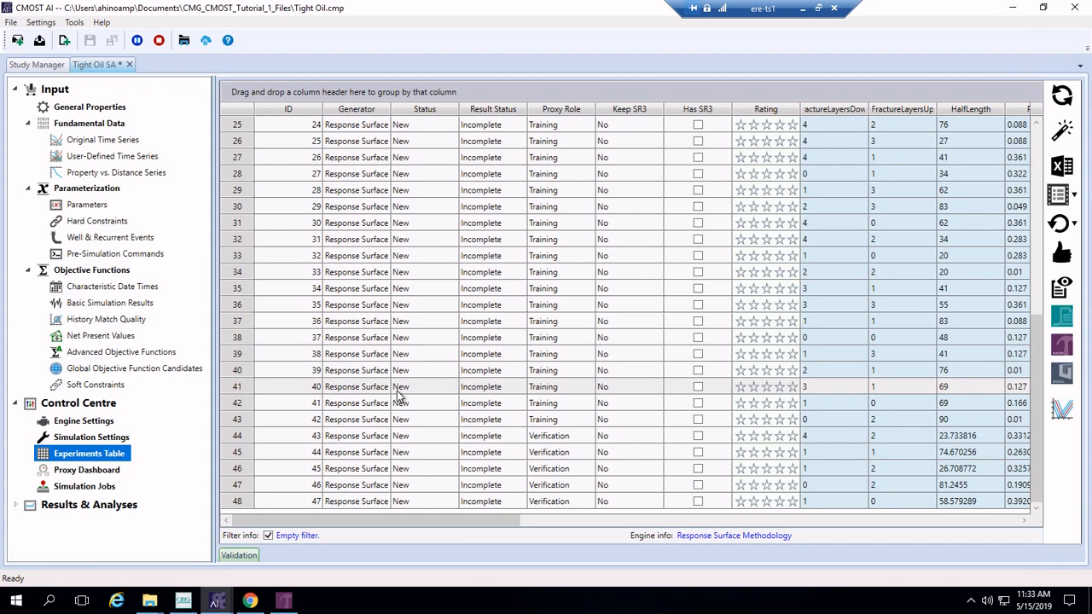
scroll(398, 395, "up", 8)
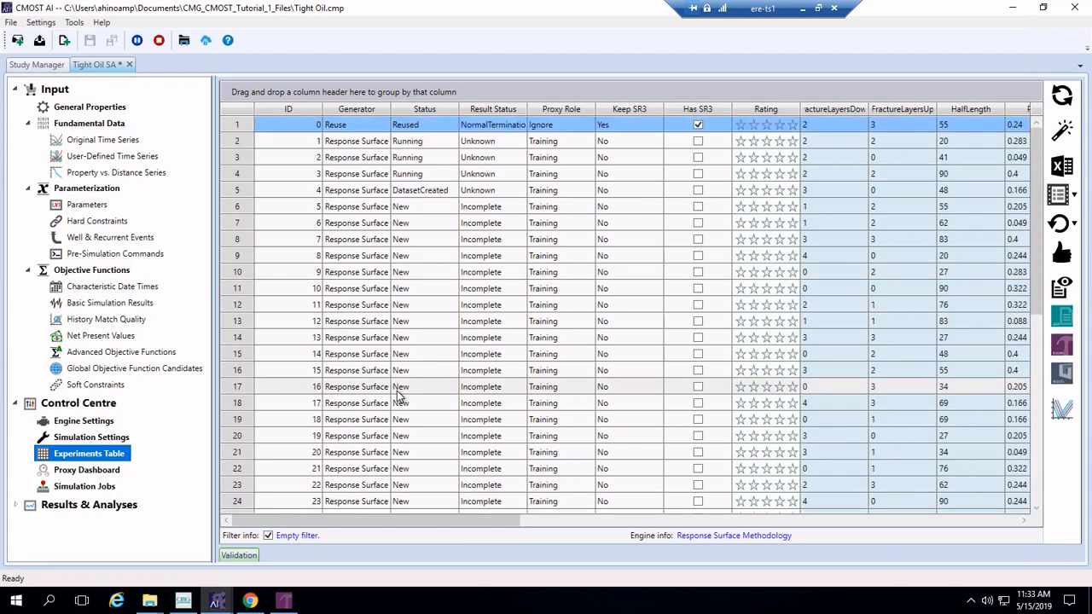
left_click(111, 406)
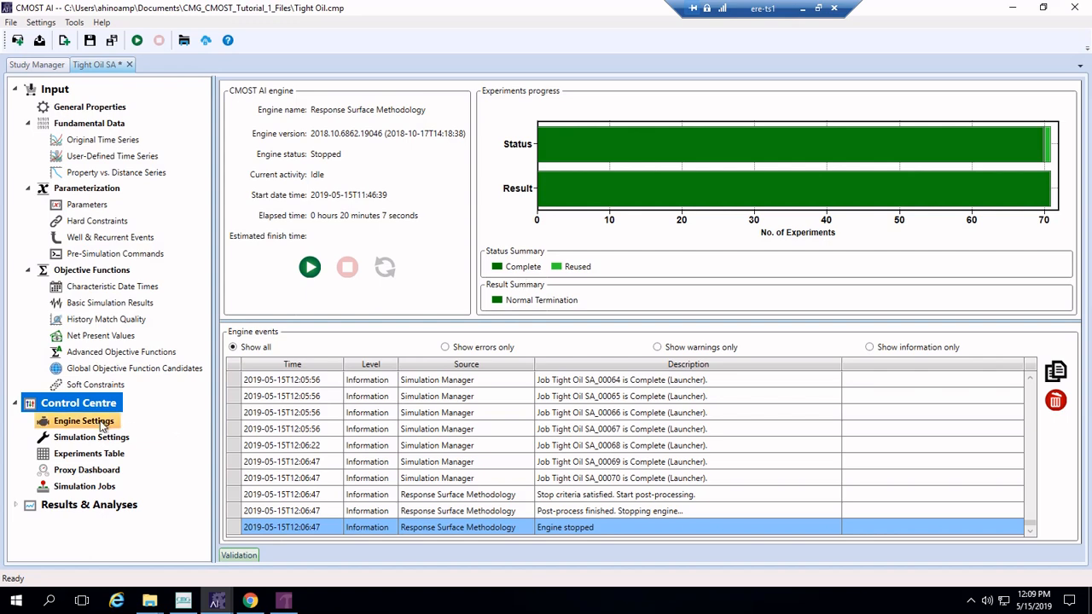
View the run progress plots of the FractureLayersDown and PermH parameters in Results & Analyses.
left_click(16, 505)
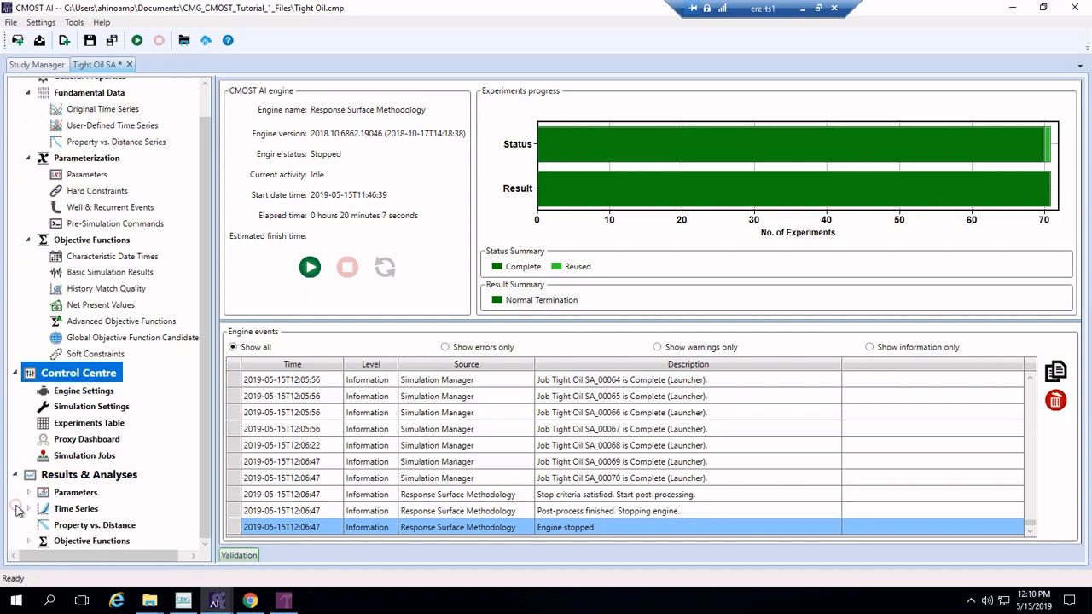
left_click(89, 478)
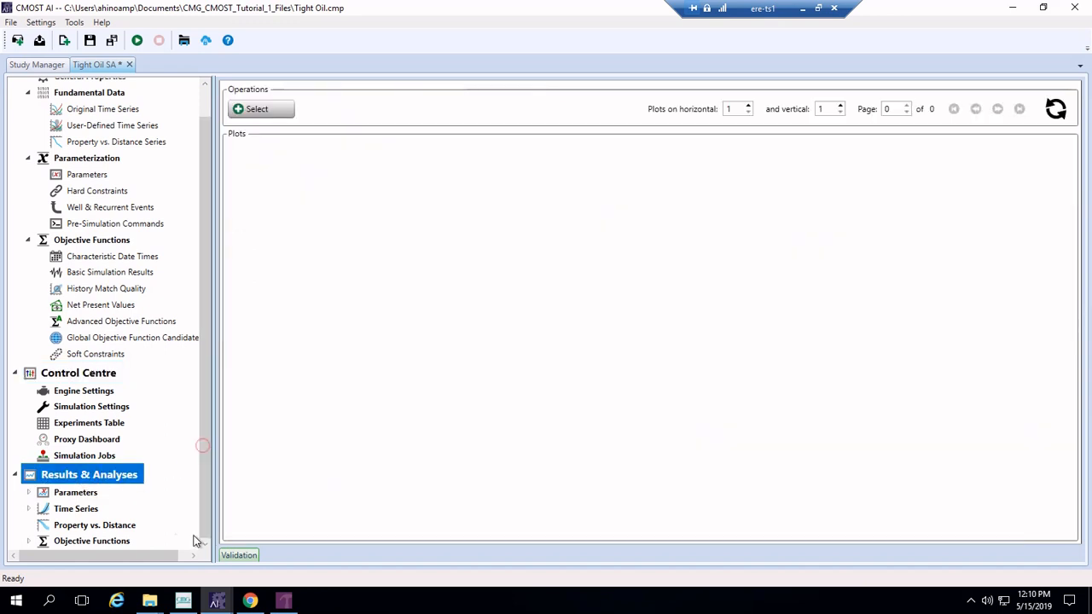
left_click(28, 492)
scroll(97, 479, "down", 1)
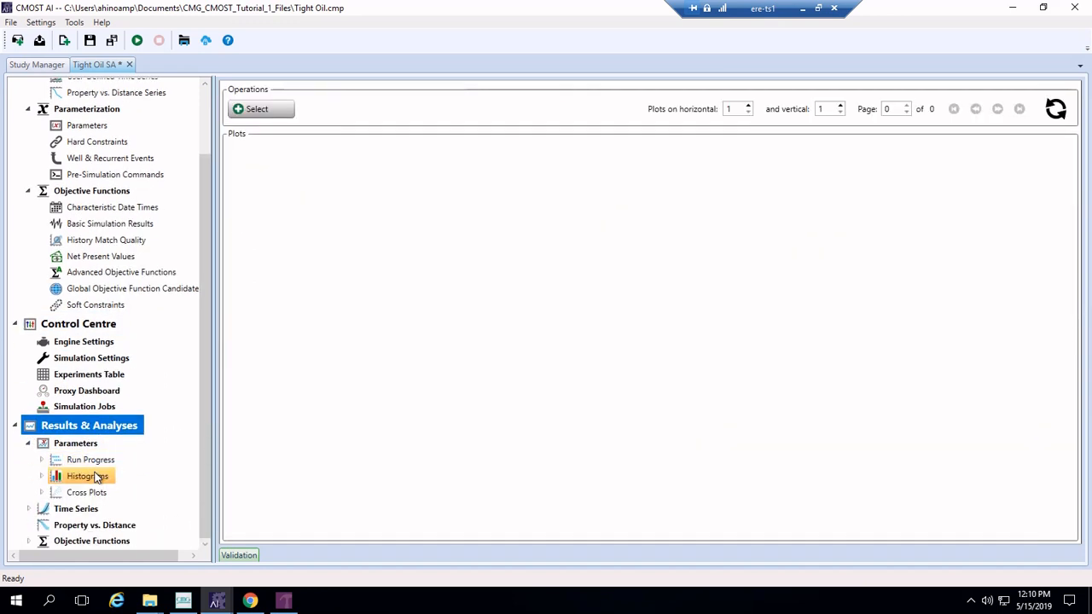
left_click(41, 459)
left_click(111, 443)
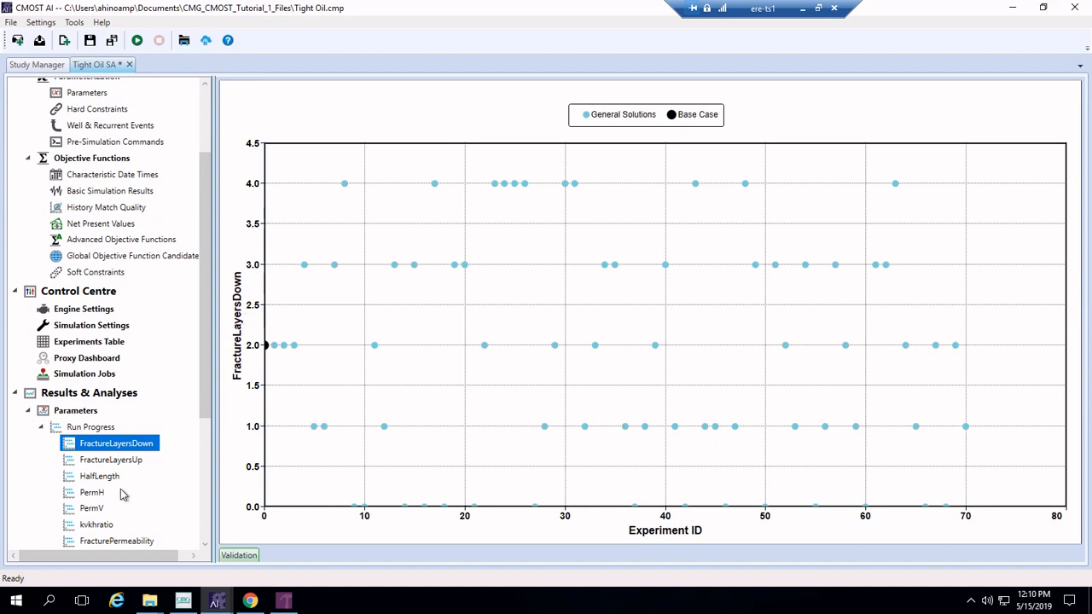
left_click(92, 493)
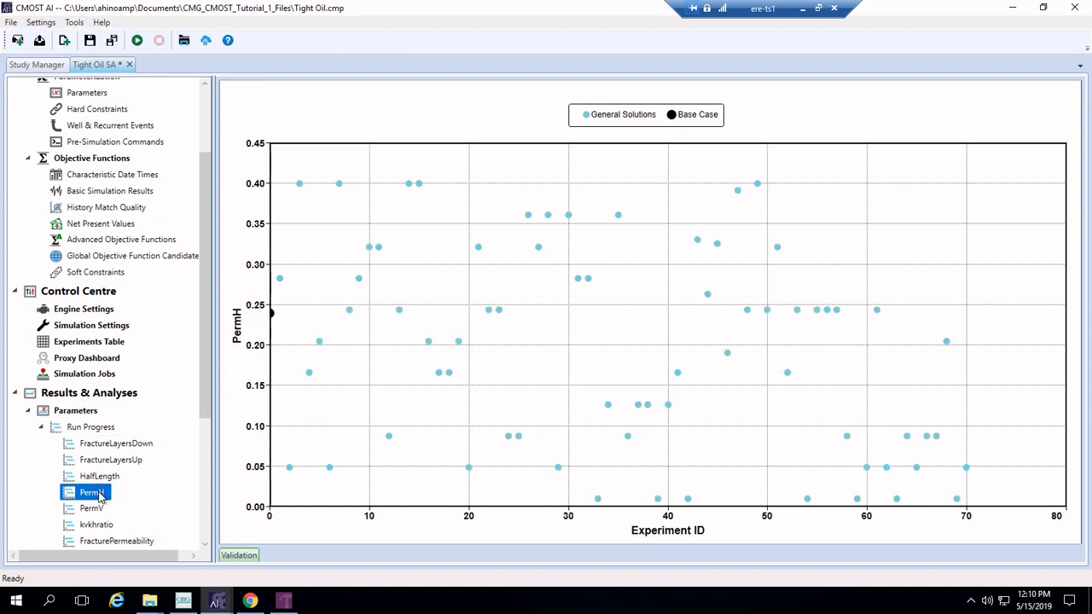
View the parameter histograms for FractureLayersDown, FracturePermeability and KRGCL.
scroll(98, 494, "down", 2)
scroll(98, 494, "down", 3)
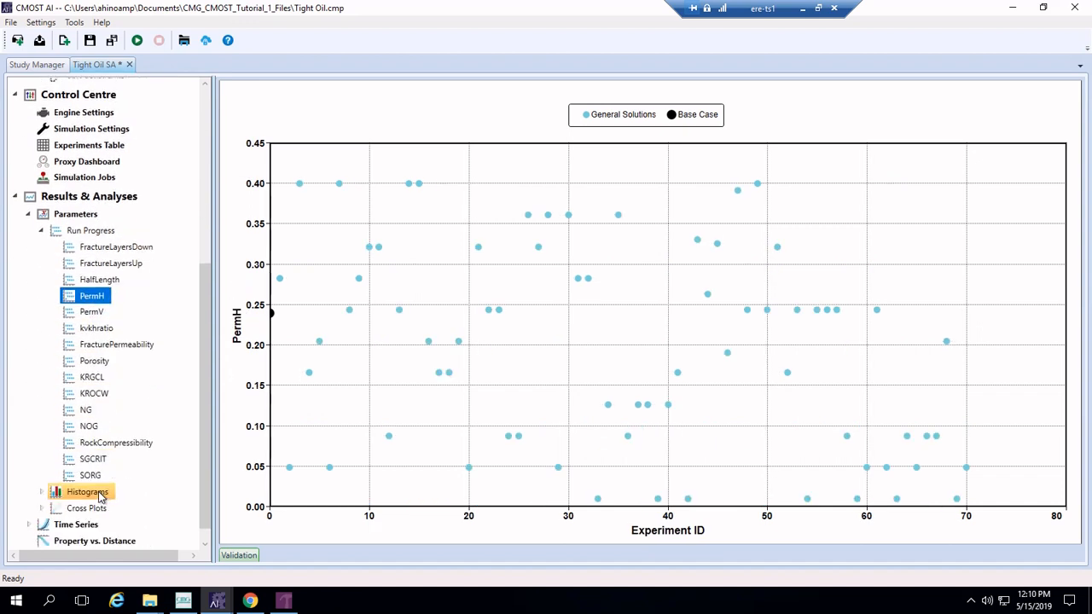
scroll(120, 465, "down", 1)
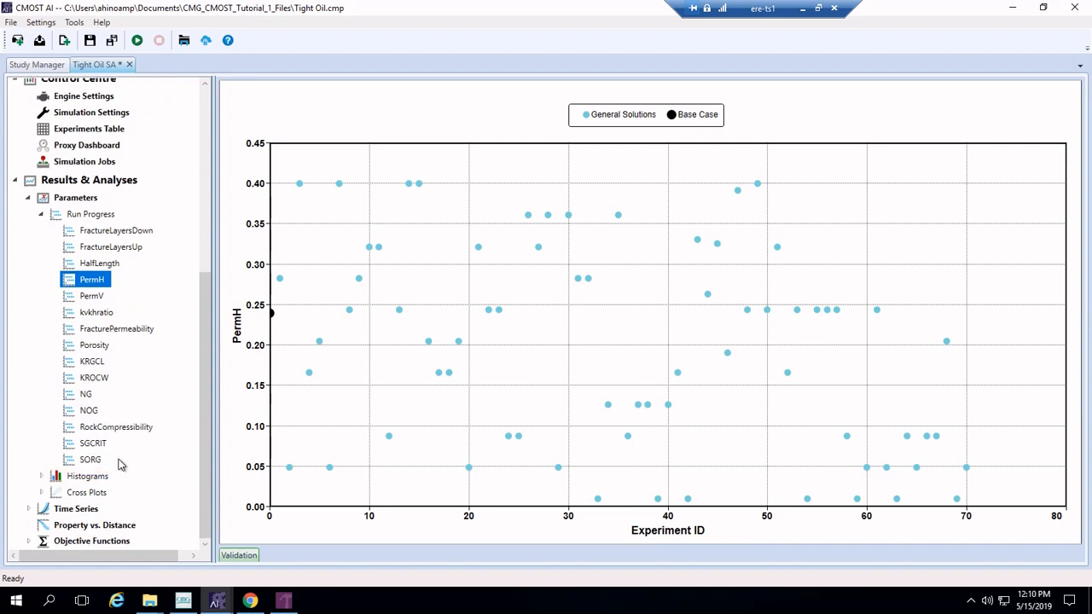
left_click(43, 481)
left_click(91, 461)
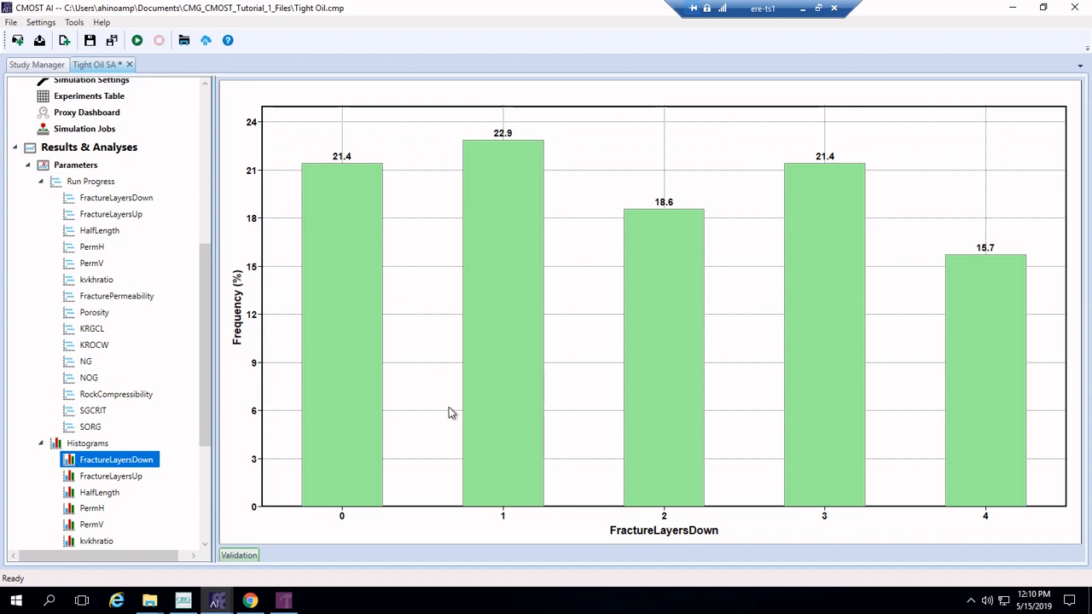
scroll(146, 458, "down", 3)
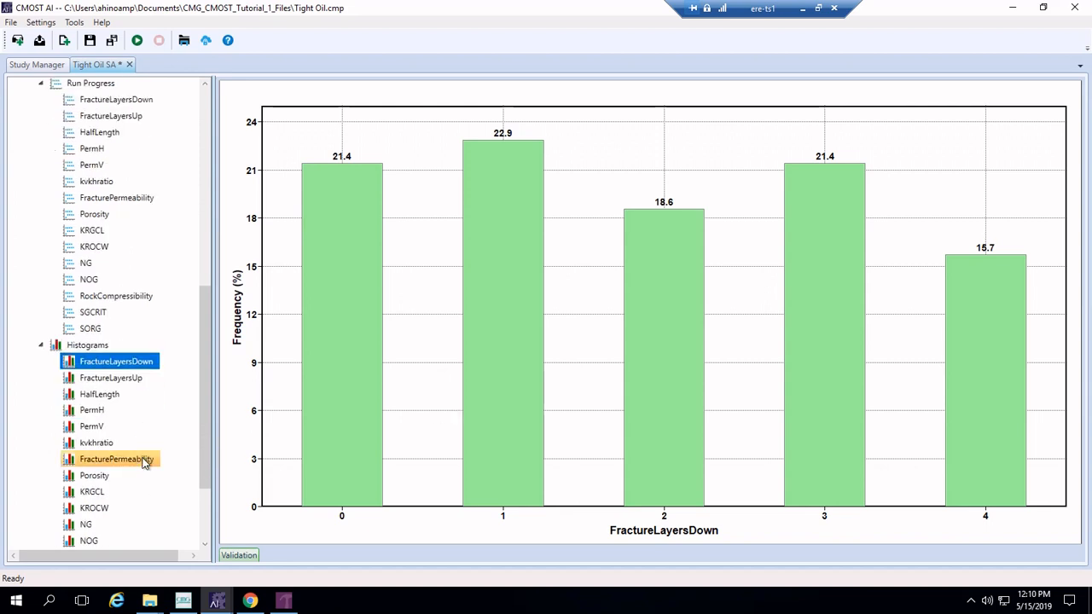
left_click(134, 392)
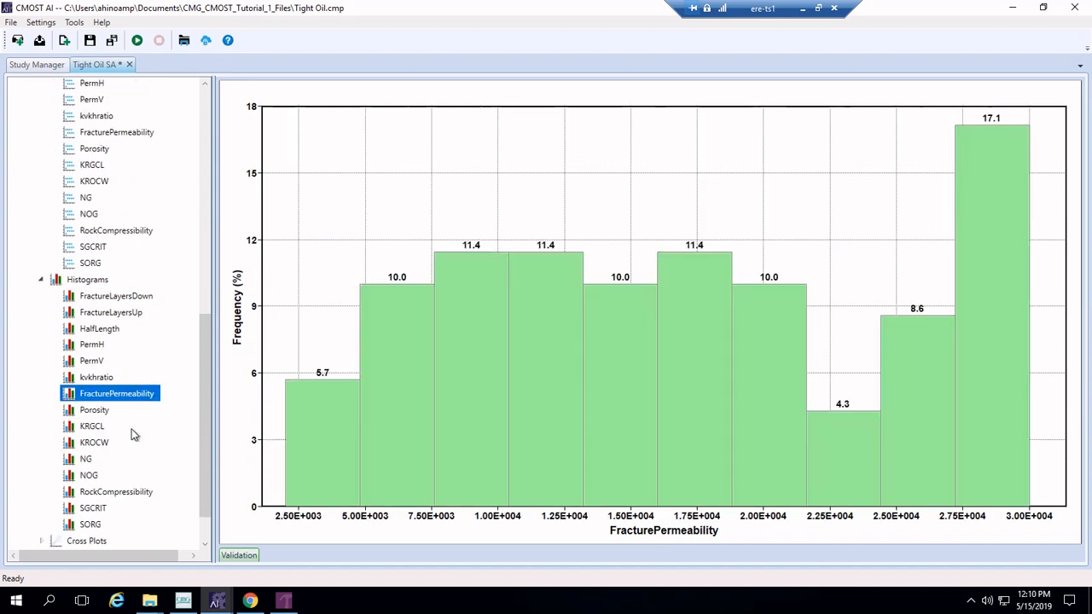
left_click(88, 426)
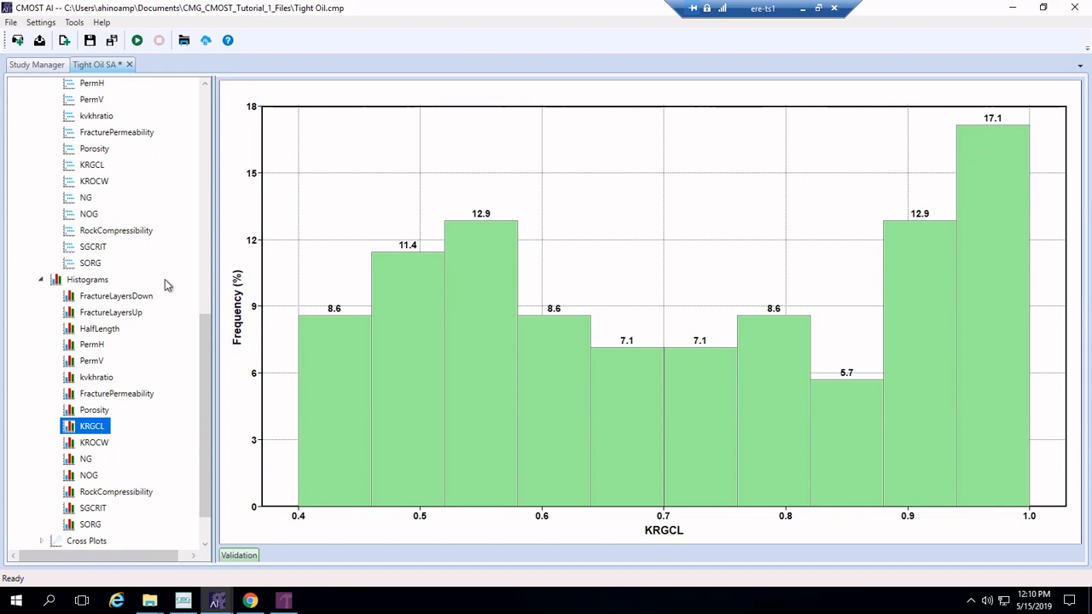
View the NOG parameter histogram and the Hz_w1 time series for cumulative gas, cumulative oil and gas oil ratio.
scroll(96, 359, "down", 1)
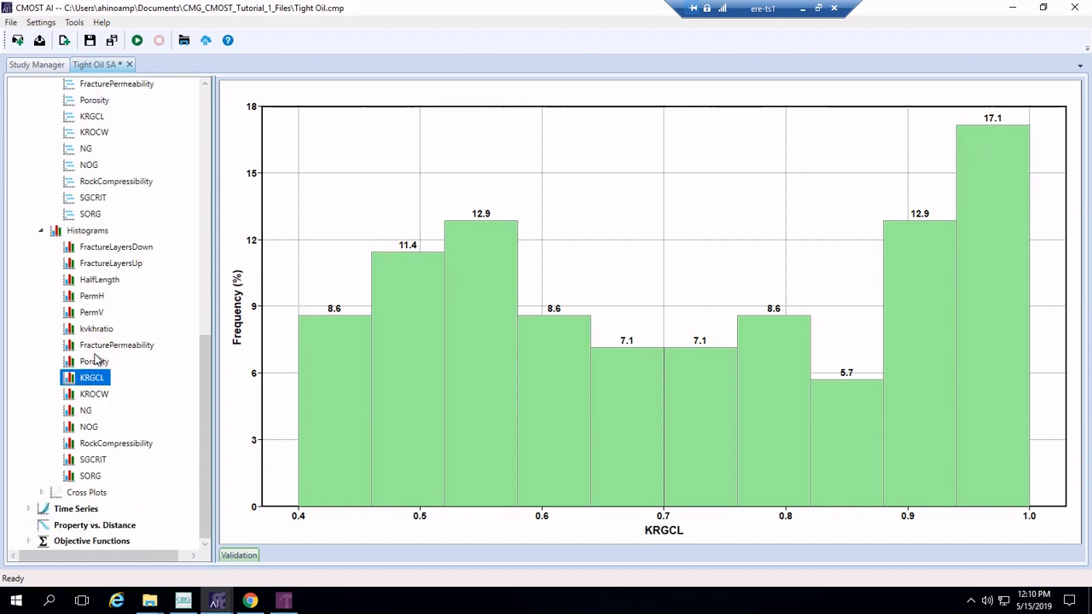
left_click(87, 430)
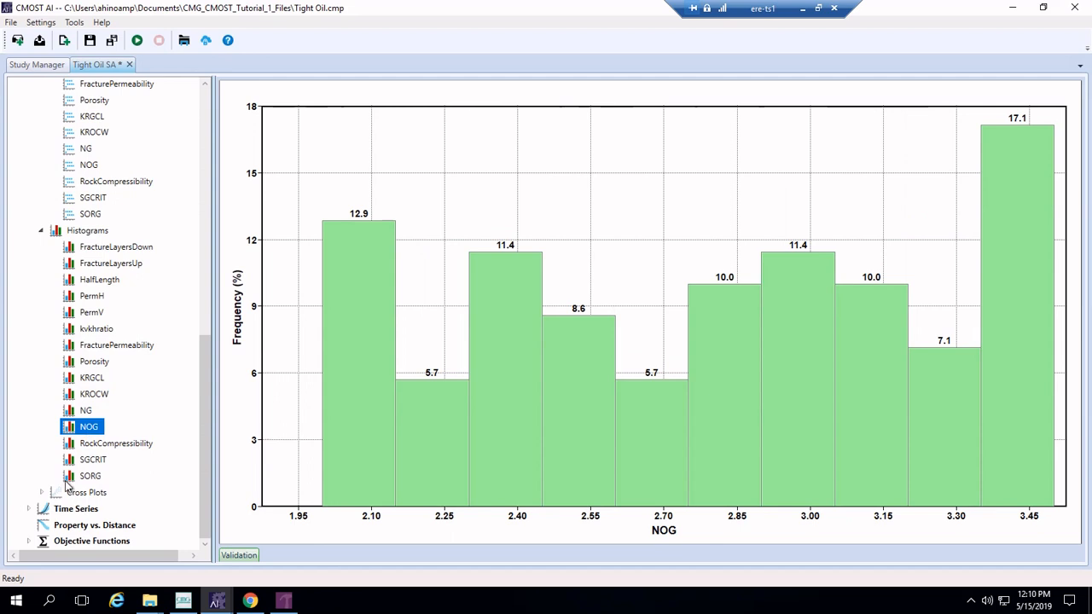
left_click(28, 509)
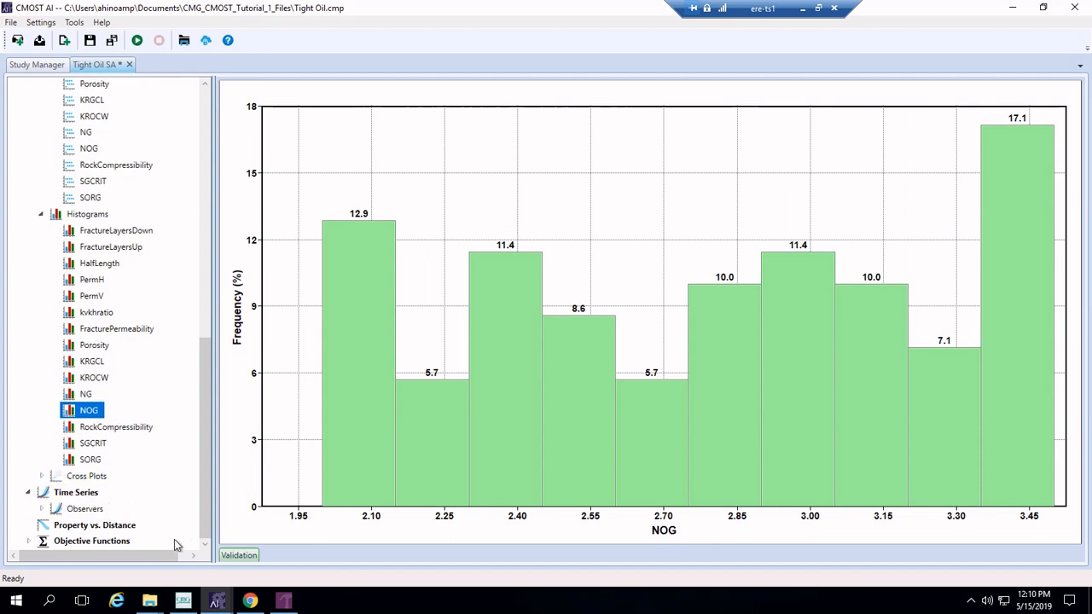
left_click(41, 508)
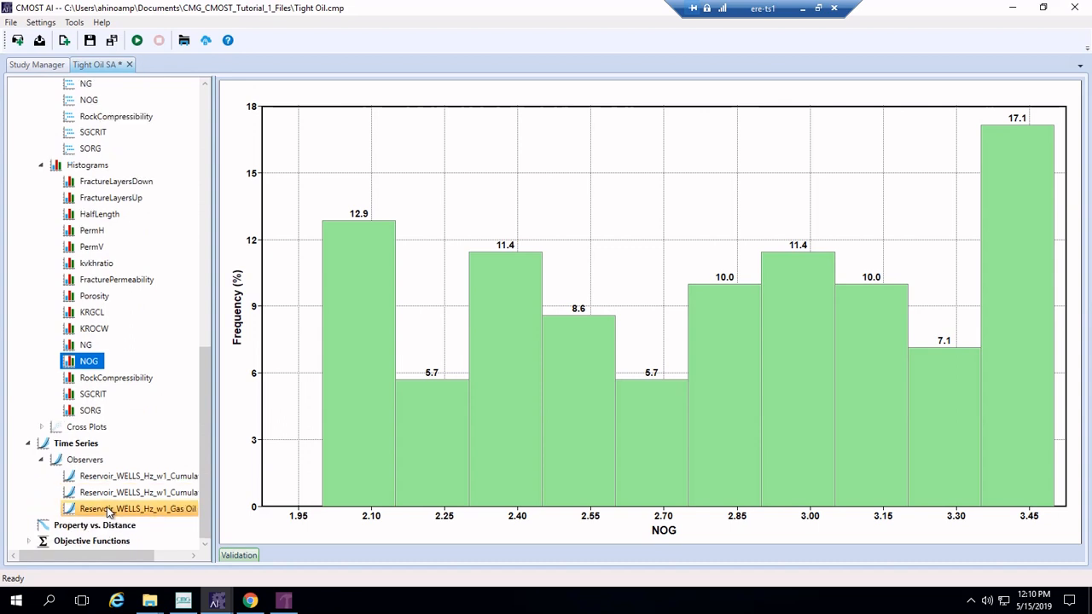
left_click(140, 475)
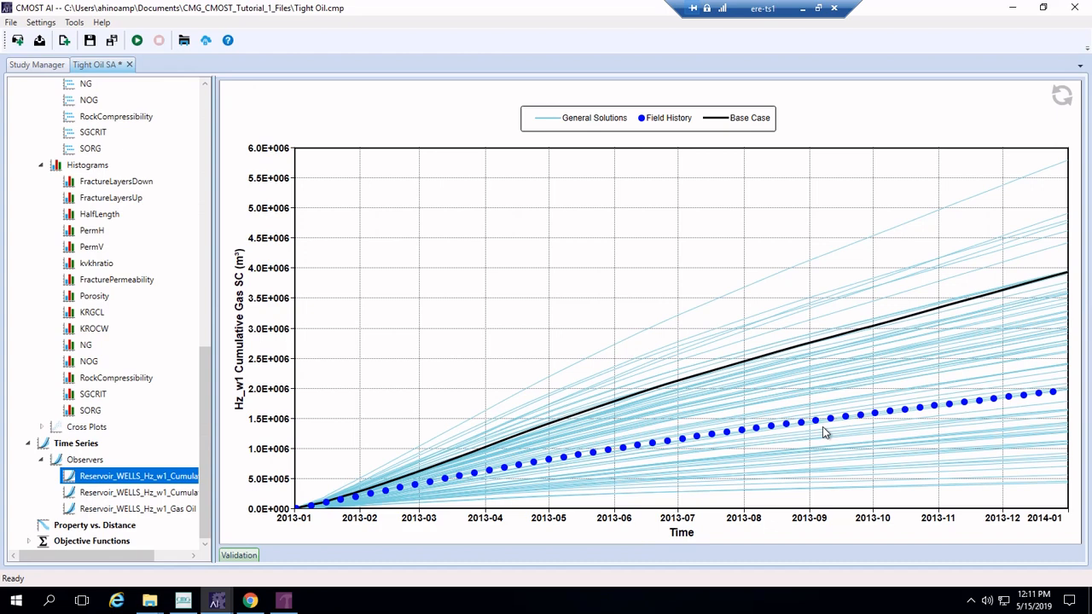
left_click(102, 495)
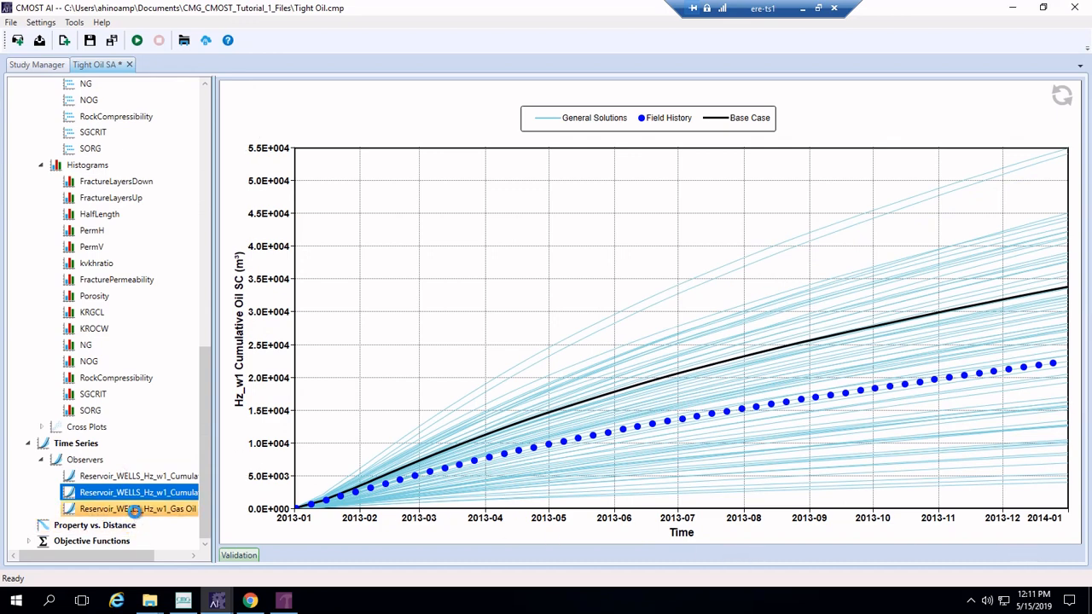
left_click(189, 508)
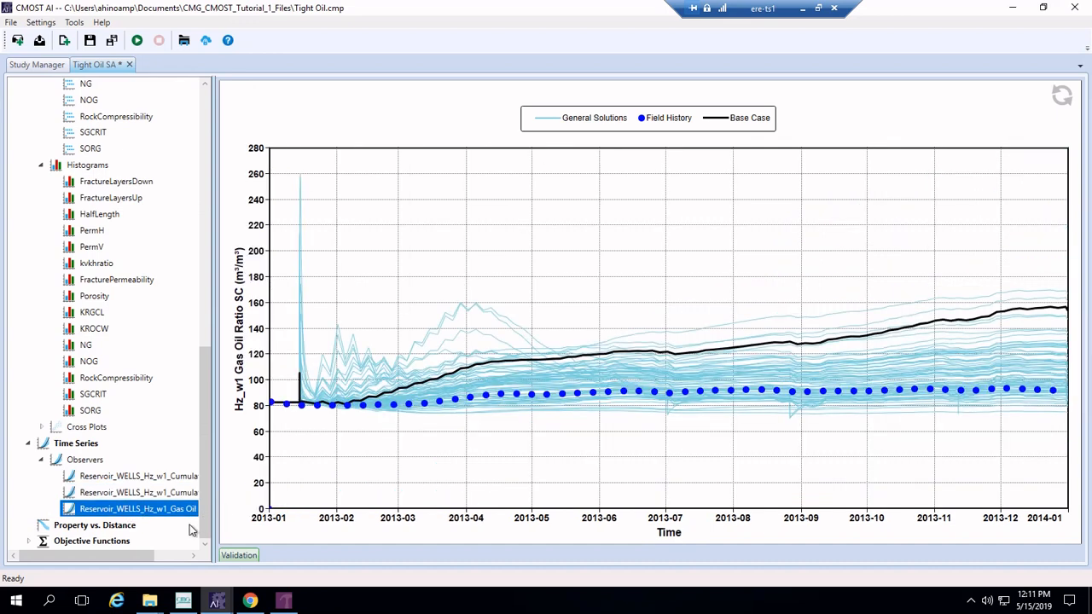
View the run progress plot of the CumOil objective function.
left_click(28, 541)
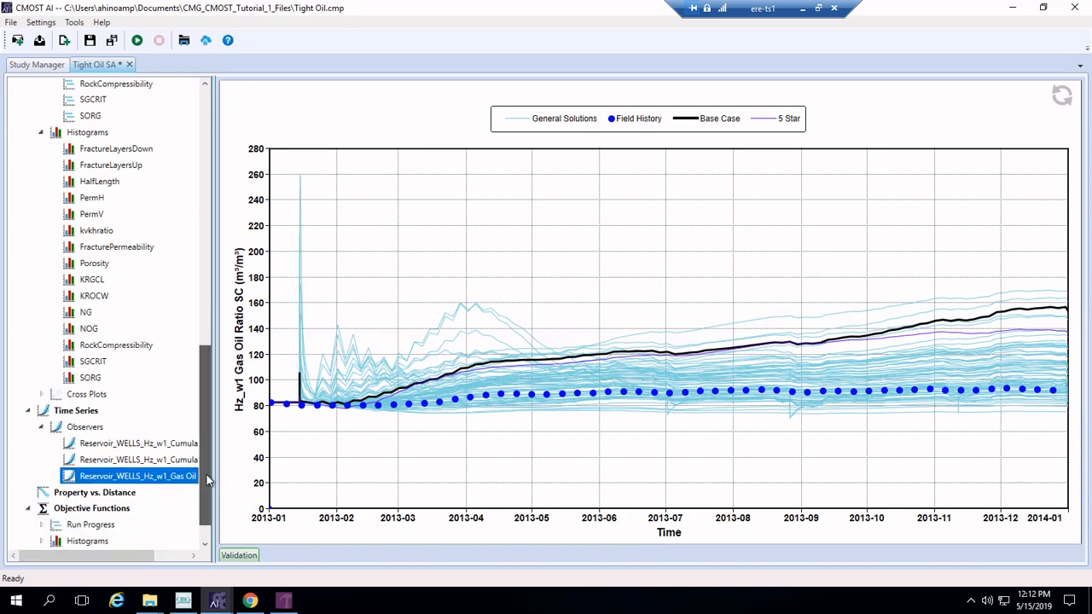
scroll(207, 477, "down", 1)
left_click(41, 492)
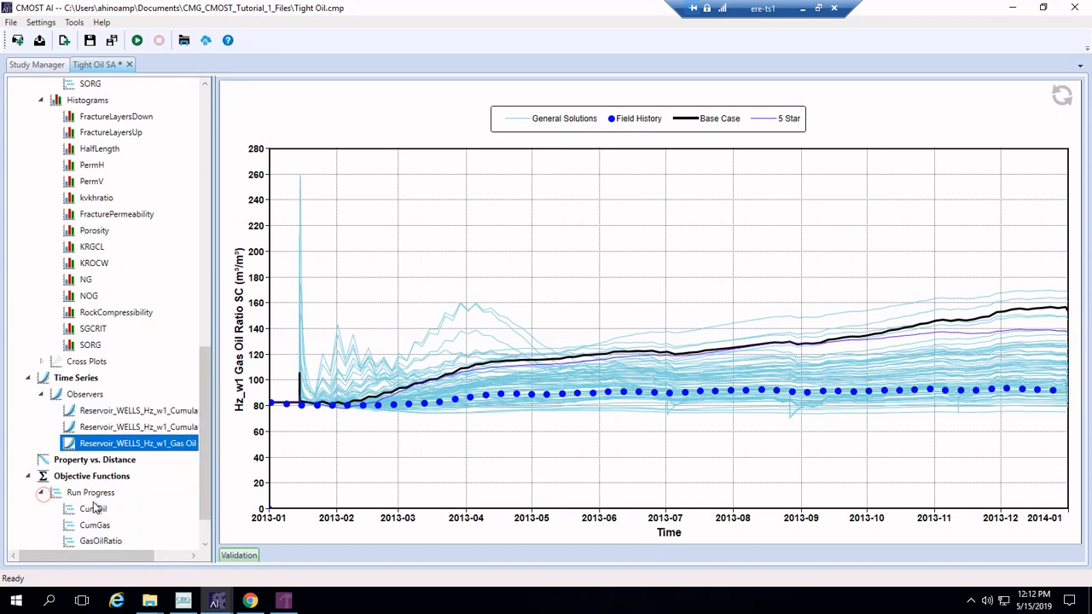
left_click(94, 460)
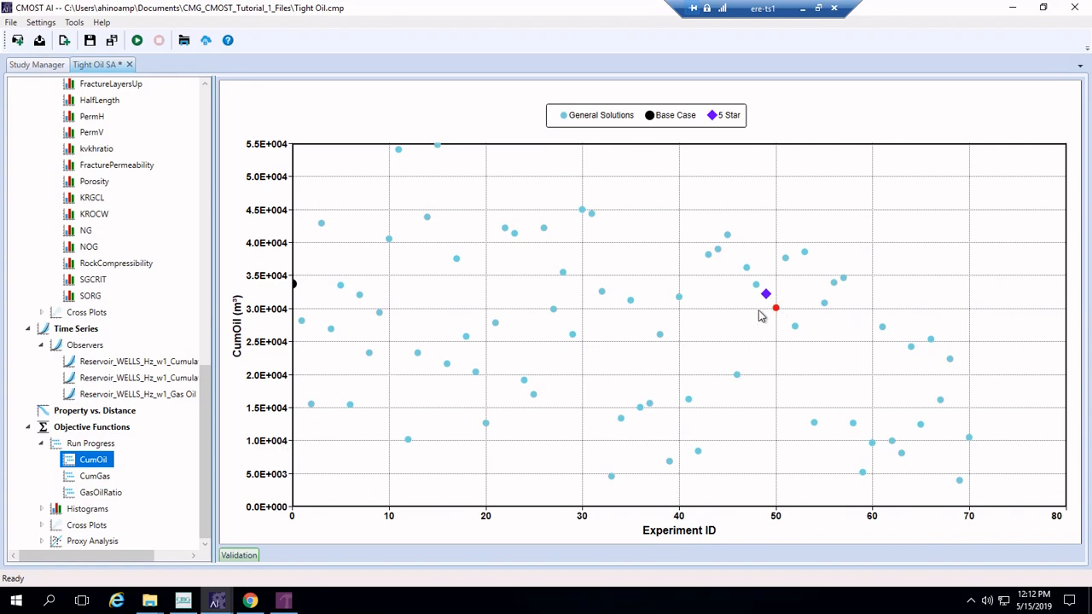
Examine the frequency distribution and cumulative probability curve in the CumOil objective function histogram.
left_click(41, 508)
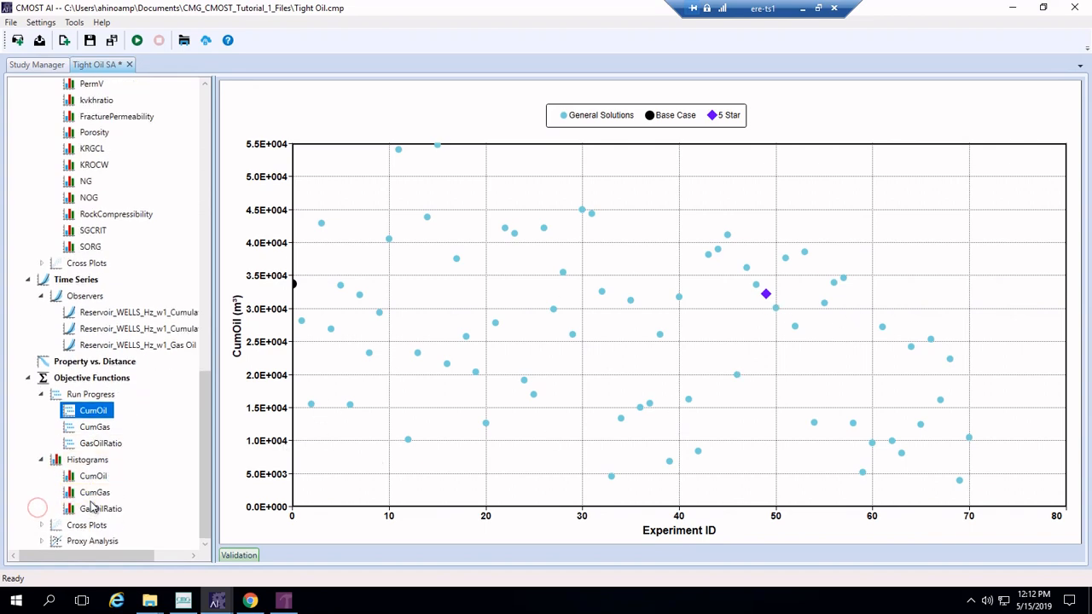
left_click(95, 476)
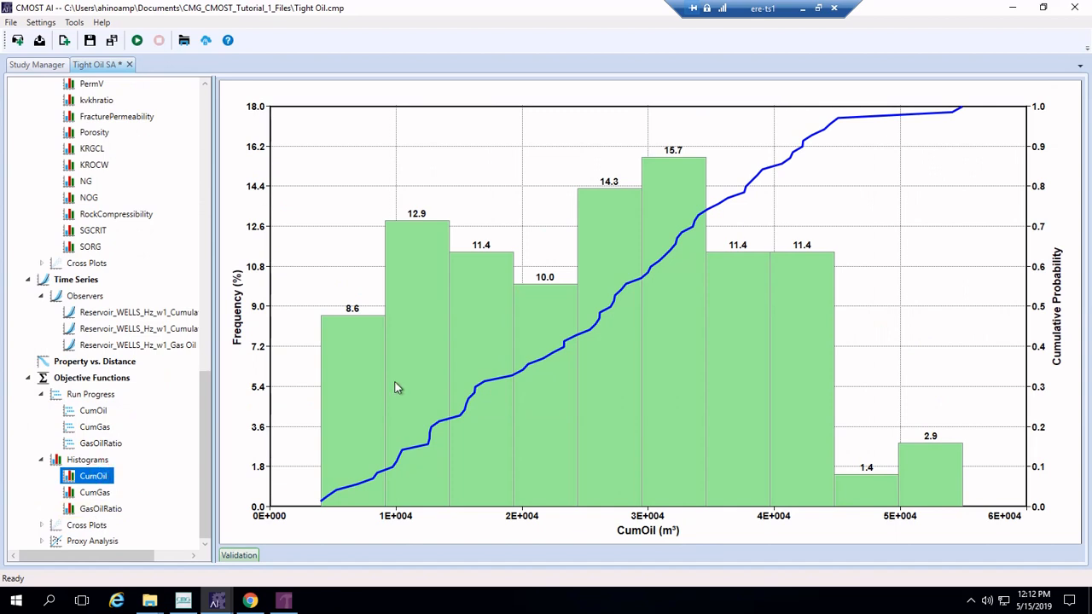
mouse_move(402, 383)
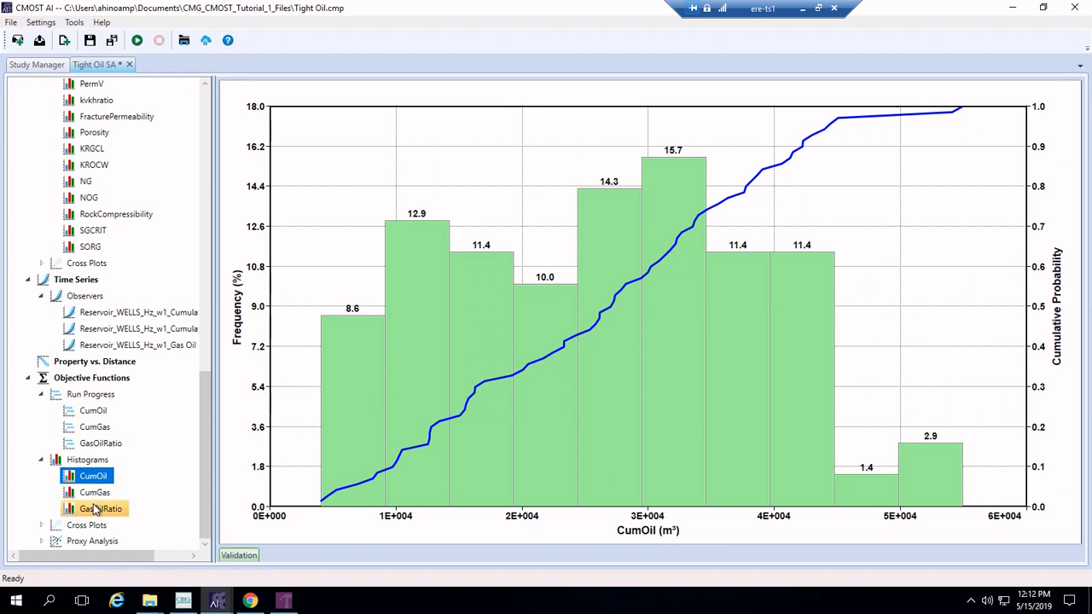
mouse_move(492, 373)
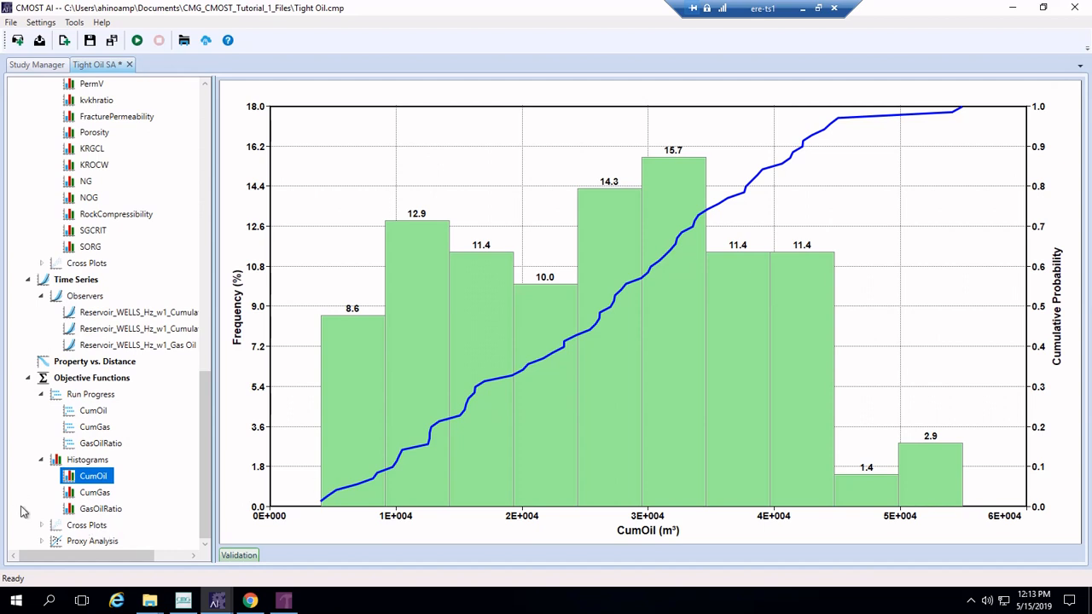
Create cross plots of the CumOil objective function against all parameters.
left_click(42, 526)
scroll(129, 526, "down", 1)
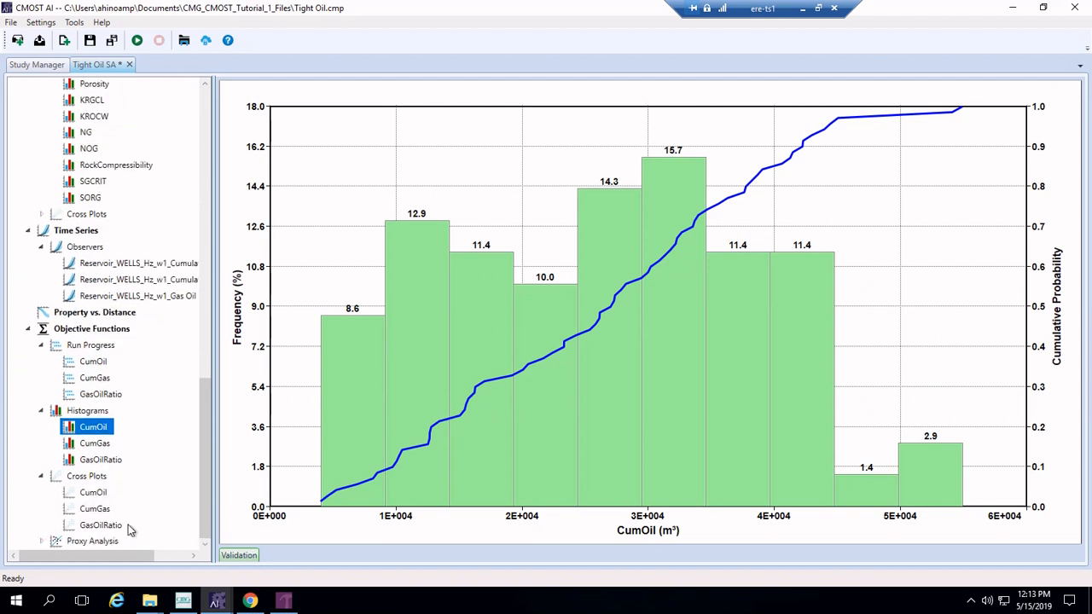
left_click(93, 493)
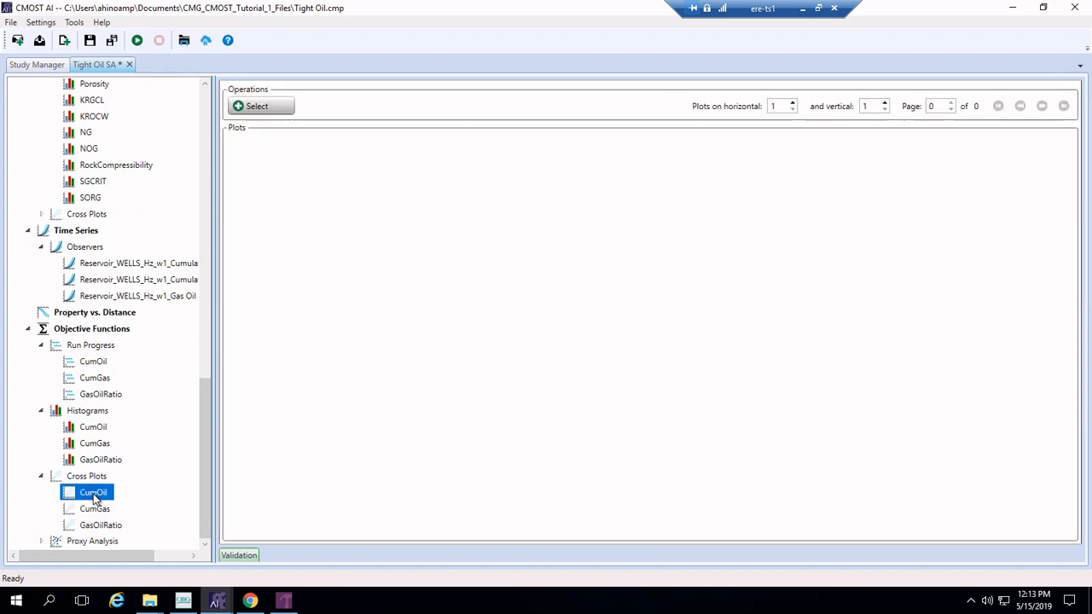
left_click(266, 106)
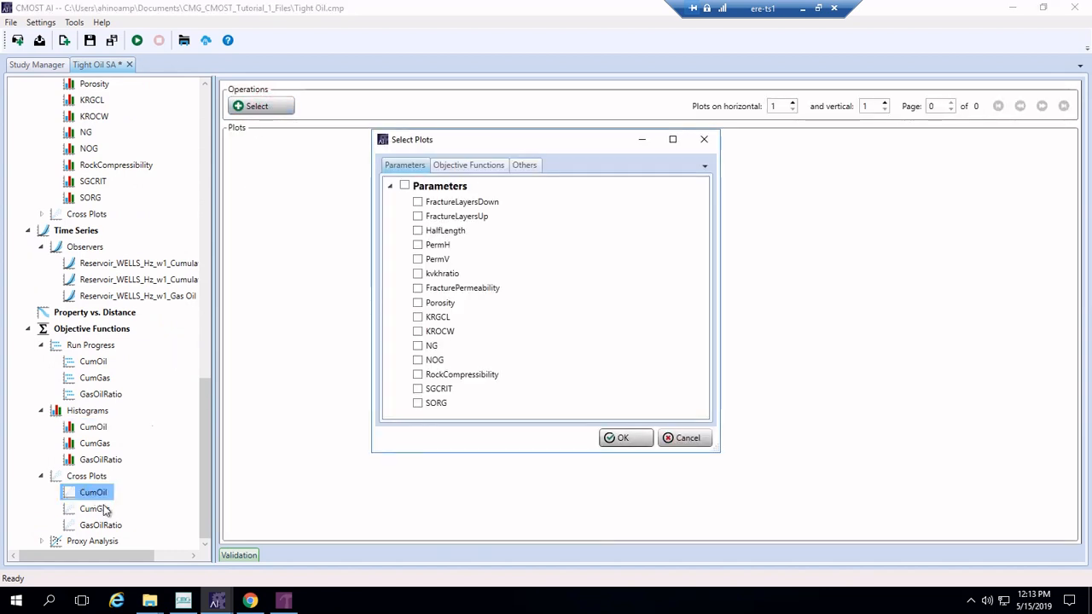
left_click(404, 186)
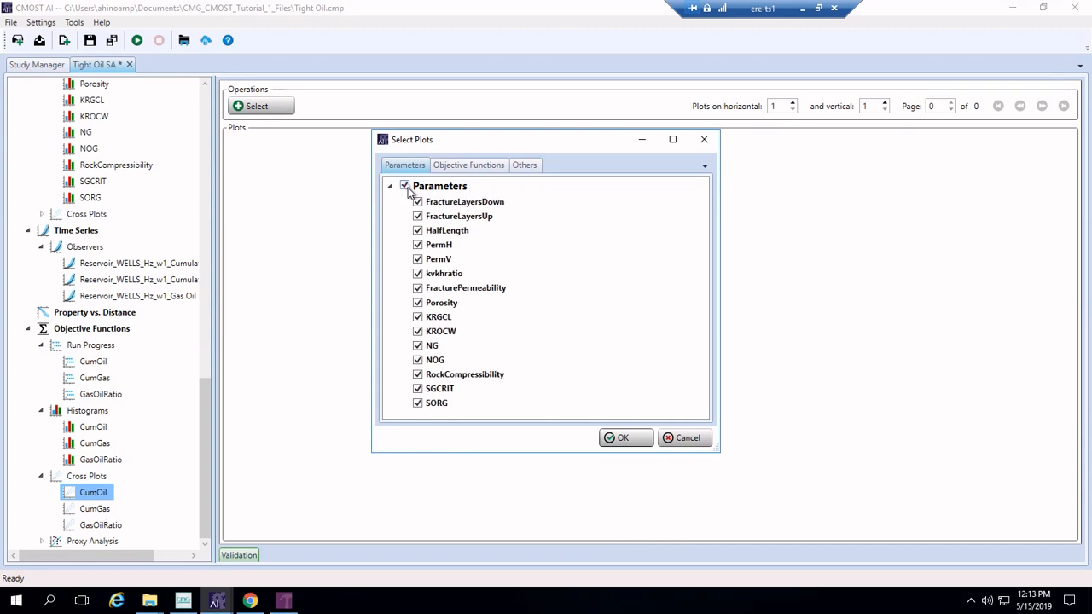
left_click(635, 443)
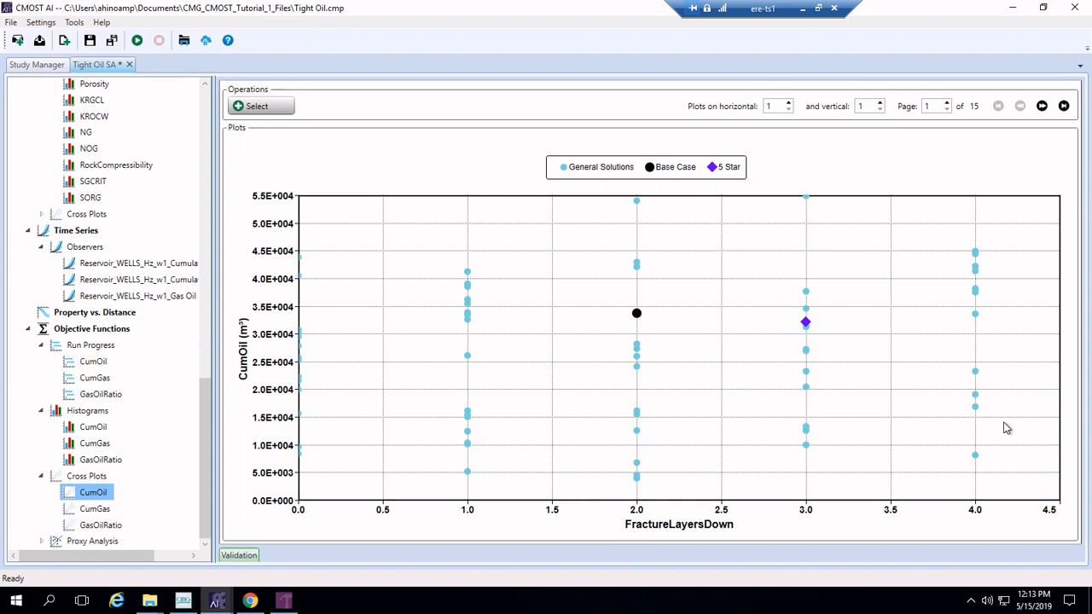
Page through the CumOil cross plots from FractureLayersUp to KRGCL, examining how each parameter relates to cumulative oil.
left_click(1042, 108)
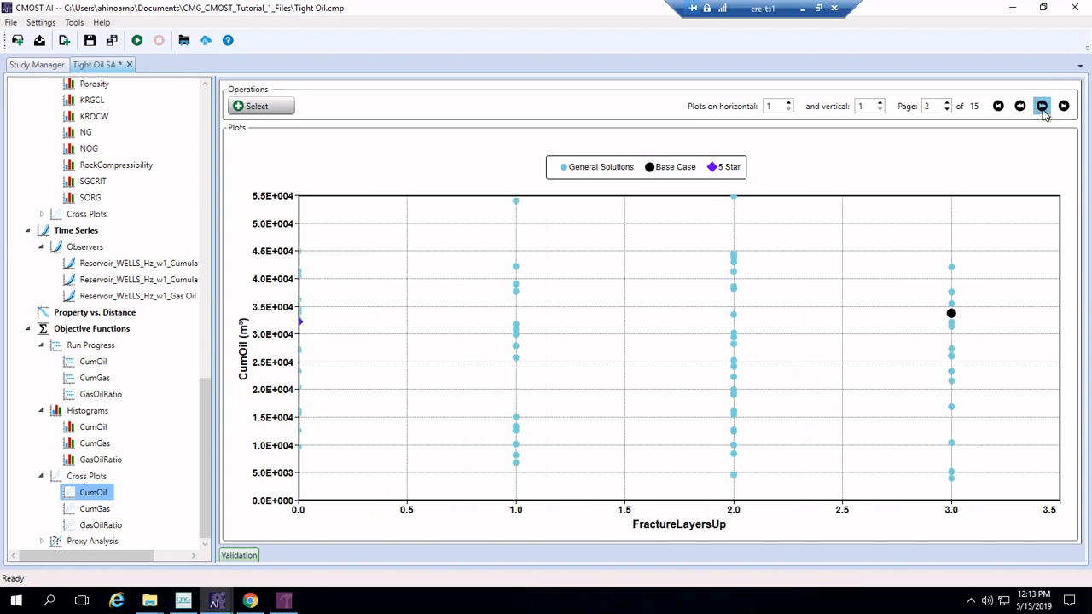
left_click(1042, 107)
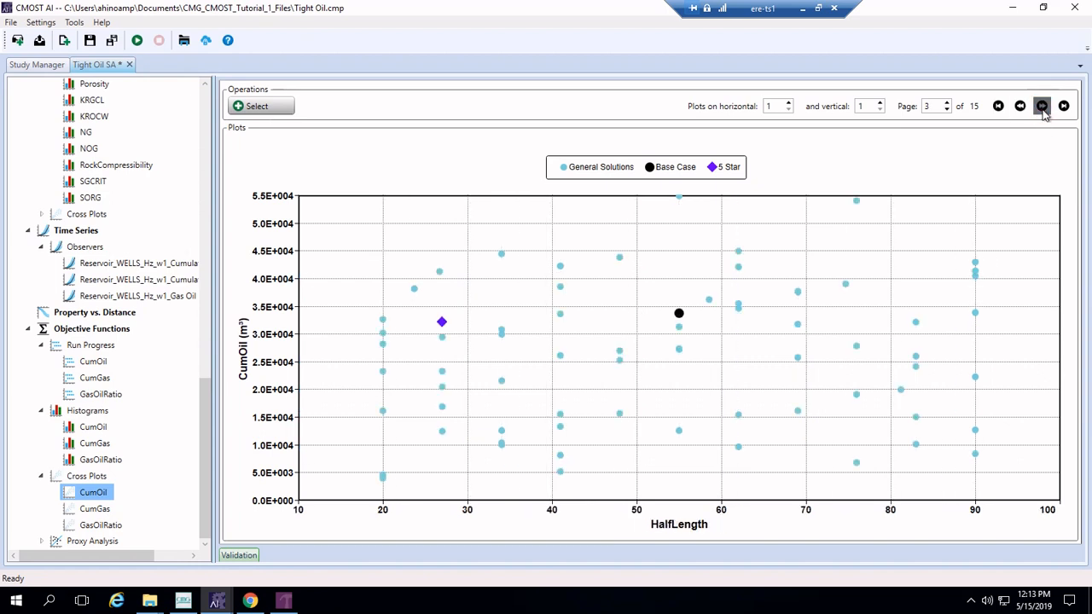
left_click(1042, 107)
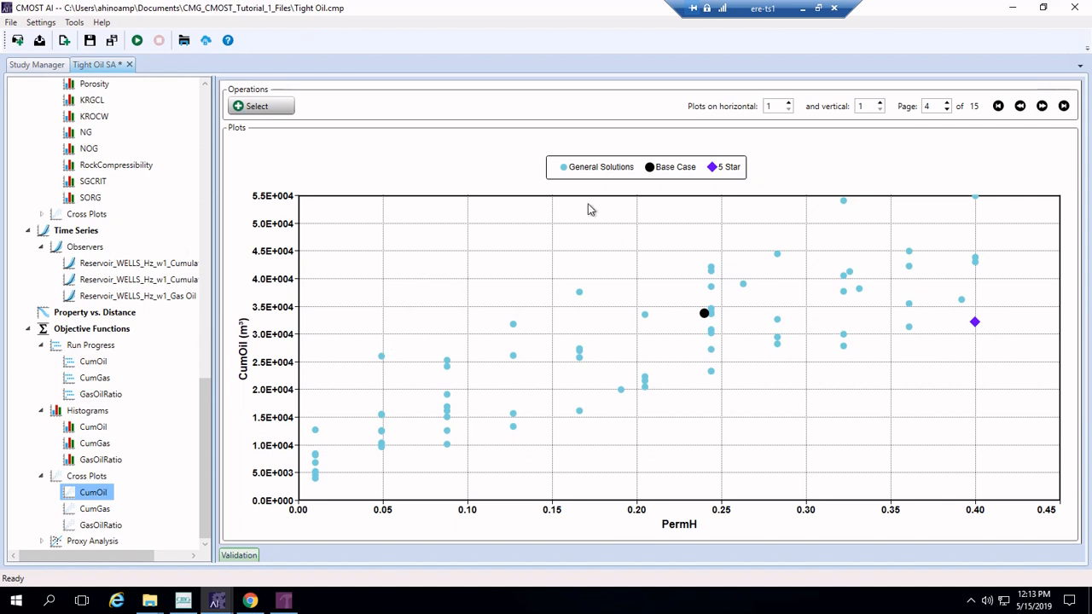
left_click(1041, 106)
left_click(1041, 106)
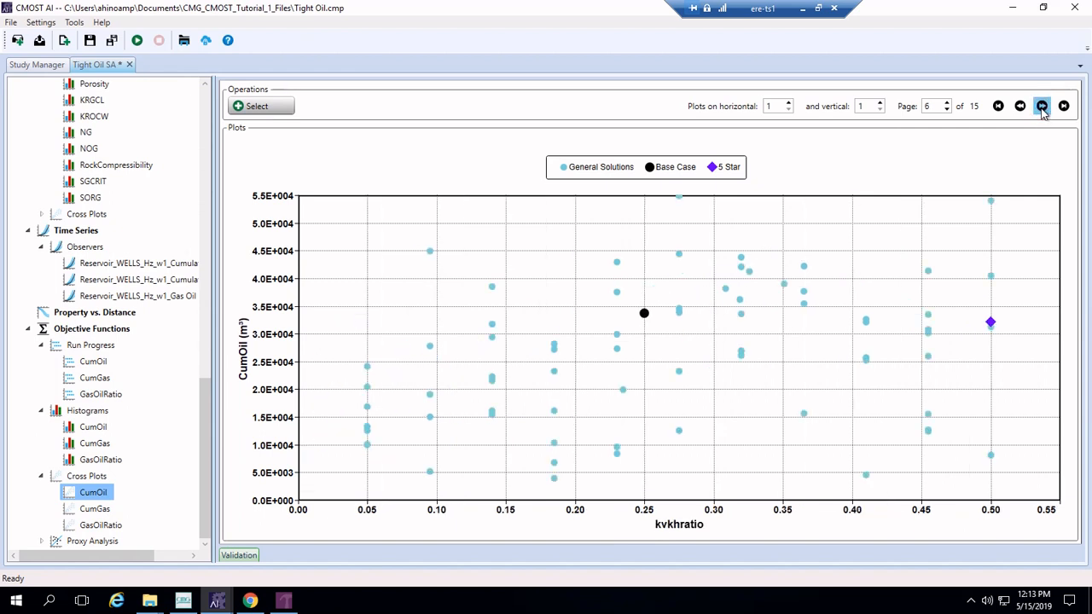
left_click(1042, 105)
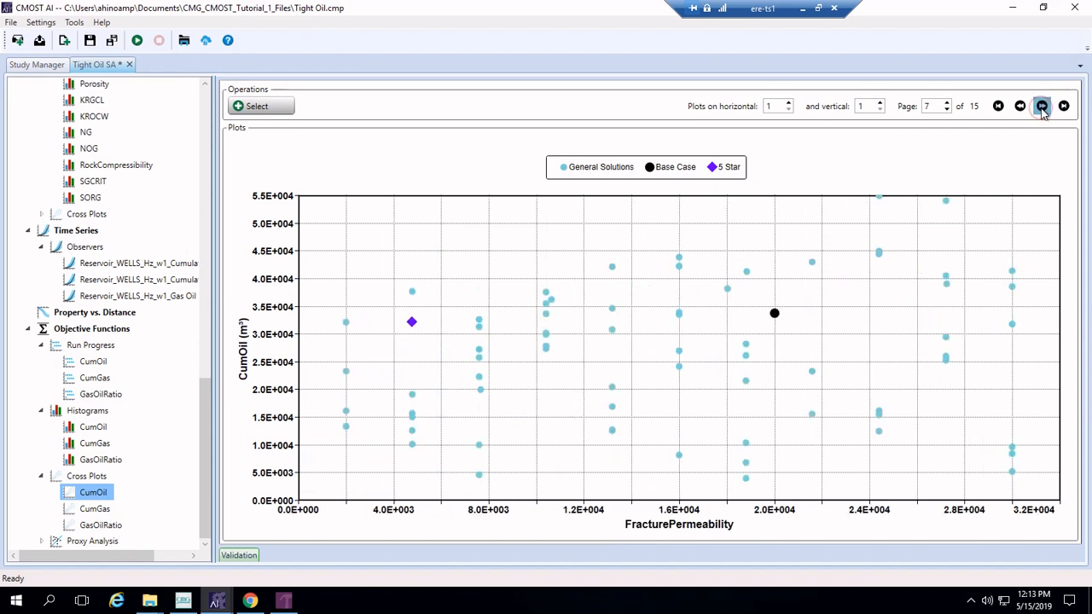
left_click(1042, 105)
left_click(1041, 106)
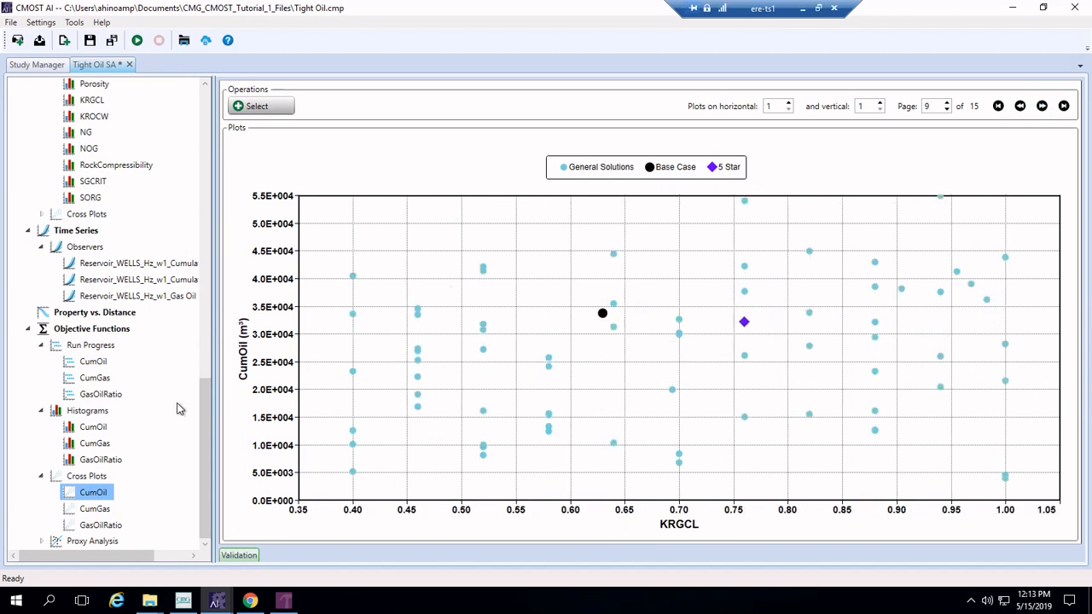
Create cross plots of the CumGas objective function against all parameters and view the FractureLayersUp plot.
left_click(98, 508)
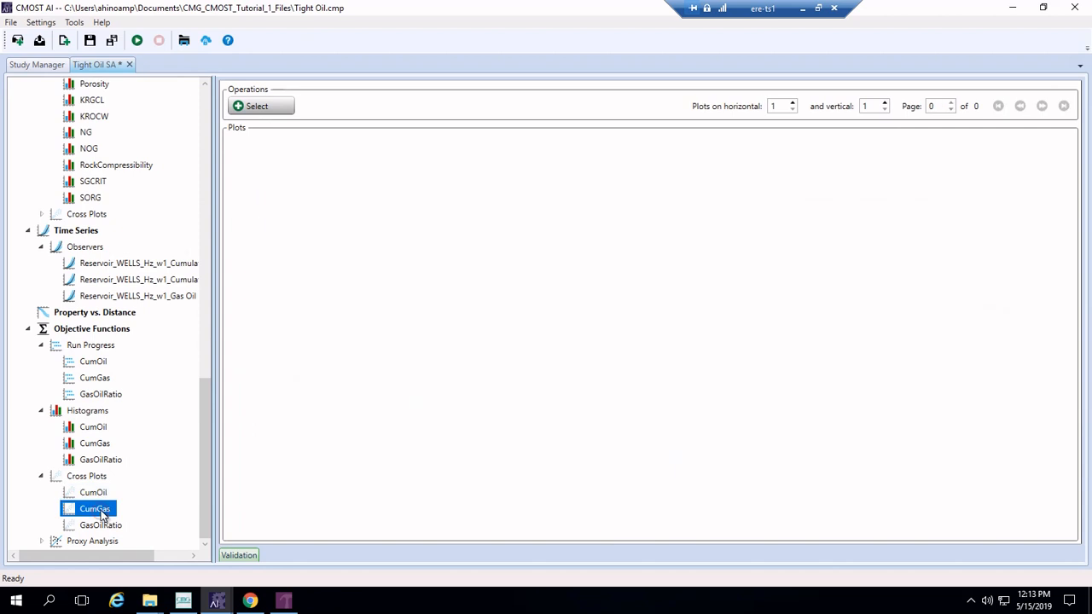
left_click(275, 111)
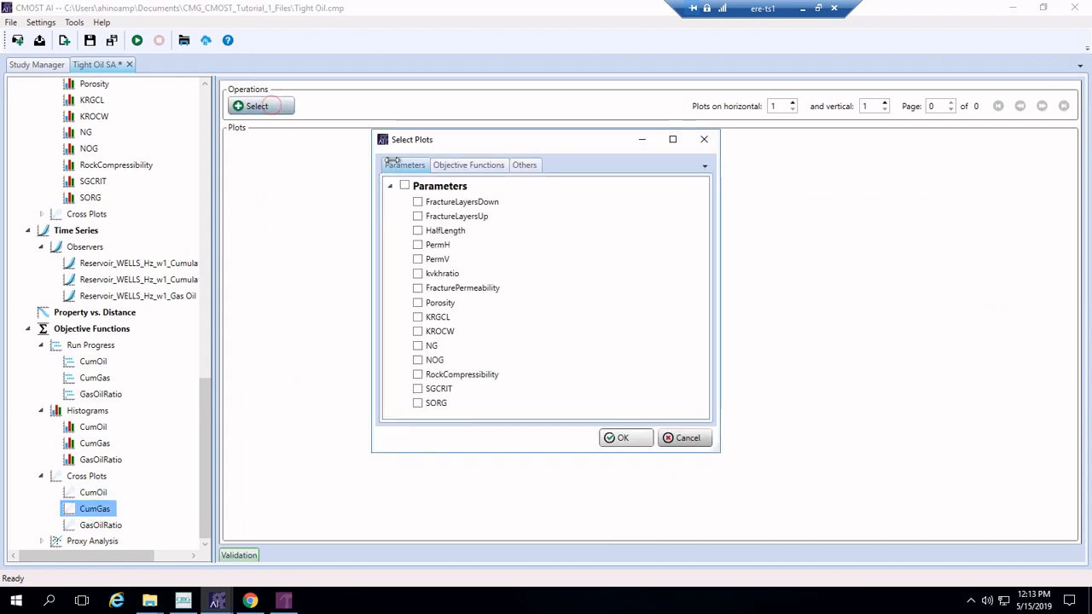
left_click(405, 188)
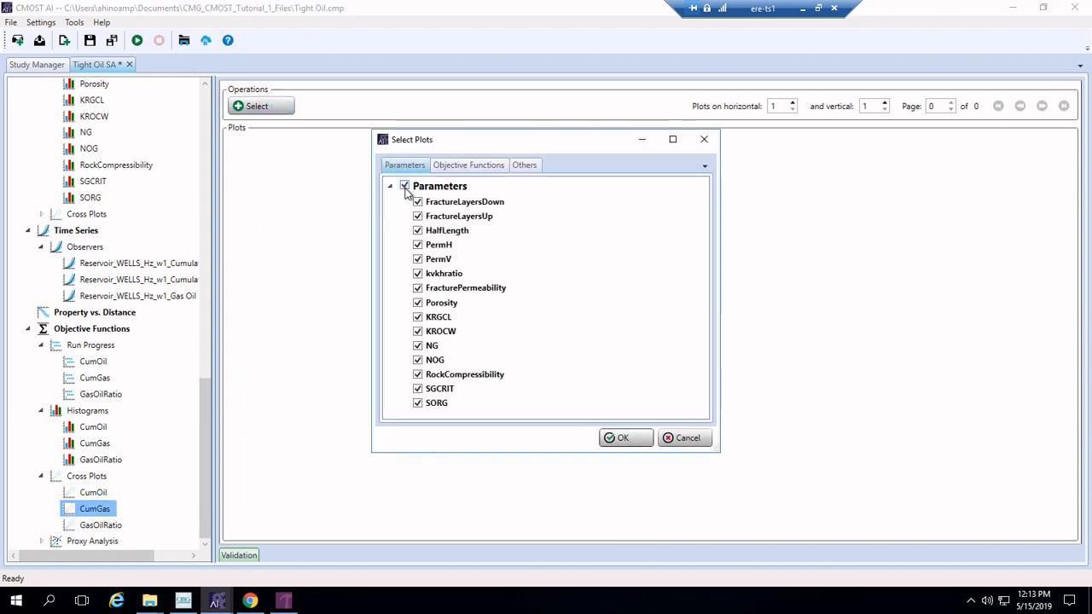
left_click(635, 441)
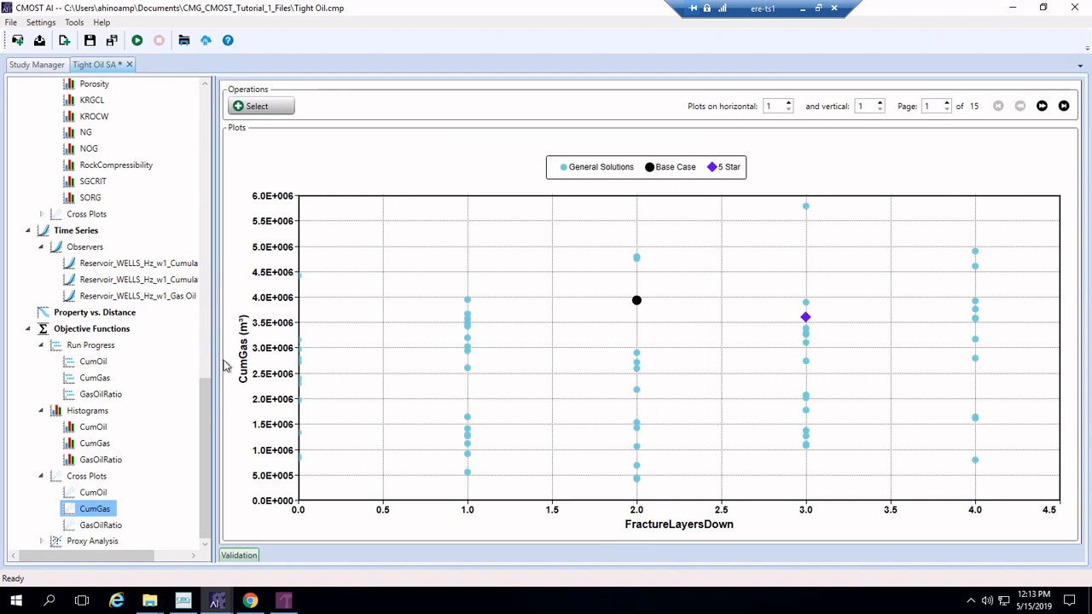
left_click(1043, 106)
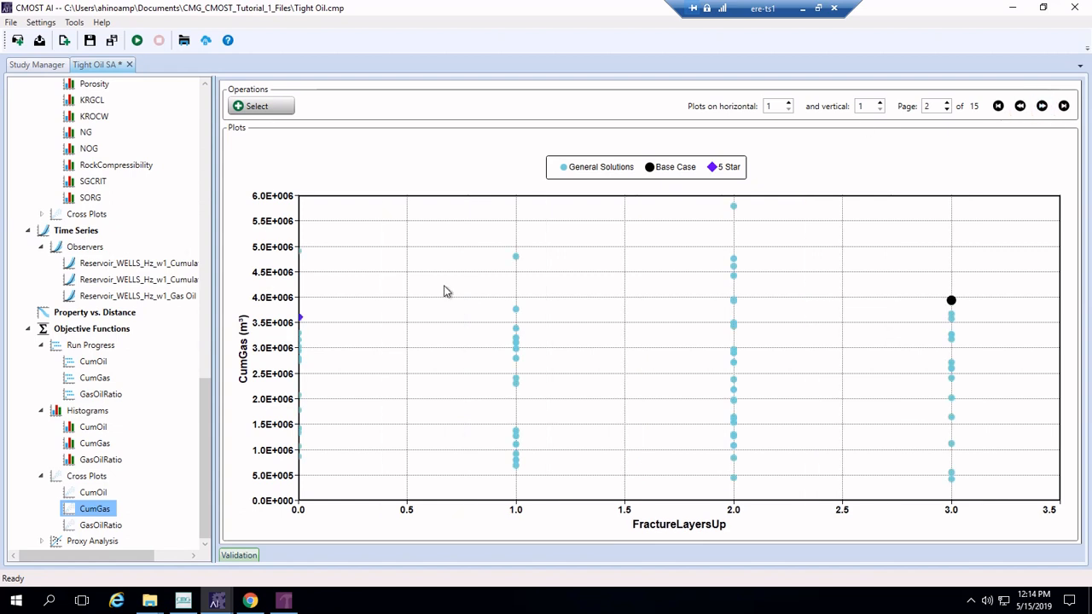
Review the Model QC plot and the Statistics report of the CumGas proxy analysis.
left_click(41, 541)
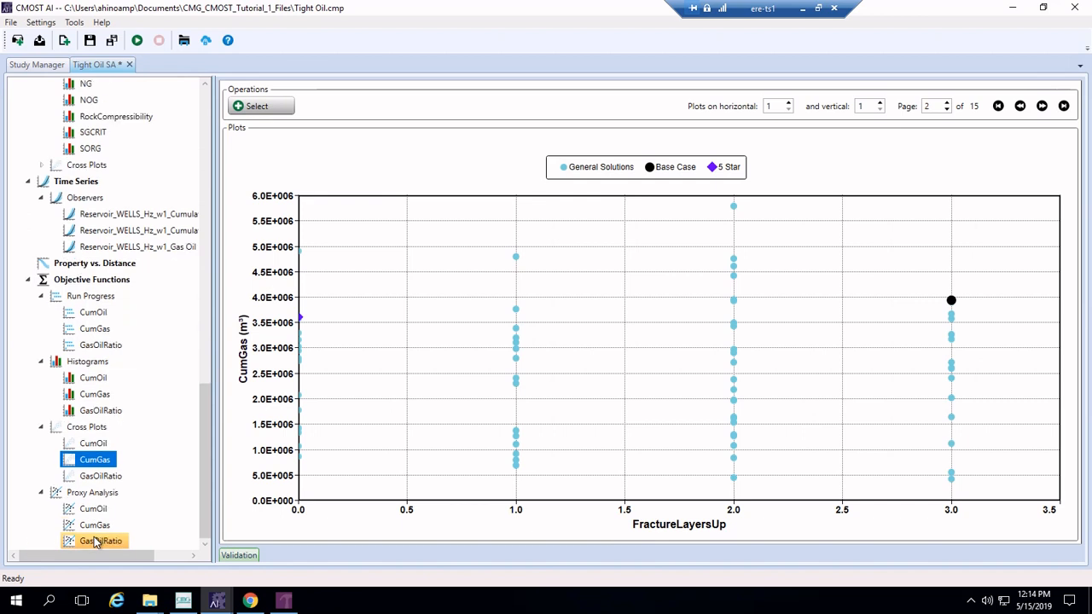
left_click(96, 493)
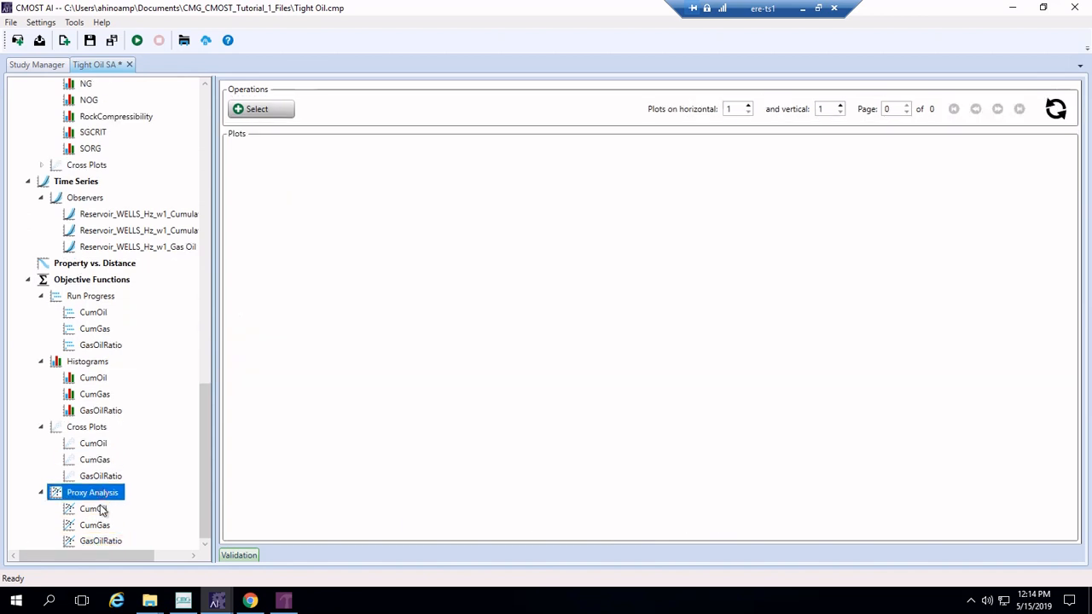
left_click(95, 527)
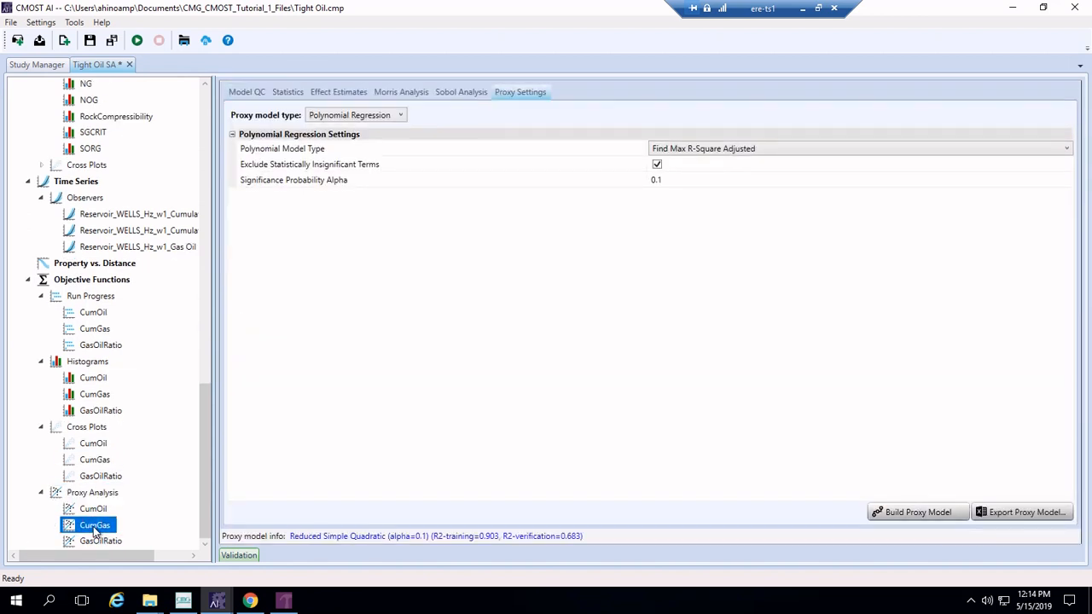
left_click(250, 93)
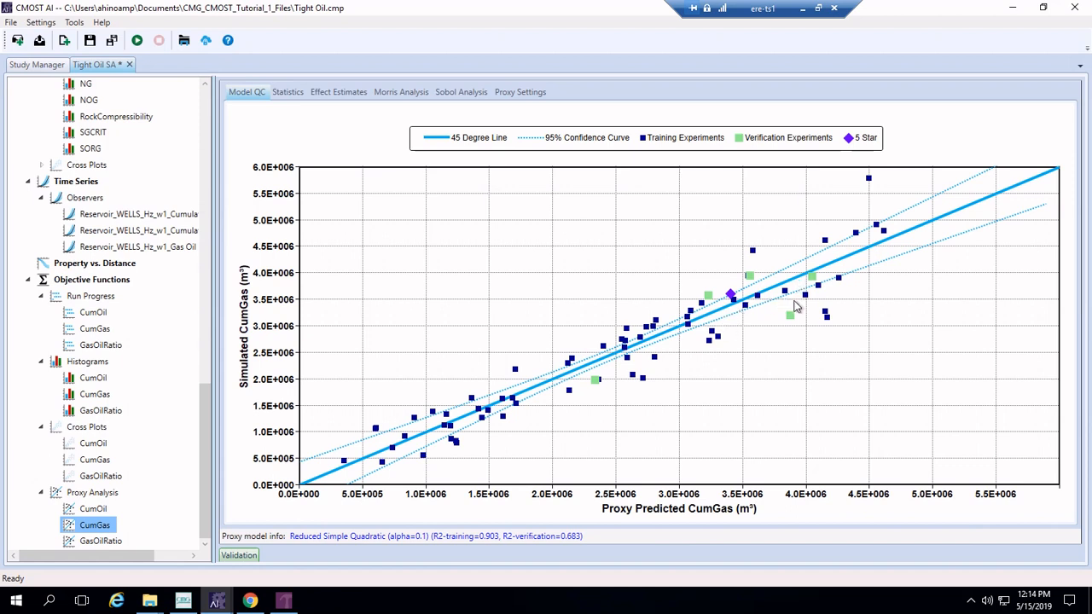
left_click(596, 381)
left_click(289, 92)
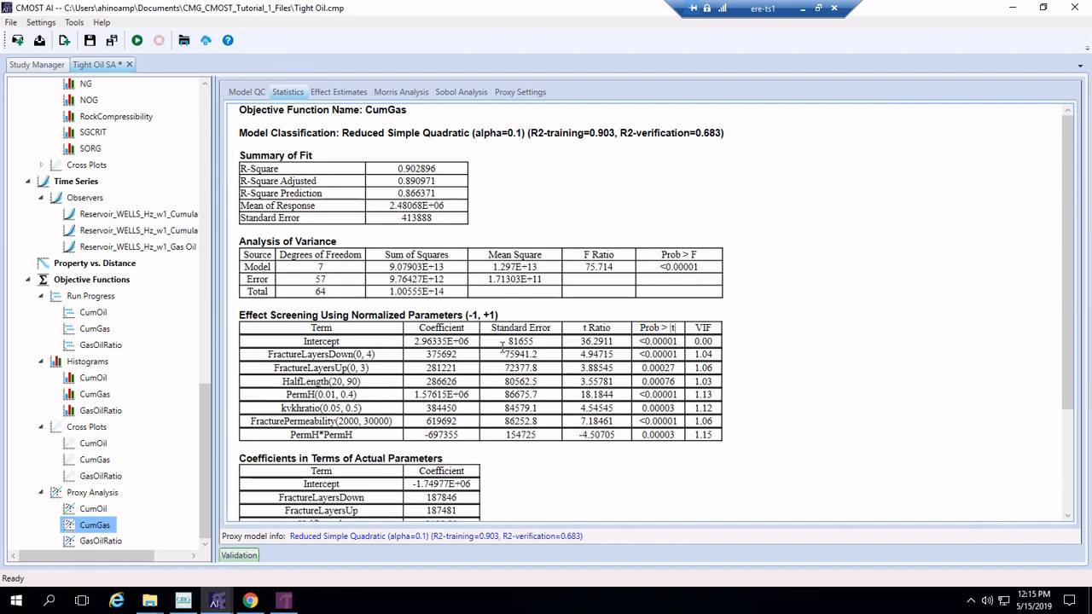
Examine the effect screening probabilities, coefficients and proxy equation in the CumGas Statistics report.
scroll(503, 345, "down", 3)
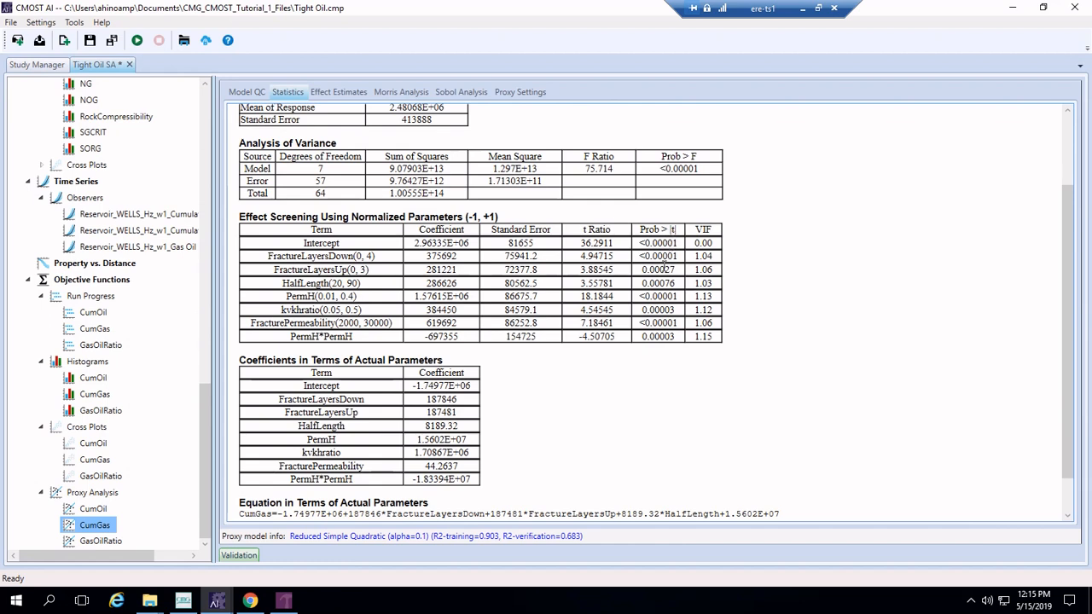
left_click_drag(674, 256, 638, 256)
left_click_drag(357, 256, 703, 232)
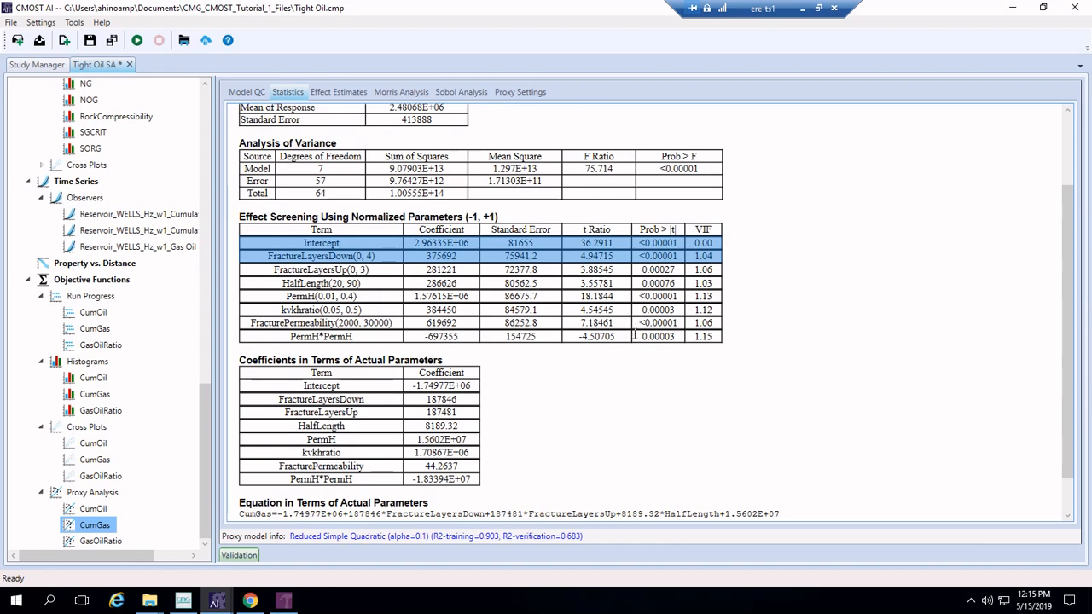
left_click(634, 372)
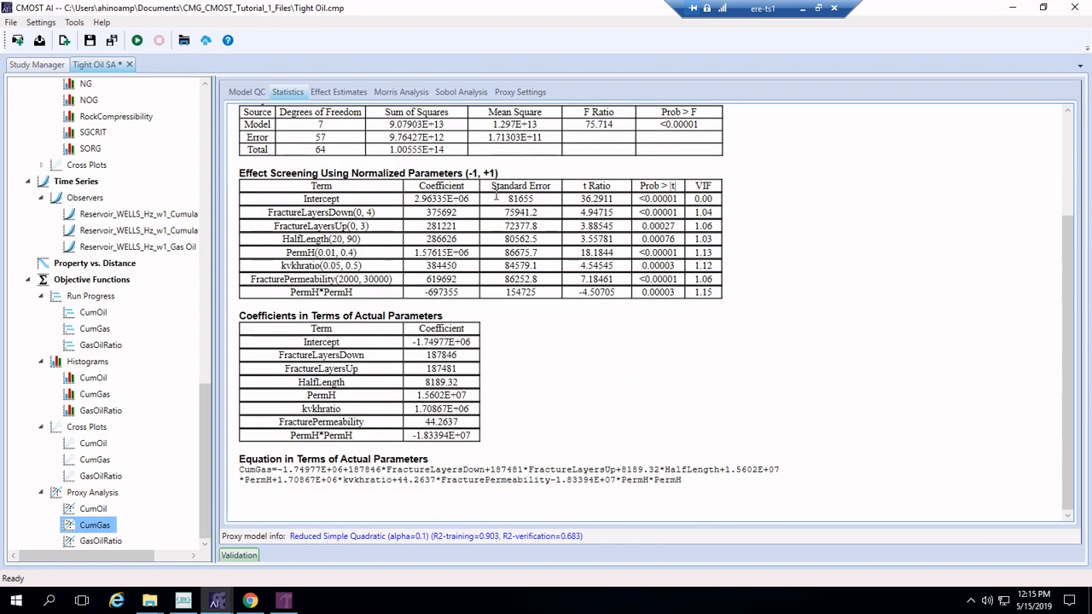
Review the Effect Estimates, Morris Analysis, Sobol Analysis and Proxy Settings of the CumGas proxy analysis.
left_click(343, 97)
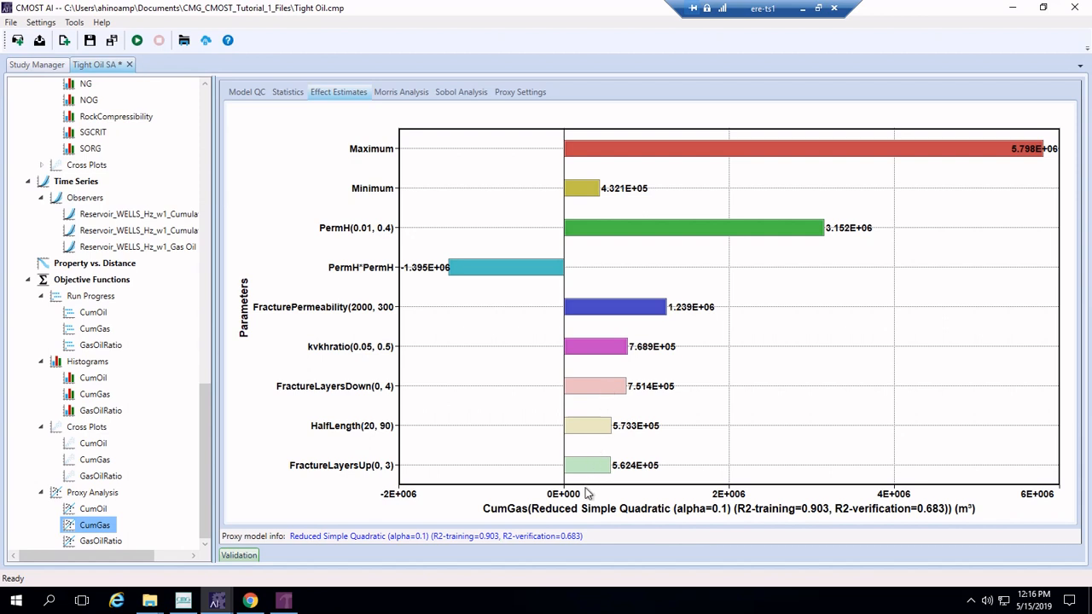
left_click(410, 93)
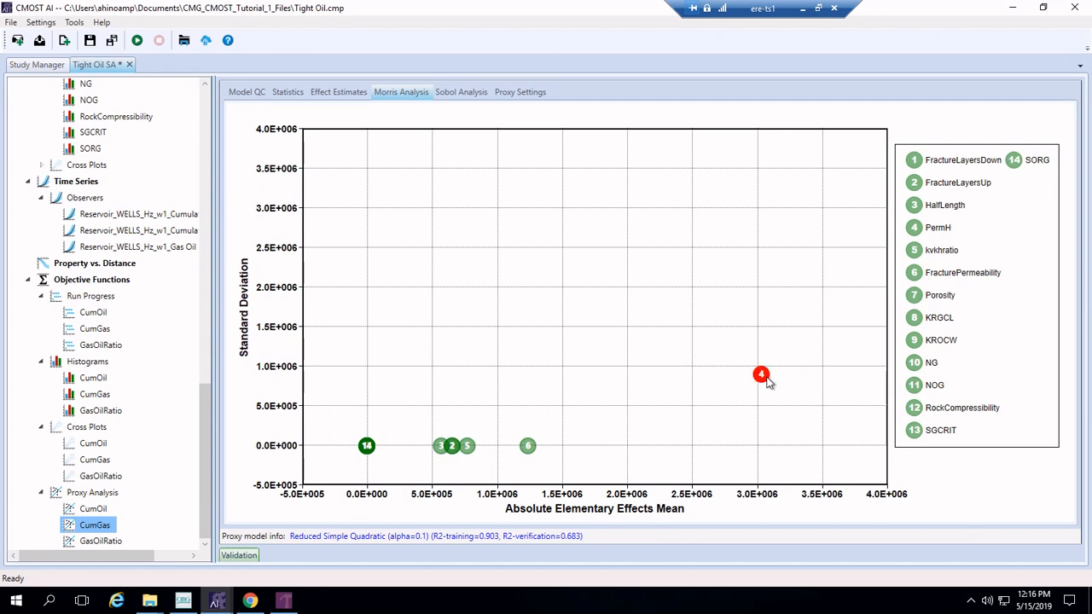
mouse_move(766, 381)
left_click(458, 93)
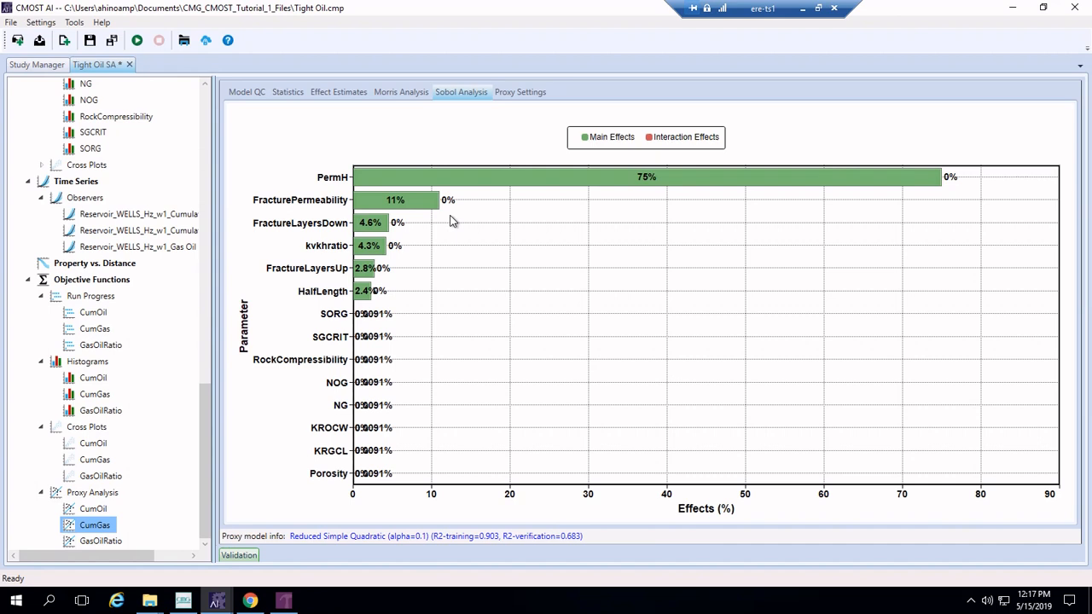
left_click(527, 92)
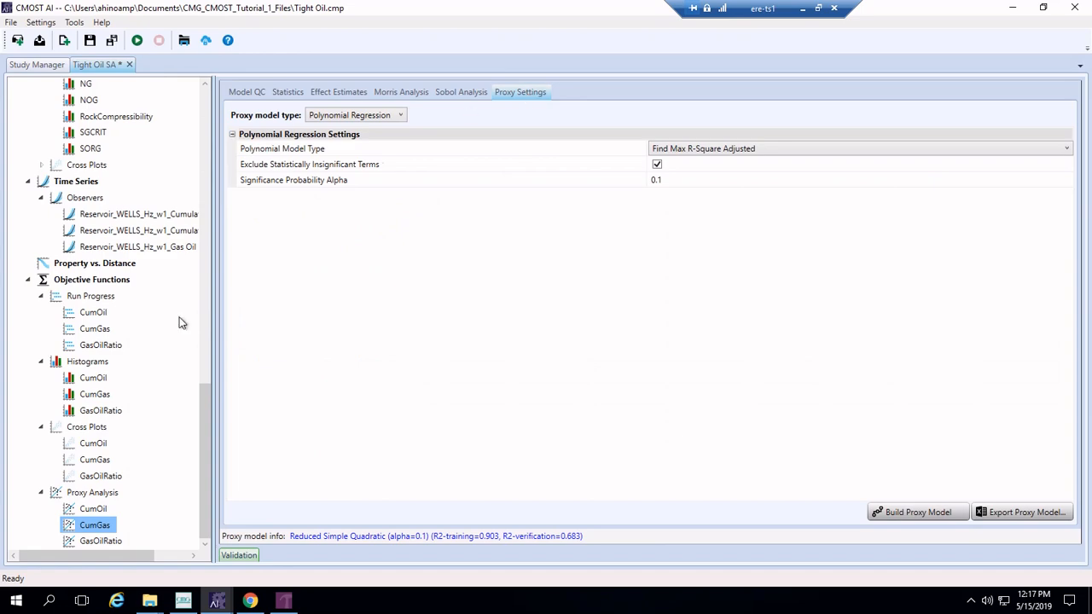
Open the Proxy Dashboard from the Control Centre and build the Polynomial Regression proxy model.
scroll(112, 390, "up", 7)
scroll(109, 393, "up", 10)
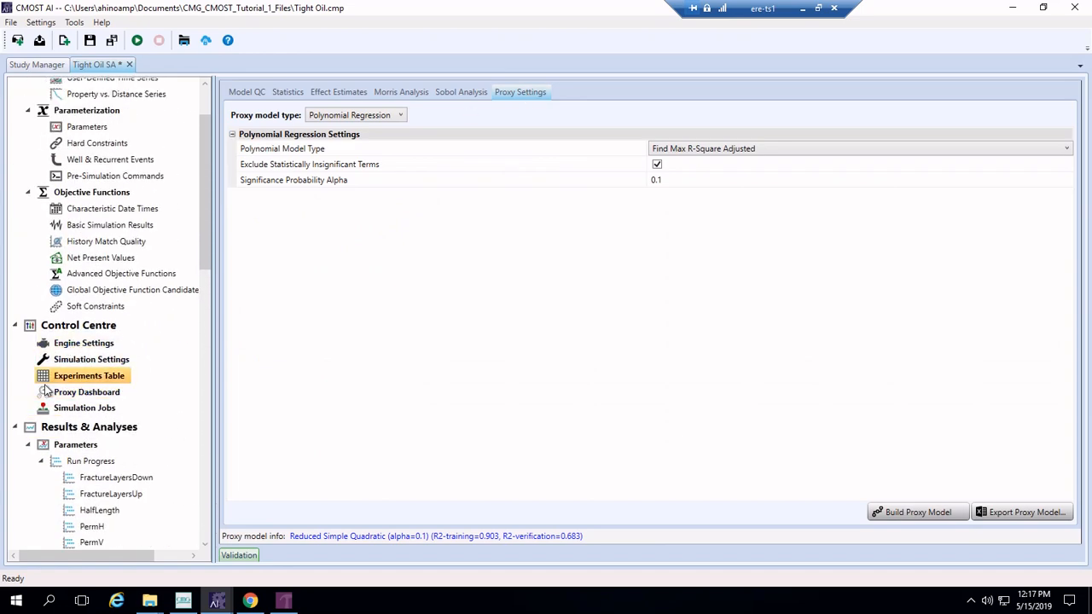
left_click(85, 392)
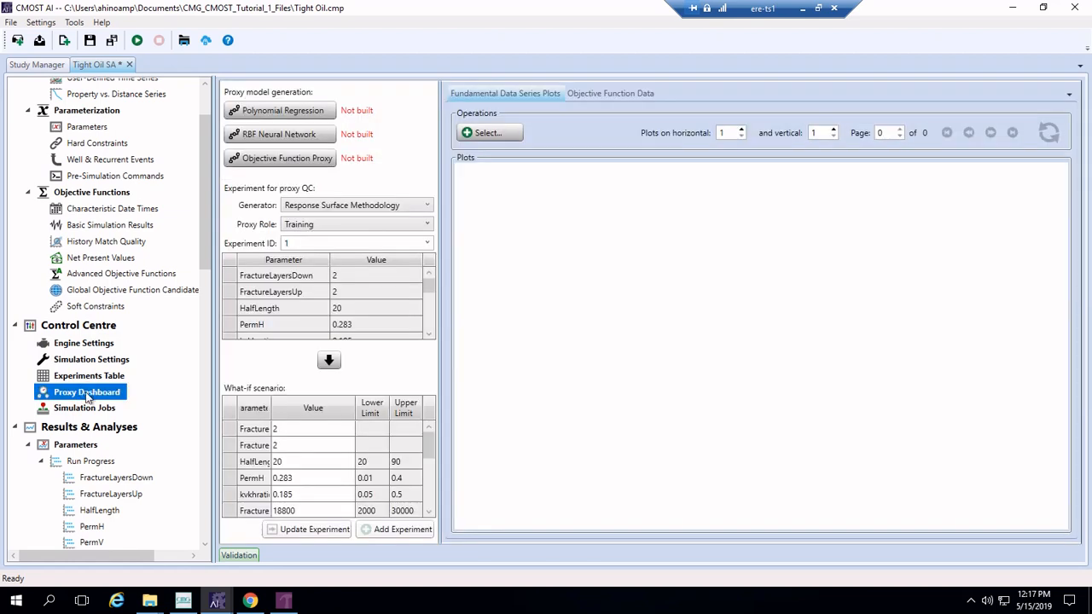
left_click(317, 118)
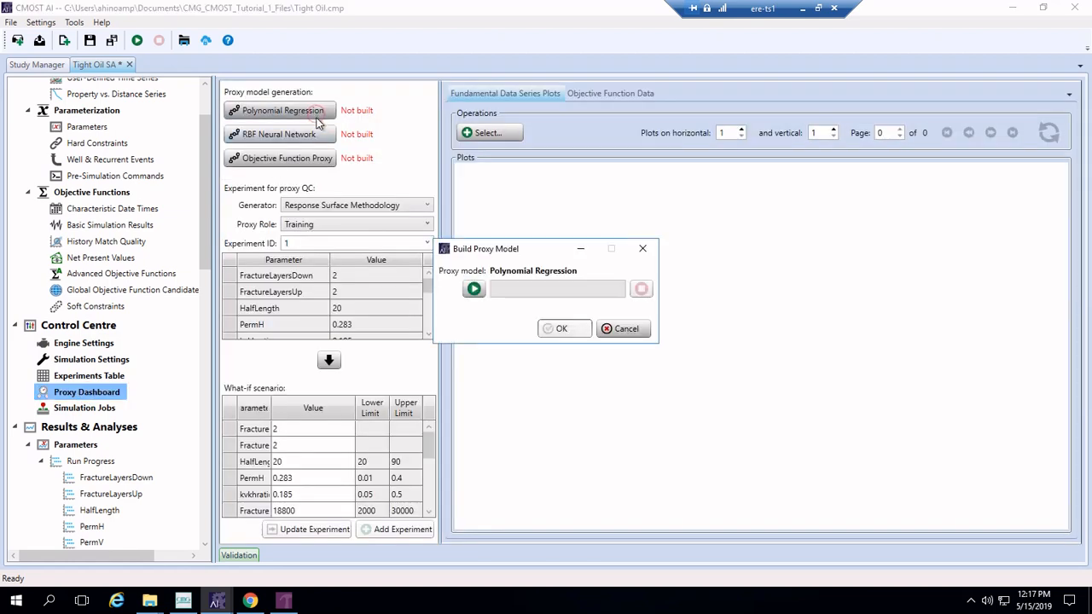
left_click(474, 289)
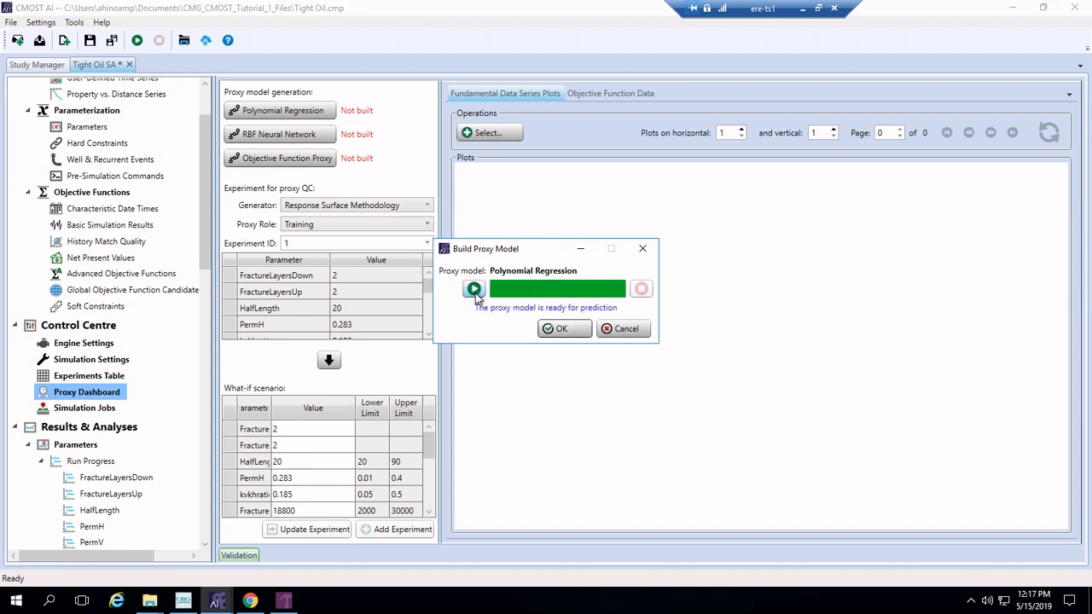
left_click(558, 329)
Build the RBF Neural Network and Objective Function Proxy models.
left_click(298, 136)
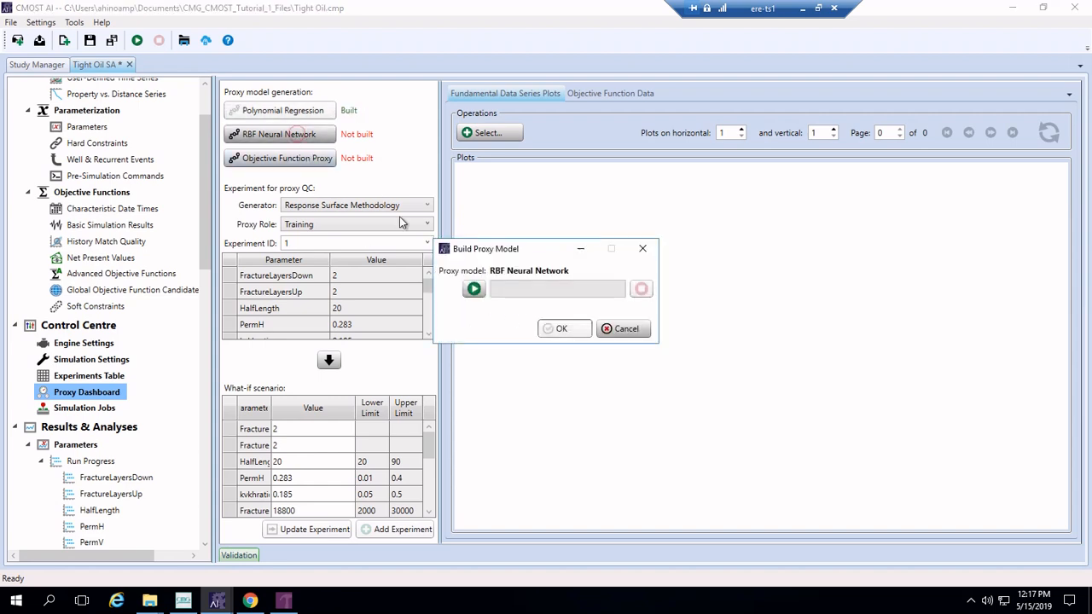
left_click(475, 289)
left_click(552, 332)
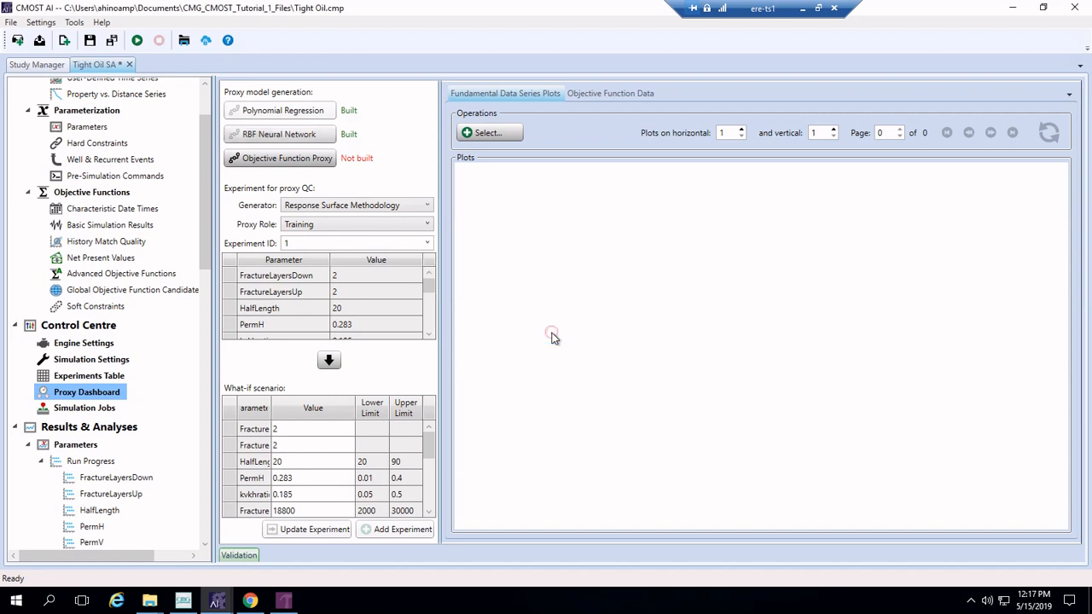
left_click(316, 159)
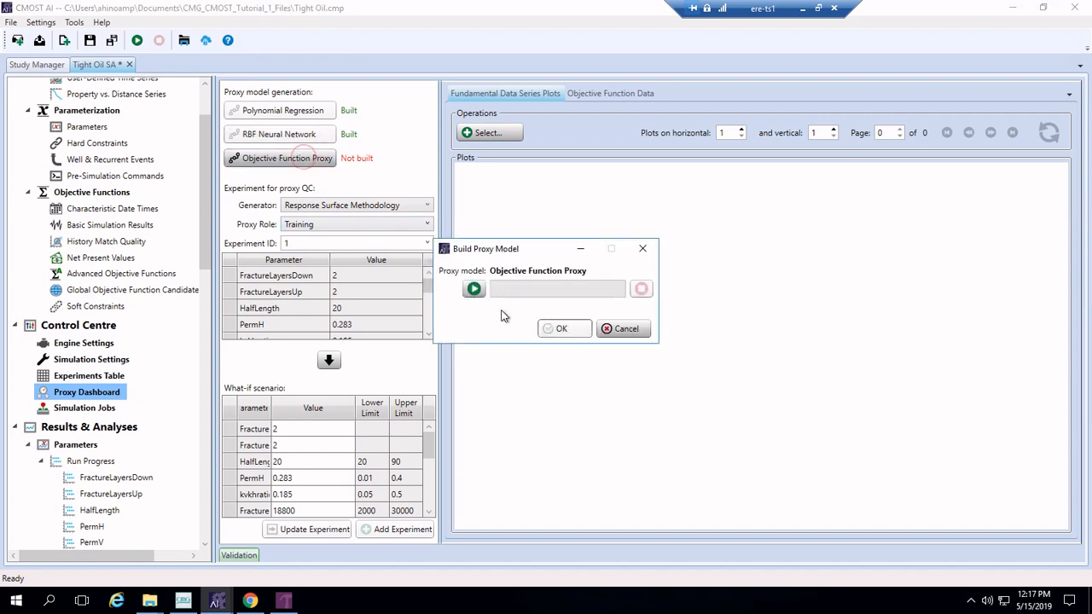
left_click(474, 289)
left_click(556, 329)
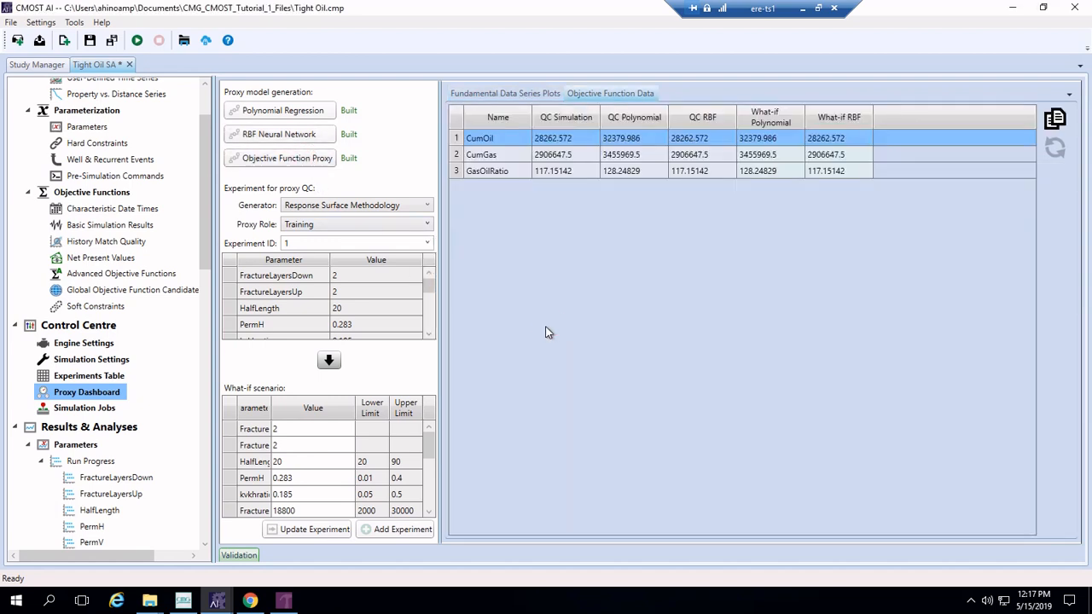
Add all SR3 time series of well Hz_w1 to the Fundamental Data Series Plots.
left_click(516, 99)
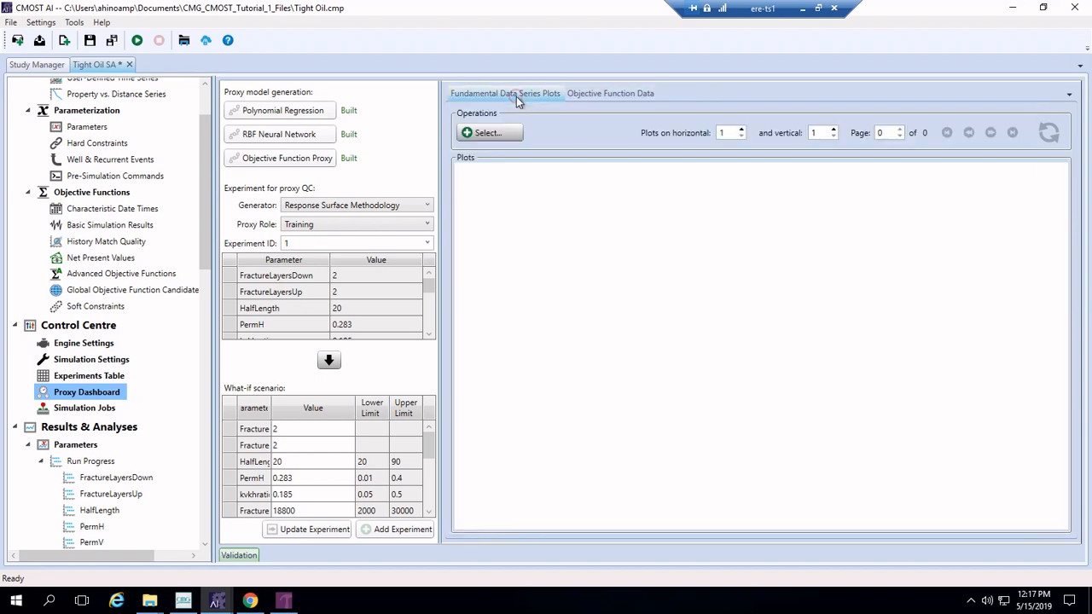
left_click(488, 133)
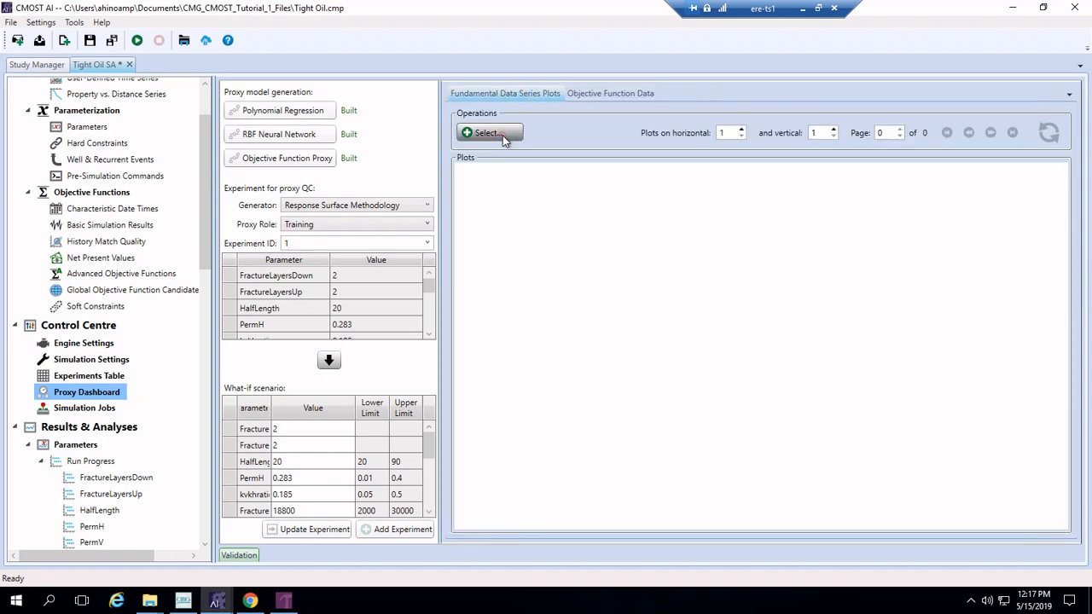
left_click(424, 164)
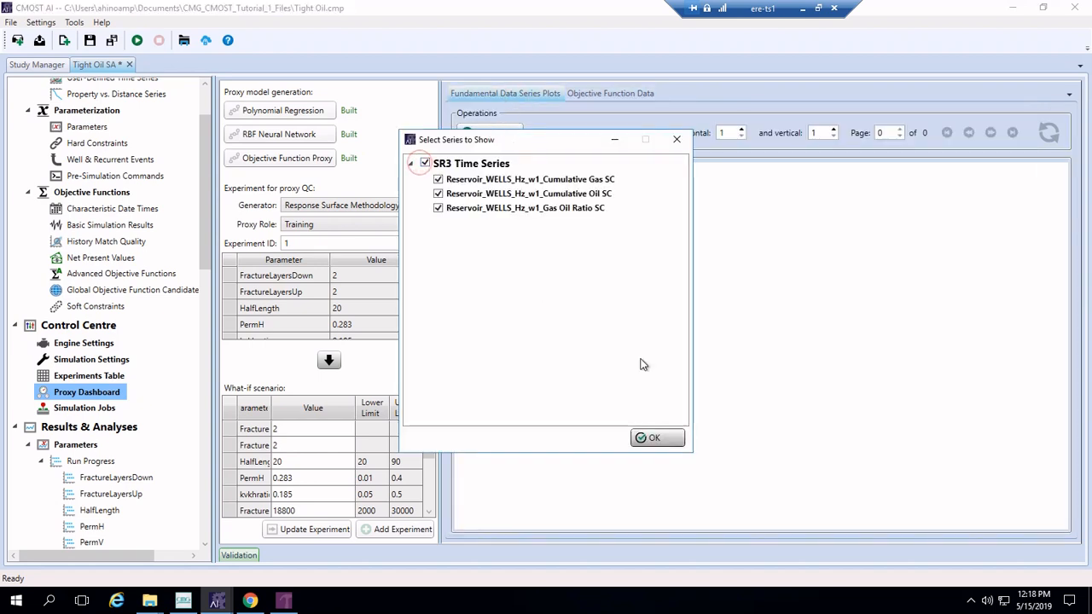
left_click(651, 438)
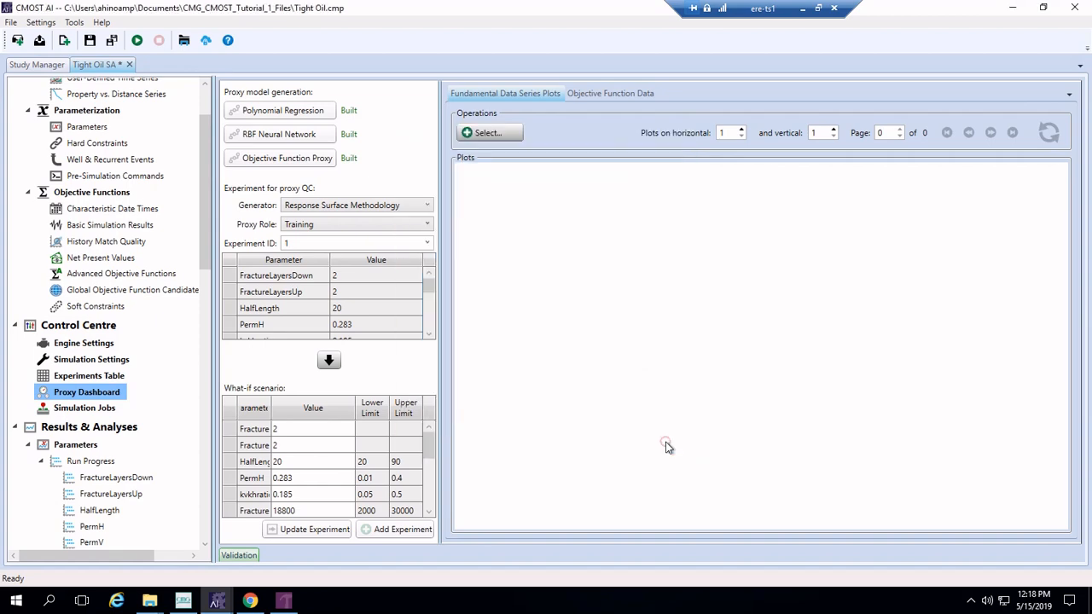
Arrange the data series plots in a grid of 2 horizontal by 2 vertical.
left_click(742, 128)
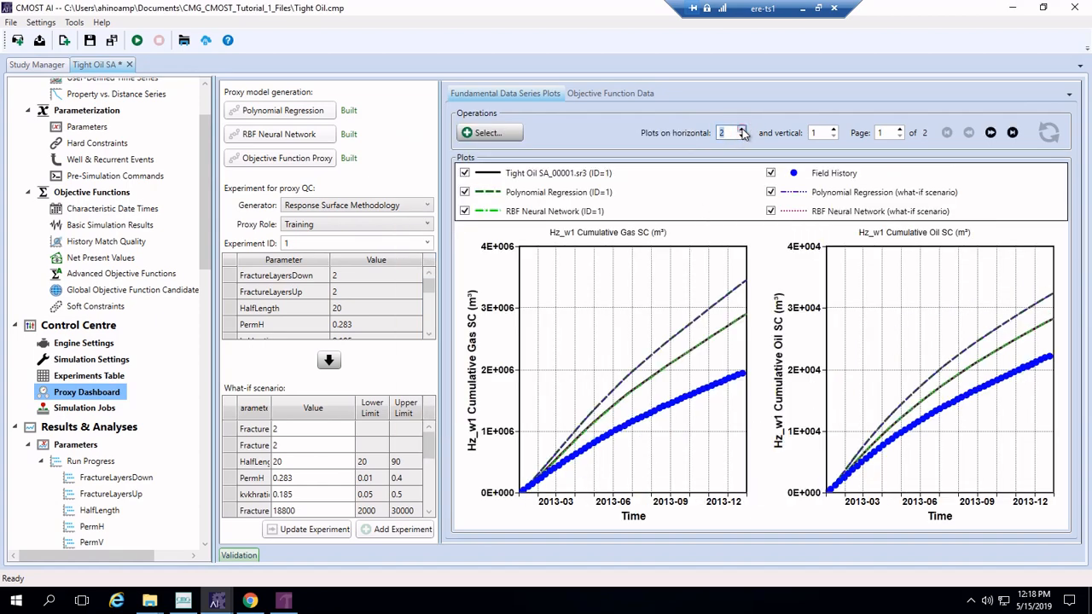
left_click(741, 129)
left_click(741, 137)
left_click(833, 128)
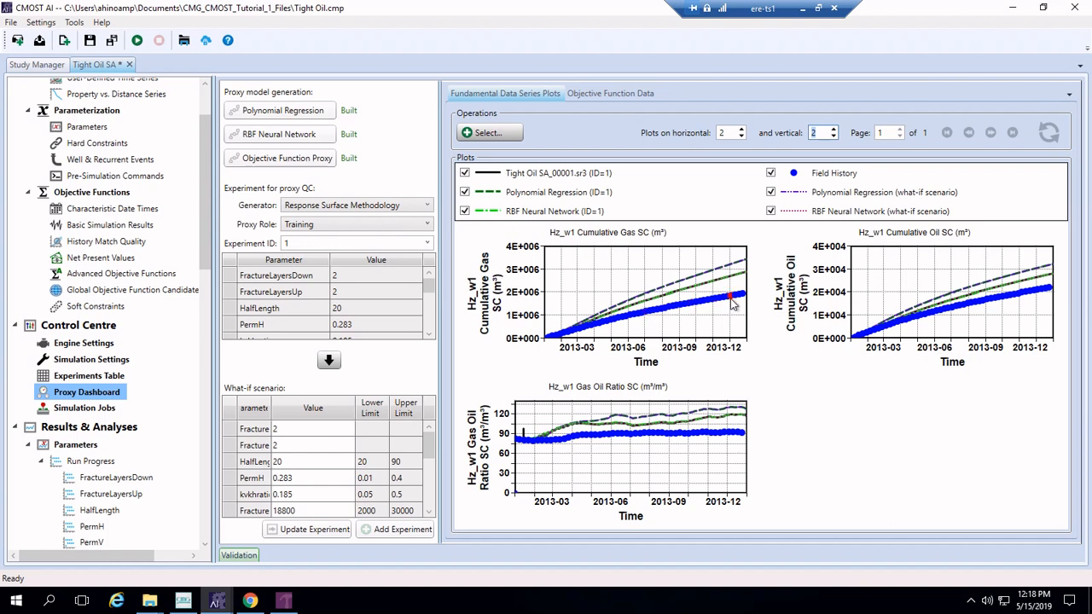
mouse_move(731, 302)
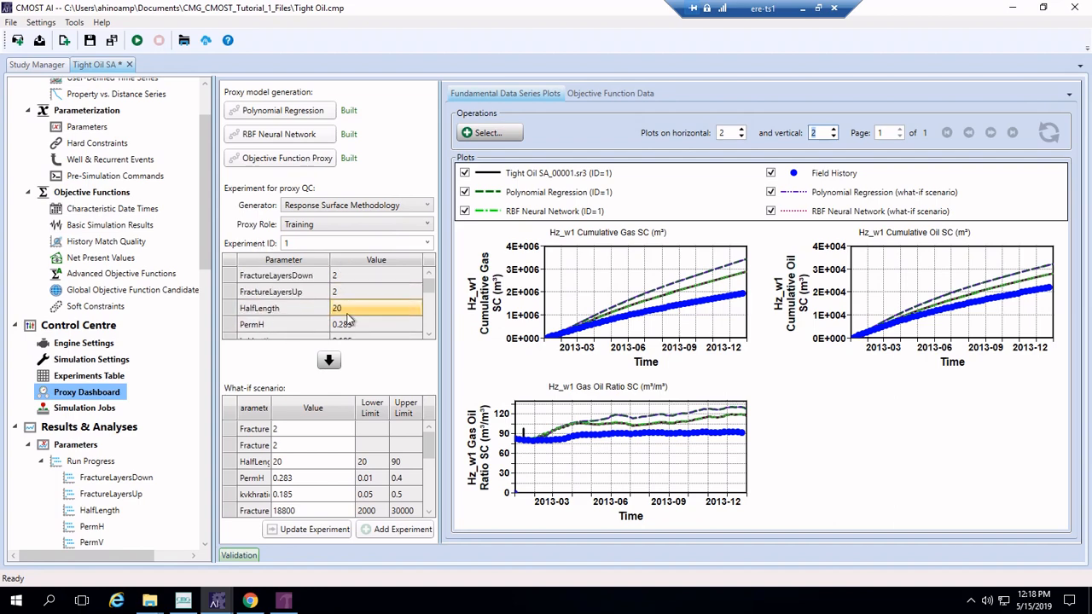
Look through the parameter values of experiment 1 and inspect the Cumulative Gas SC plot up close.
scroll(348, 329, "down", 5)
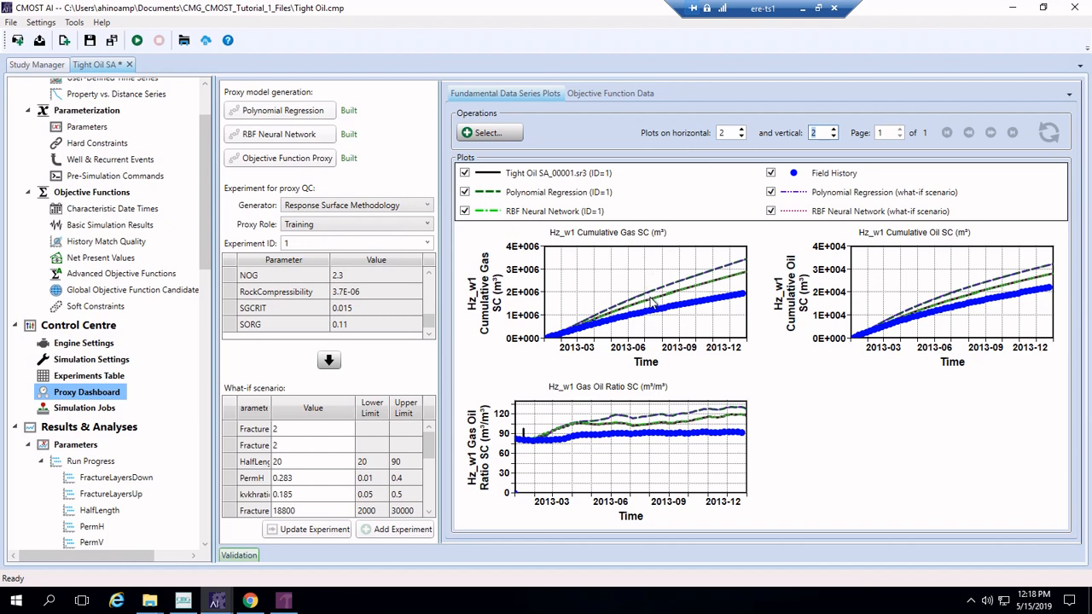
scroll(655, 305, "up", 1)
scroll(655, 307, "up", 4)
scroll(655, 306, "down", 4)
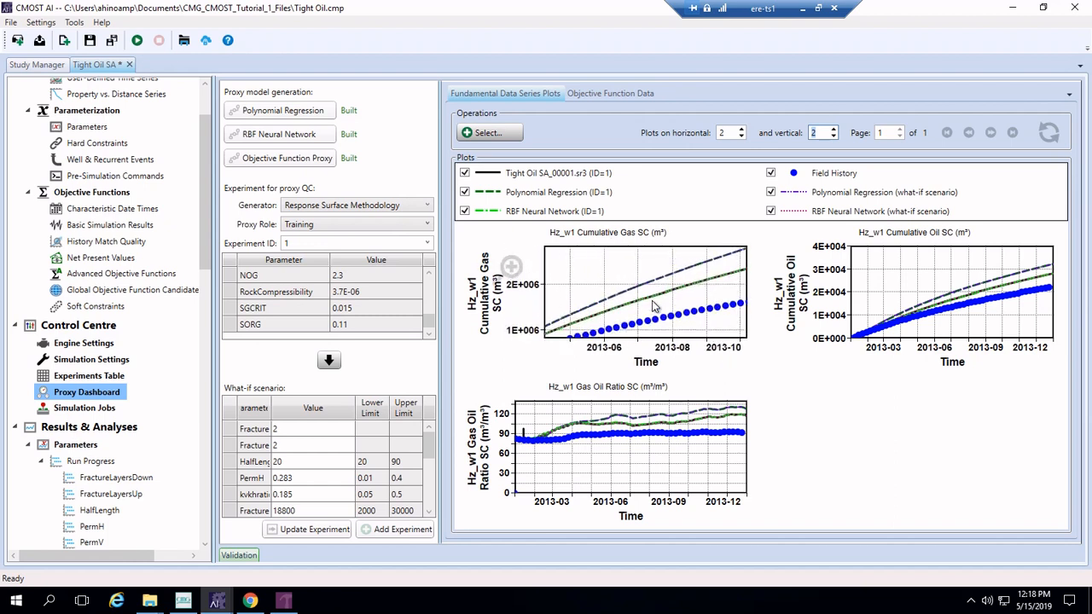
scroll(655, 305, "down", 1)
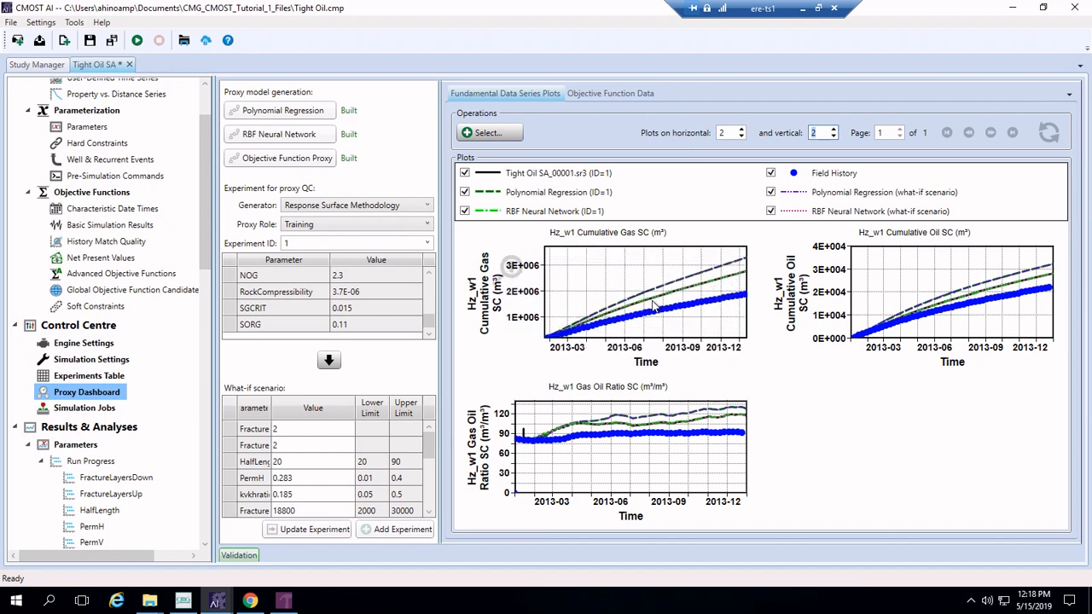
Hide the Polynomial Regression and RBF Neural Network curves for both ID=1 and the what-if scenario, keeping the simulation and field history.
left_click(465, 193)
left_click(464, 211)
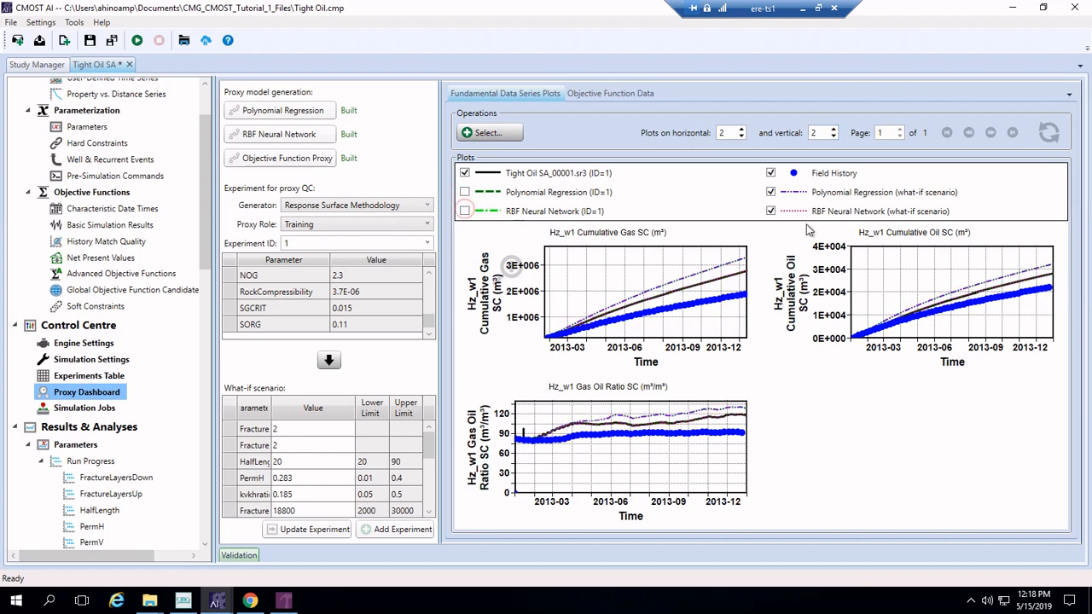
left_click(771, 192)
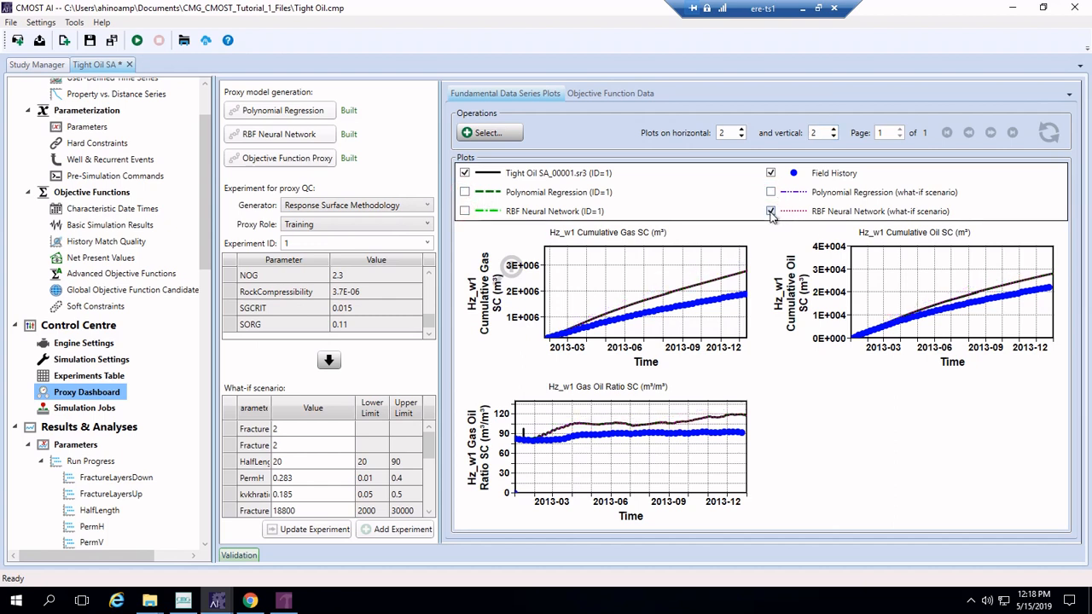
left_click(770, 212)
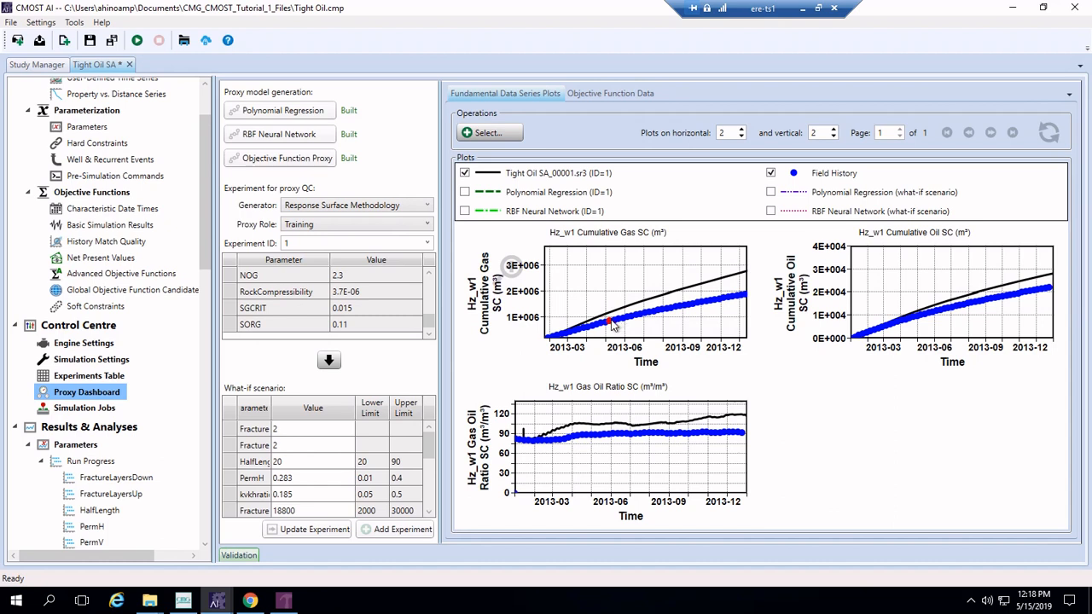
scroll(354, 314, "up", 3)
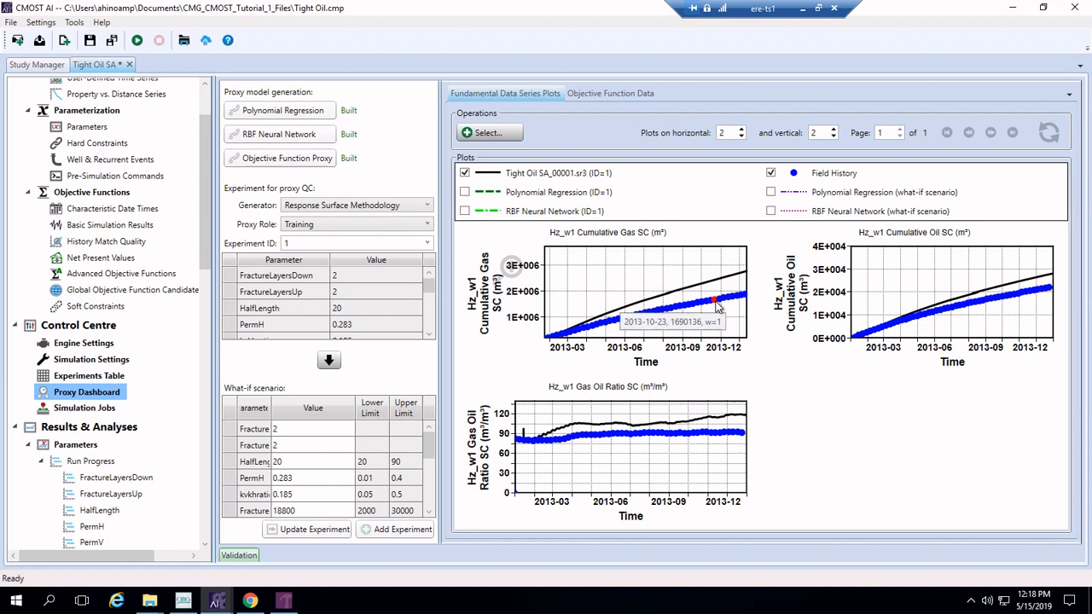
Compare the Polynomial Regression and RBF Neural Network curves (ID=1) with the simulation by toggling them, ending with only the RBF proxy shown.
left_click(464, 193)
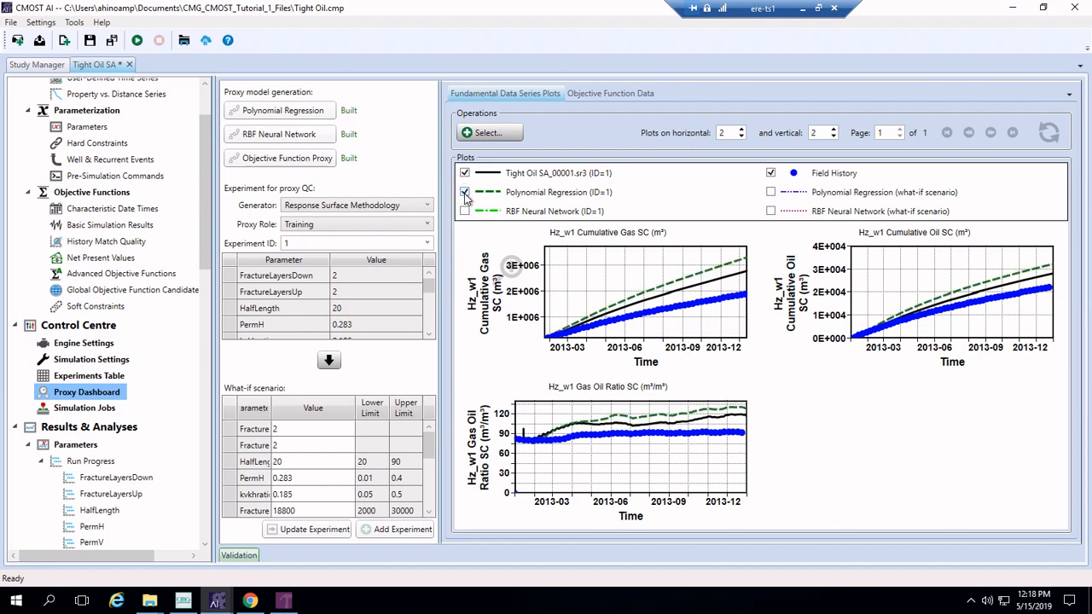
left_click(464, 212)
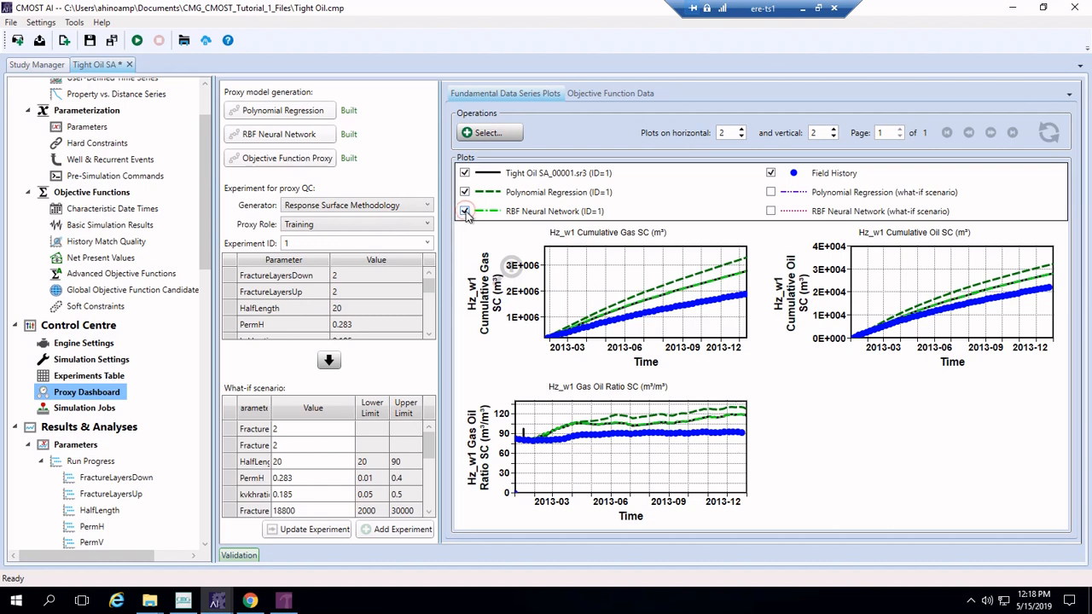
left_click(463, 193)
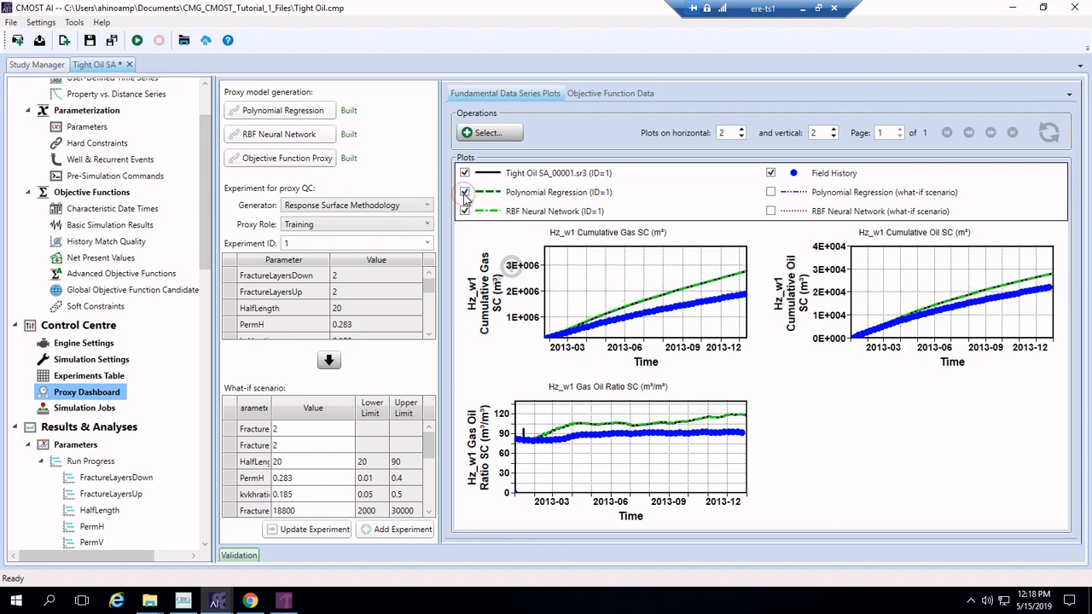
left_click(464, 192)
left_click(464, 193)
left_click(464, 193)
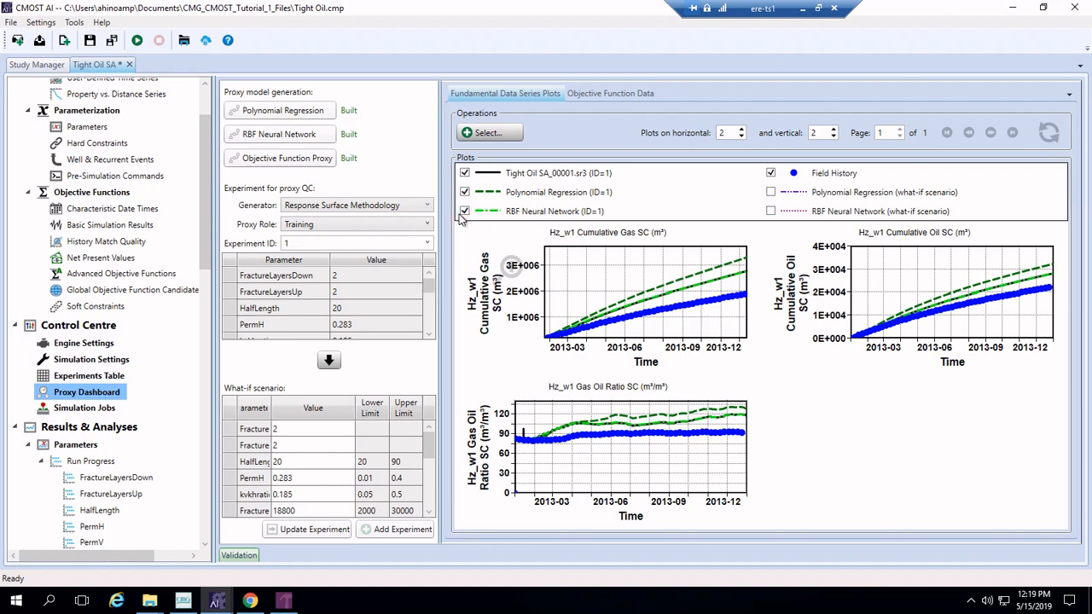
left_click(464, 212)
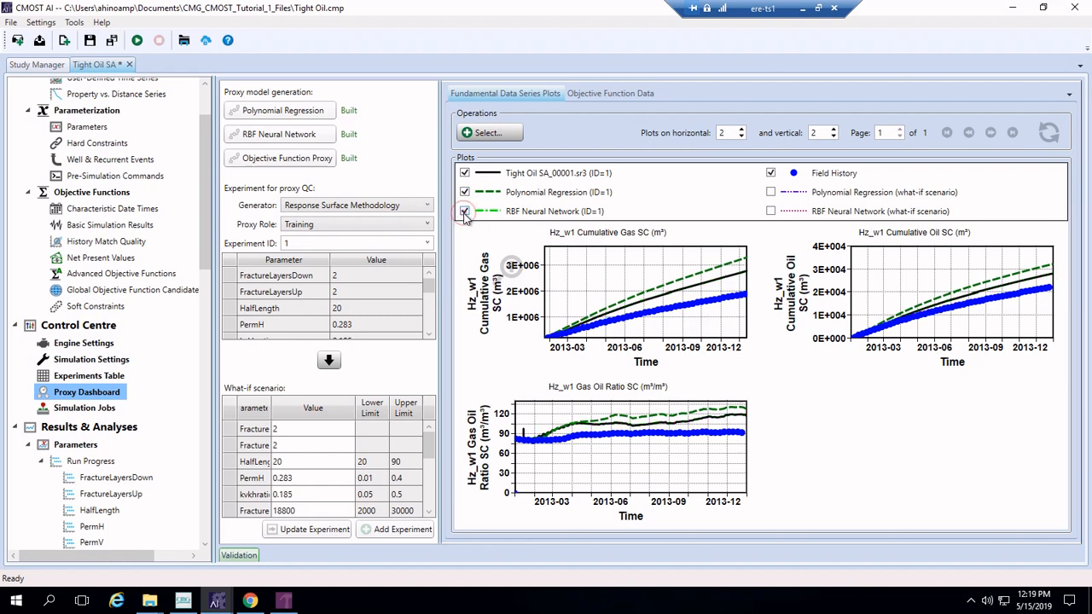
left_click(464, 192)
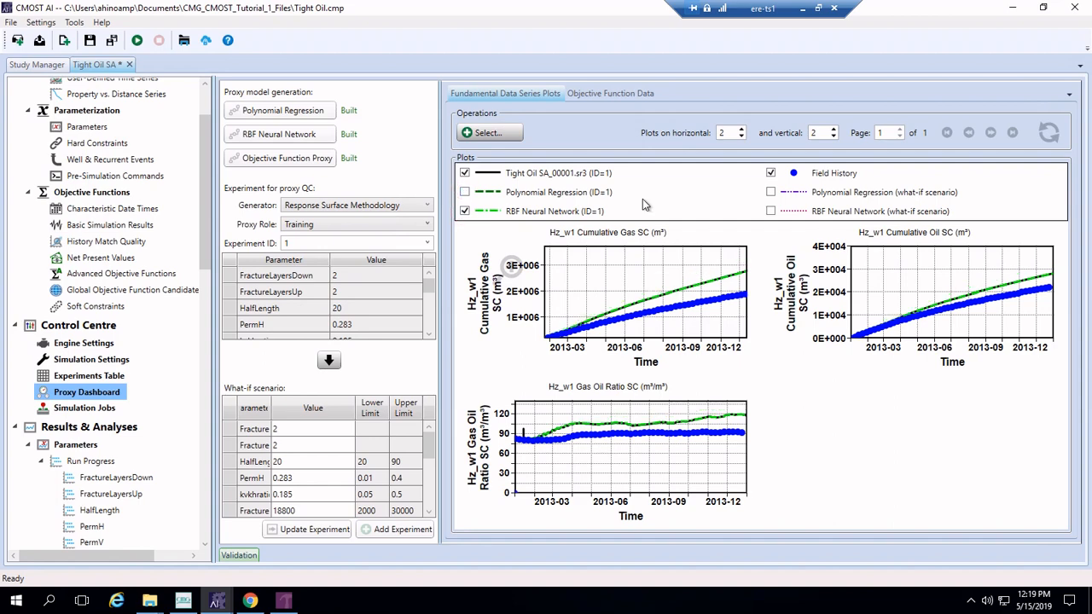
Show the RBF Neural Network curve for the what-if scenario, leaving the Polynomial Regression what-if curve hidden.
left_click(771, 193)
left_click(771, 193)
left_click(769, 213)
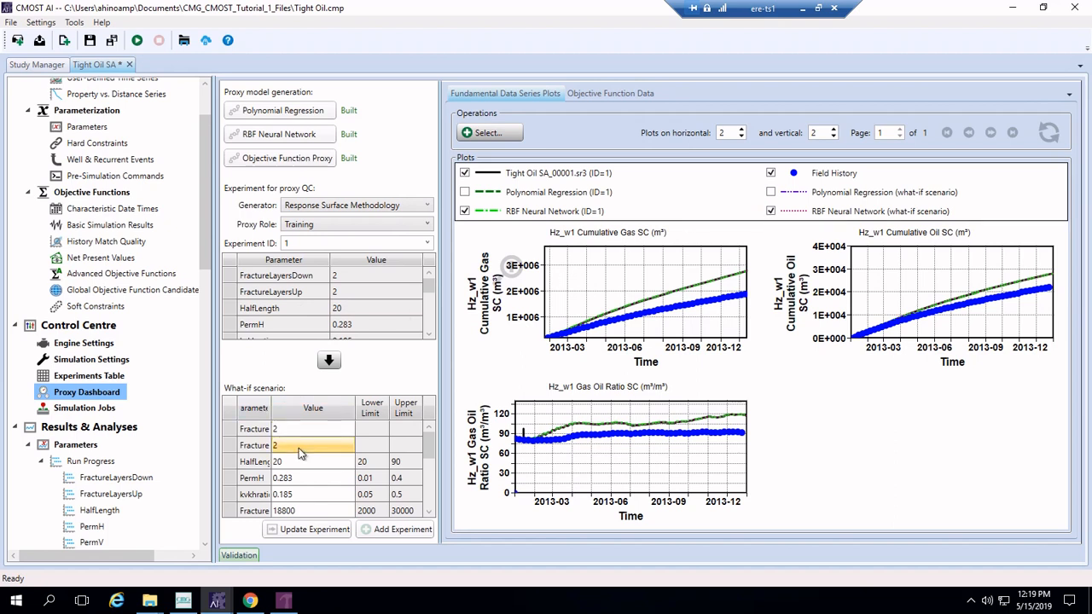
Try what-if PermH values of about 0.241, 0.01 and 0.183 to compare the RBF proxy response.
left_click(304, 476)
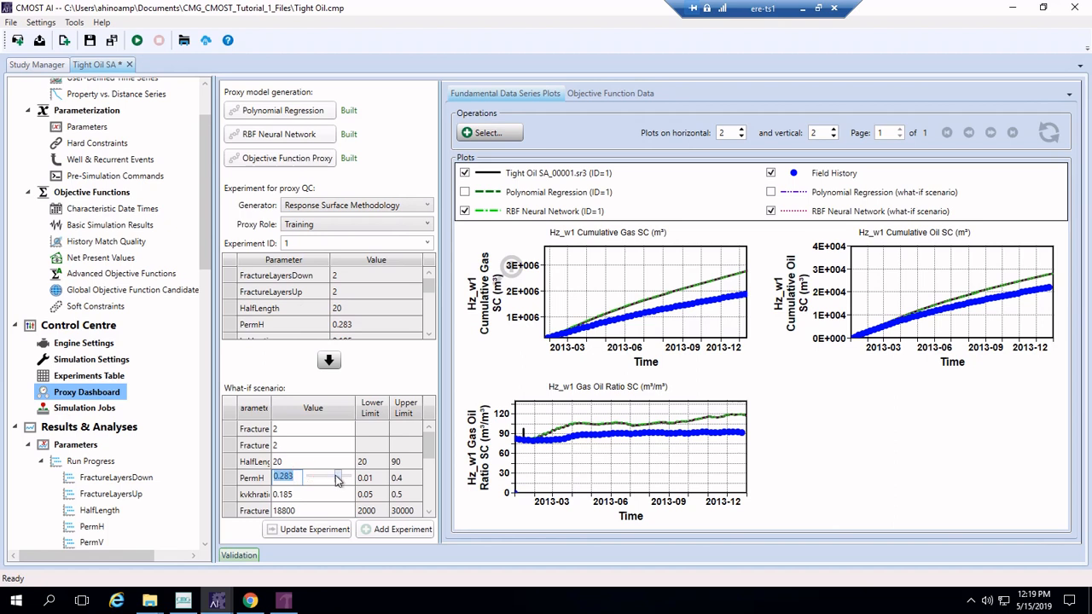
left_click_drag(337, 480, 332, 478)
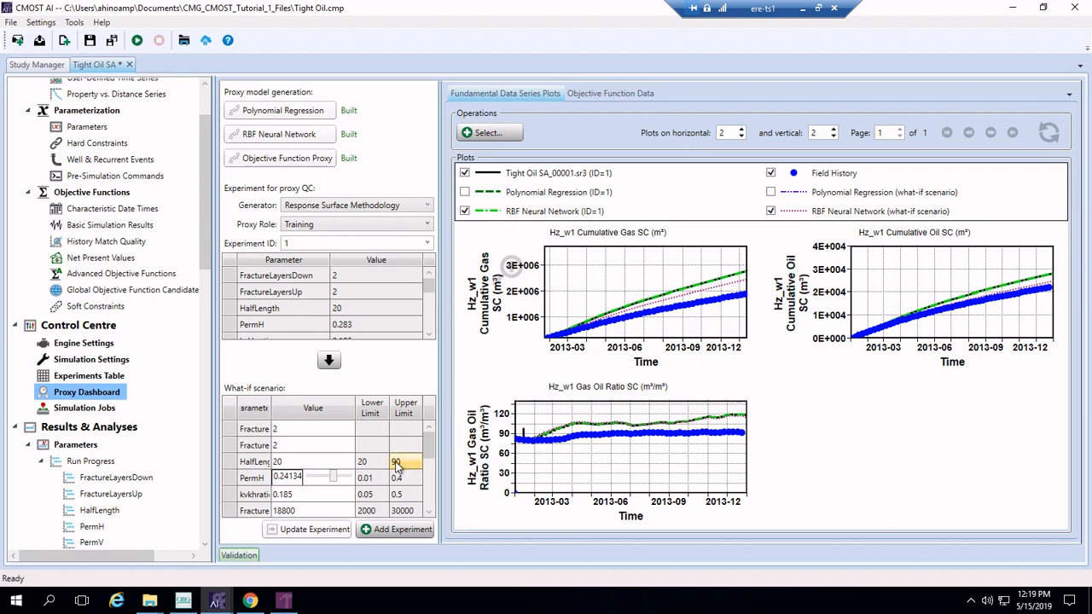
left_click_drag(335, 480, 284, 483)
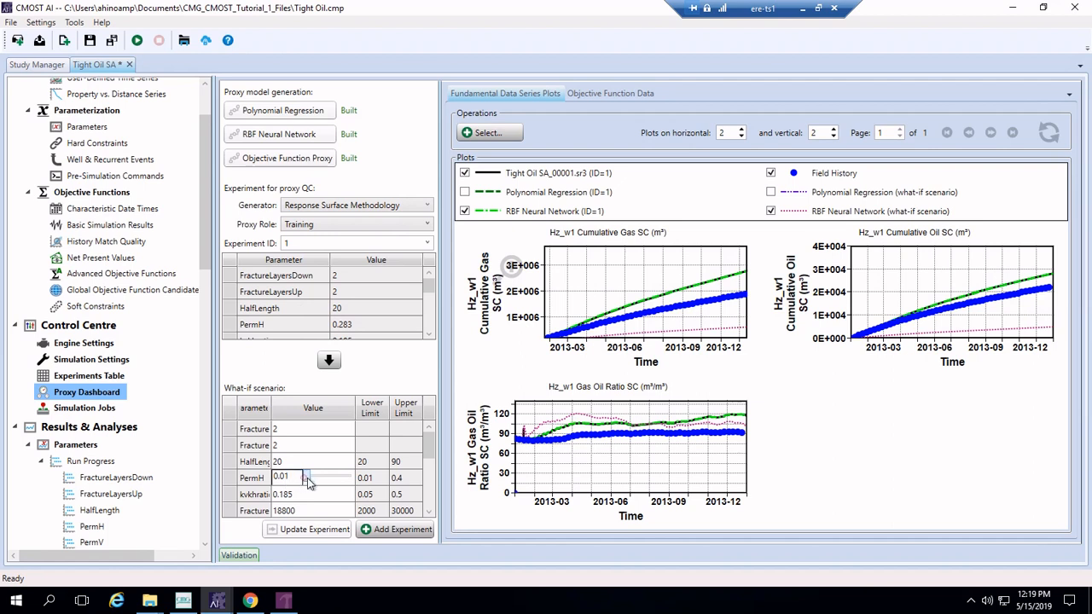
left_click_drag(309, 483, 326, 483)
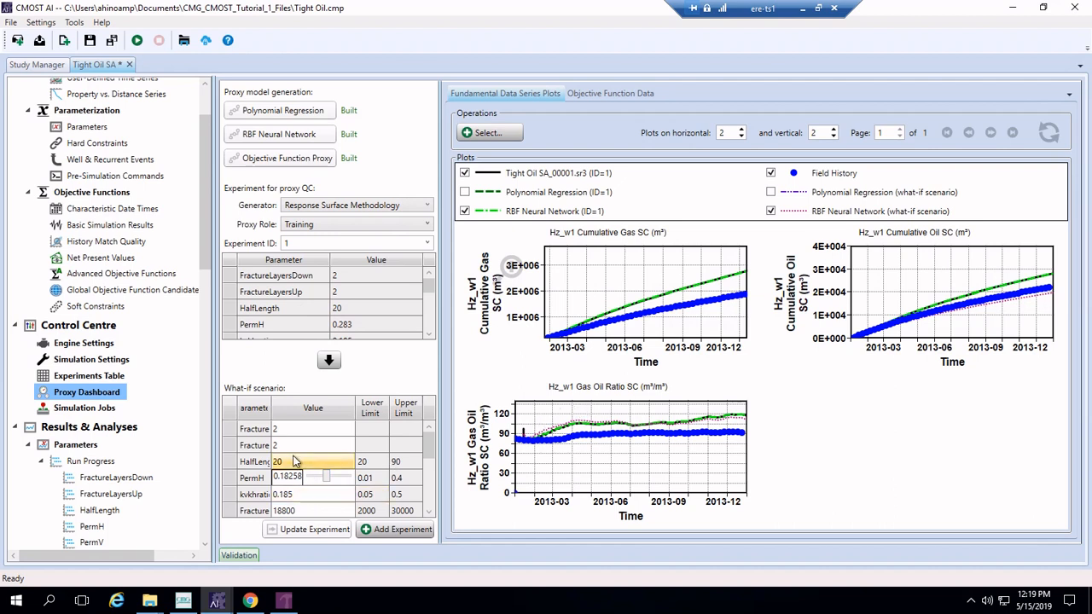
Set the what-if scenario's kvkhratio to about 0.109 and its NG to about 2.946.
left_click(317, 495)
left_click_drag(320, 495, 312, 494)
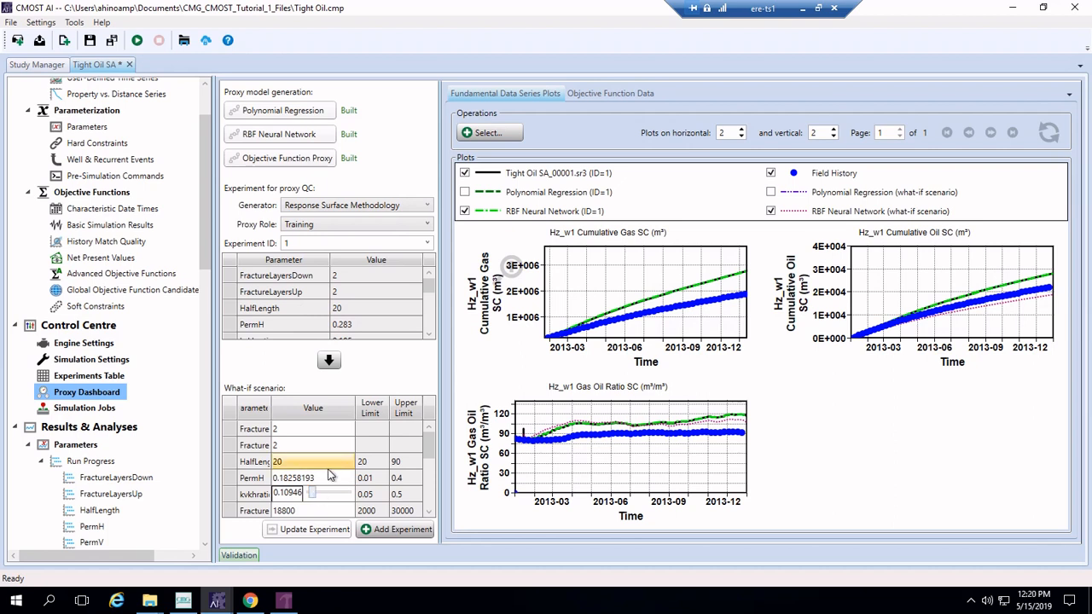
left_click_drag(431, 442, 430, 474)
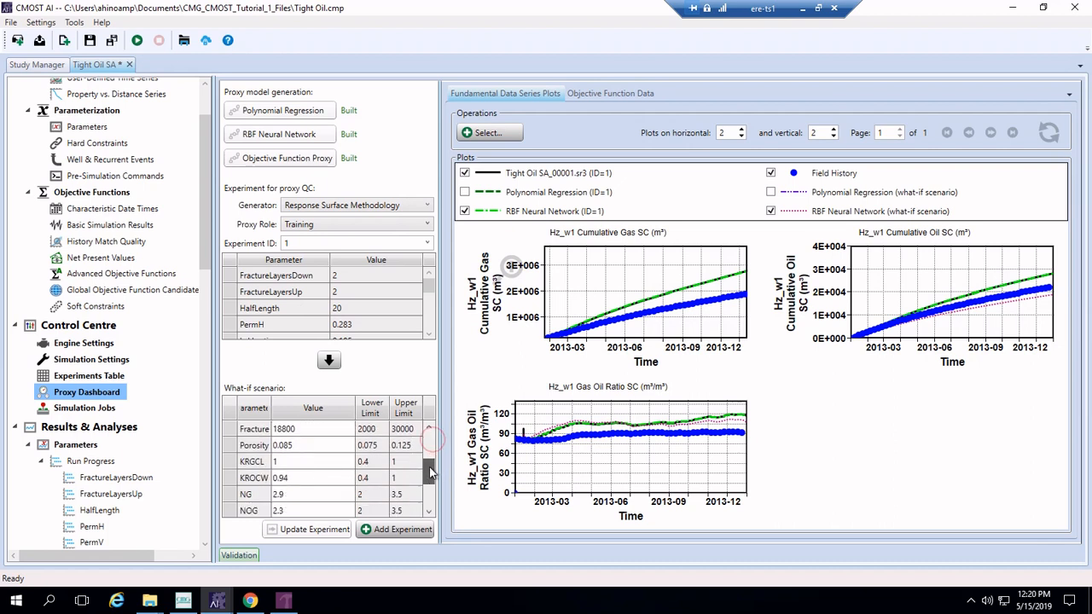
left_click(324, 494)
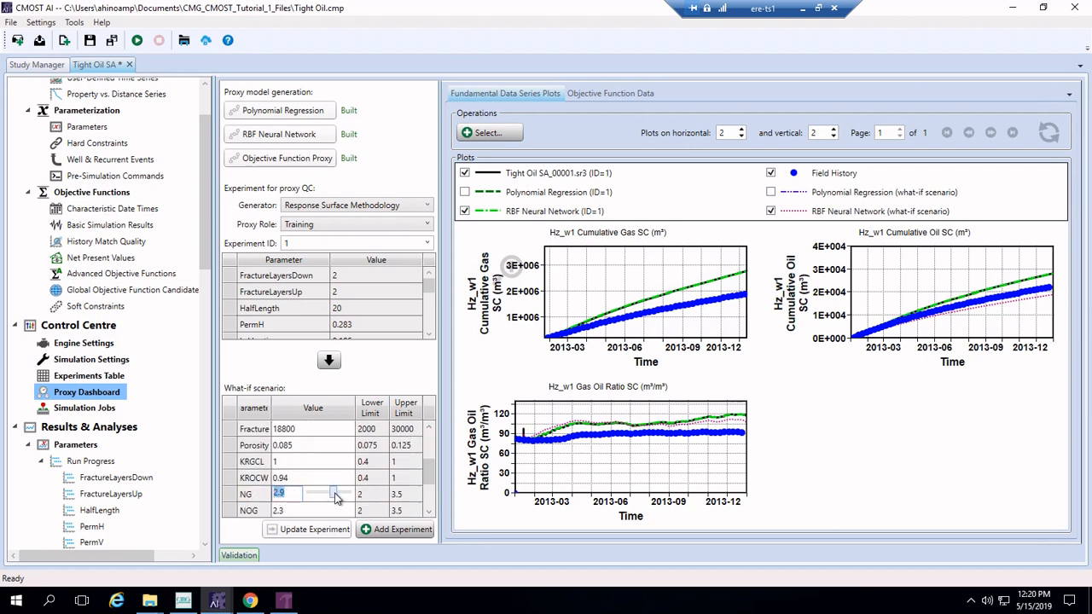
left_click_drag(335, 495, 339, 494)
left_click(315, 476)
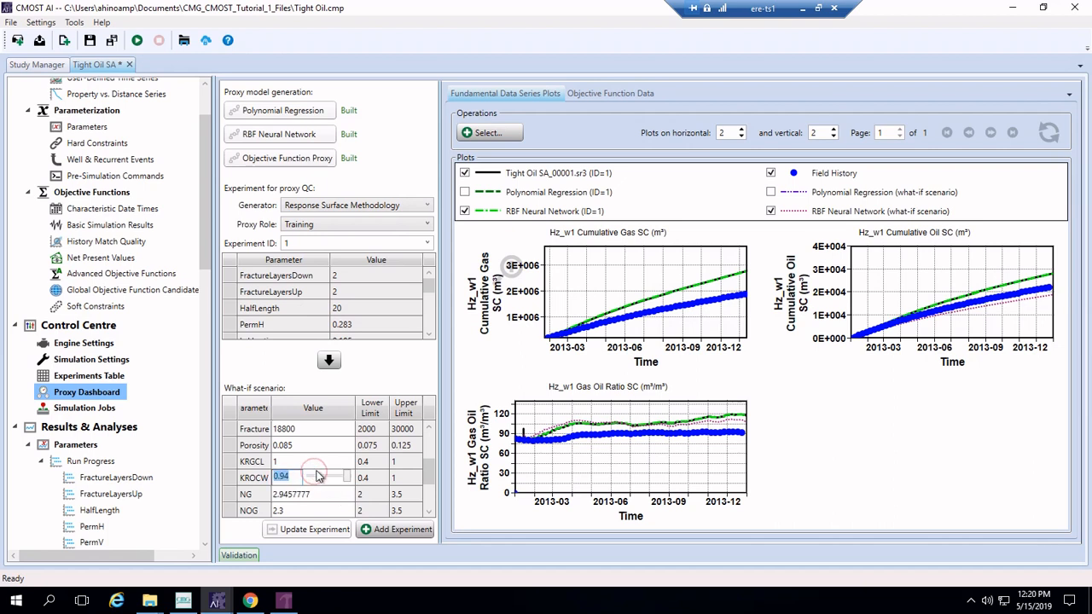
Lower the what-if scenario's PermH to about 0.052.
scroll(336, 488, "up", 2)
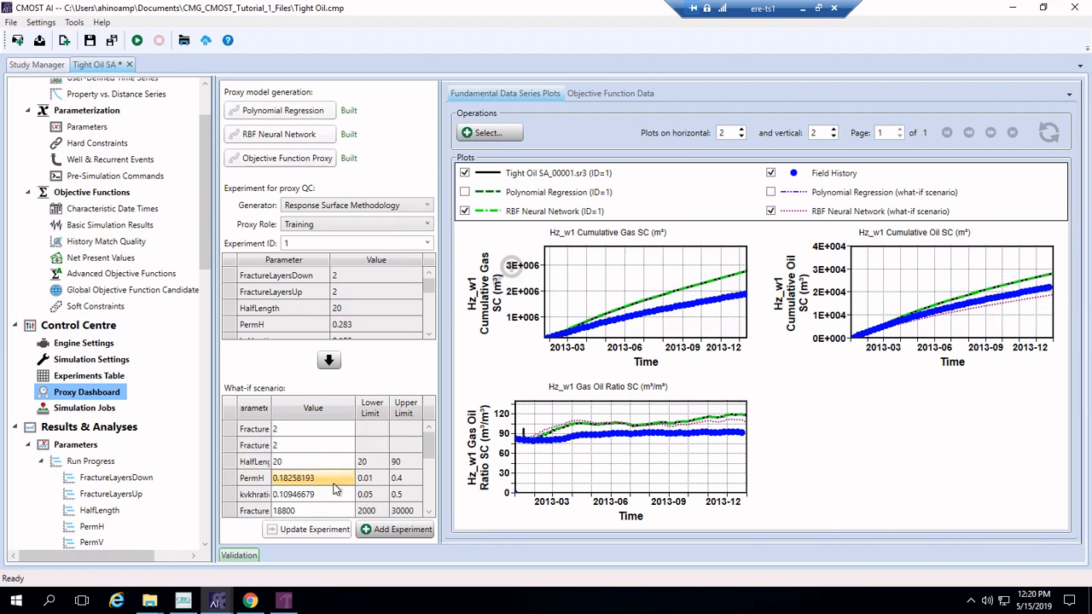
left_click(334, 483)
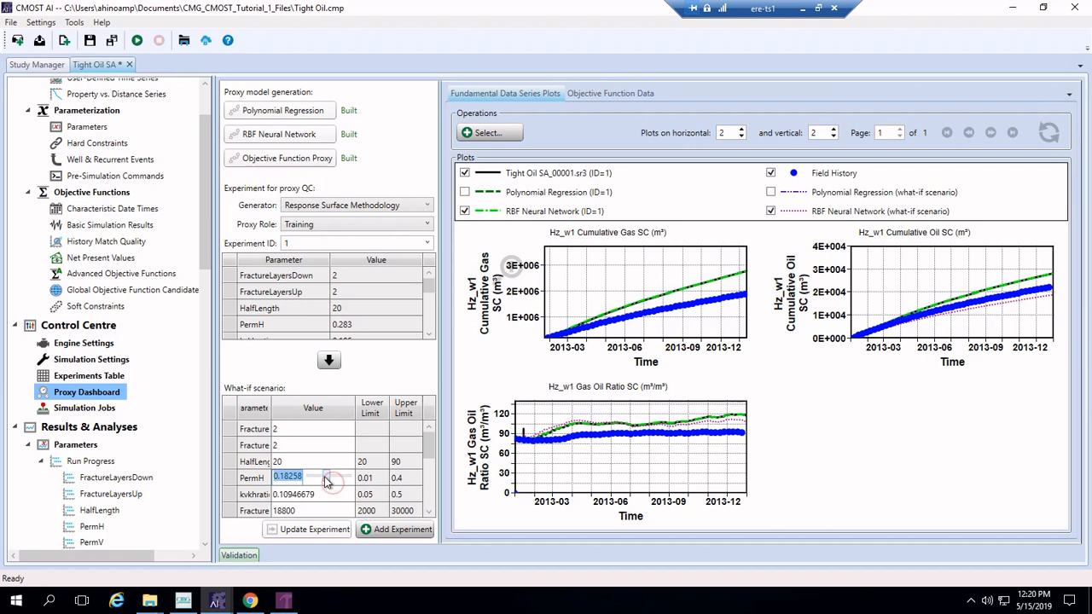
left_click_drag(327, 478, 308, 478)
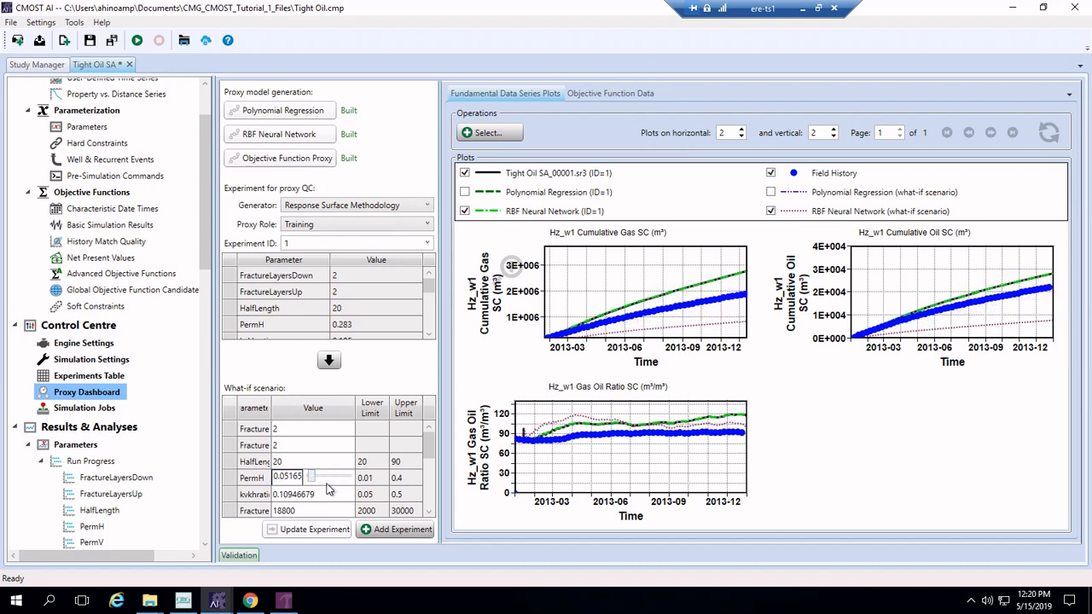